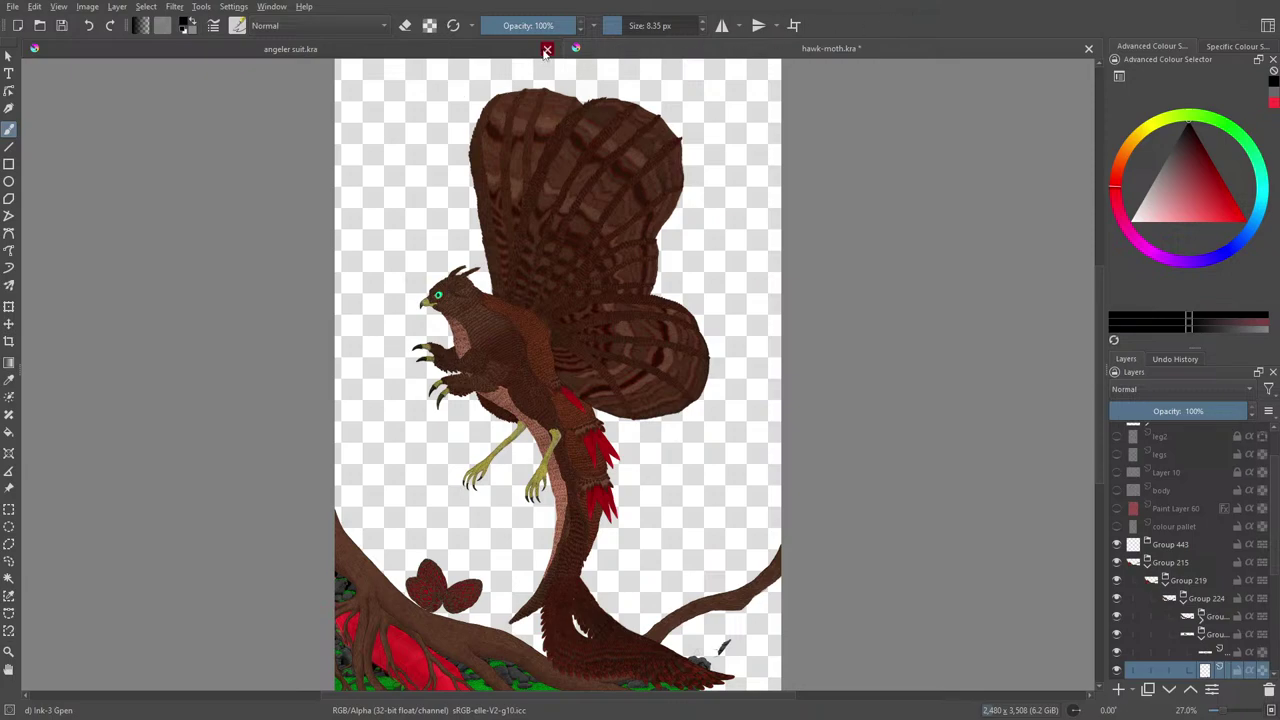
Step: View the angeler suit.kra robot drawing and close that document, returning to hawk-moth.kra
{"action": "left_click", "coordinate": [488, 49]}
{"action": "scroll", "coordinate": [924, 279], "scroll_direction": "down", "scroll_amount": 3}
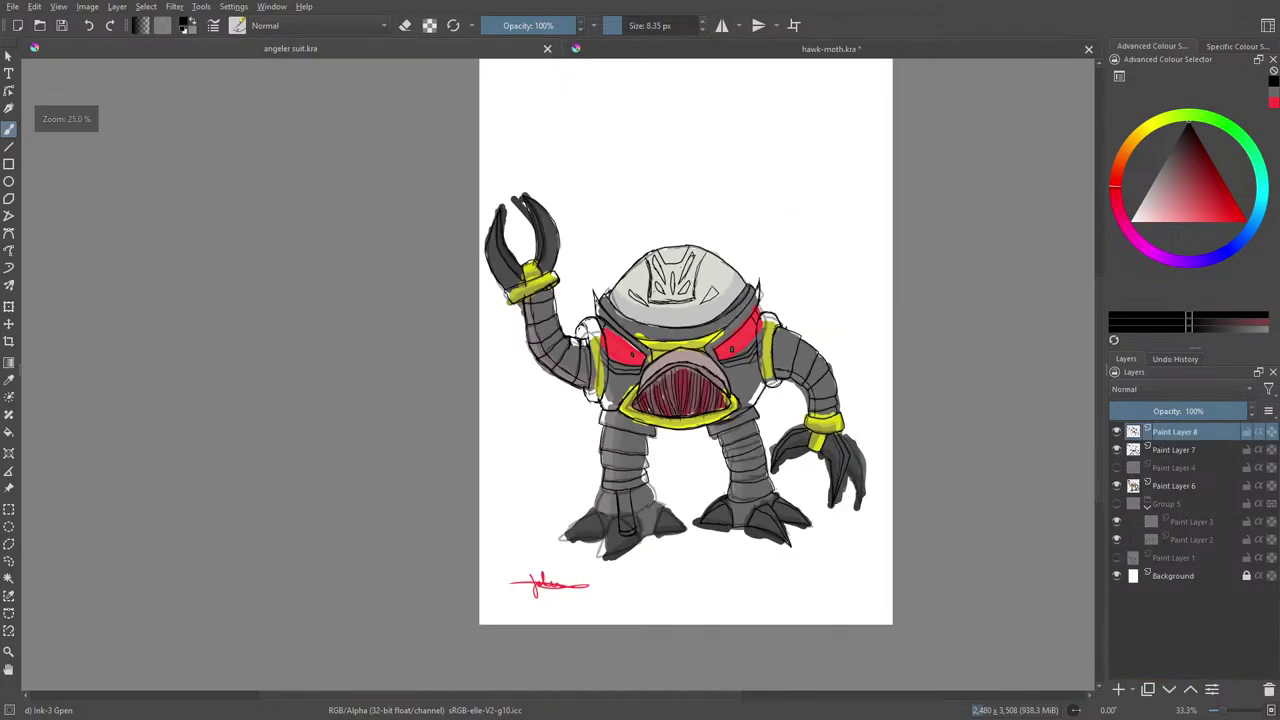
{"action": "scroll", "coordinate": [924, 279], "scroll_direction": "up", "scroll_amount": 1}
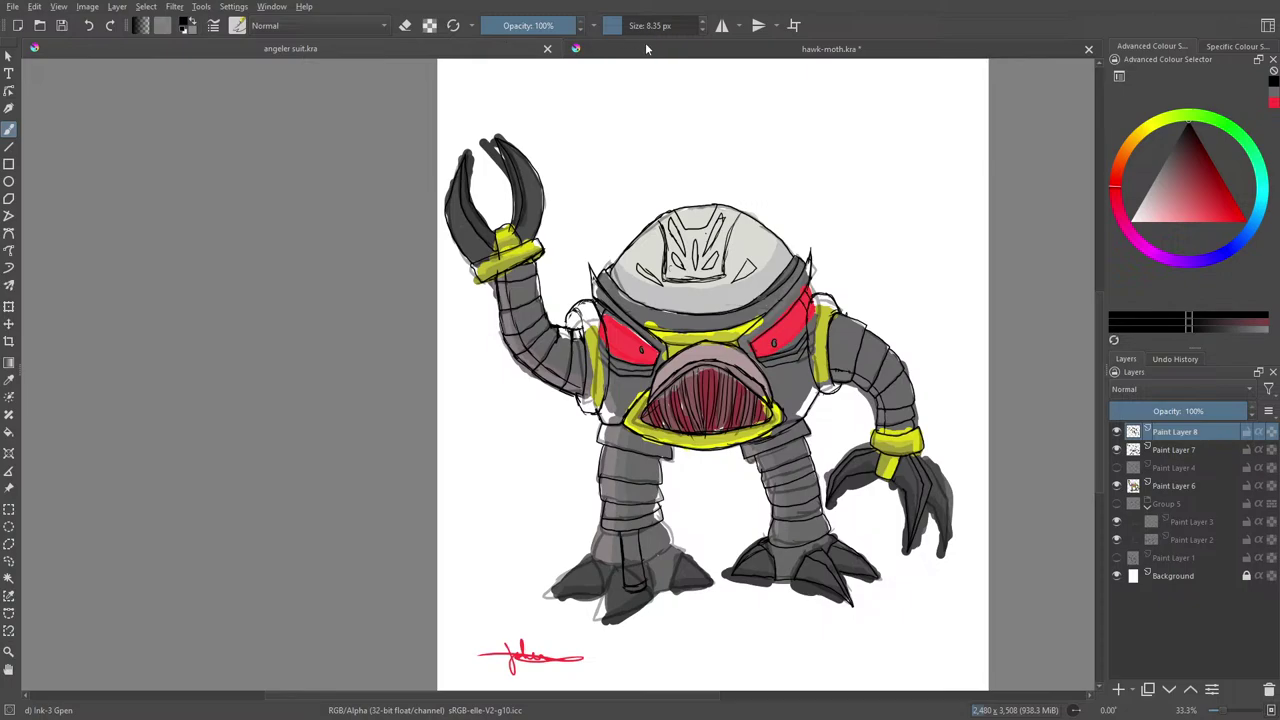
{"action": "left_click", "coordinate": [547, 50]}
Step: Examine the three red-and-brown scaled pods beside the tree root in the hawk-moth drawing, close up and in context
{"action": "scroll", "coordinate": [523, 513], "scroll_direction": "down", "scroll_amount": 2}
{"action": "scroll", "coordinate": [523, 513], "scroll_direction": "up", "scroll_amount": 5}
{"action": "scroll", "coordinate": [523, 513], "scroll_direction": "down", "scroll_amount": 2}
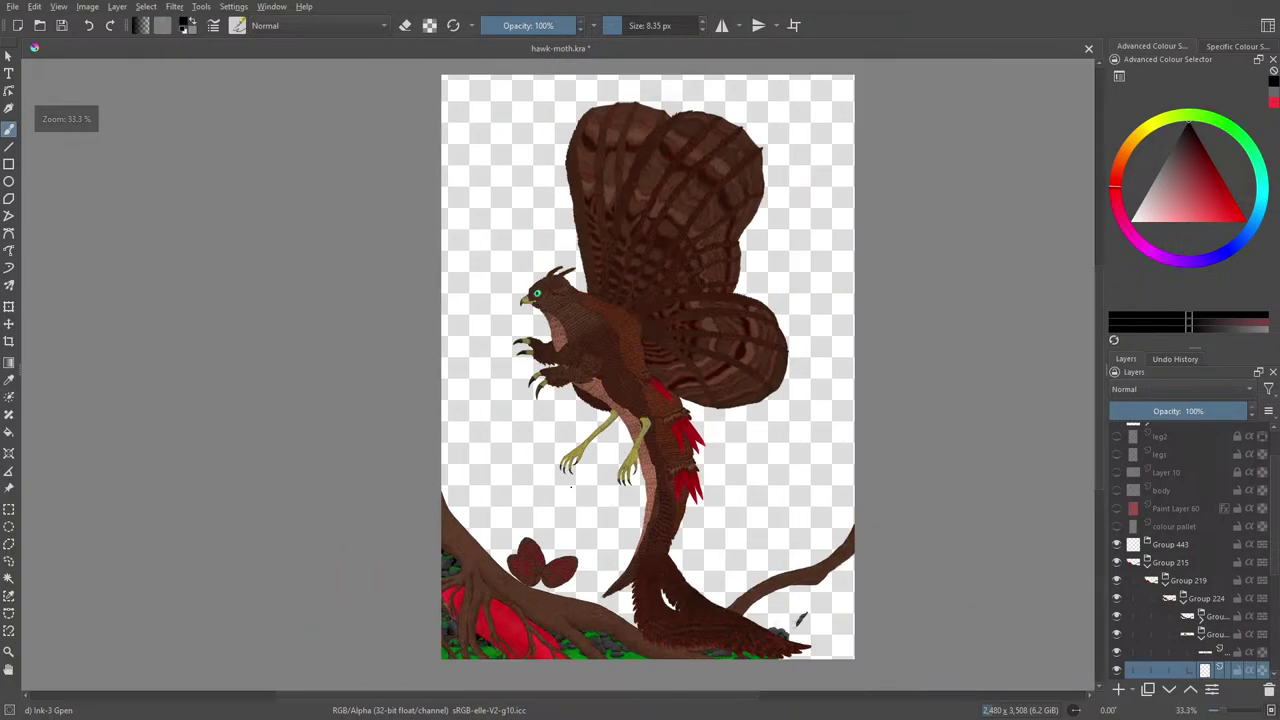
{"action": "scroll", "coordinate": [500, 490], "scroll_direction": "up", "scroll_amount": 6}
{"action": "scroll", "coordinate": [473, 467], "scroll_direction": "up", "scroll_amount": 1}
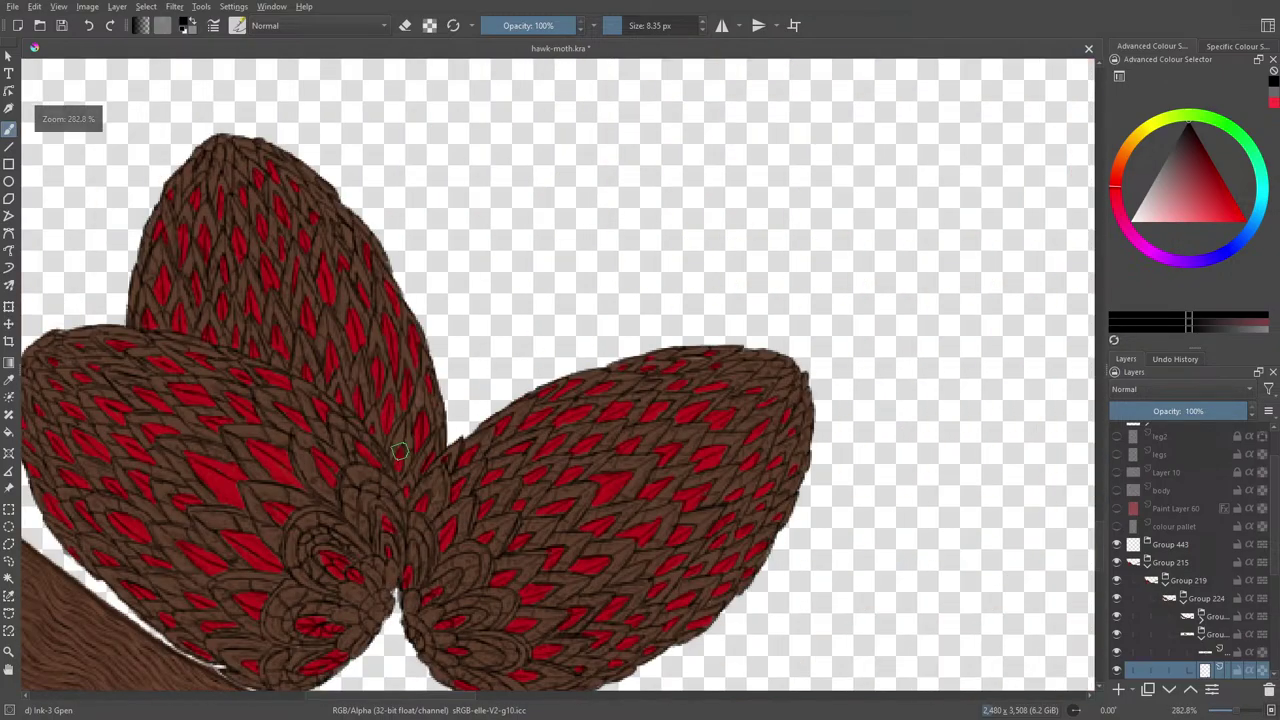
{"action": "scroll", "coordinate": [473, 467], "scroll_direction": "down", "scroll_amount": 3}
{"action": "scroll", "coordinate": [426, 556], "scroll_direction": "up", "scroll_amount": 4}
{"action": "scroll", "coordinate": [426, 556], "scroll_direction": "down", "scroll_amount": 1}
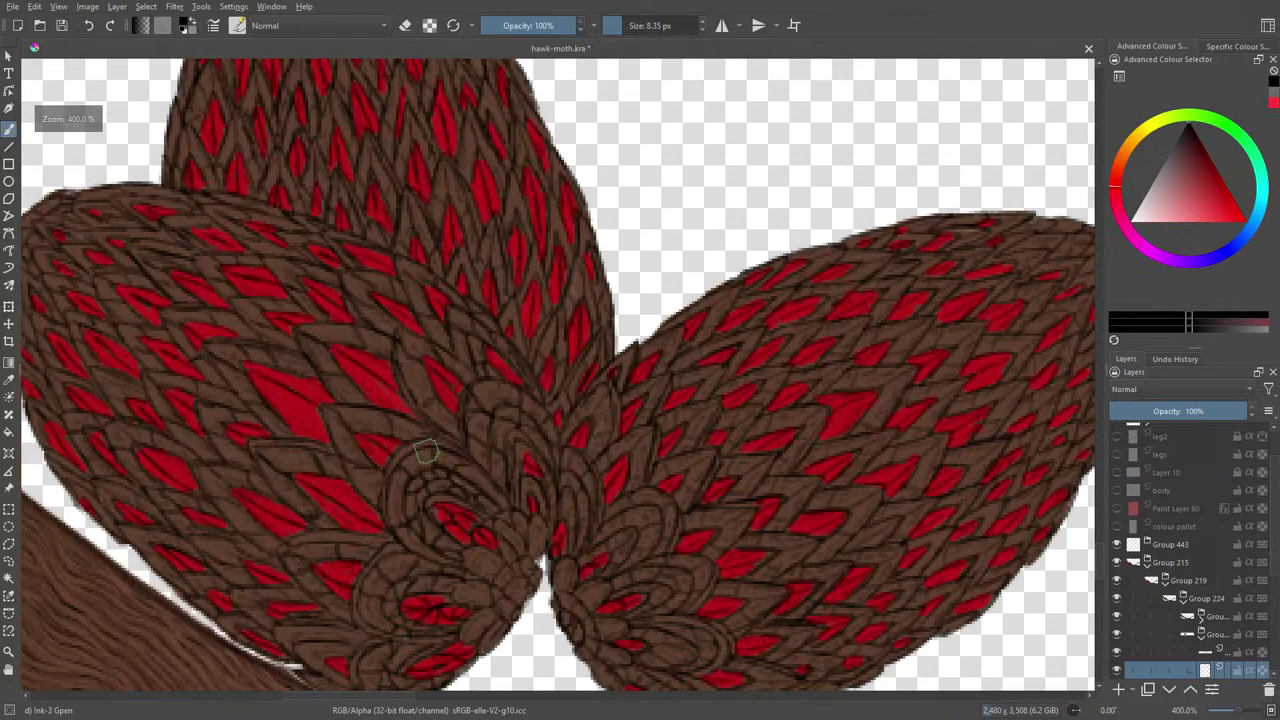
{"action": "scroll", "coordinate": [367, 460], "scroll_direction": "down", "scroll_amount": 2}
{"action": "scroll", "coordinate": [235, 458], "scroll_direction": "up", "scroll_amount": 1}
{"action": "scroll", "coordinate": [235, 458], "scroll_direction": "up", "scroll_amount": 1}
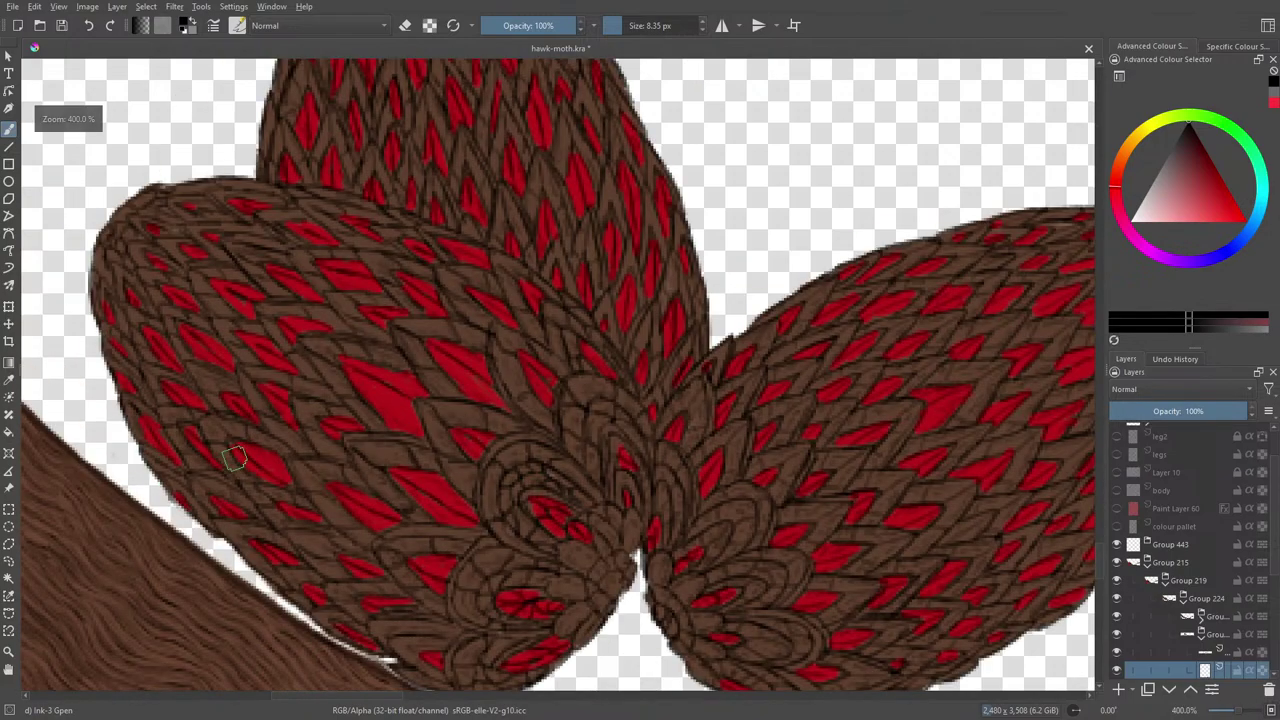
{"action": "scroll", "coordinate": [235, 458], "scroll_direction": "down", "scroll_amount": 1}
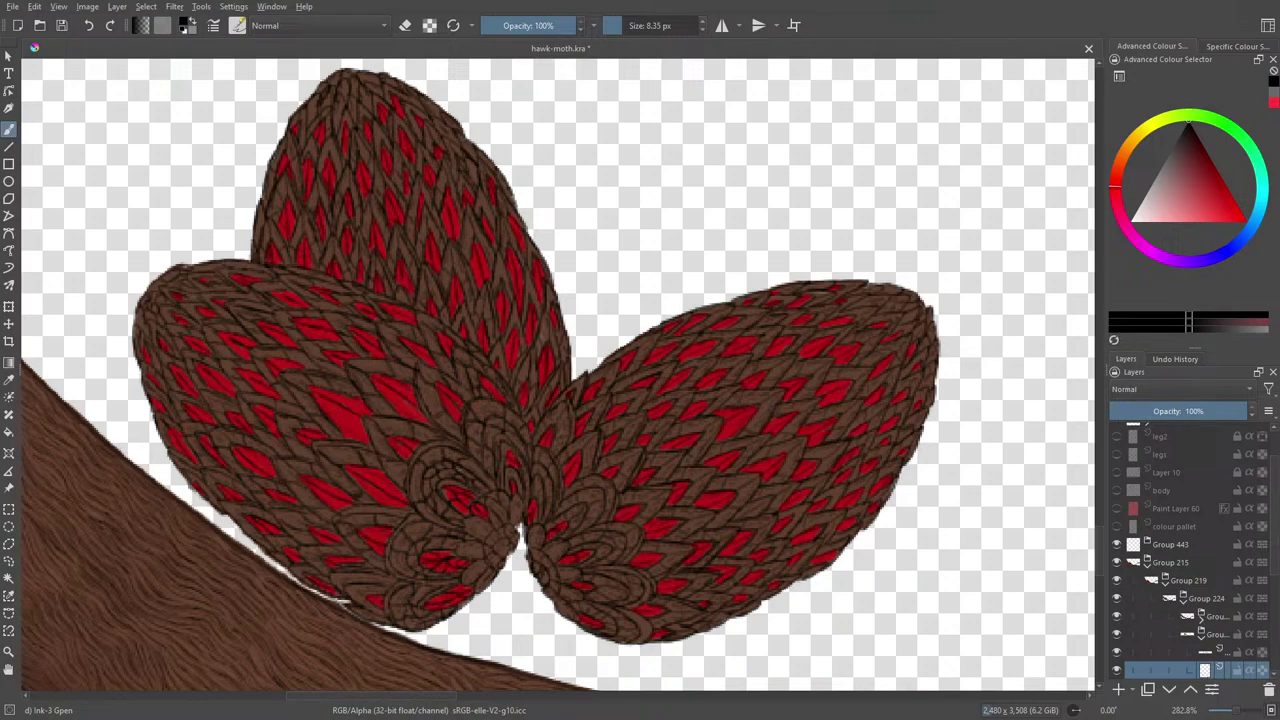
{"action": "scroll", "coordinate": [326, 372], "scroll_direction": "down", "scroll_amount": 3}
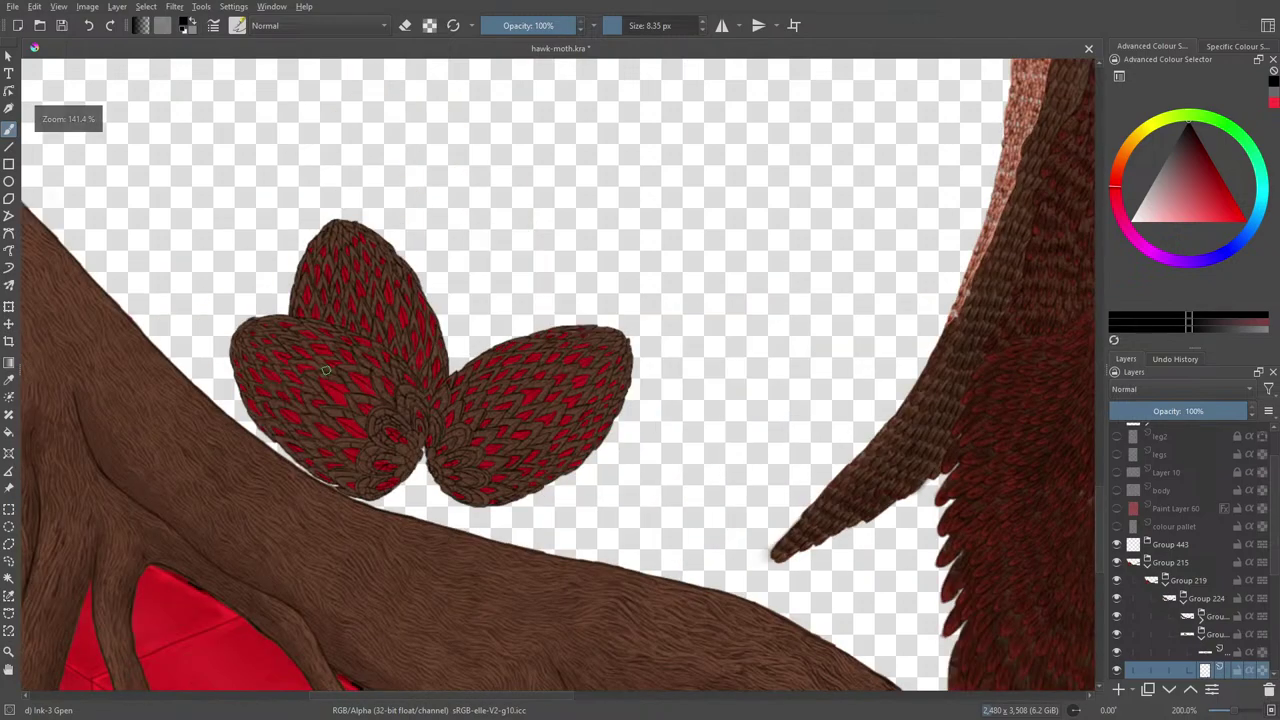
{"action": "scroll", "coordinate": [326, 400], "scroll_direction": "up", "scroll_amount": 2}
{"action": "scroll", "coordinate": [326, 400], "scroll_direction": "up", "scroll_amount": 1}
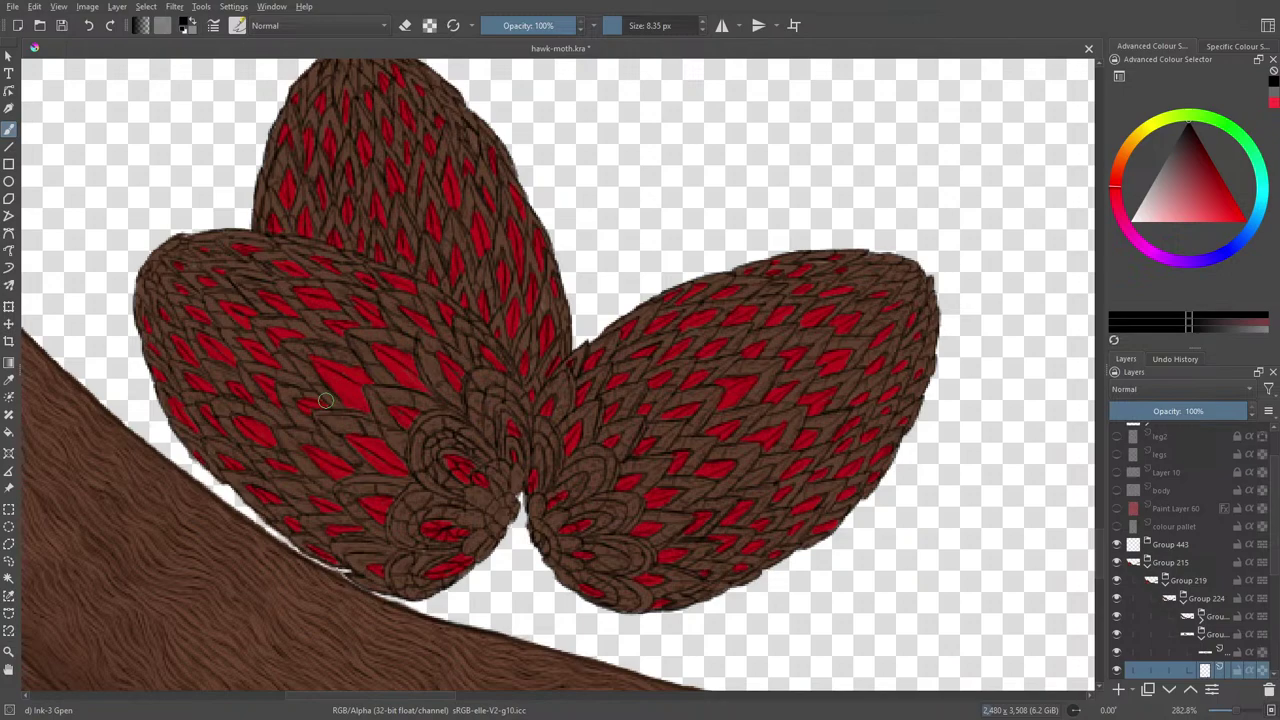
Step: Check the pod layers by toggling their visibility, and place a new paint layer directly above the pods' colour layer
{"action": "left_click_drag", "start_coordinate": [1276, 555], "coordinate": [1276, 586]}
{"action": "left_click", "coordinate": [1116, 615]}
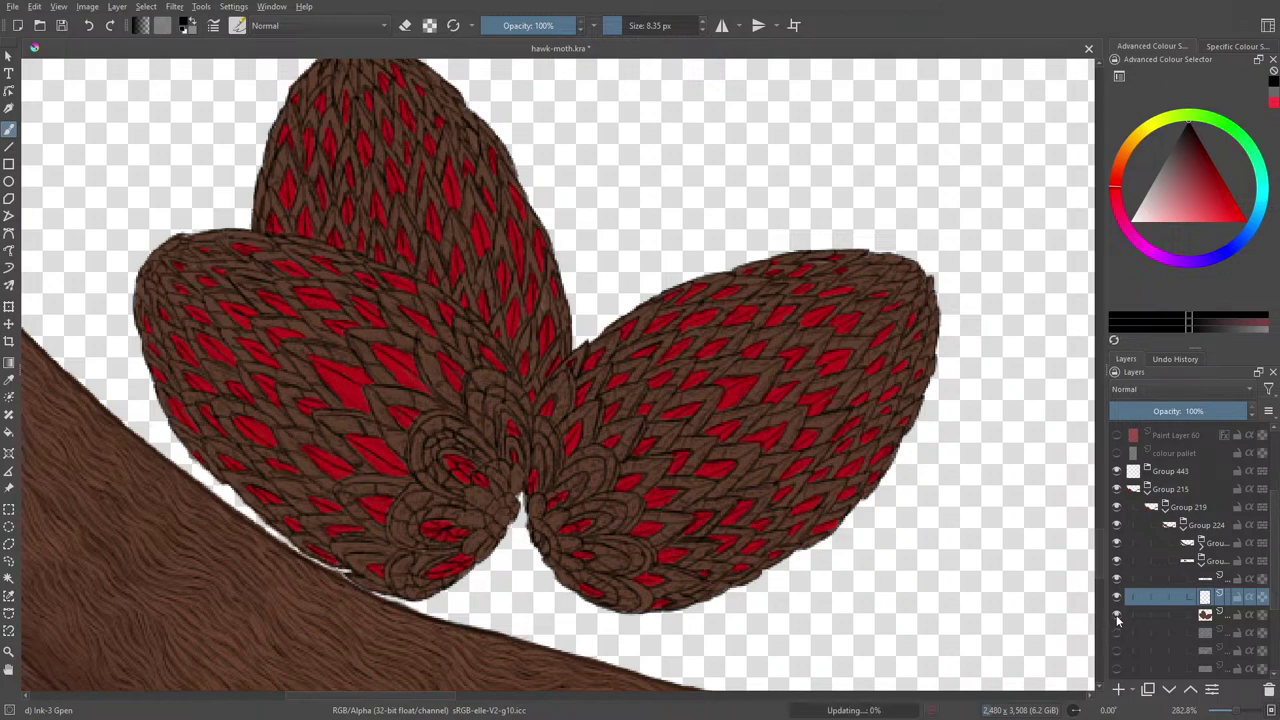
{"action": "left_click", "coordinate": [1116, 615]}
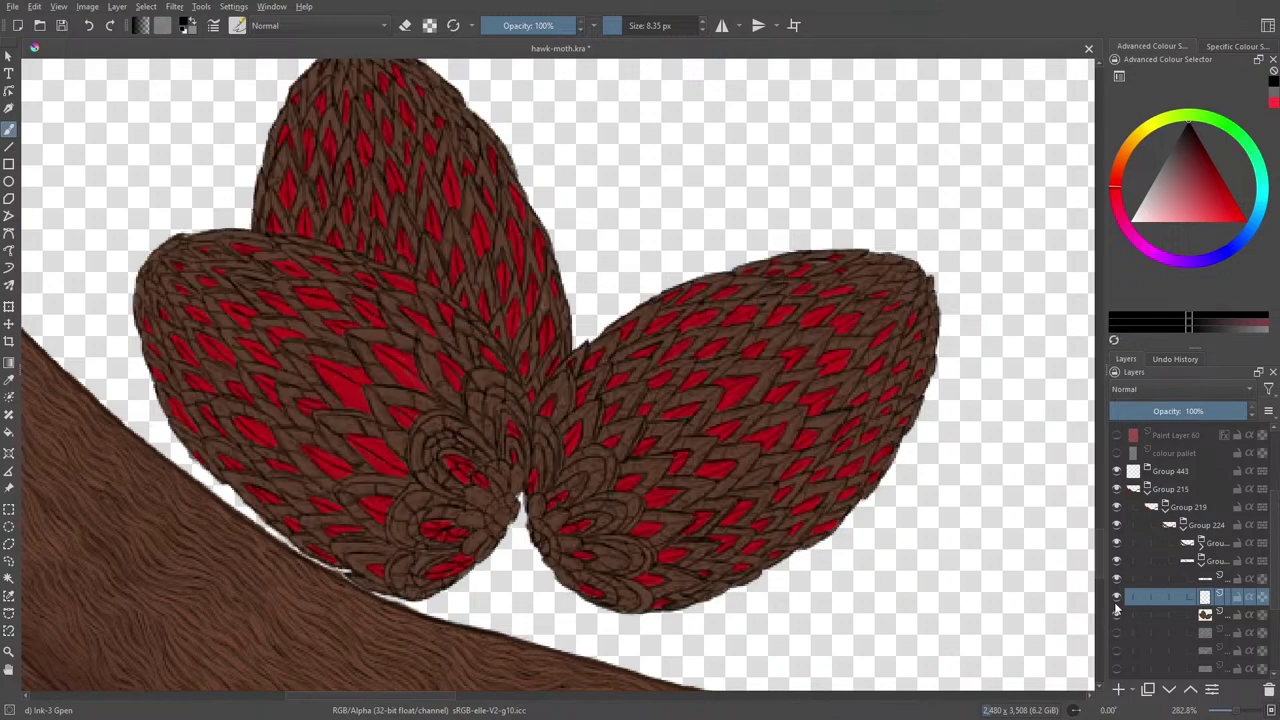
{"action": "left_click", "coordinate": [1116, 597]}
{"action": "left_click", "coordinate": [1116, 597]}
{"action": "left_click", "coordinate": [1168, 692]}
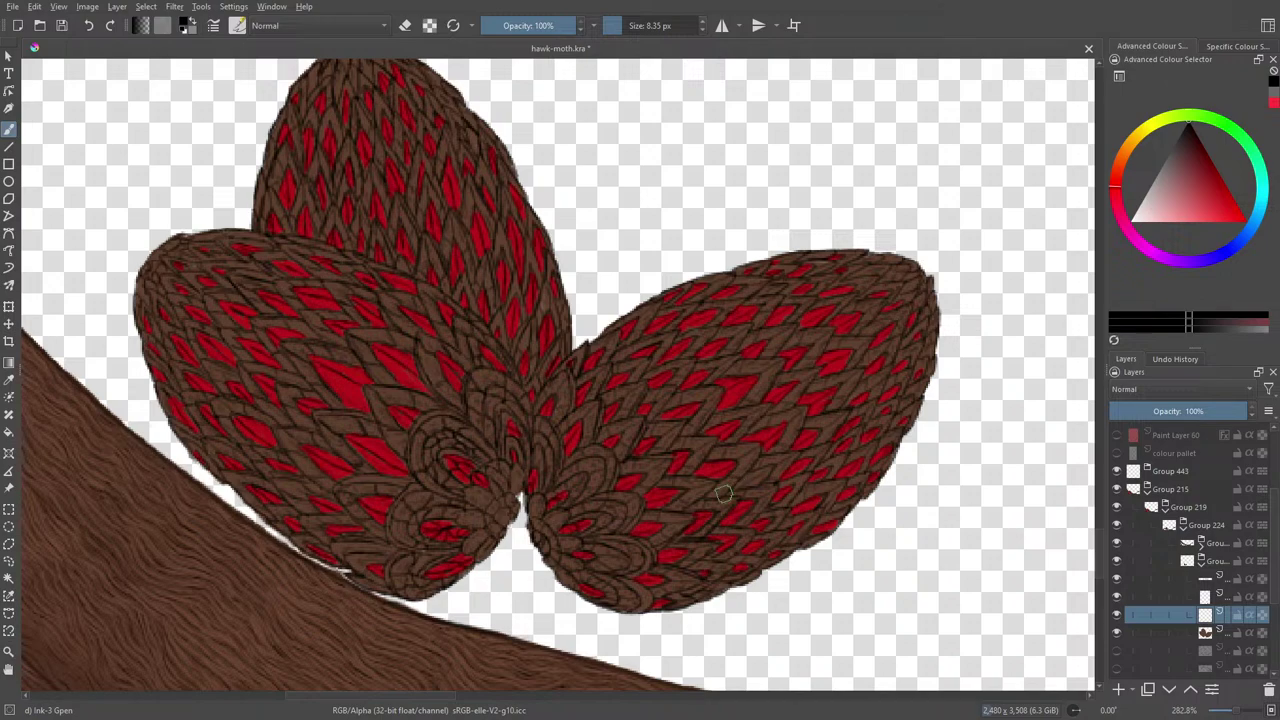
Step: Sample the brown of the pod scales and shift the brush colour to a slightly lighter, greyer brown
{"action": "left_click", "coordinate": [6, 376]}
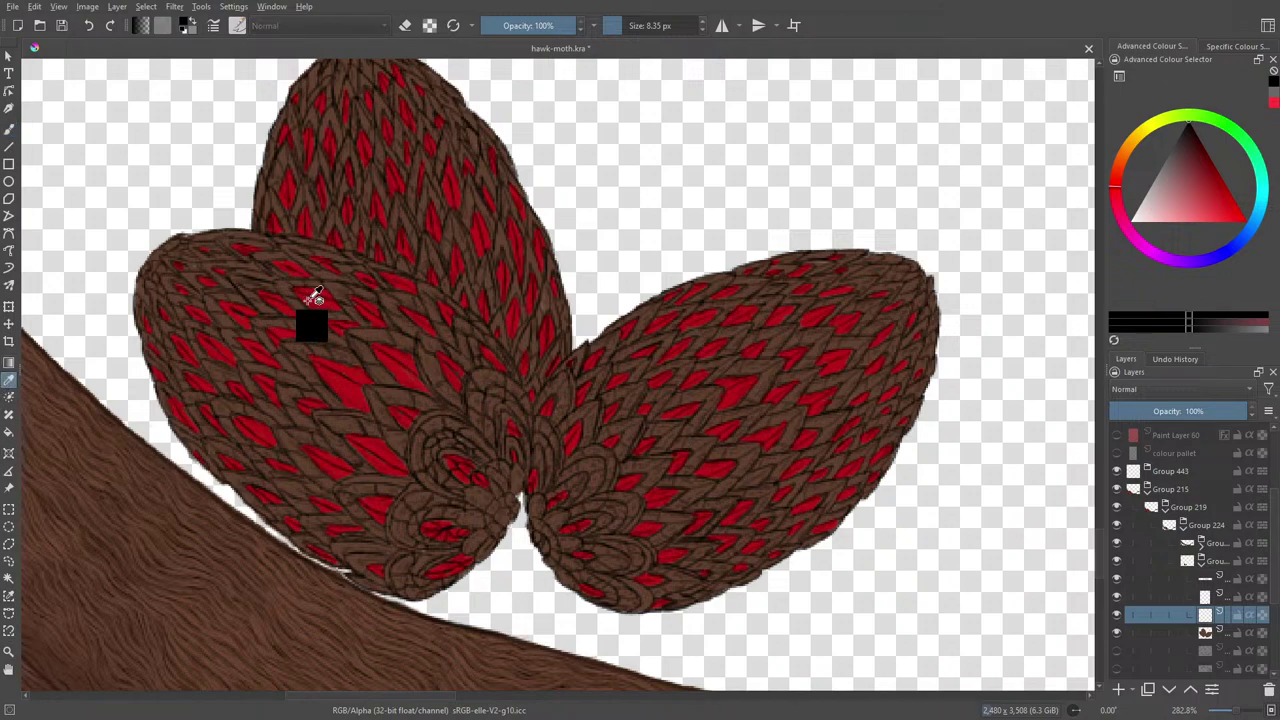
{"action": "left_click", "coordinate": [383, 327]}
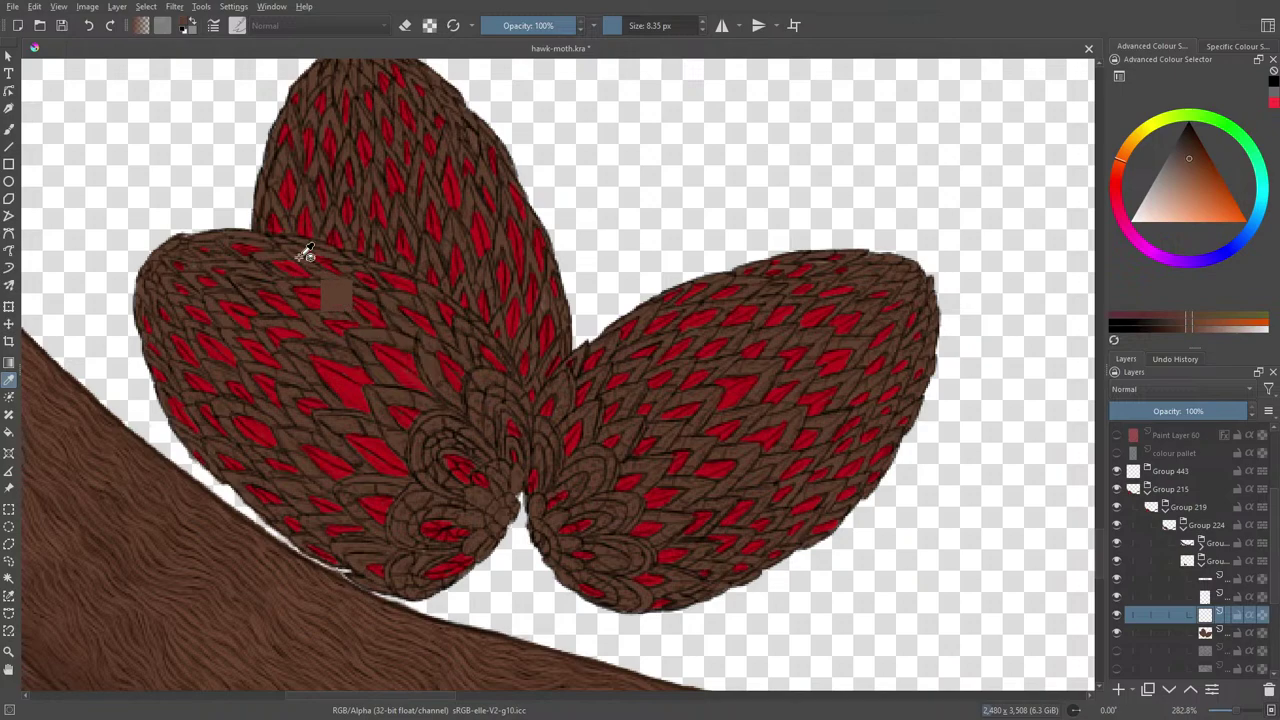
{"action": "left_click", "coordinate": [9, 128]}
{"action": "right_click", "coordinate": [352, 440]}
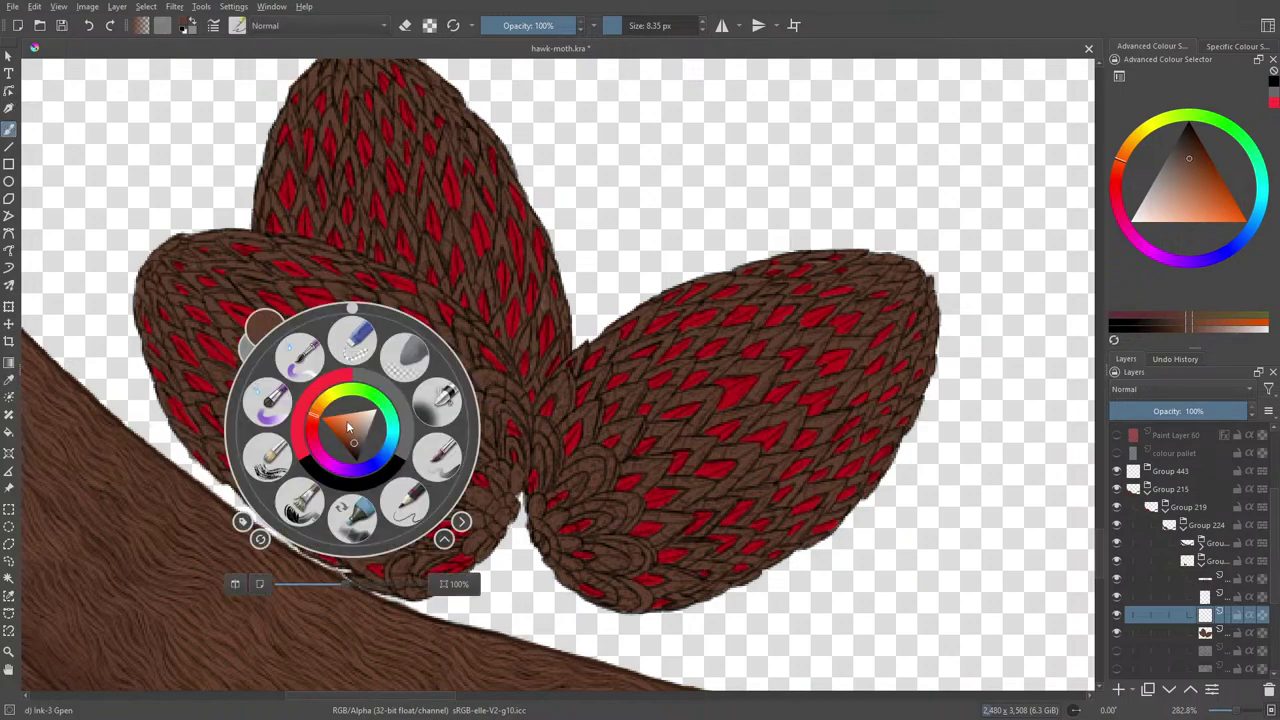
{"action": "left_click_drag", "start_coordinate": [355, 447], "coordinate": [362, 444]}
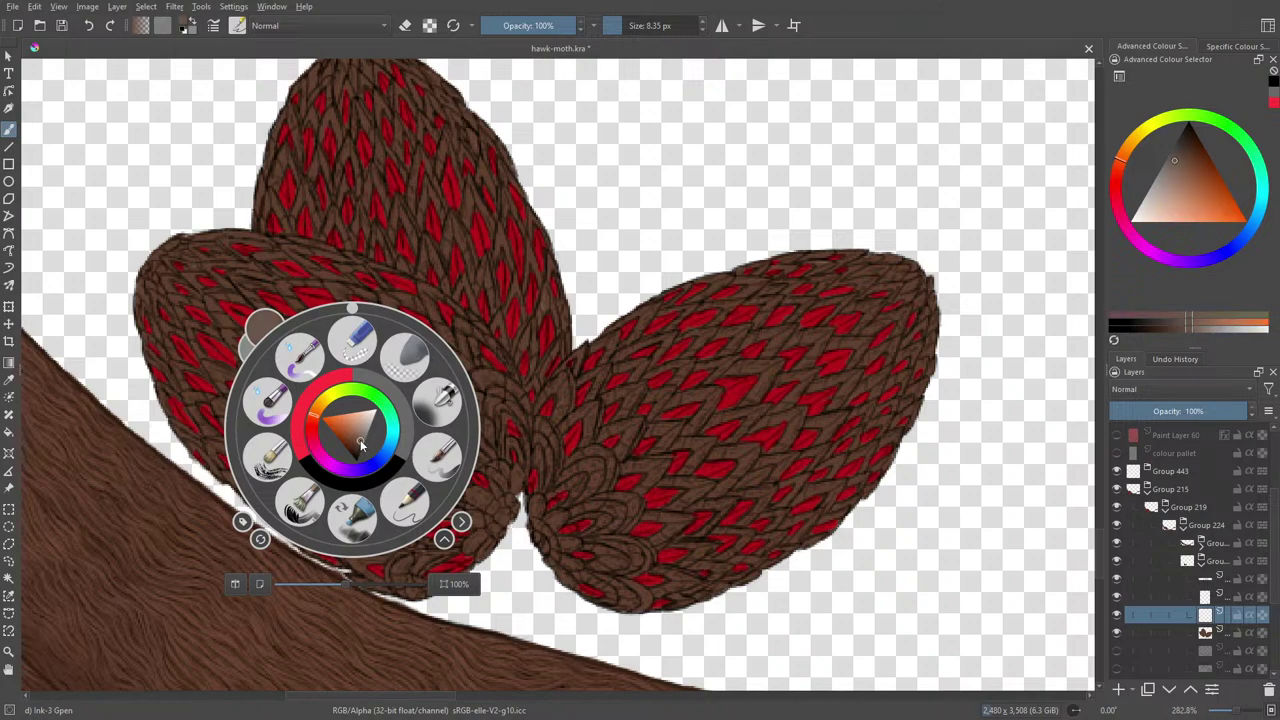
{"action": "left_click", "coordinate": [234, 288]}
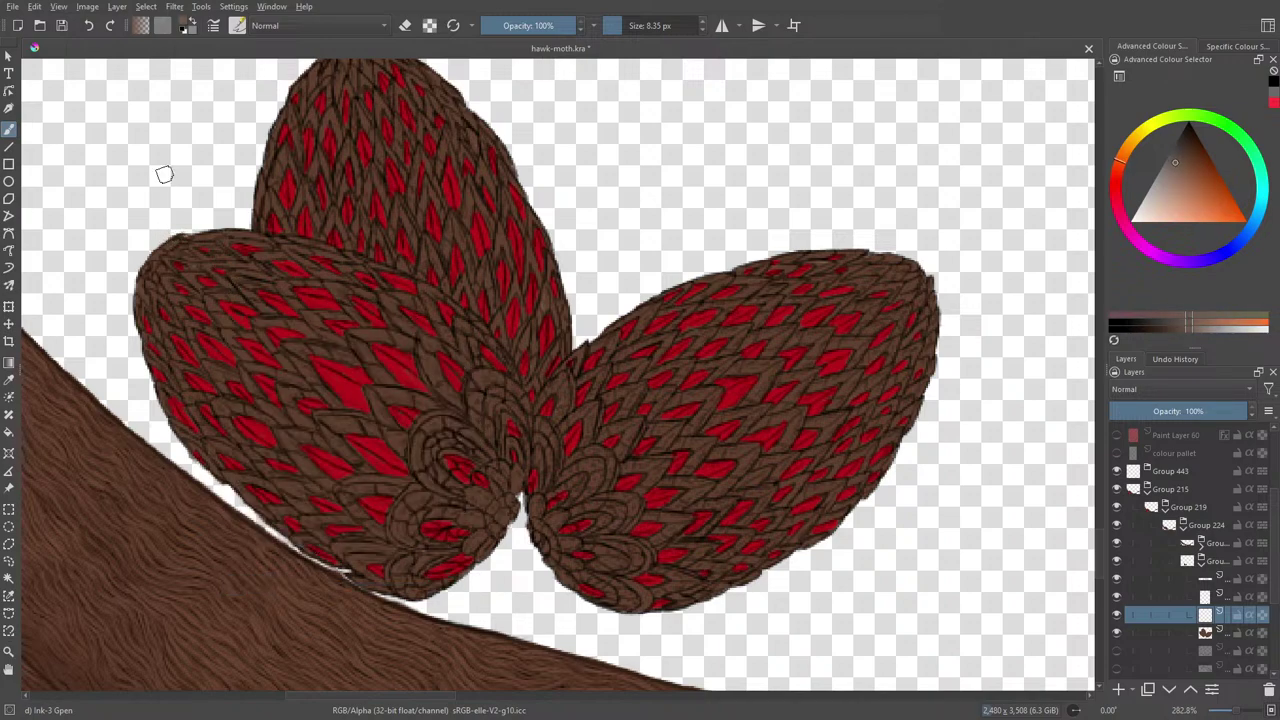
Step: Choose the Pencil-2 brush preset and set its size to 3.65 px
{"action": "left_click", "coordinate": [238, 26]}
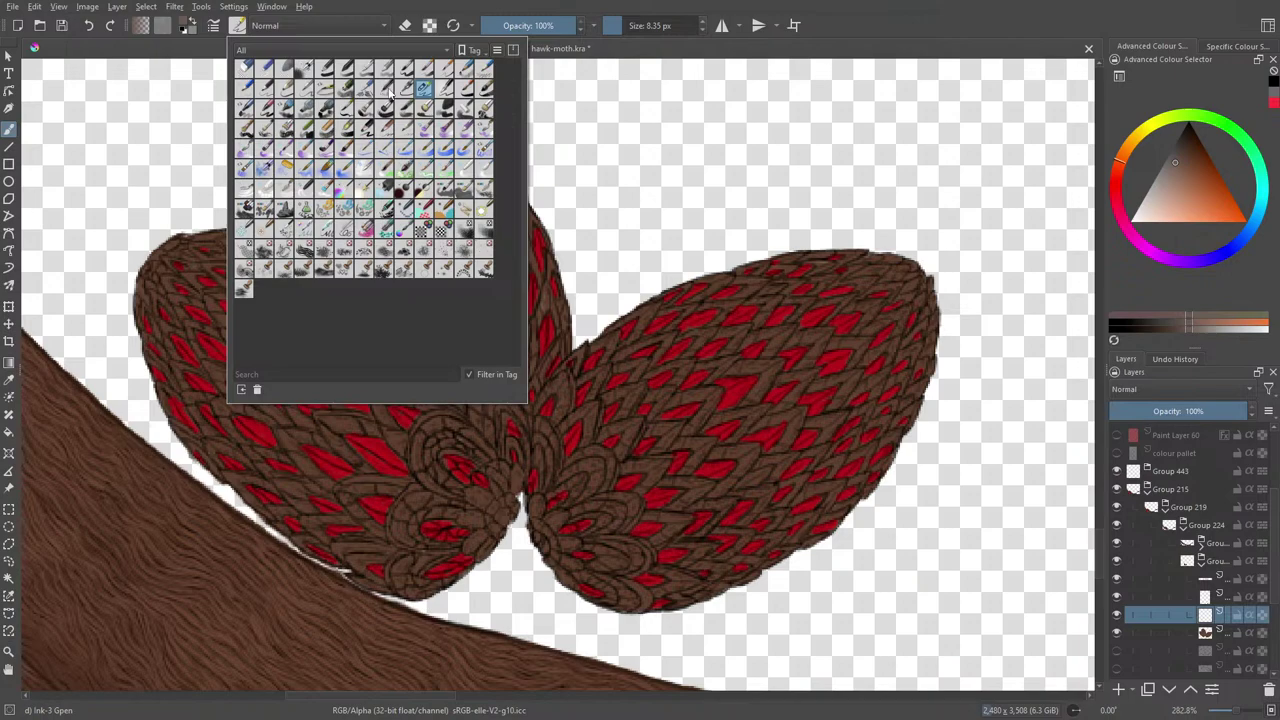
{"action": "left_click", "coordinate": [265, 88]}
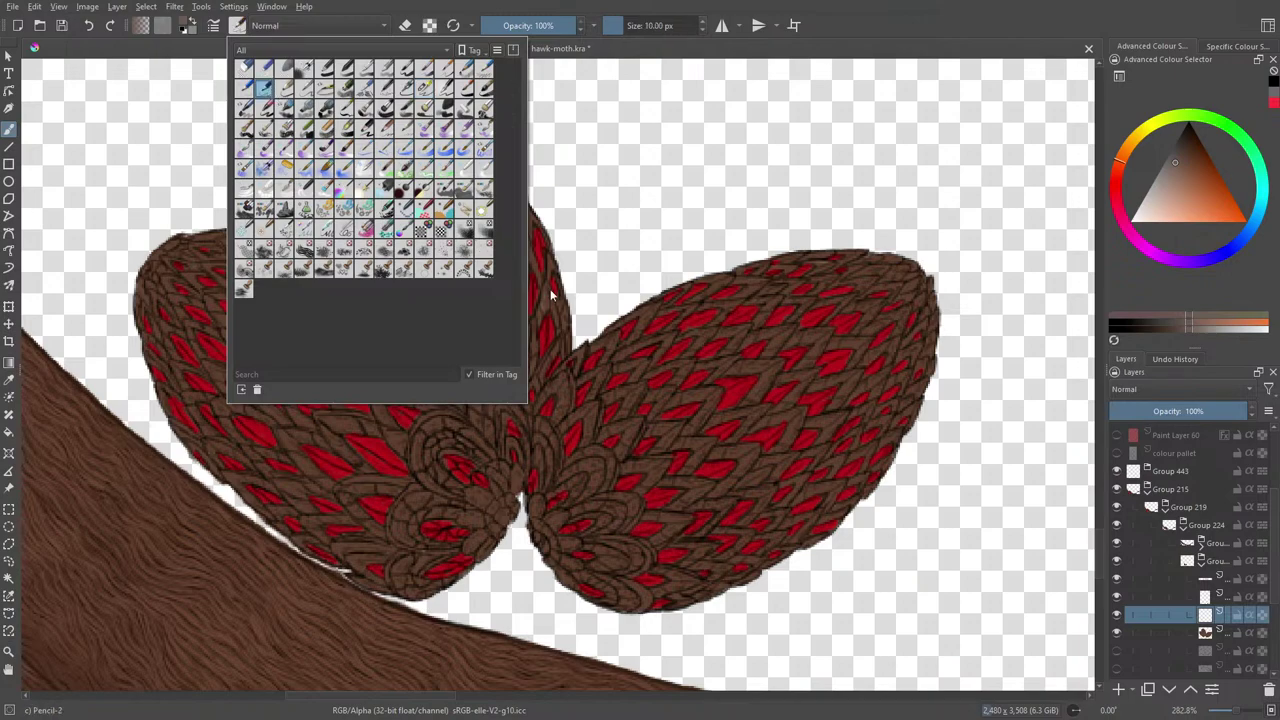
{"action": "left_click", "coordinate": [244, 108]}
{"action": "left_click", "coordinate": [265, 88]}
{"action": "left_click", "coordinate": [158, 72]}
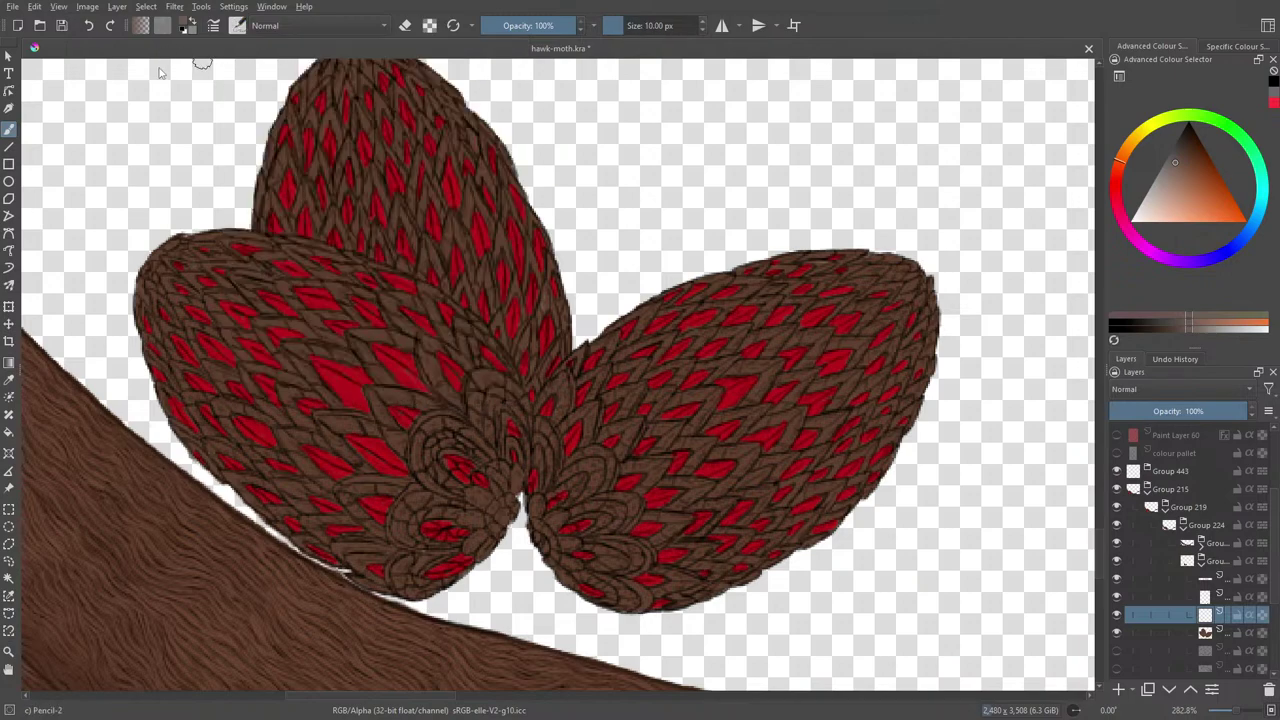
{"action": "left_click_drag", "start_coordinate": [628, 27], "coordinate": [620, 27]}
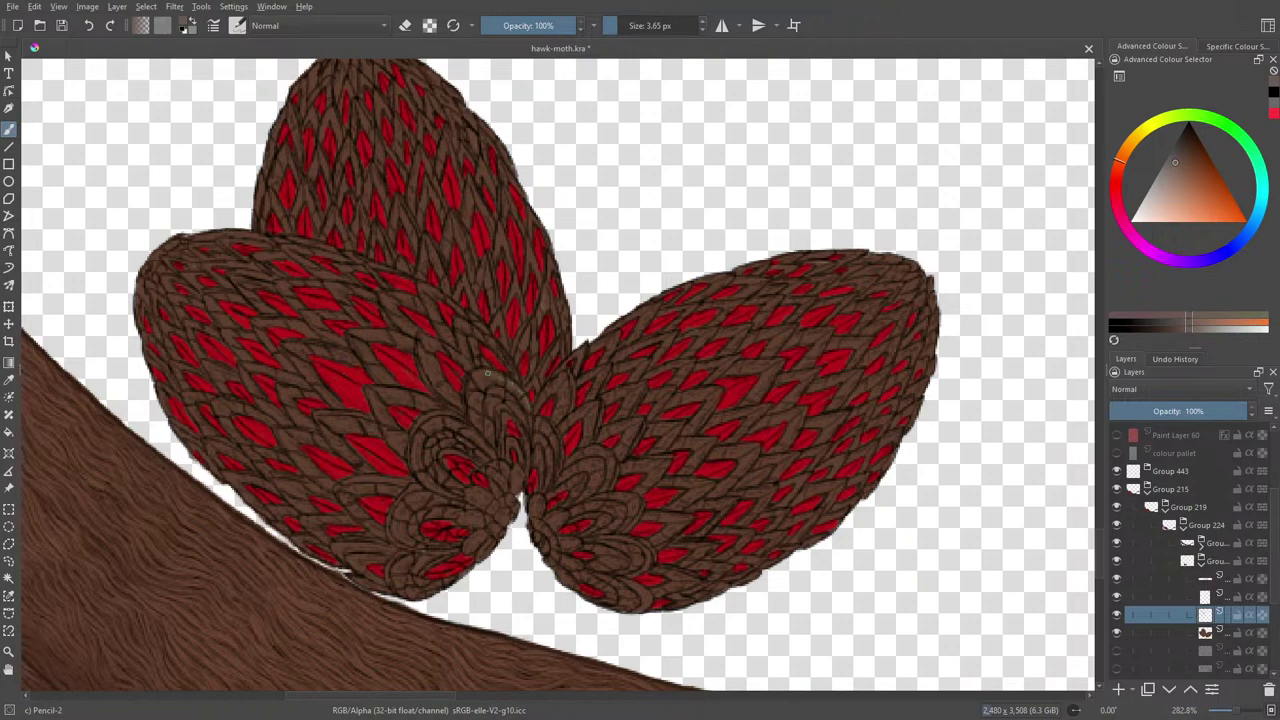
Step: Try a greyish-brown highlight stroke along the top of the curved scale near the left pod's base and inspect it
{"action": "left_click_drag", "start_coordinate": [499, 375], "coordinate": [480, 374]}
{"action": "scroll", "coordinate": [1225, 710], "scroll_direction": "down", "scroll_amount": 5}
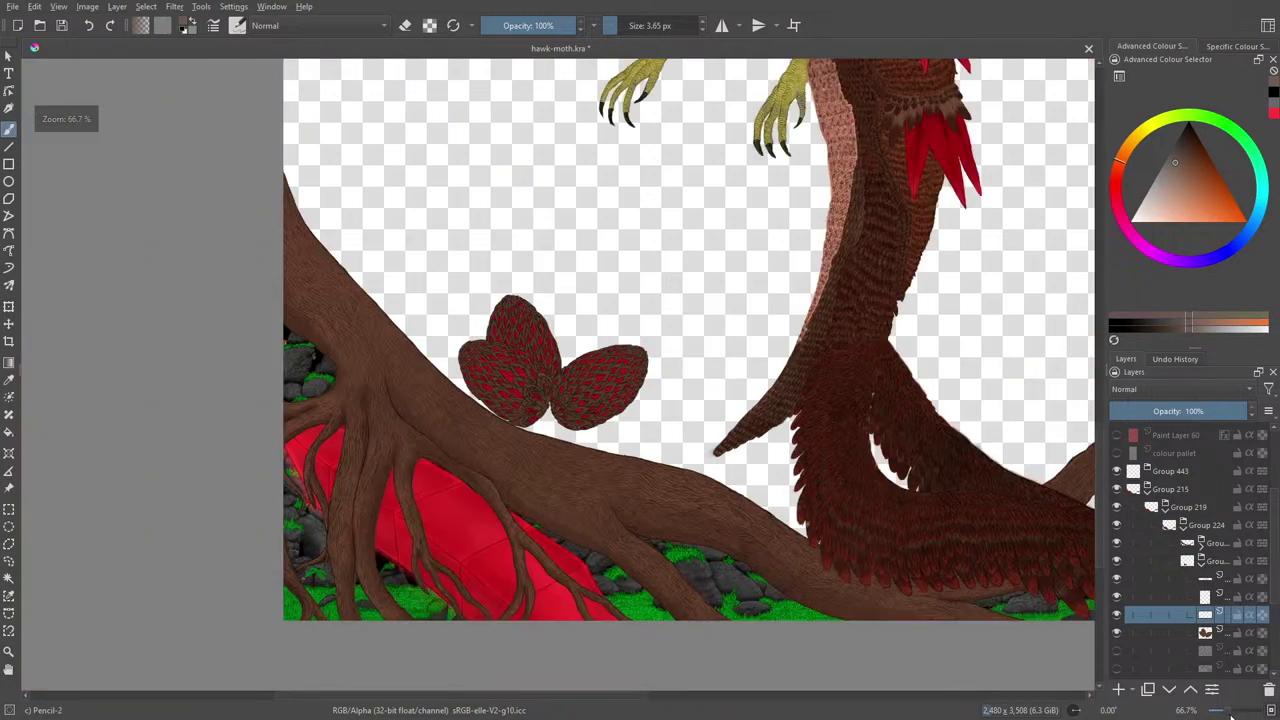
{"action": "scroll", "coordinate": [563, 382], "scroll_direction": "up", "scroll_amount": 6}
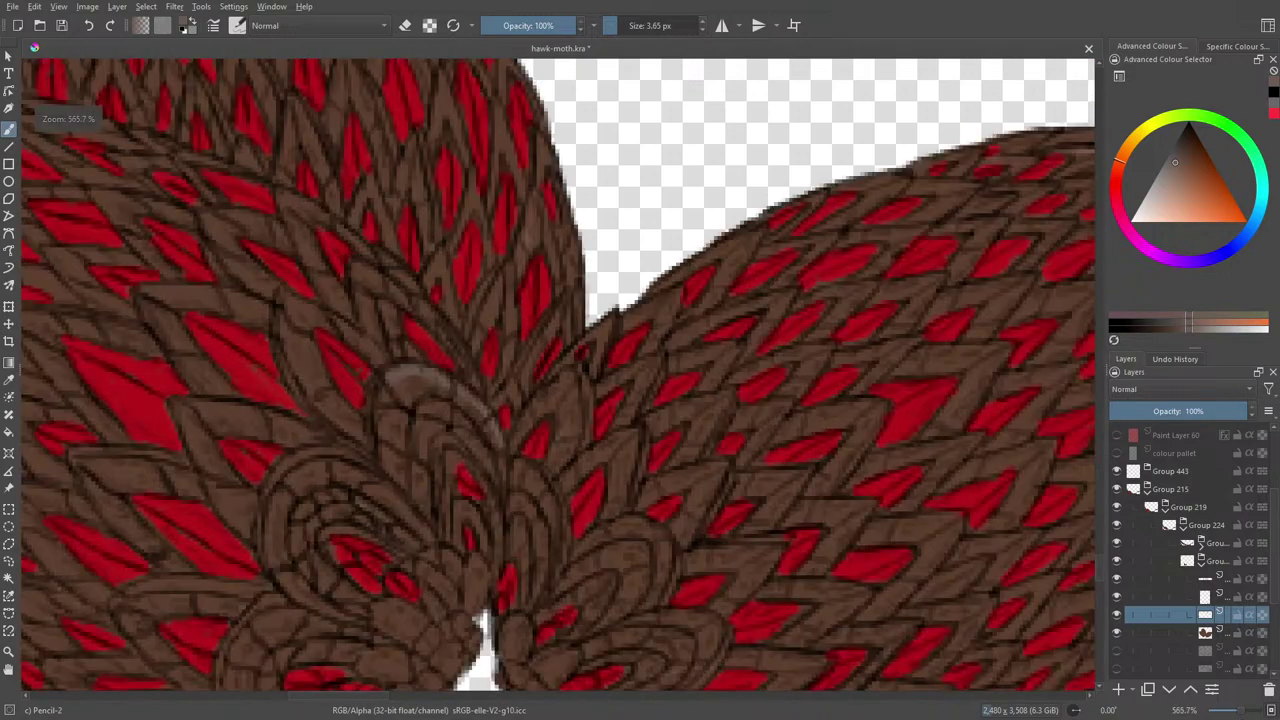
Step: Shift the brush colour to a warmer, more saturated light brown
{"action": "right_click", "coordinate": [324, 410]}
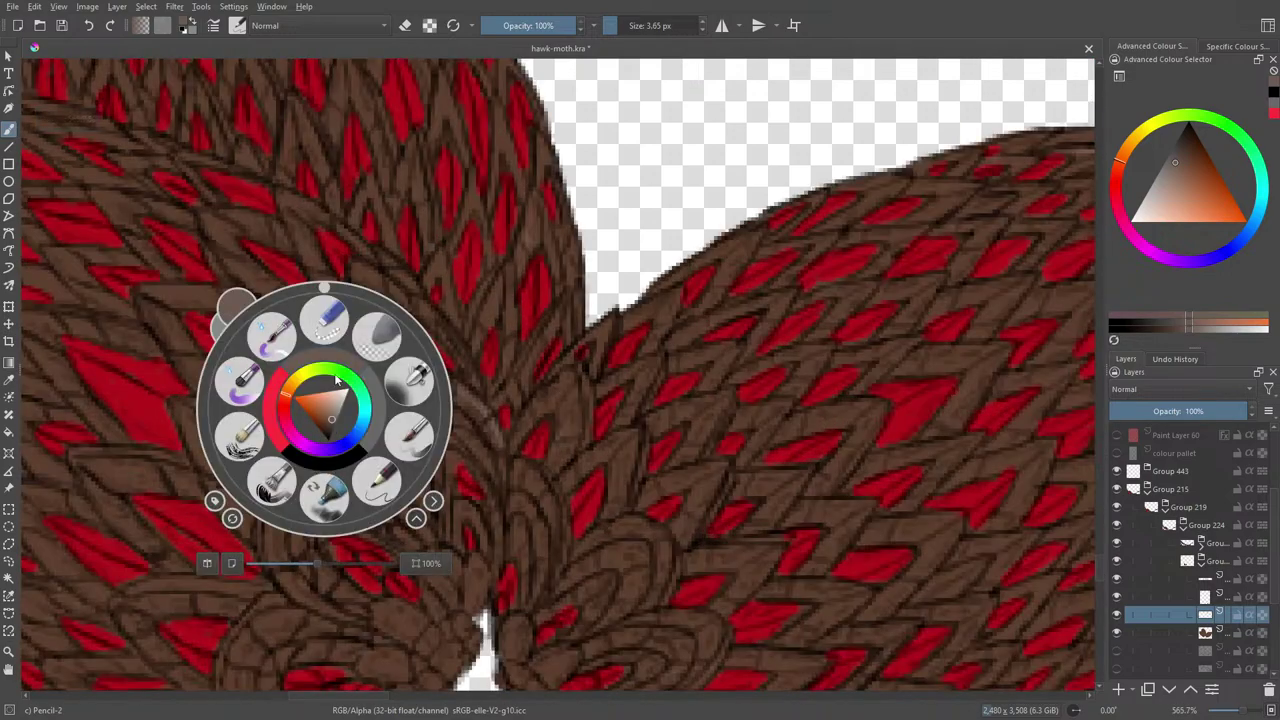
{"action": "left_click_drag", "start_coordinate": [334, 425], "coordinate": [326, 421]}
{"action": "left_click", "coordinate": [392, 292]}
Step: Paint warm light-brown highlights along the curved, layered scales near the left pod's base
{"action": "left_click_drag", "start_coordinate": [380, 370], "coordinate": [495, 438]}
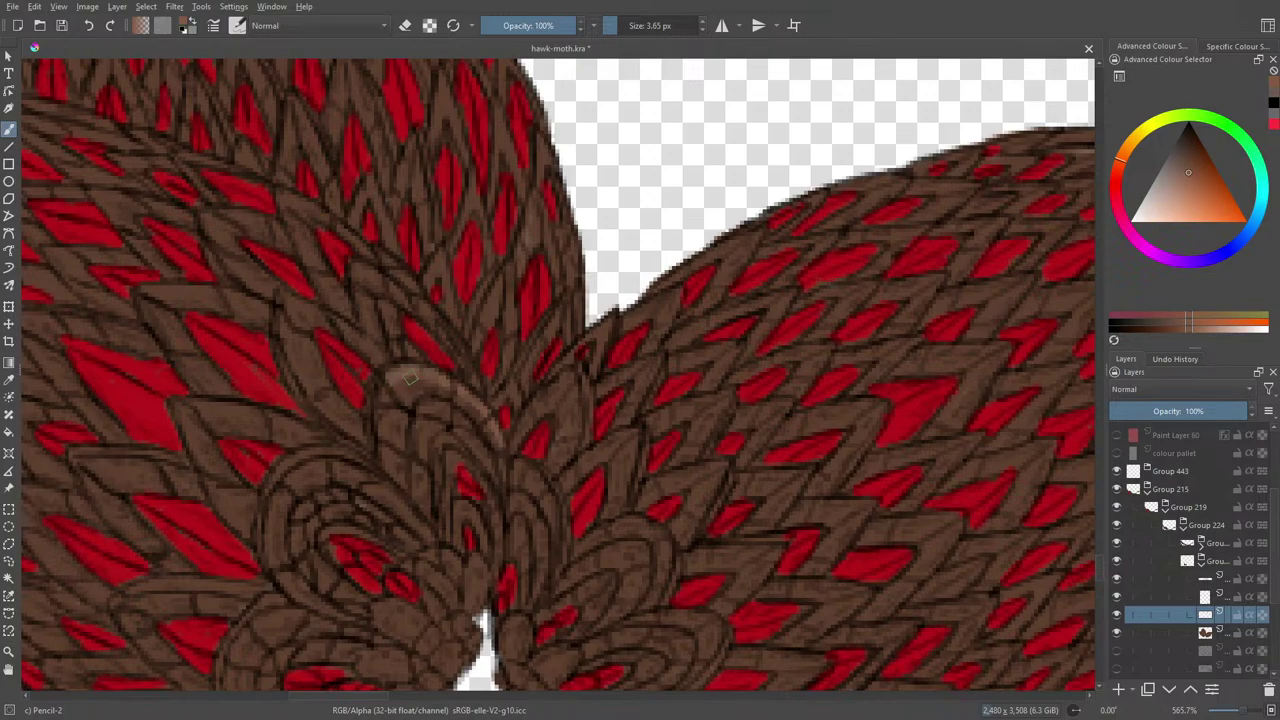
{"action": "left_click_drag", "start_coordinate": [392, 386], "coordinate": [388, 460]}
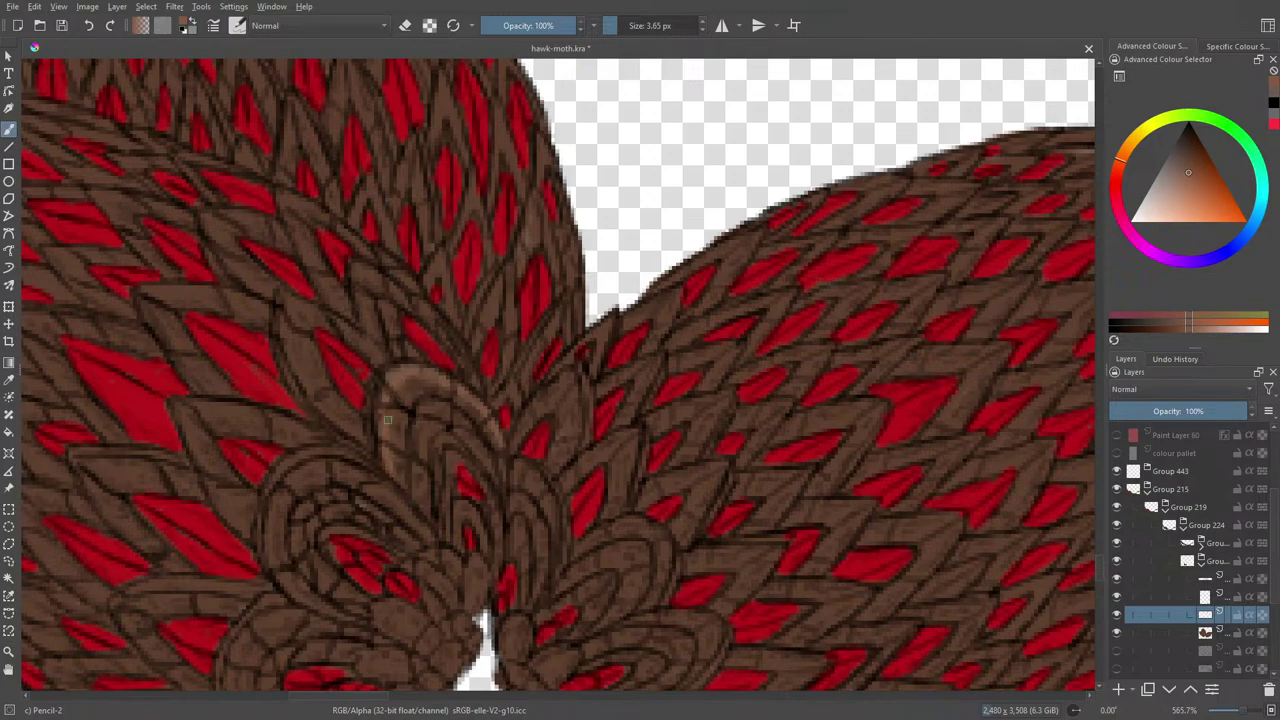
{"action": "left_click_drag", "start_coordinate": [420, 504], "coordinate": [426, 413]}
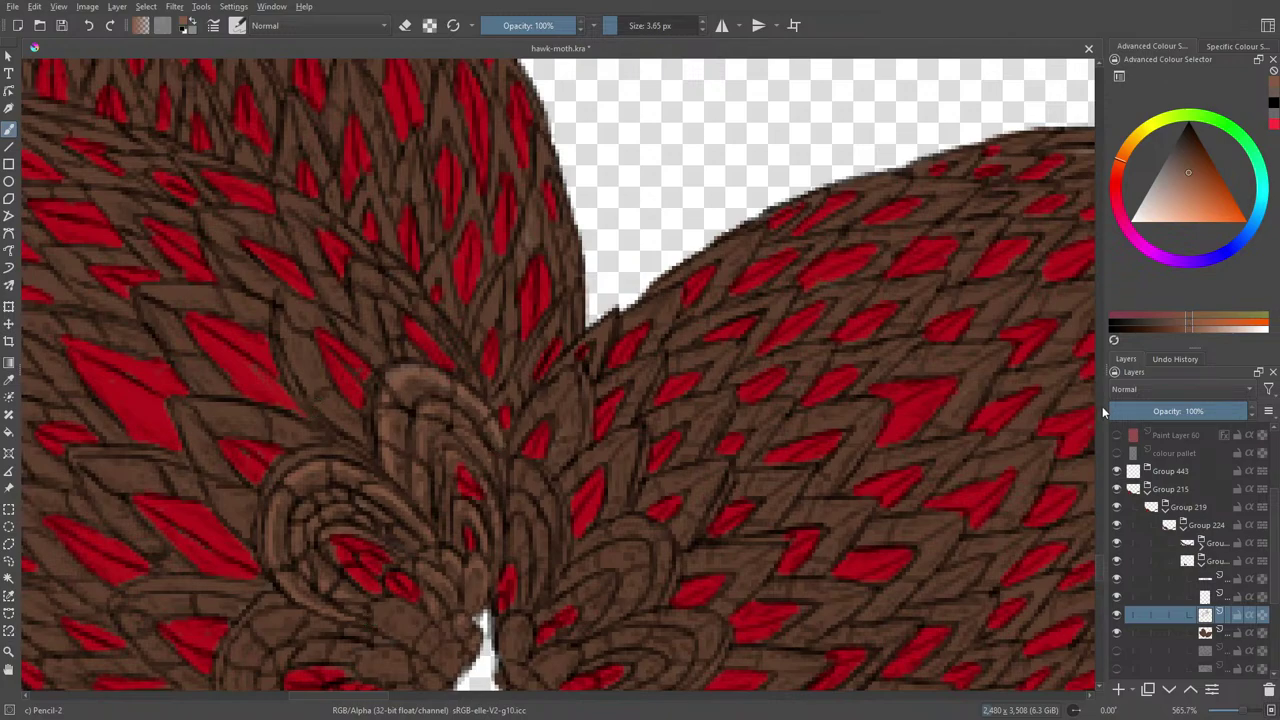
Step: Try a short red stroke on the scale beside the highlighted curved scales at the left pod's base
{"action": "scroll", "coordinate": [1102, 567], "scroll_direction": "down", "scroll_amount": 5}
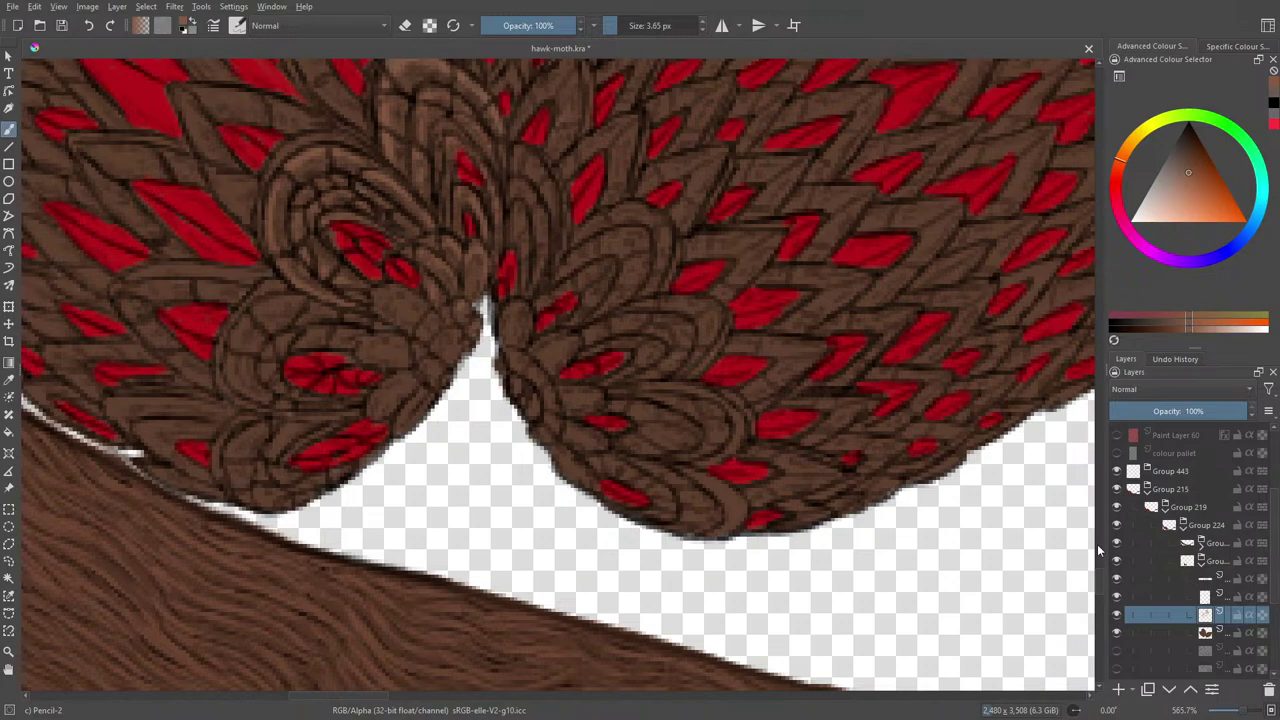
{"action": "right_click", "coordinate": [280, 332]}
{"action": "left_click_drag", "start_coordinate": [278, 273], "coordinate": [240, 440]}
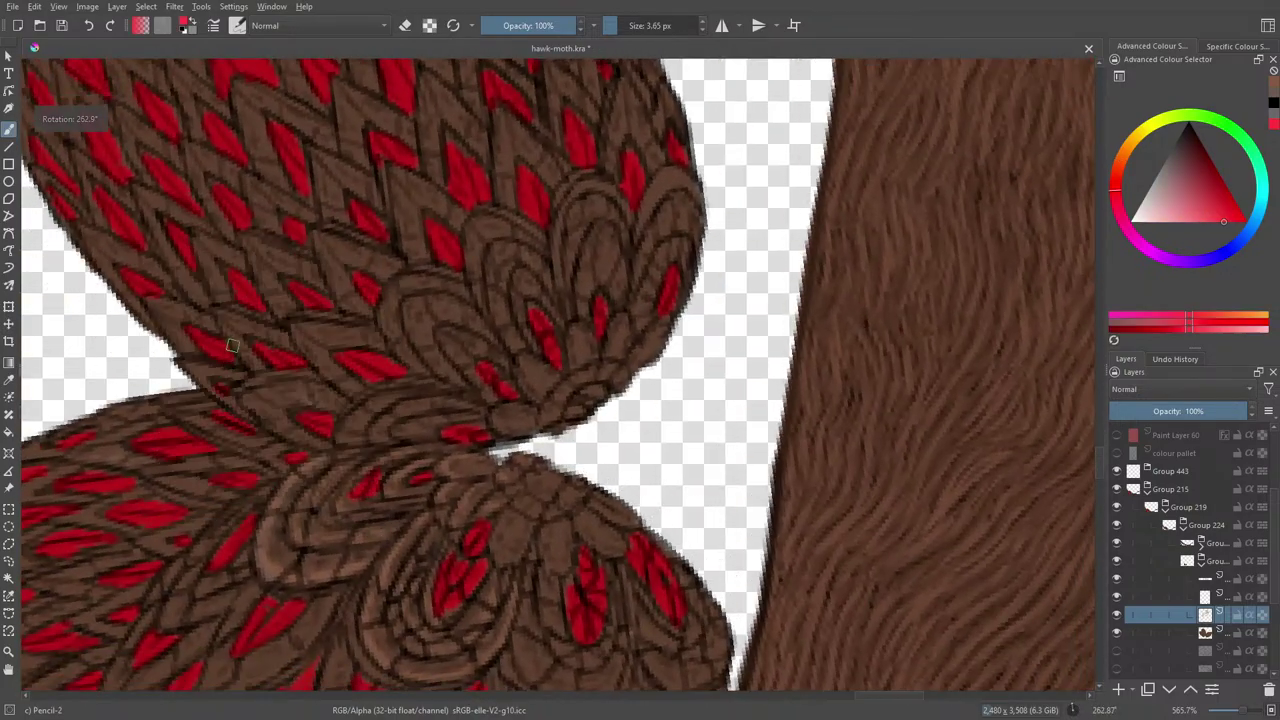
{"action": "left_click_drag", "start_coordinate": [1096, 458], "coordinate": [1100, 475]}
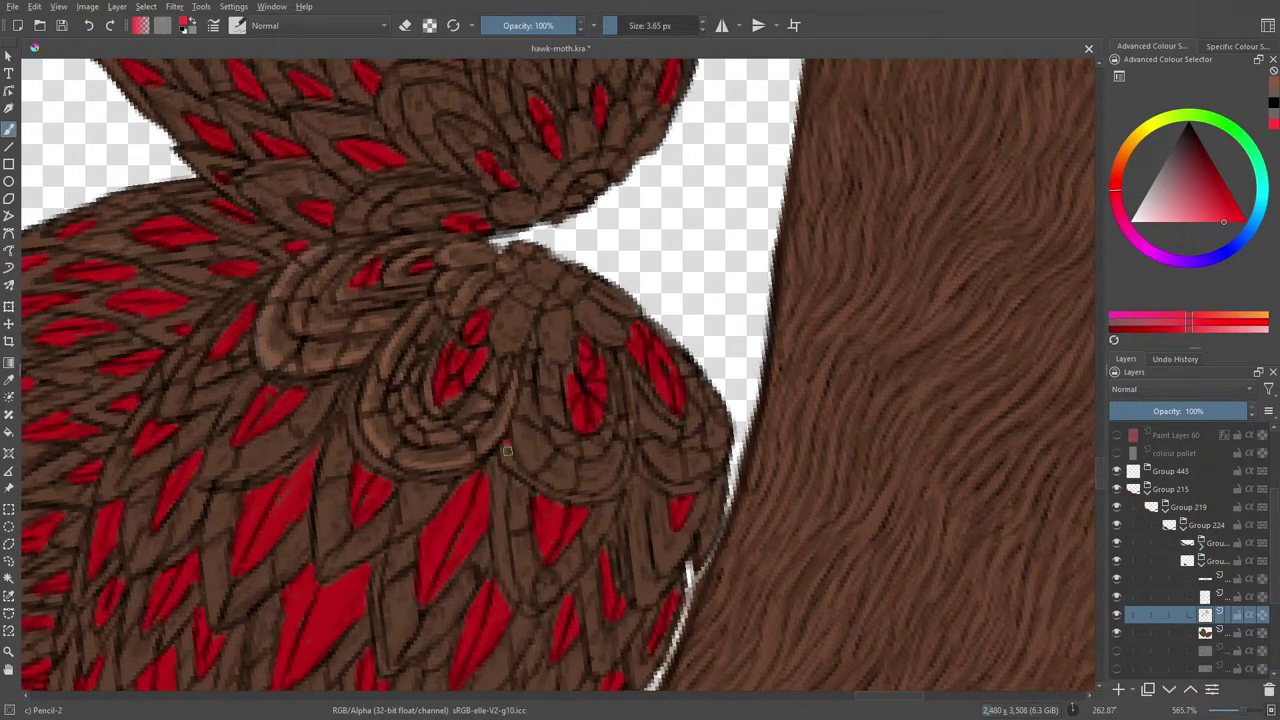
{"action": "left_click_drag", "start_coordinate": [507, 449], "coordinate": [508, 462]}
Step: Sample the light-brown highlight colour from the painted curved scales and return to the freehand brush
{"action": "left_click", "coordinate": [8, 378]}
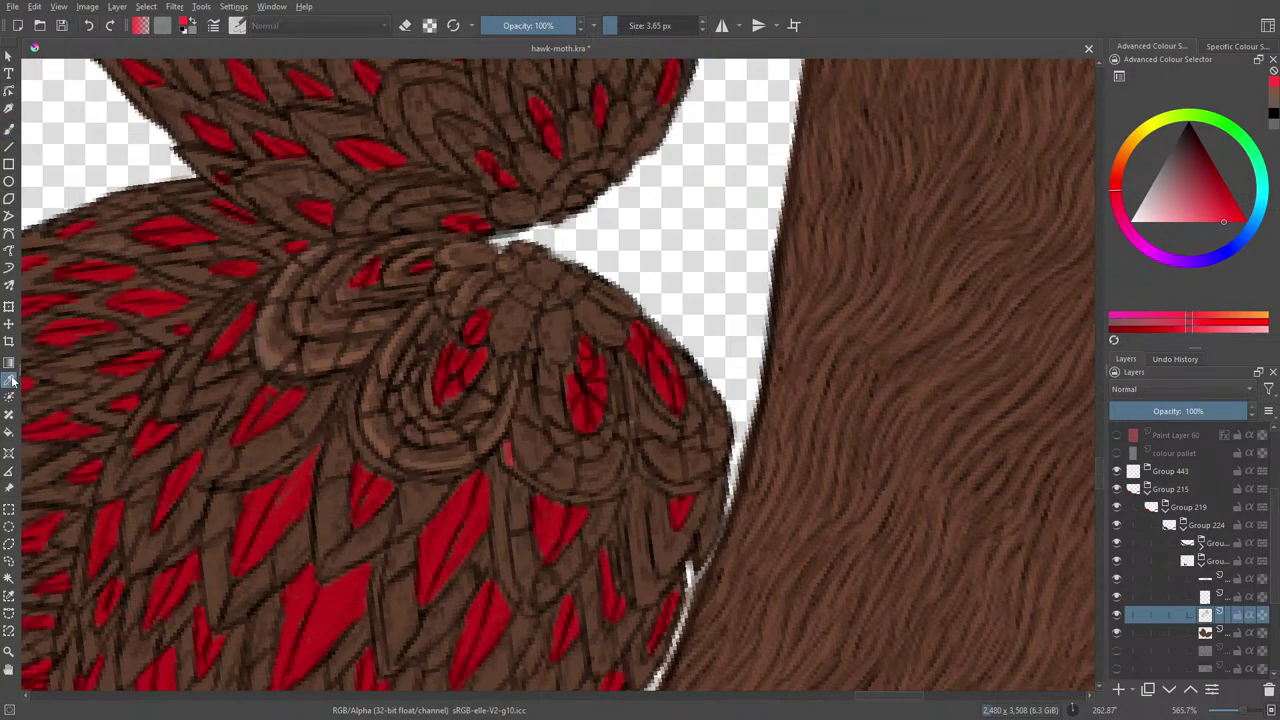
{"action": "left_click", "coordinate": [395, 343]}
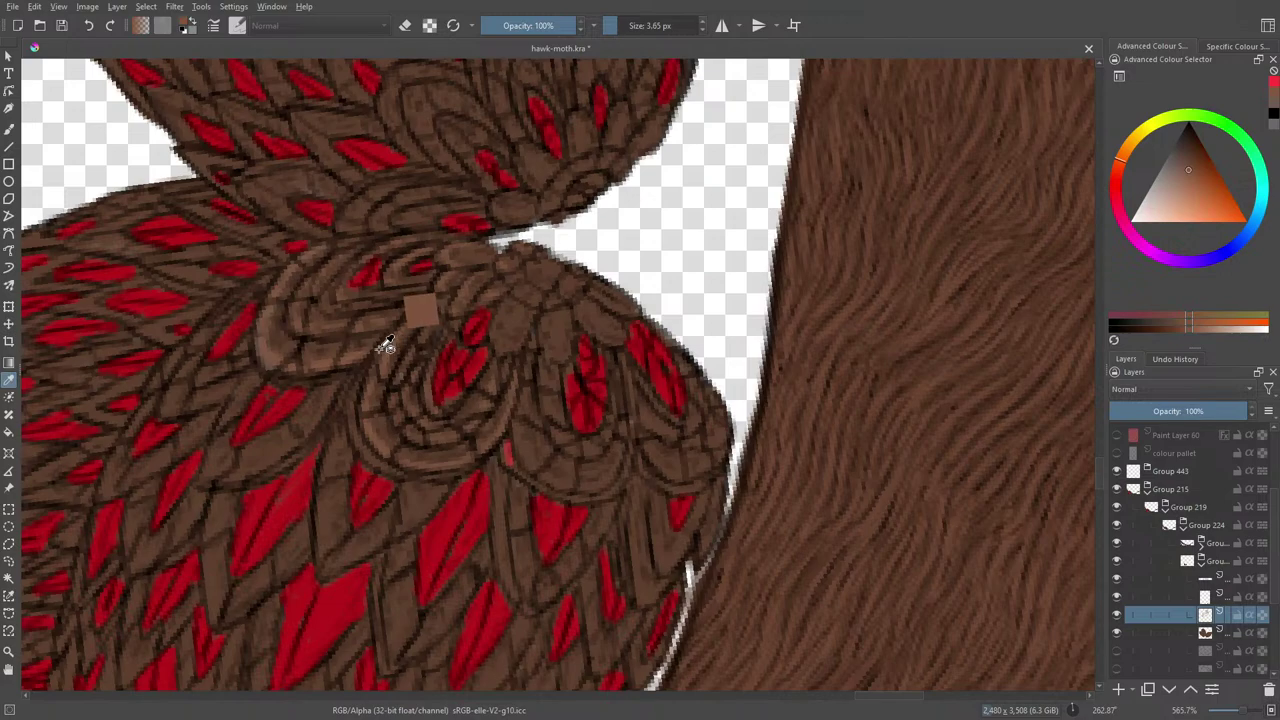
{"action": "left_click", "coordinate": [10, 128]}
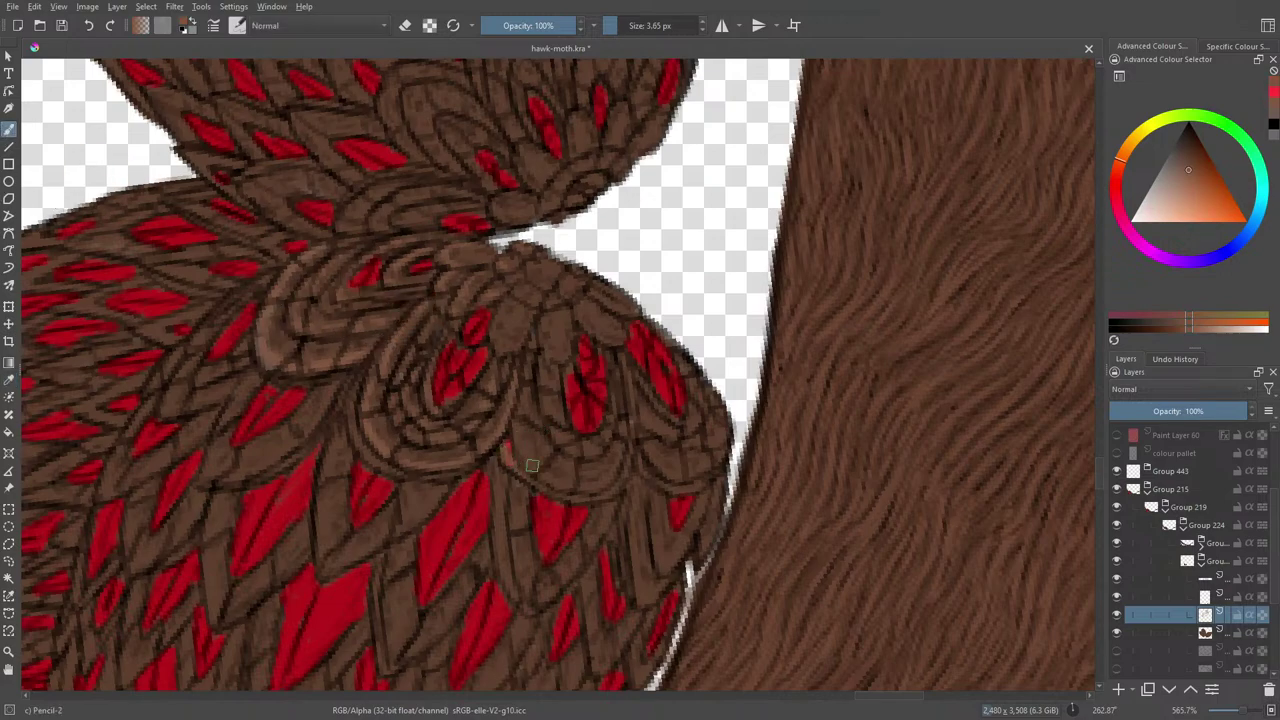
Step: Erase the stray red stroke and paint light-brown highlights on the remaining rounded scales at the left pod's base with Pencil-2
{"action": "key", "text": "e"}
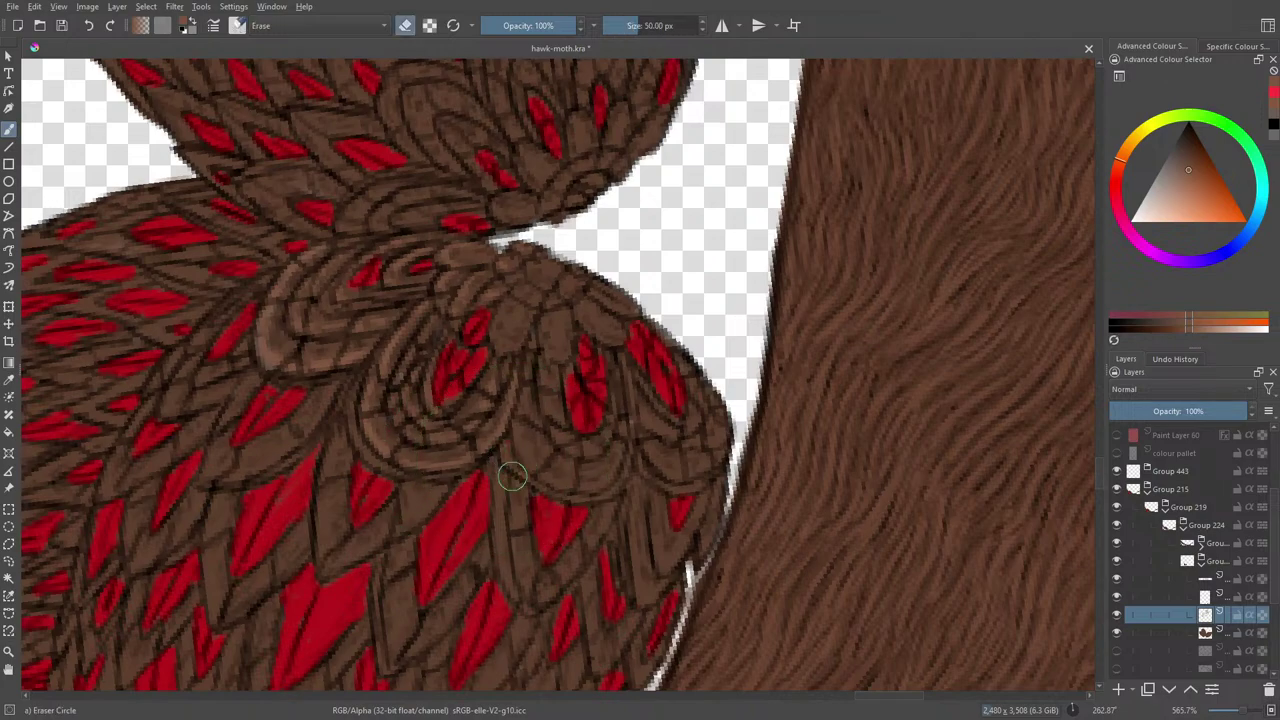
{"action": "left_click_drag", "start_coordinate": [616, 17], "coordinate": [626, 17]}
{"action": "key", "text": "e"}
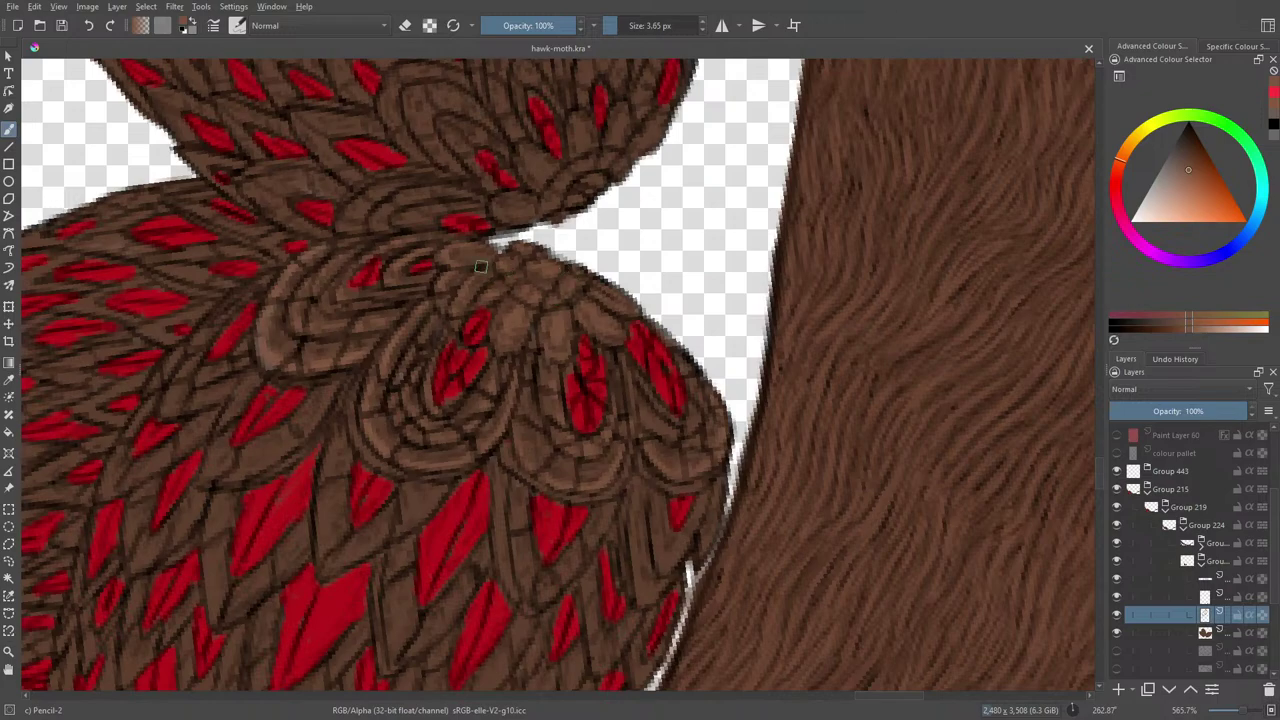
Step: Paint light-brown highlights on the pointed scales directly below the left pod's curved base scales
{"action": "scroll", "coordinate": [1092, 465], "scroll_direction": "down", "scroll_amount": 3}
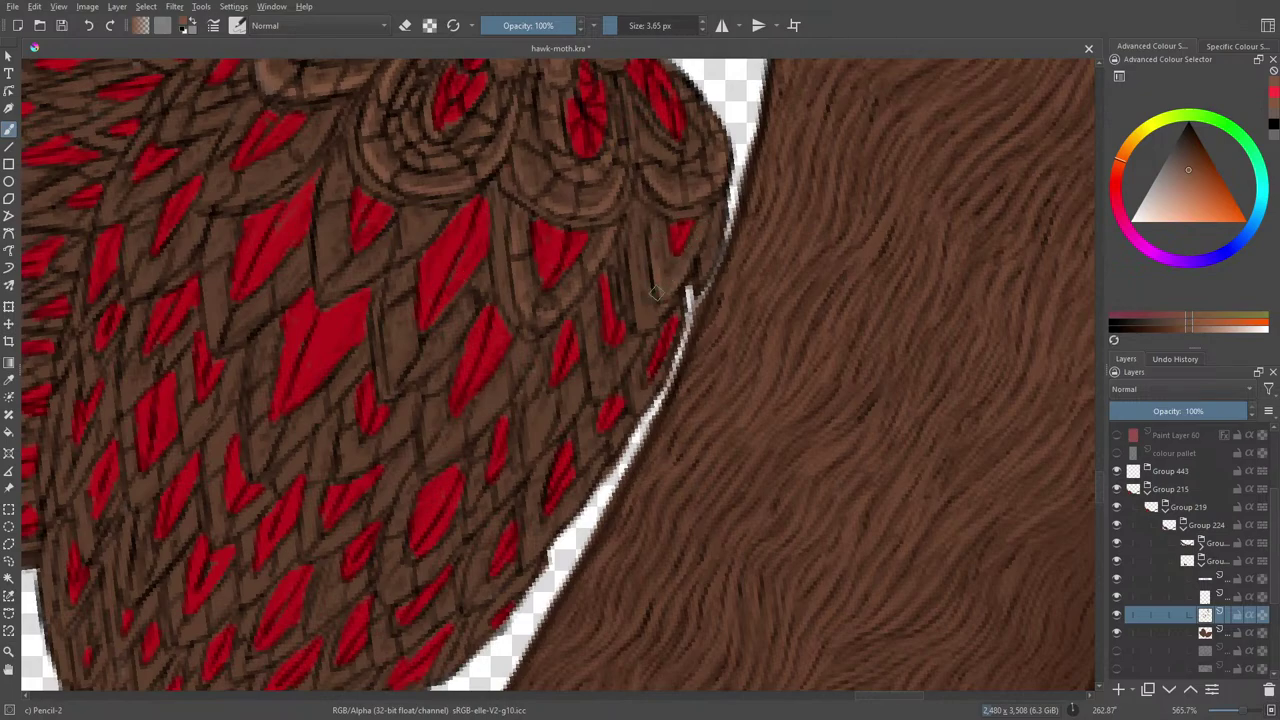
{"action": "scroll", "coordinate": [1098, 489], "scroll_direction": "down", "scroll_amount": 3}
{"action": "scroll", "coordinate": [1095, 468], "scroll_direction": "up", "scroll_amount": 3}
{"action": "scroll", "coordinate": [1098, 491], "scroll_direction": "up", "scroll_amount": 3}
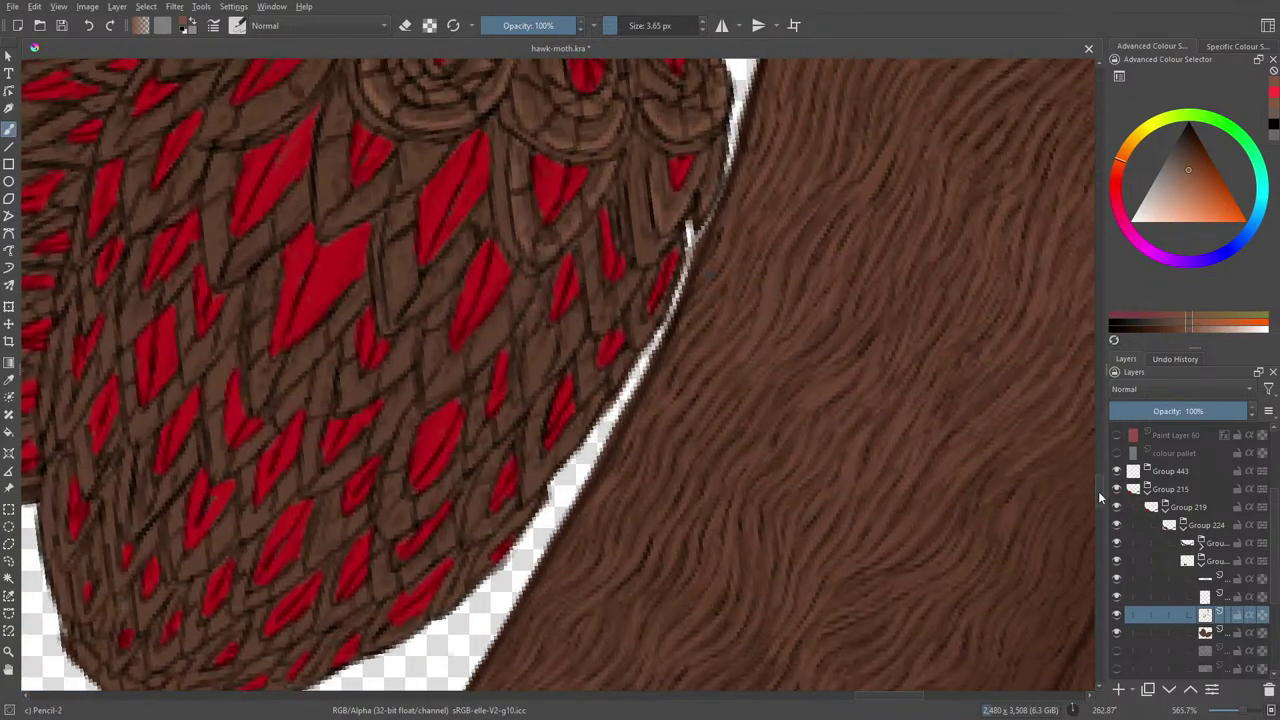
{"action": "scroll", "coordinate": [1098, 488], "scroll_direction": "down", "scroll_amount": 2}
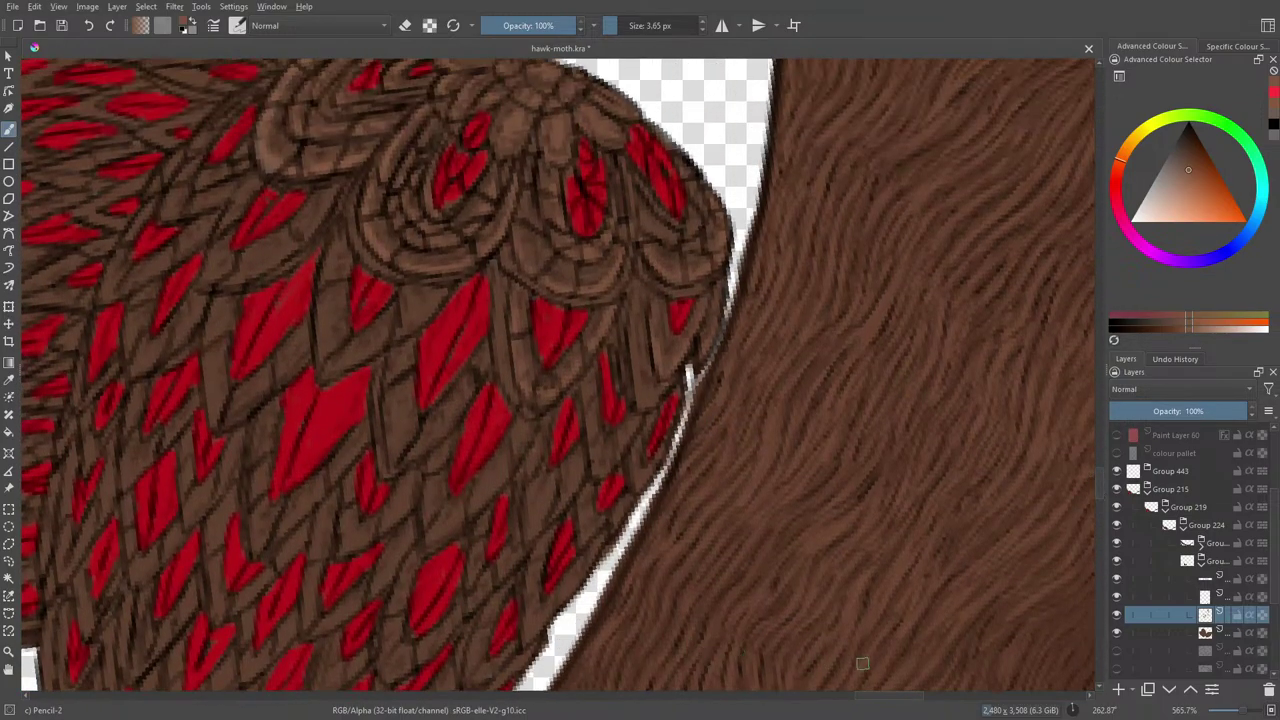
{"action": "scroll", "coordinate": [873, 674], "scroll_direction": "left", "scroll_amount": 5}
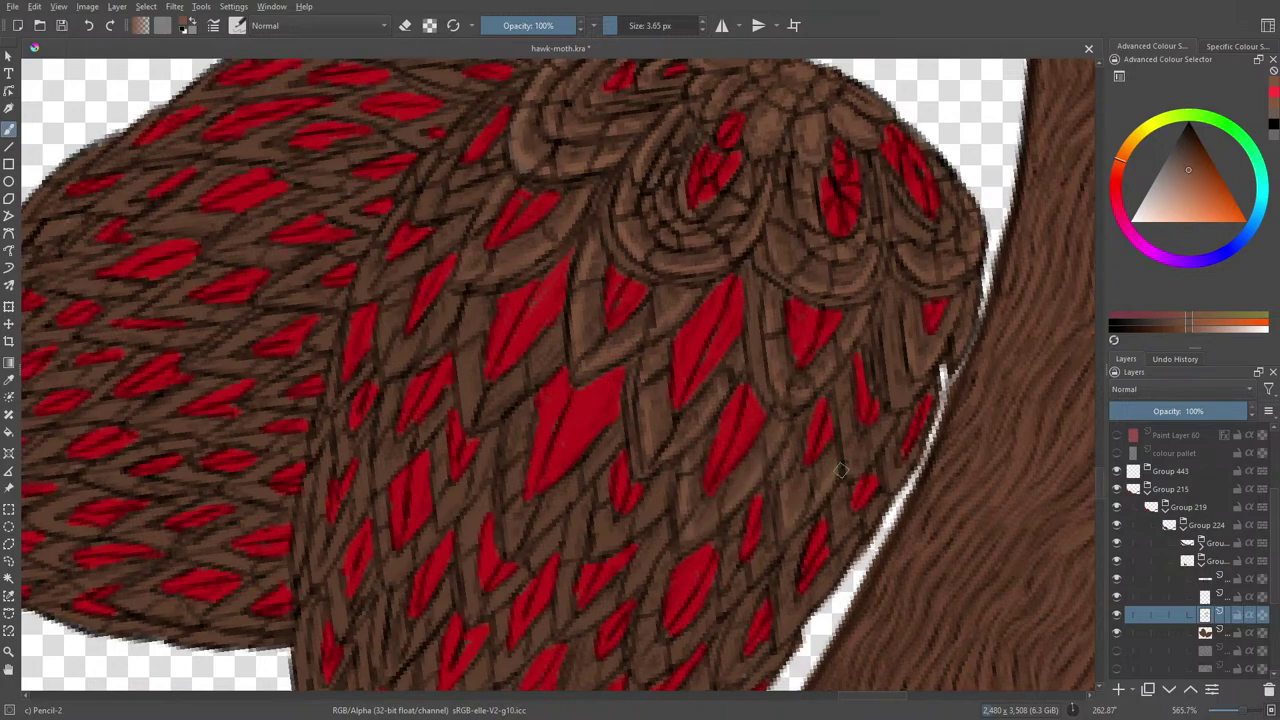
{"action": "scroll", "coordinate": [1096, 480], "scroll_direction": "down", "scroll_amount": 2}
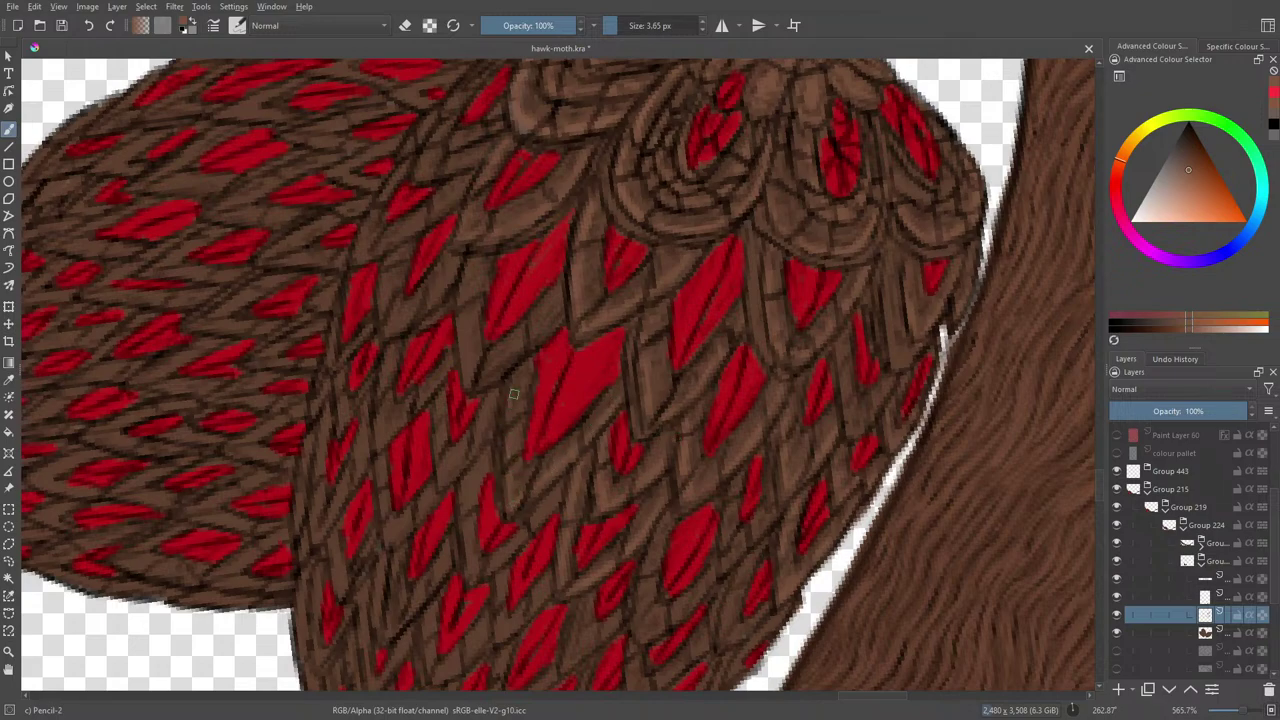
Step: Continue the light-brown highlights over the left pod's remaining pointed scales, from its inner edge down to the tip
{"action": "left_click_drag", "start_coordinate": [811, 679], "coordinate": [1021, 689]}
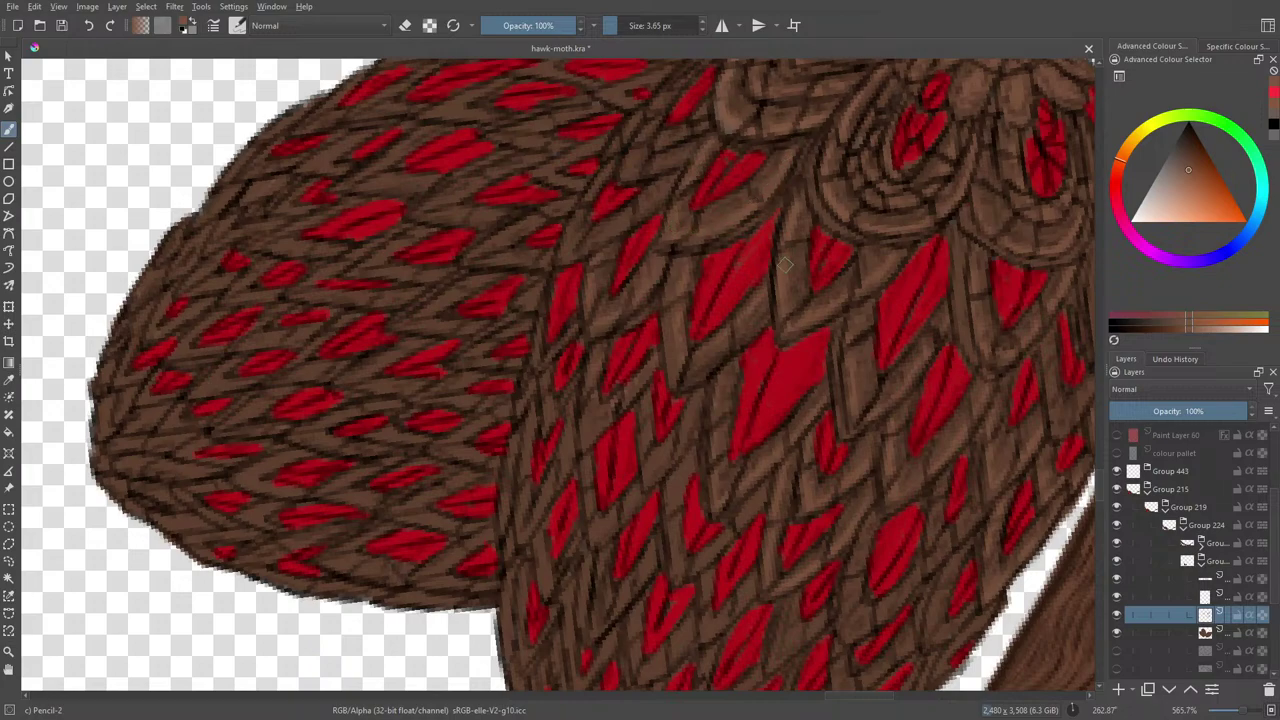
{"action": "scroll", "coordinate": [1099, 484], "scroll_direction": "up", "scroll_amount": 3}
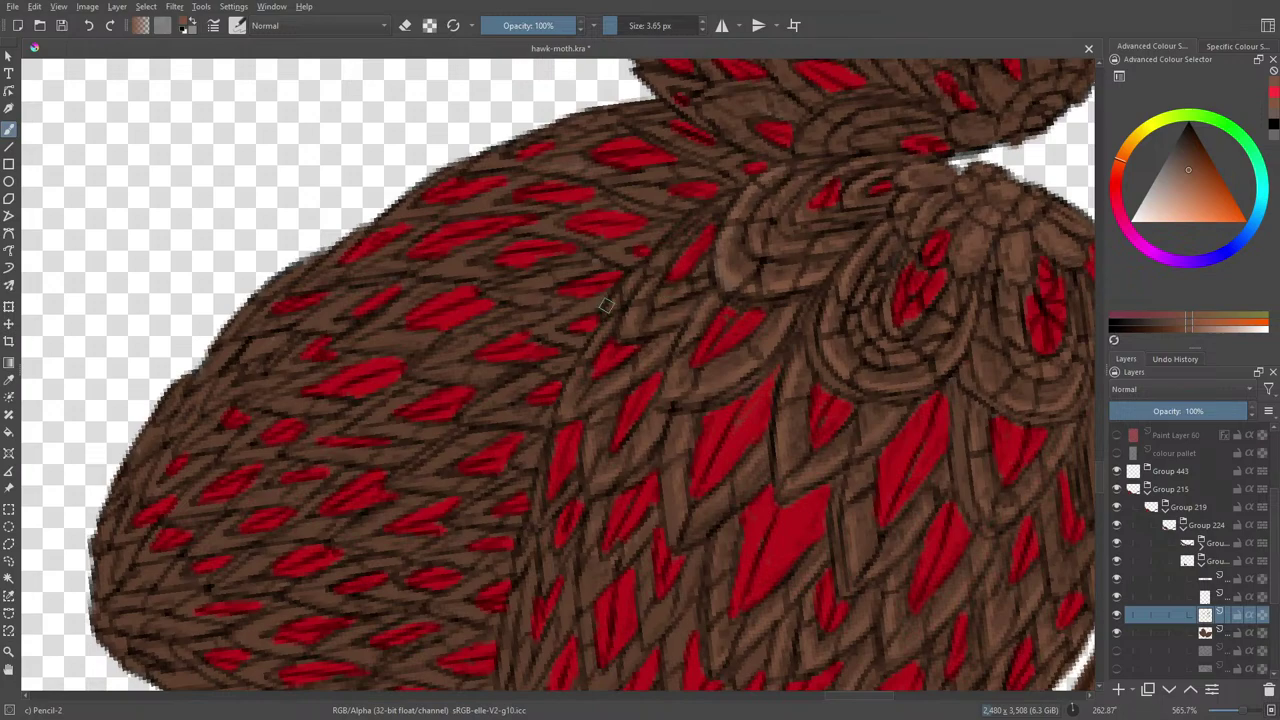
{"action": "scroll", "coordinate": [1084, 415], "scroll_direction": "down", "scroll_amount": 6}
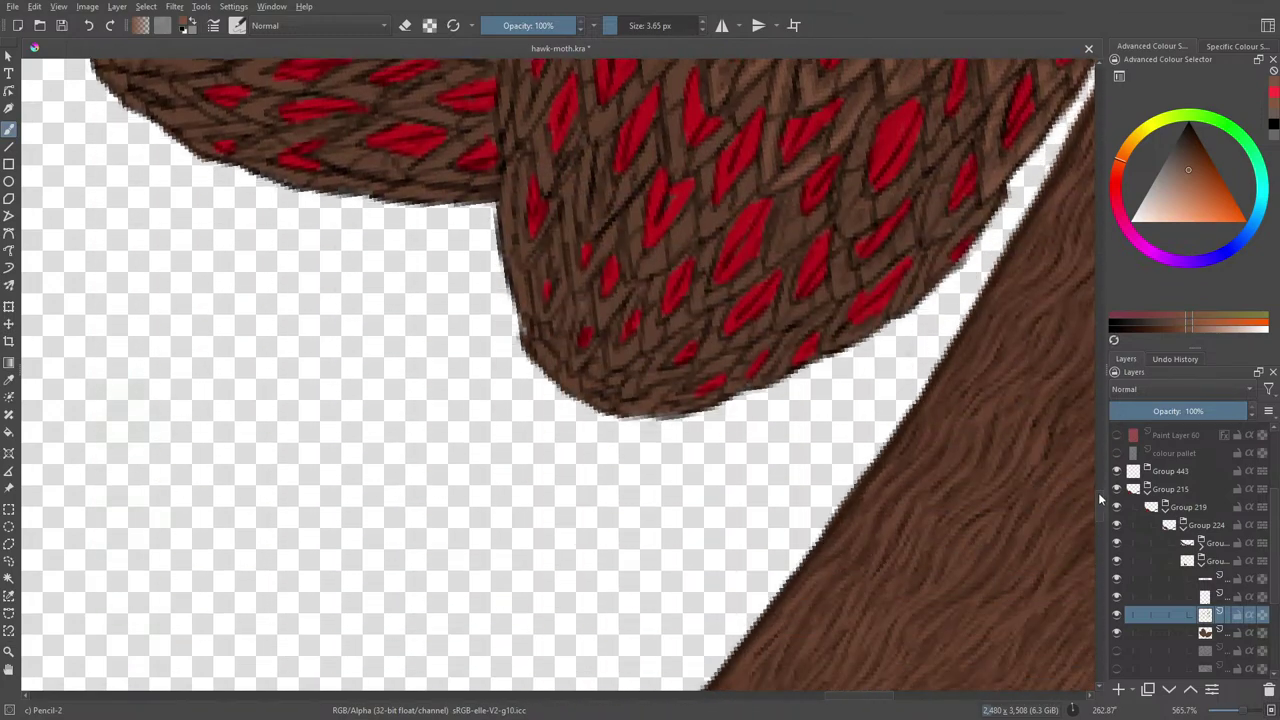
{"action": "scroll", "coordinate": [1099, 487], "scroll_direction": "up", "scroll_amount": 2}
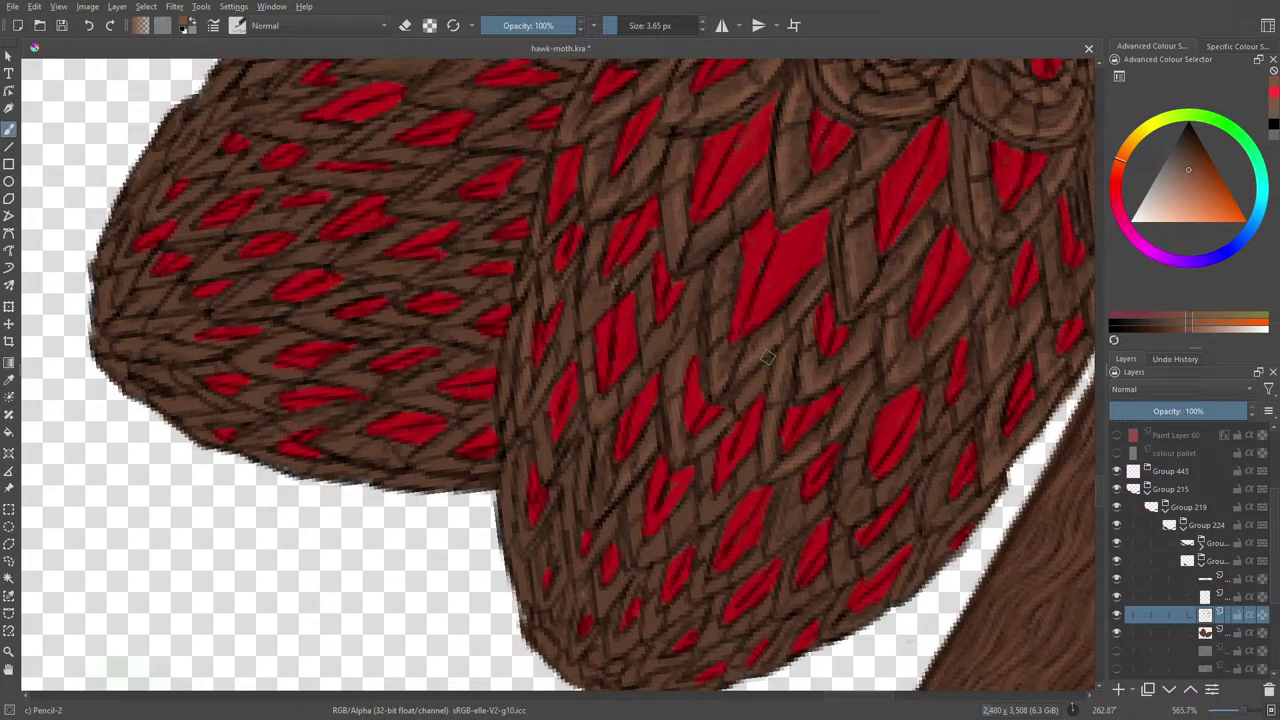
{"action": "scroll", "coordinate": [1101, 491], "scroll_direction": "down", "scroll_amount": 3}
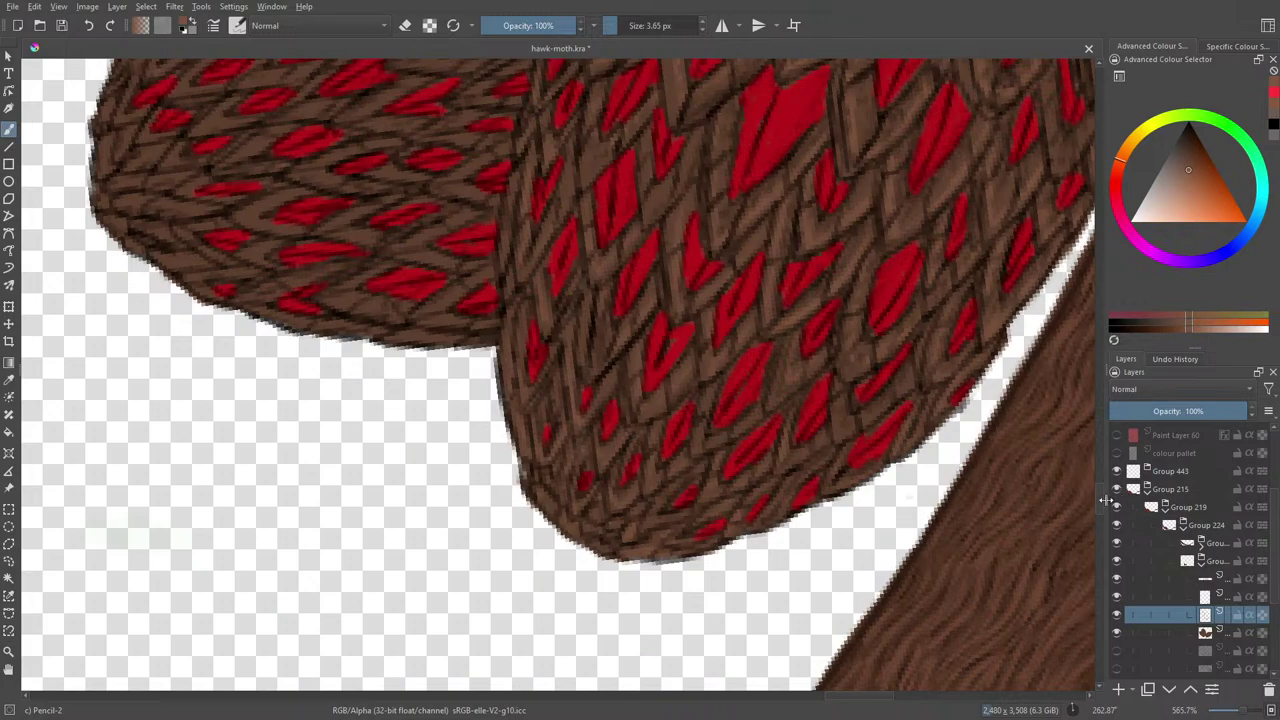
Step: Paint light-brown highlights on the narrow upper scales of the middle pod, beside the overlapping left pod
{"action": "scroll", "coordinate": [1100, 478], "scroll_direction": "up", "scroll_amount": 8}
{"action": "scroll", "coordinate": [1100, 478], "scroll_direction": "up", "scroll_amount": 3}
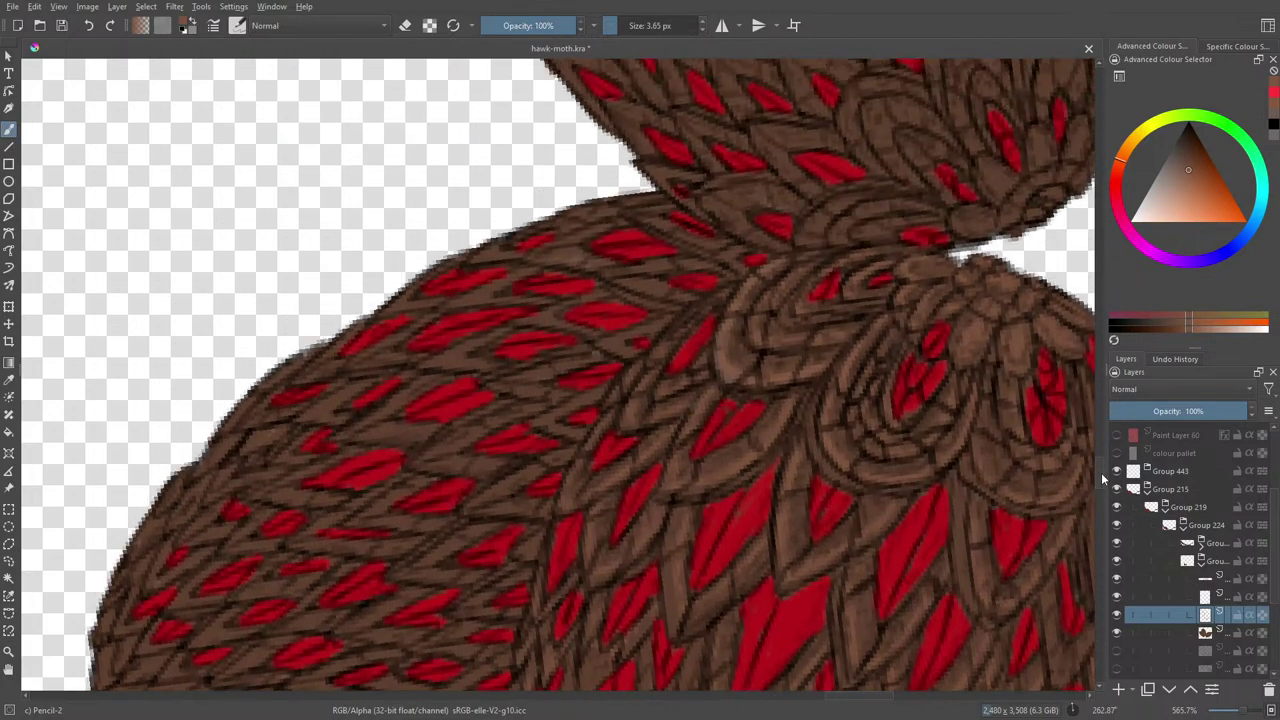
{"action": "right_click", "coordinate": [576, 235]}
{"action": "left_click_drag", "start_coordinate": [449, 247], "coordinate": [547, 350]}
{"action": "left_click", "coordinate": [336, 178]}
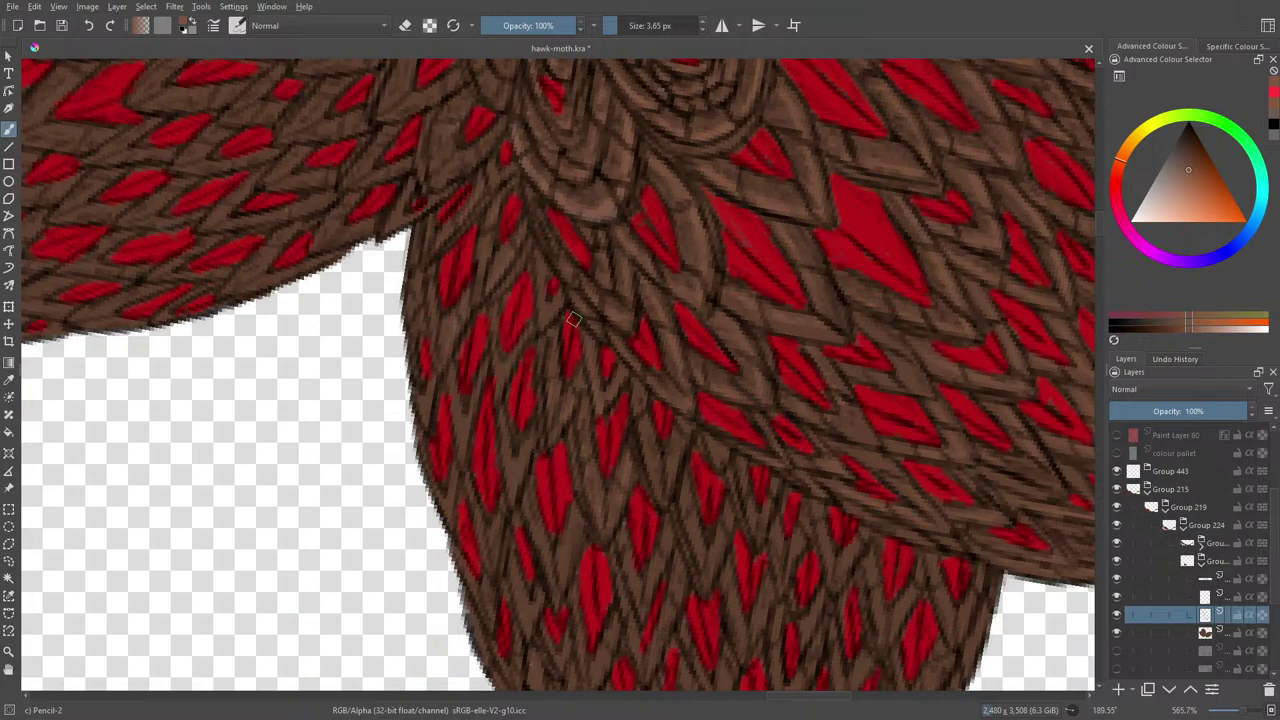
{"action": "left_click", "coordinate": [429, 25]}
{"action": "left_click", "coordinate": [429, 26]}
Step: Extend the light-brown highlights over the middle pod's lower scales to its tip and fill the gaps higher up
{"action": "scroll", "coordinate": [1095, 225], "scroll_direction": "down", "scroll_amount": 3}
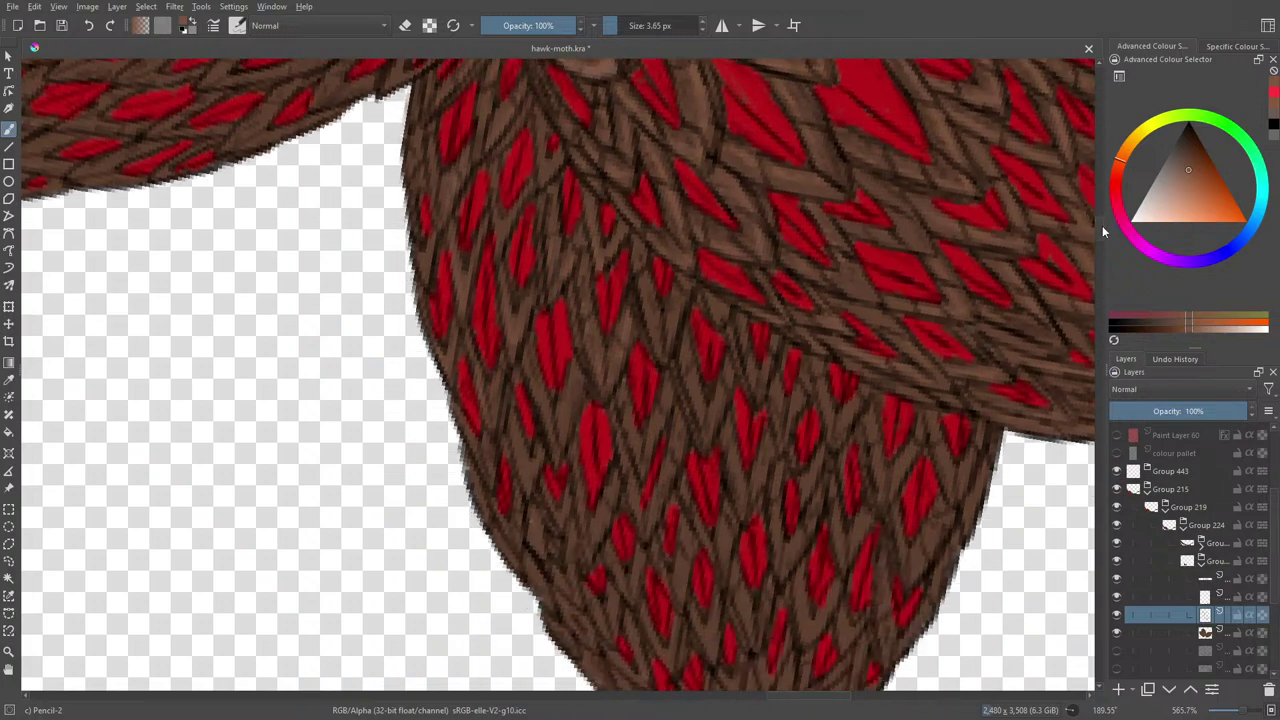
{"action": "scroll", "coordinate": [1102, 225], "scroll_direction": "down", "scroll_amount": 4}
{"action": "scroll", "coordinate": [1103, 228], "scroll_direction": "up", "scroll_amount": 2}
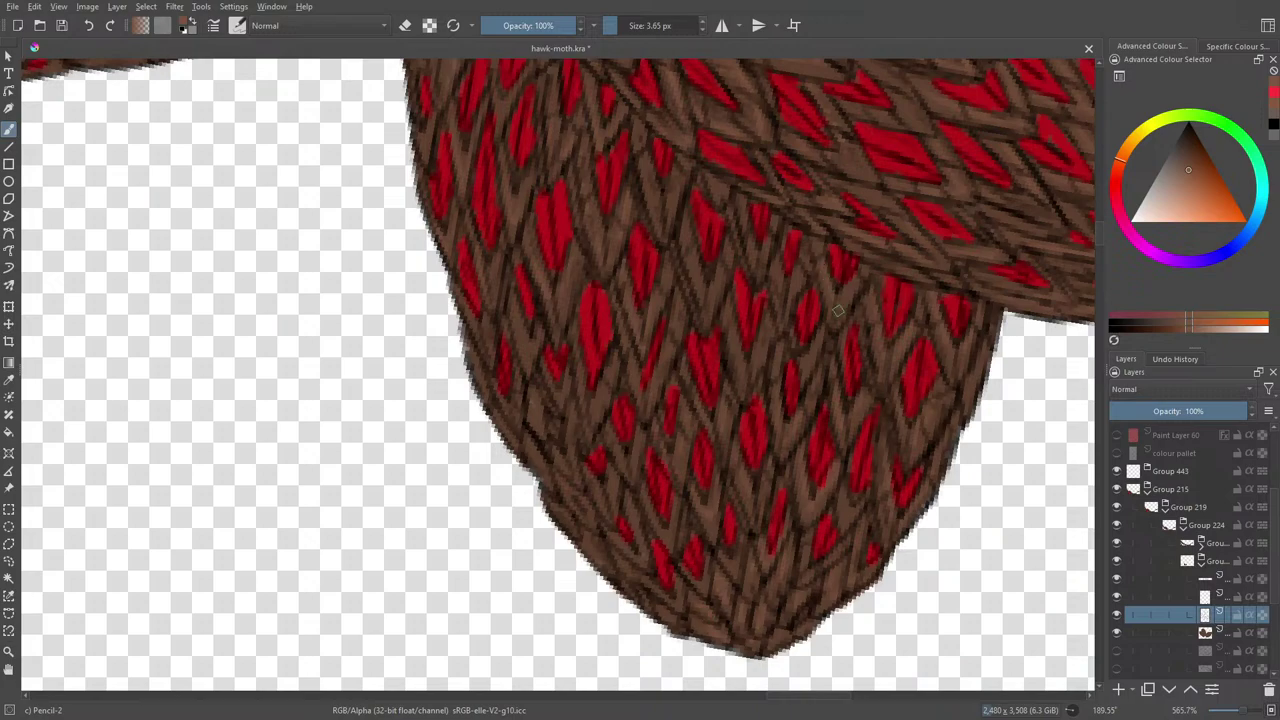
{"action": "scroll", "coordinate": [1095, 236], "scroll_direction": "up", "scroll_amount": 2}
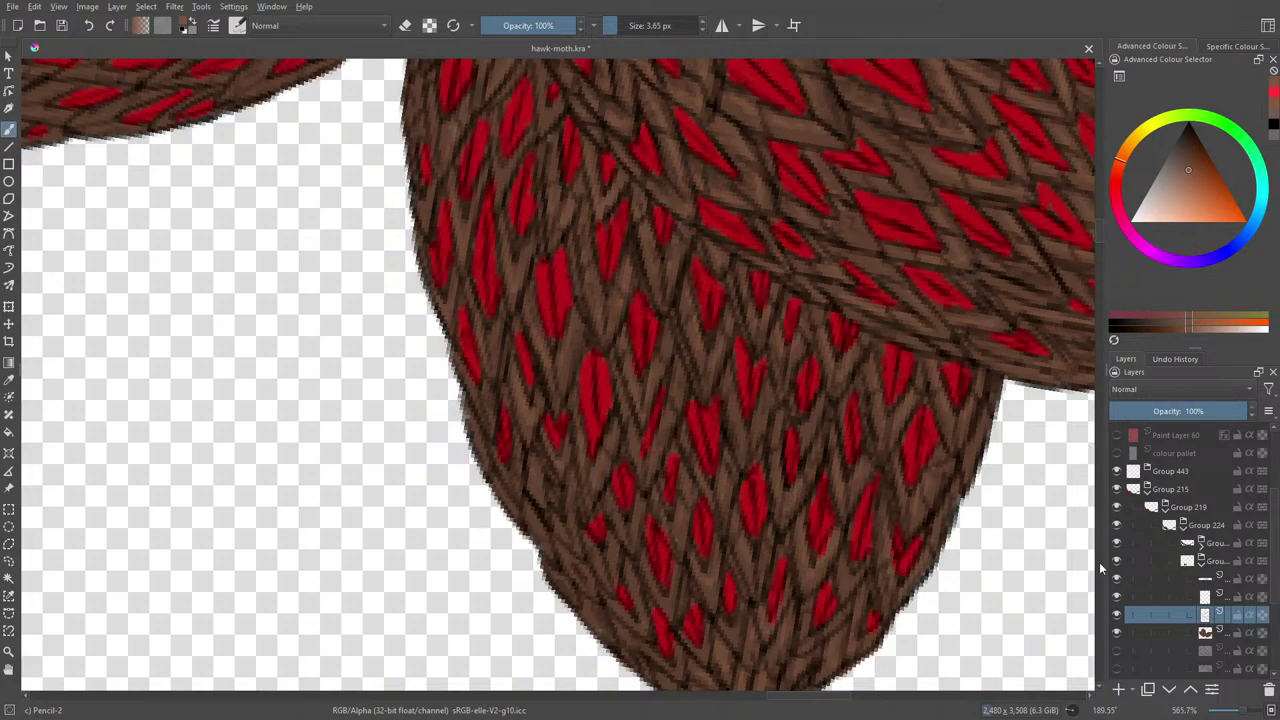
{"action": "scroll", "coordinate": [1096, 231], "scroll_direction": "up", "scroll_amount": 3}
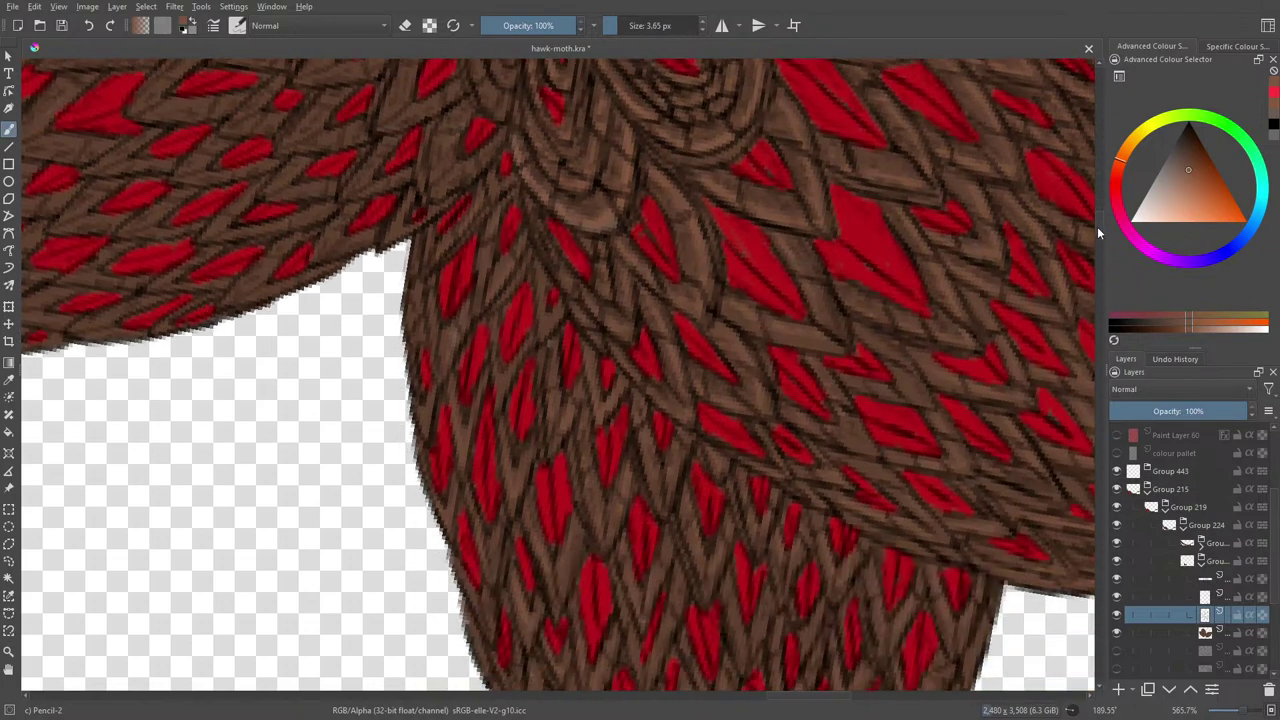
{"action": "scroll", "coordinate": [1099, 229], "scroll_direction": "up", "scroll_amount": 1}
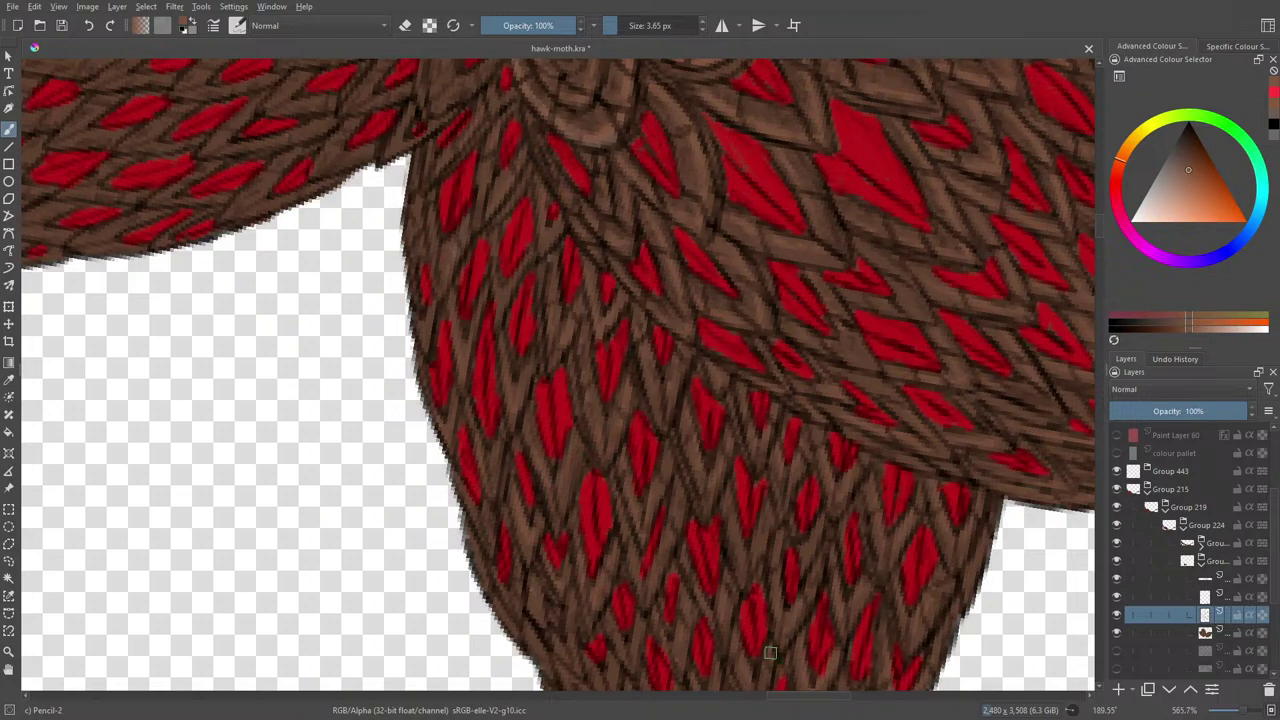
Step: Paint light-brown highlights on the rounded, layered scales at the third pod's base with Pencil-2
{"action": "left_click_drag", "start_coordinate": [791, 694], "coordinate": [752, 692]}
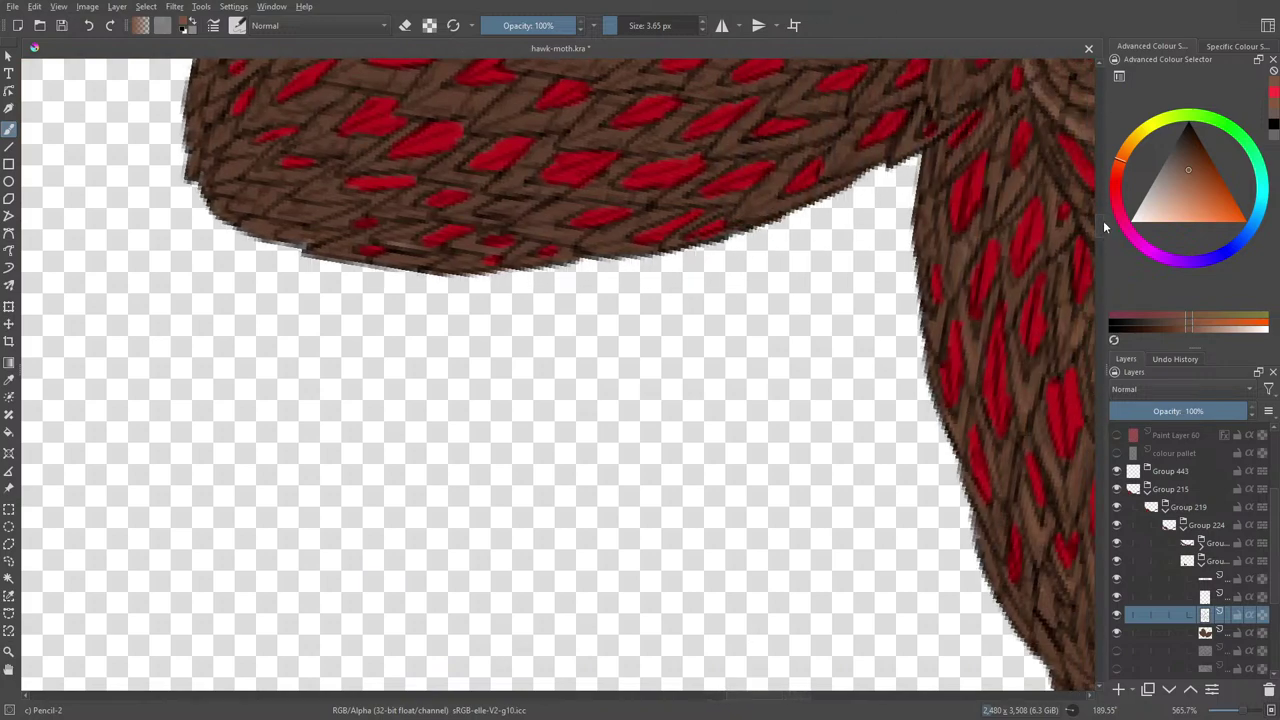
{"action": "left_click_drag", "start_coordinate": [1103, 220], "coordinate": [1098, 203]}
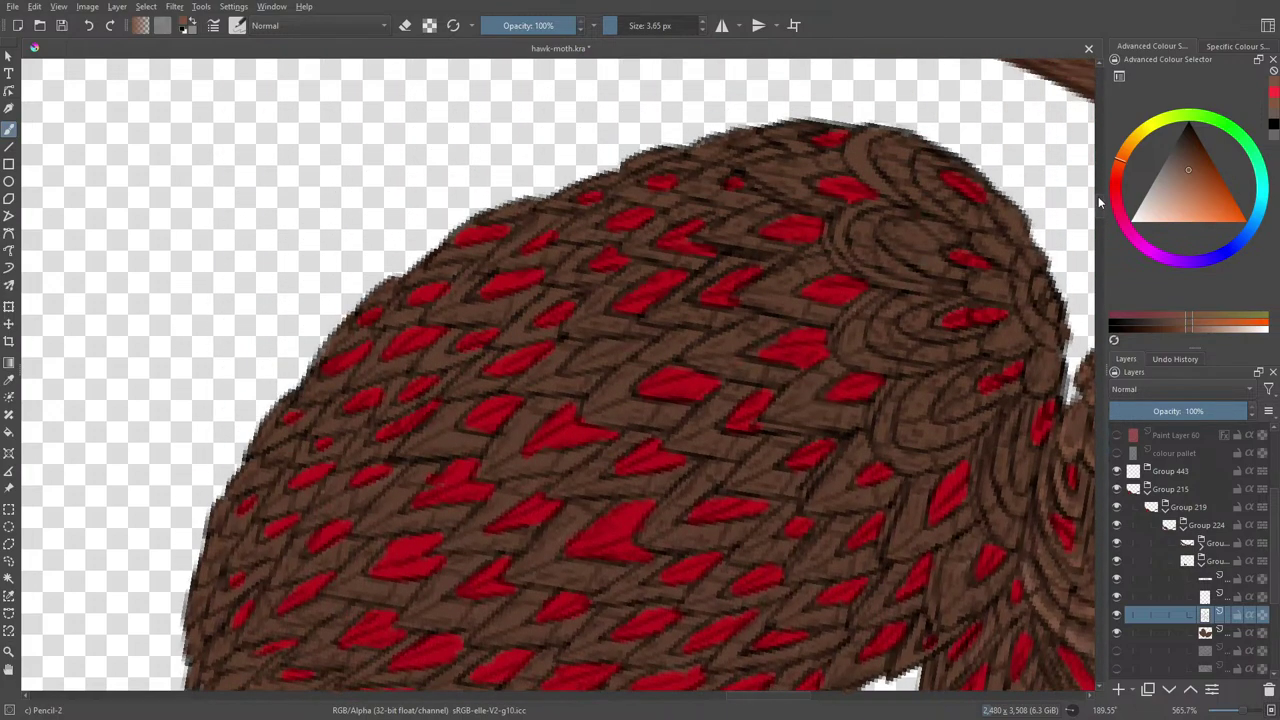
{"action": "right_click", "coordinate": [644, 322]}
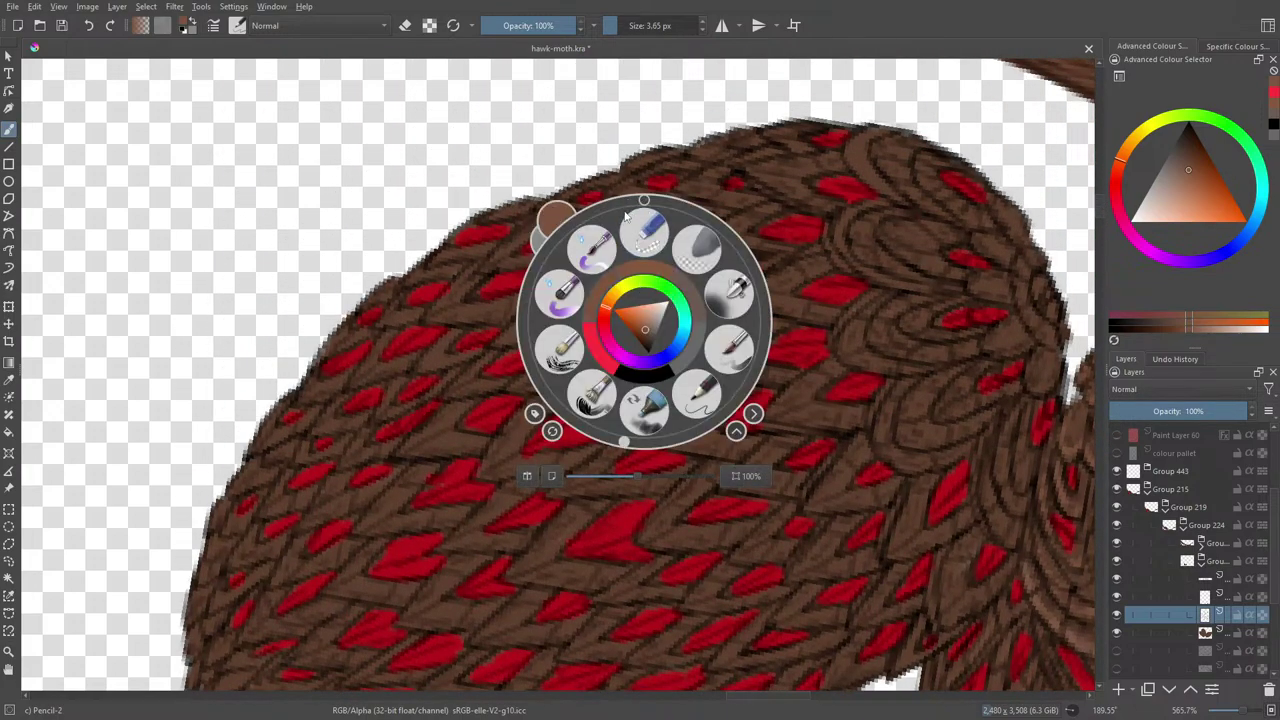
{"action": "left_click_drag", "start_coordinate": [617, 446], "coordinate": [747, 390]}
{"action": "left_click", "coordinate": [747, 390]}
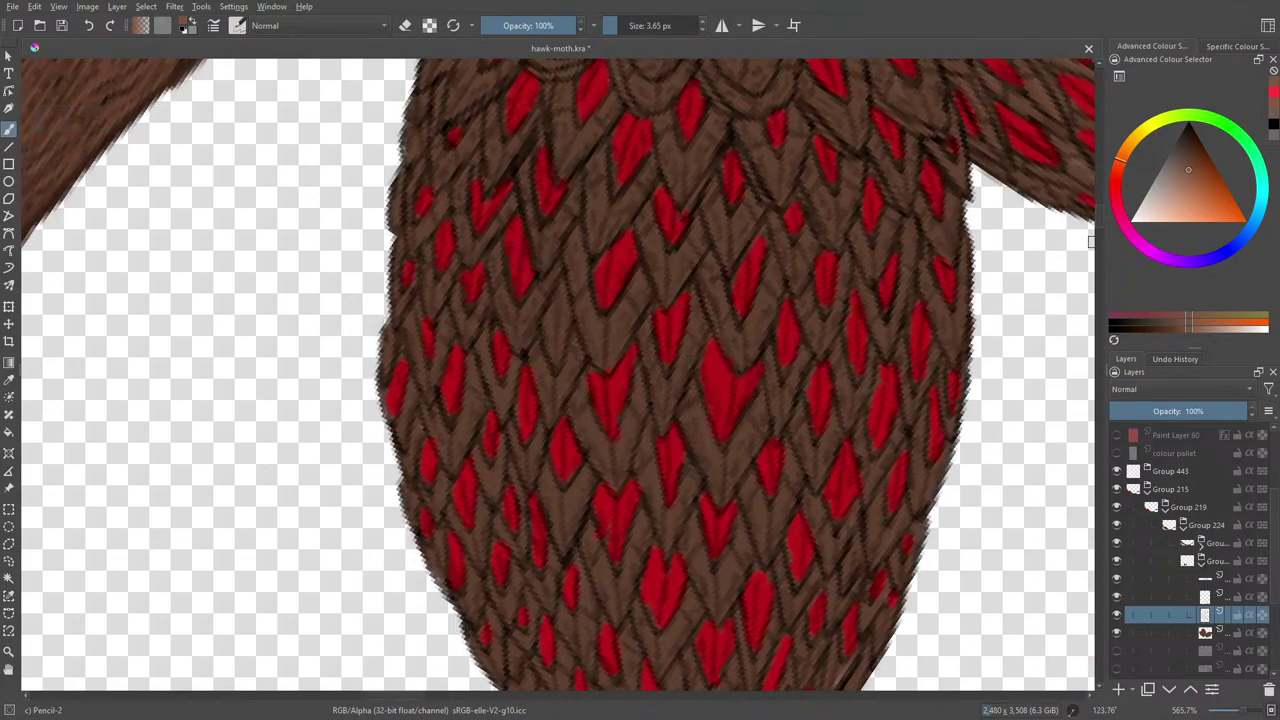
{"action": "scroll", "coordinate": [1096, 205], "scroll_direction": "up", "scroll_amount": 5}
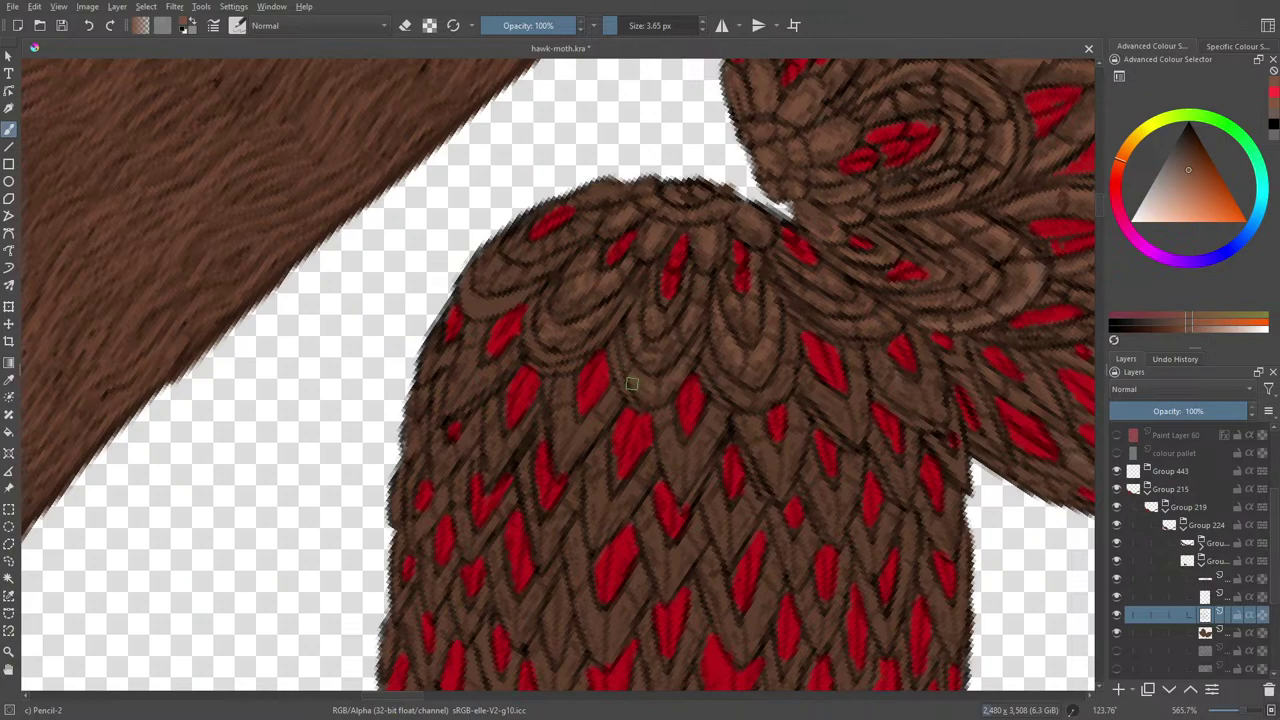
Step: Highlight the third pod's remaining outer base scales and the first pointed scales beneath them in light brown
{"action": "scroll", "coordinate": [375, 688], "scroll_direction": "left", "scroll_amount": 3}
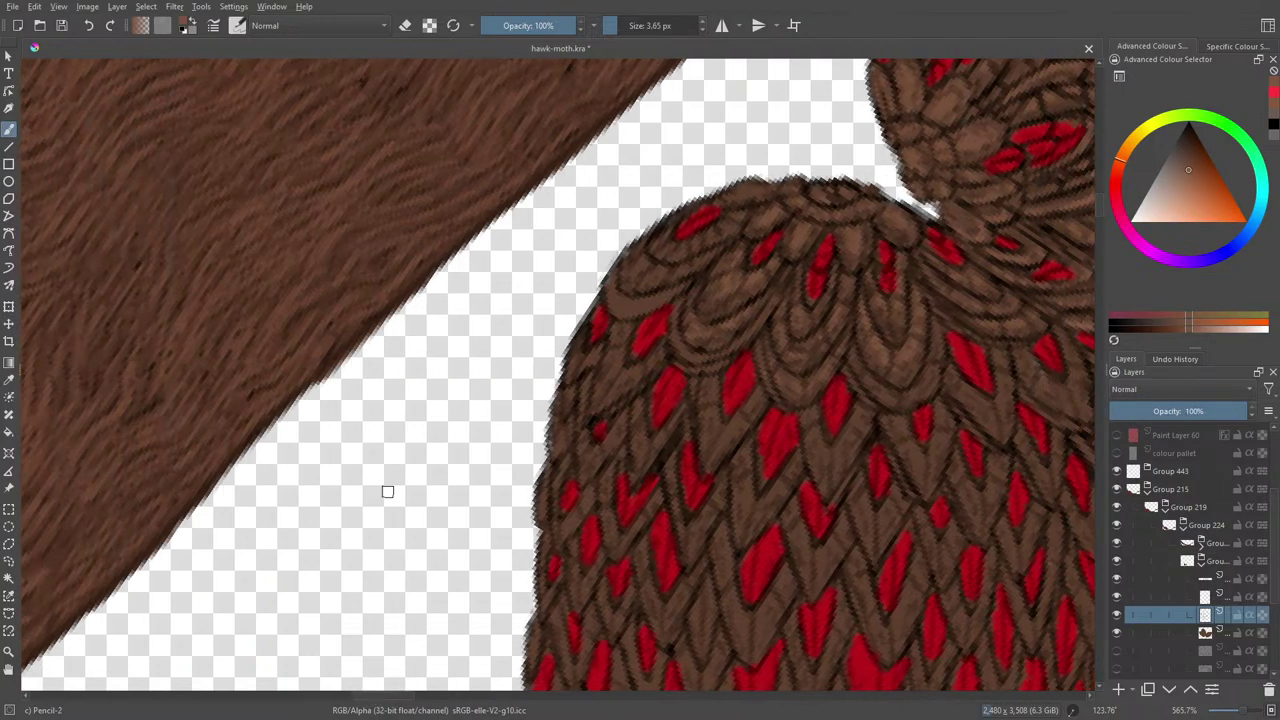
{"action": "right_click", "coordinate": [498, 265]}
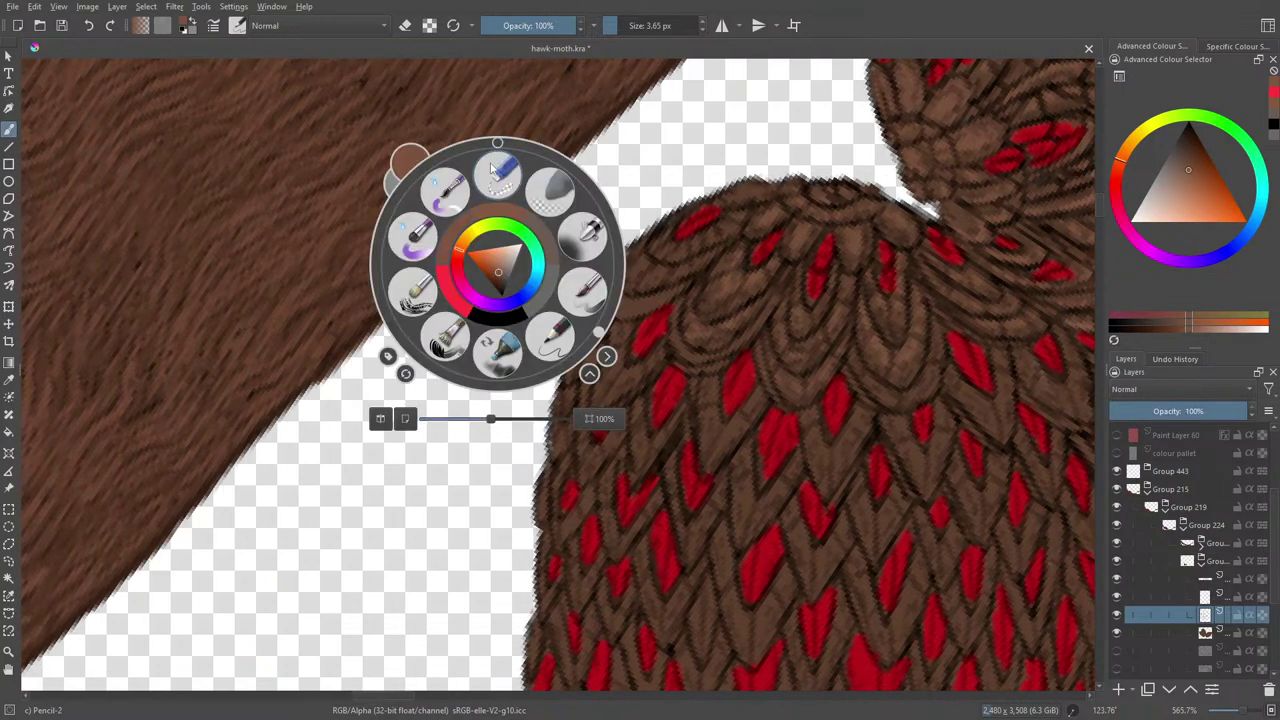
{"action": "left_click", "coordinate": [602, 325]}
{"action": "left_click_drag", "start_coordinate": [602, 325], "coordinate": [570, 241]}
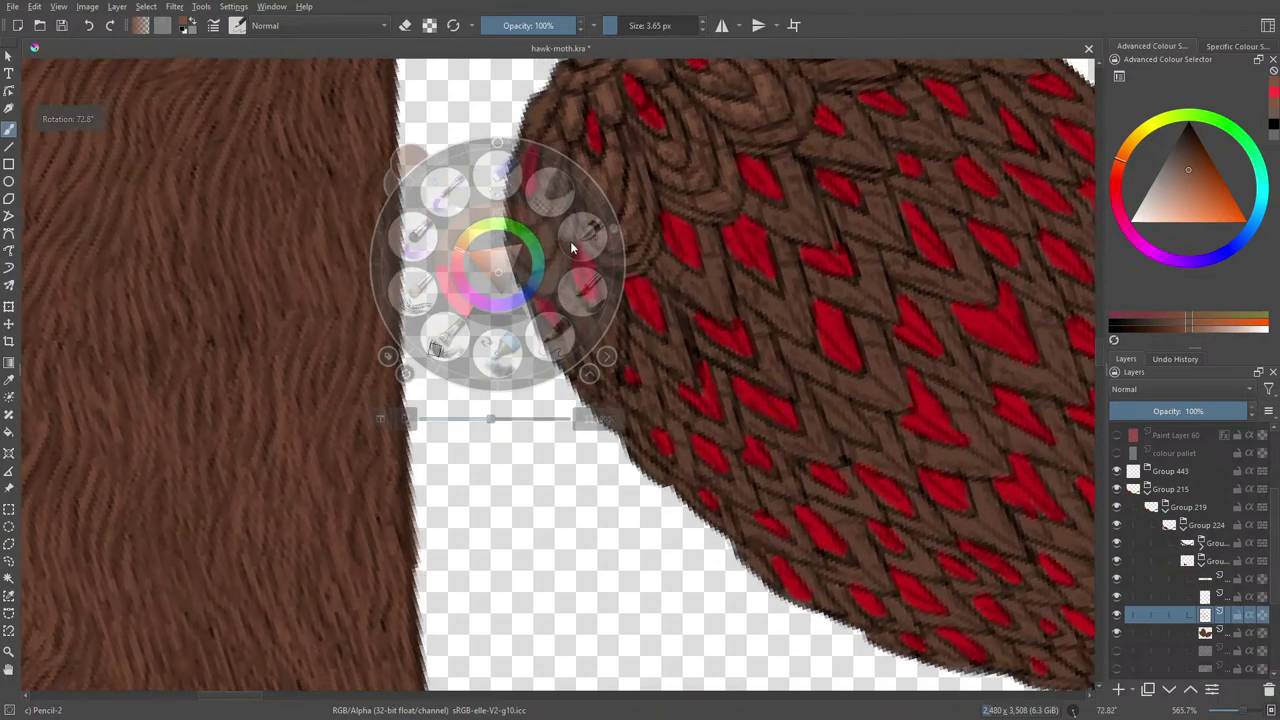
{"action": "left_click", "coordinate": [307, 94]}
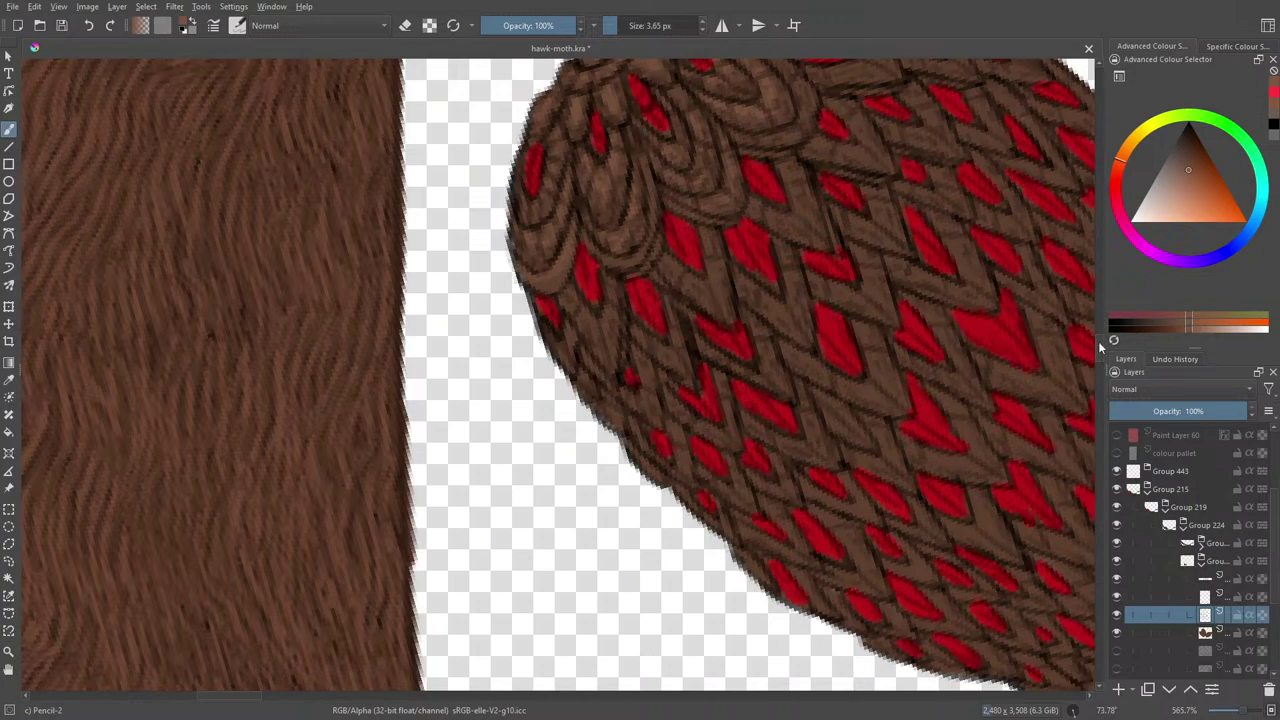
{"action": "scroll", "coordinate": [1098, 341], "scroll_direction": "up", "scroll_amount": 4}
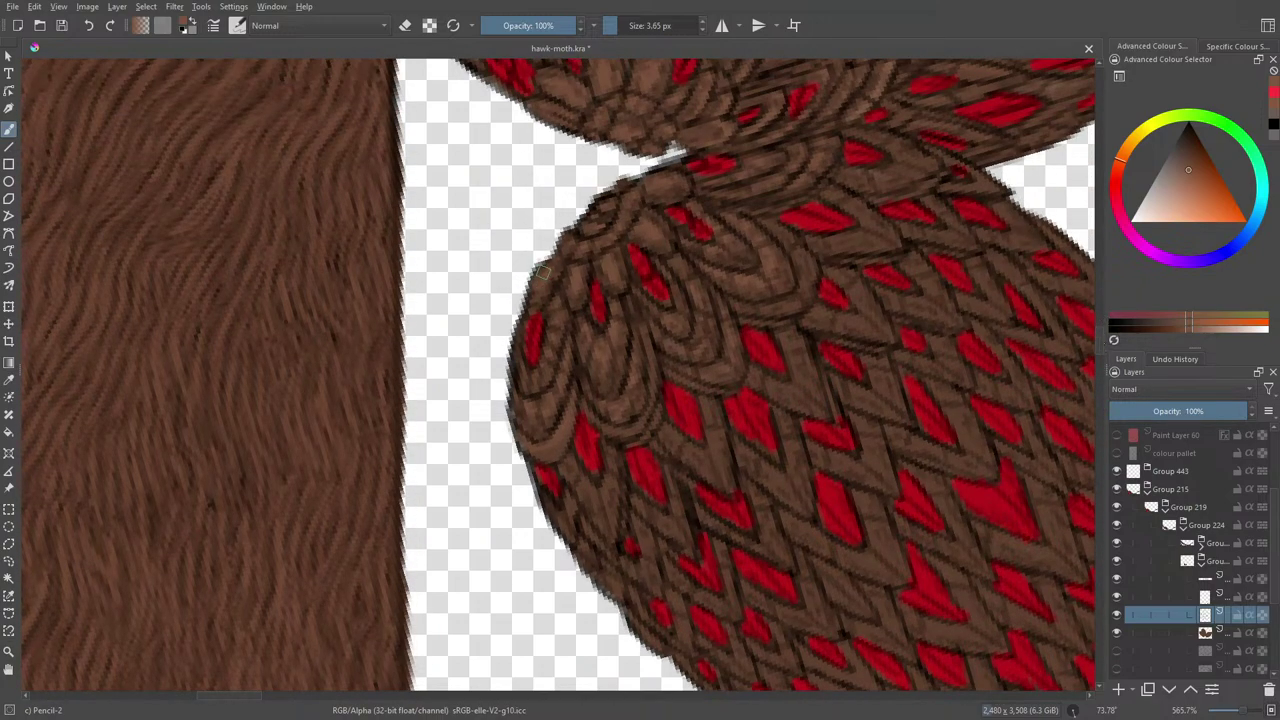
Step: Paint light-brown highlights on the pointed scales across the middle of the third pod
{"action": "scroll", "coordinate": [1097, 342], "scroll_direction": "down", "scroll_amount": 4}
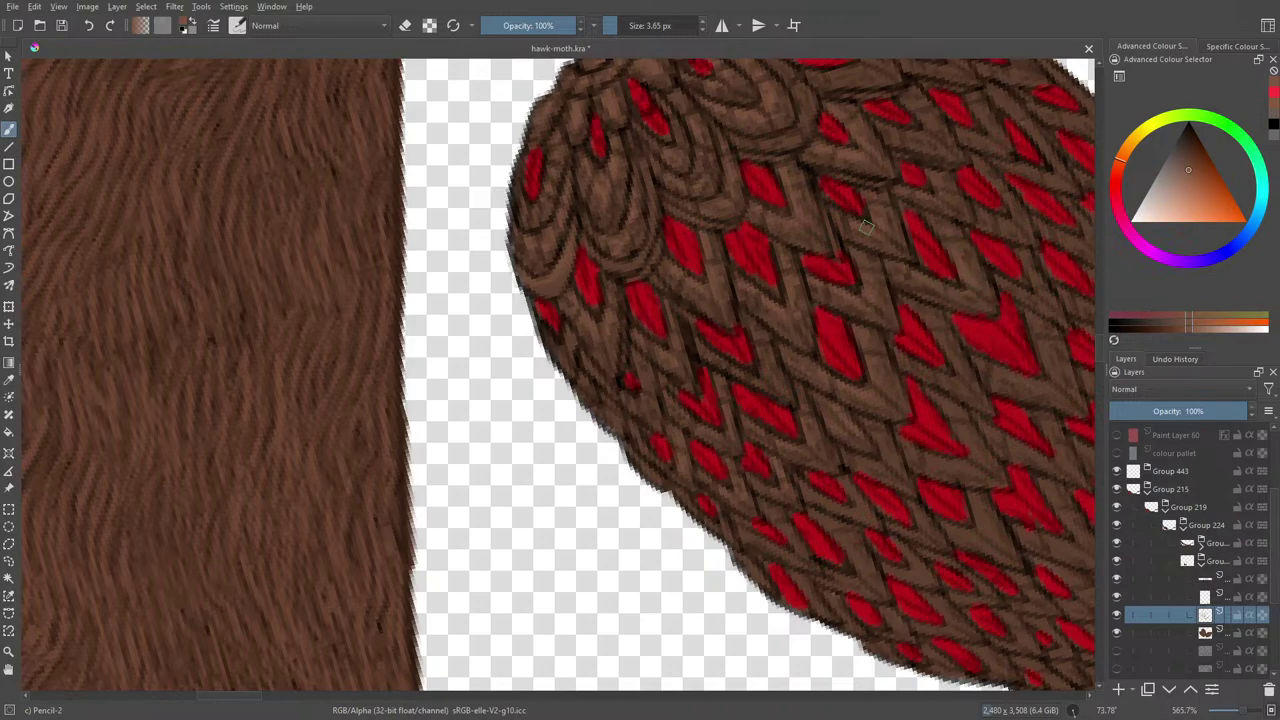
{"action": "scroll", "coordinate": [286, 702], "scroll_direction": "right", "scroll_amount": 5}
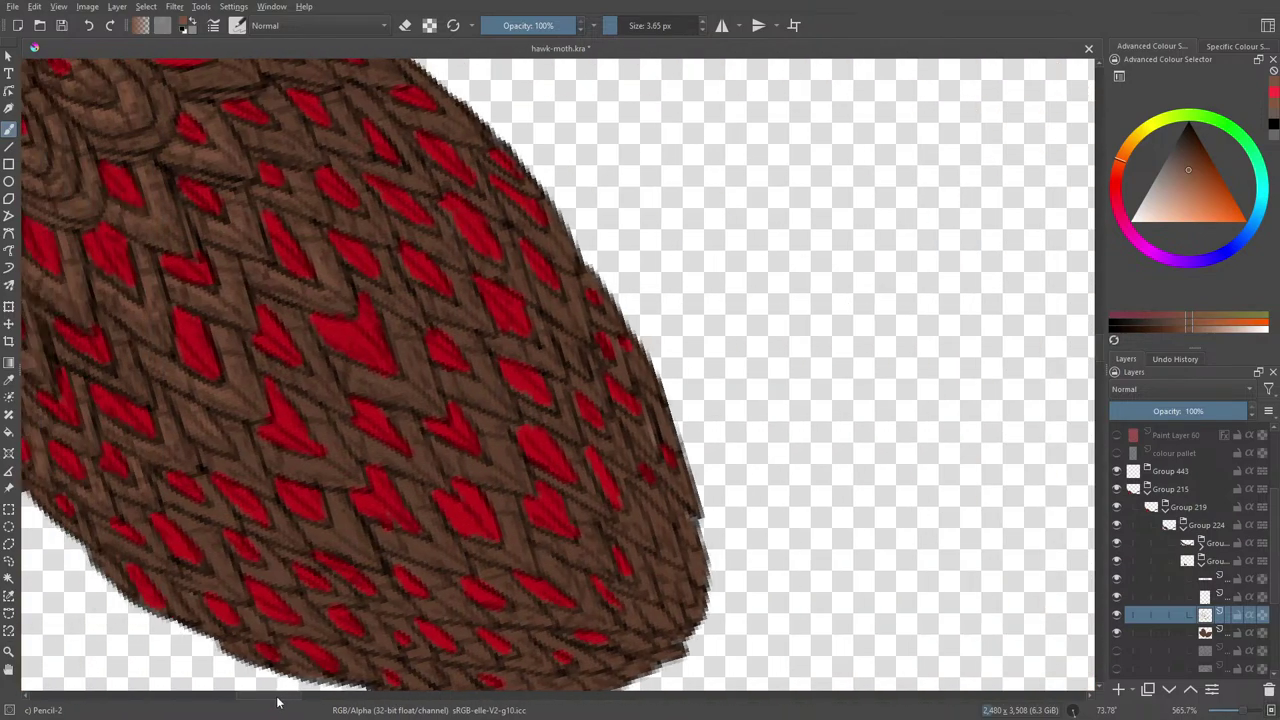
{"action": "scroll", "coordinate": [267, 702], "scroll_direction": "left", "scroll_amount": 3}
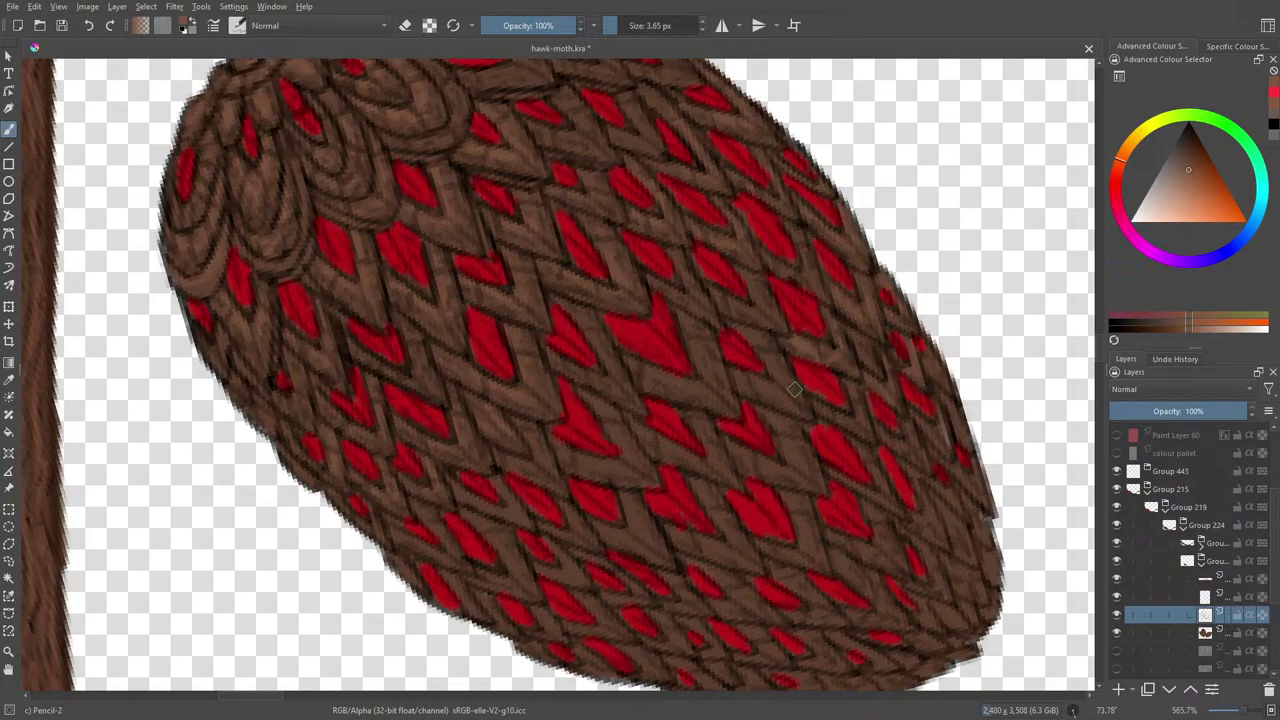
Step: On the layer directly above the highlights, sample the red of a scale and touch up the third pod's red patches with the brush
{"action": "left_click", "coordinate": [1205, 597]}
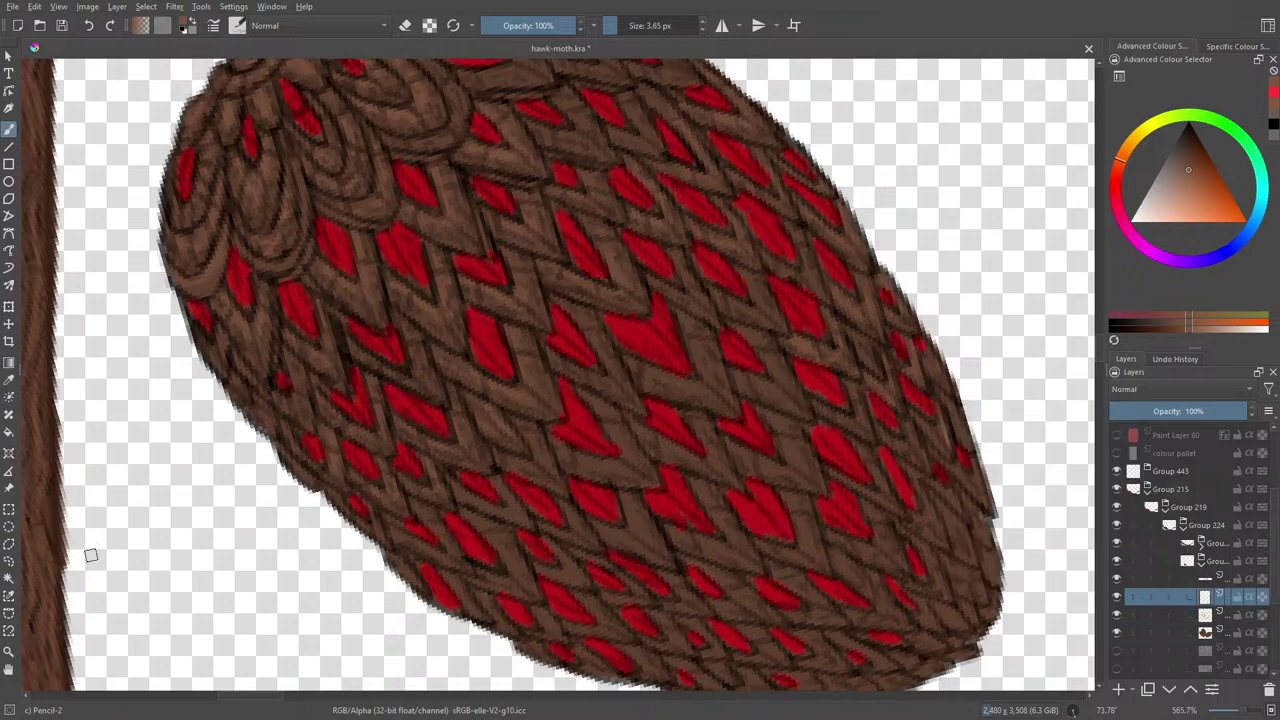
{"action": "left_click", "coordinate": [9, 380]}
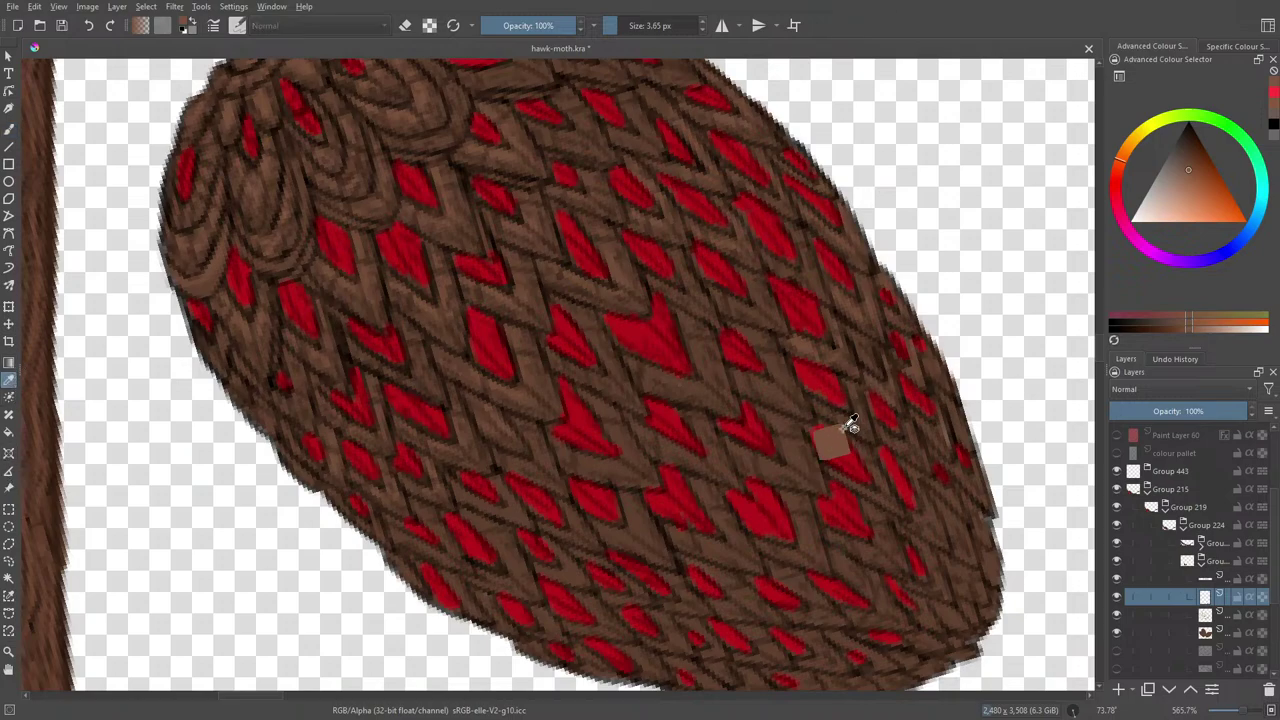
{"action": "left_click", "coordinate": [828, 378]}
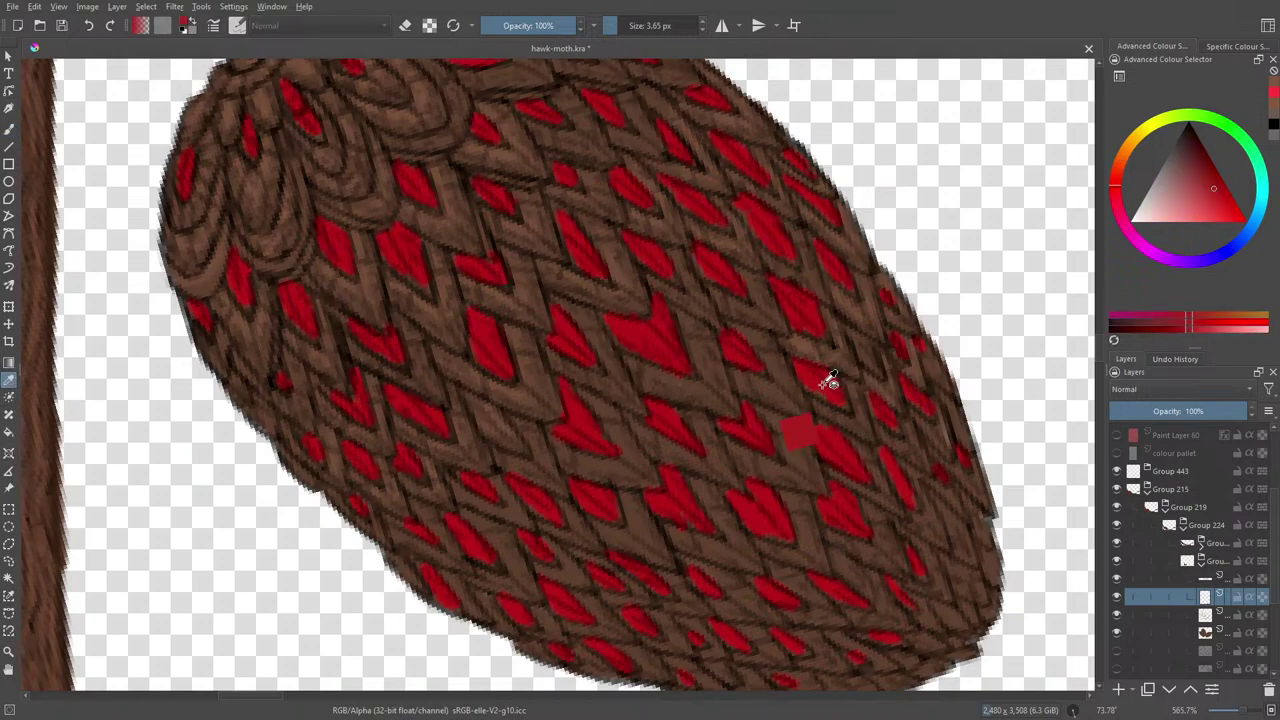
{"action": "left_click", "coordinate": [8, 130]}
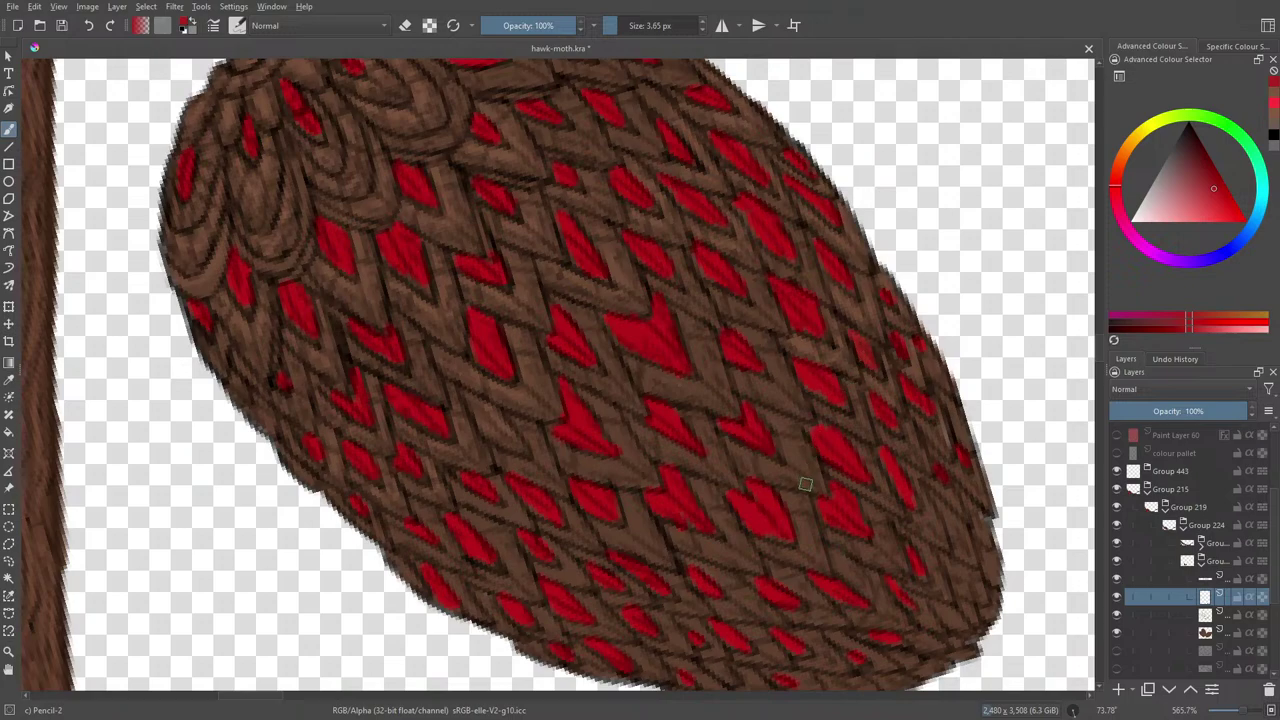
Step: On the highlights layer, choose black and try touching up the third pod's outer outline with Pencil-2
{"action": "left_click", "coordinate": [10, 381]}
{"action": "left_click", "coordinate": [1205, 615]}
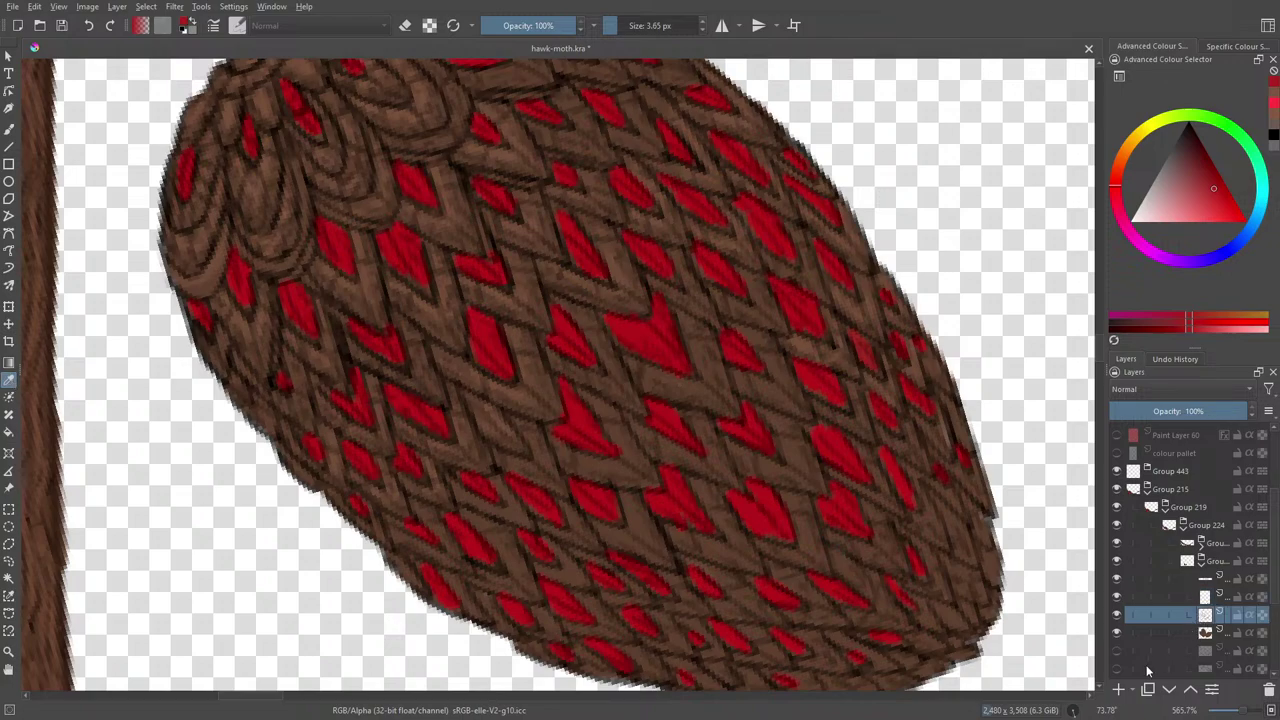
{"action": "left_click_drag", "start_coordinate": [286, 363], "coordinate": [83, 245]}
{"action": "left_click", "coordinate": [9, 128]}
{"action": "right_click", "coordinate": [246, 296]}
{"action": "left_click", "coordinate": [250, 346]}
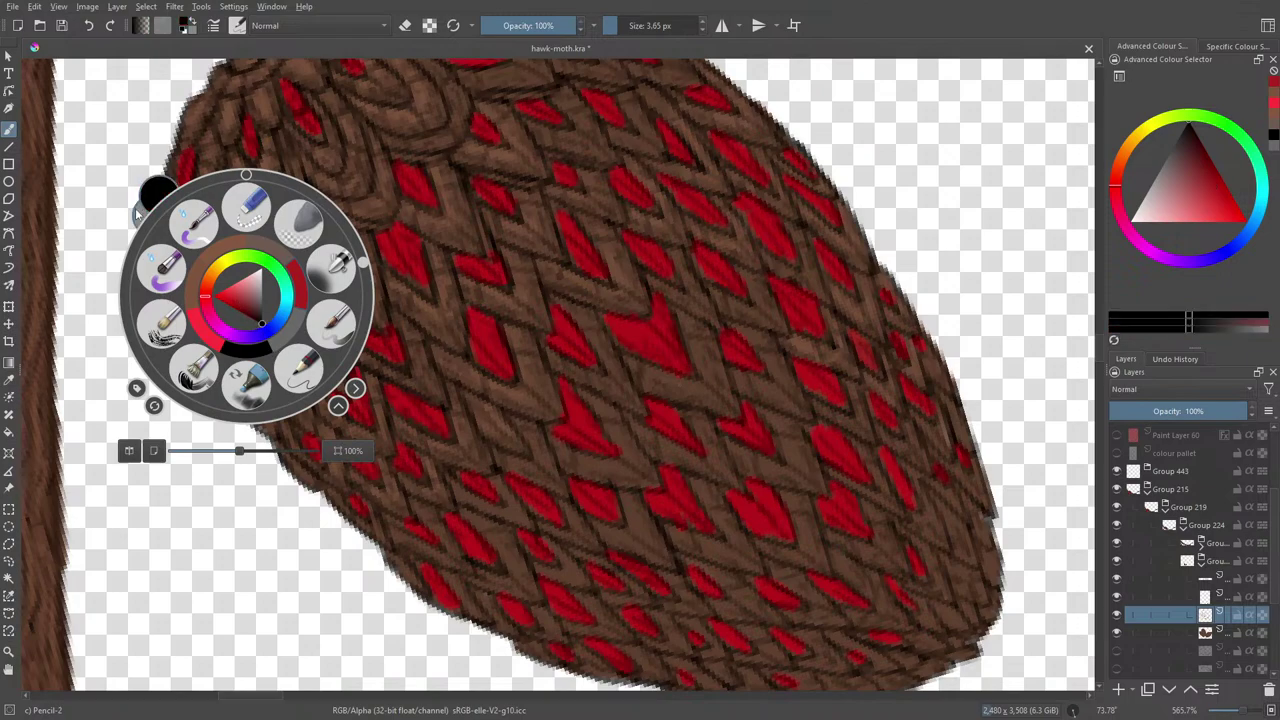
{"action": "left_click", "coordinate": [122, 195]}
{"action": "left_click", "coordinate": [210, 262]}
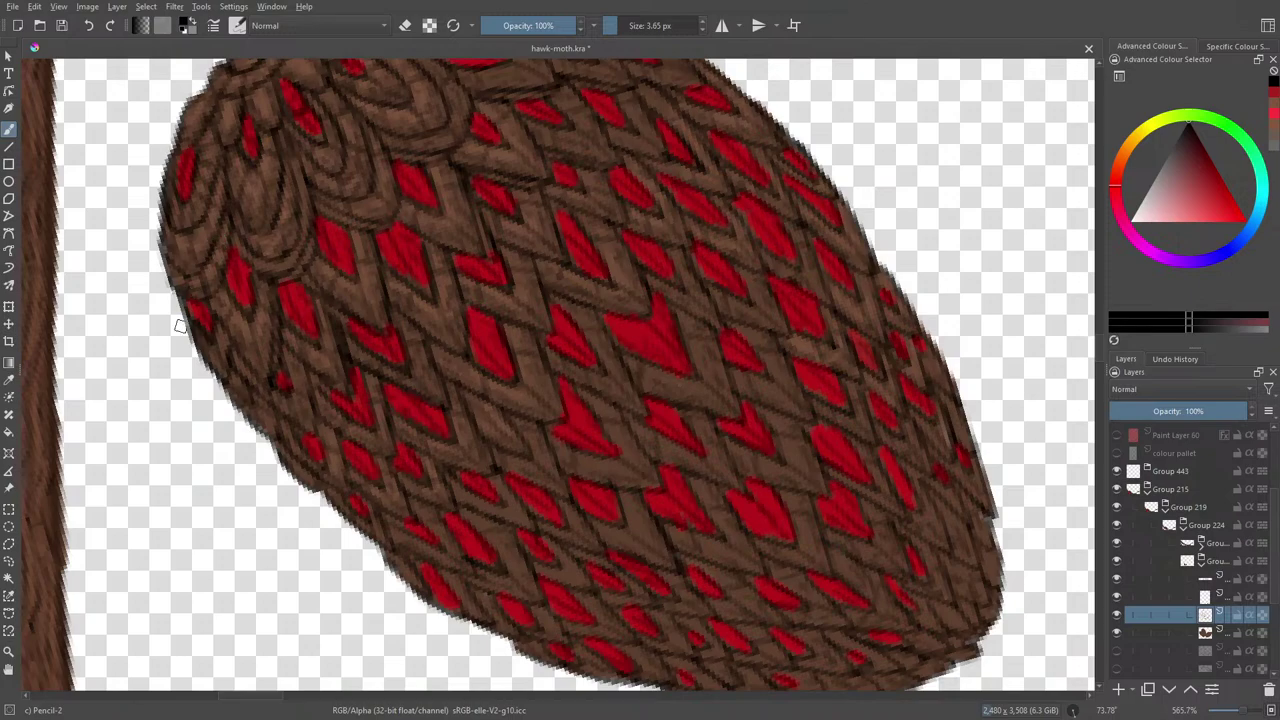
Step: Compare the red-patch and highlights layers by hiding and showing them, and undo the last black touch-ups
{"action": "left_click", "coordinate": [1193, 594]}
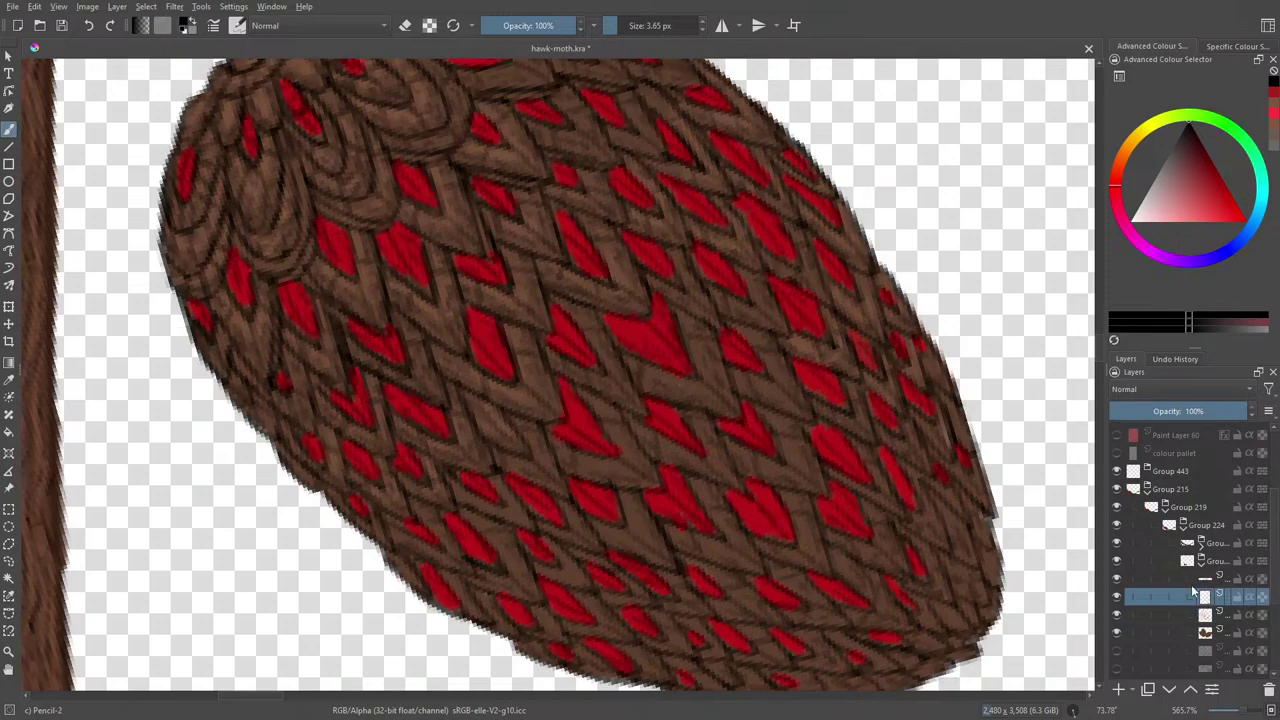
{"action": "left_click", "coordinate": [1116, 597]}
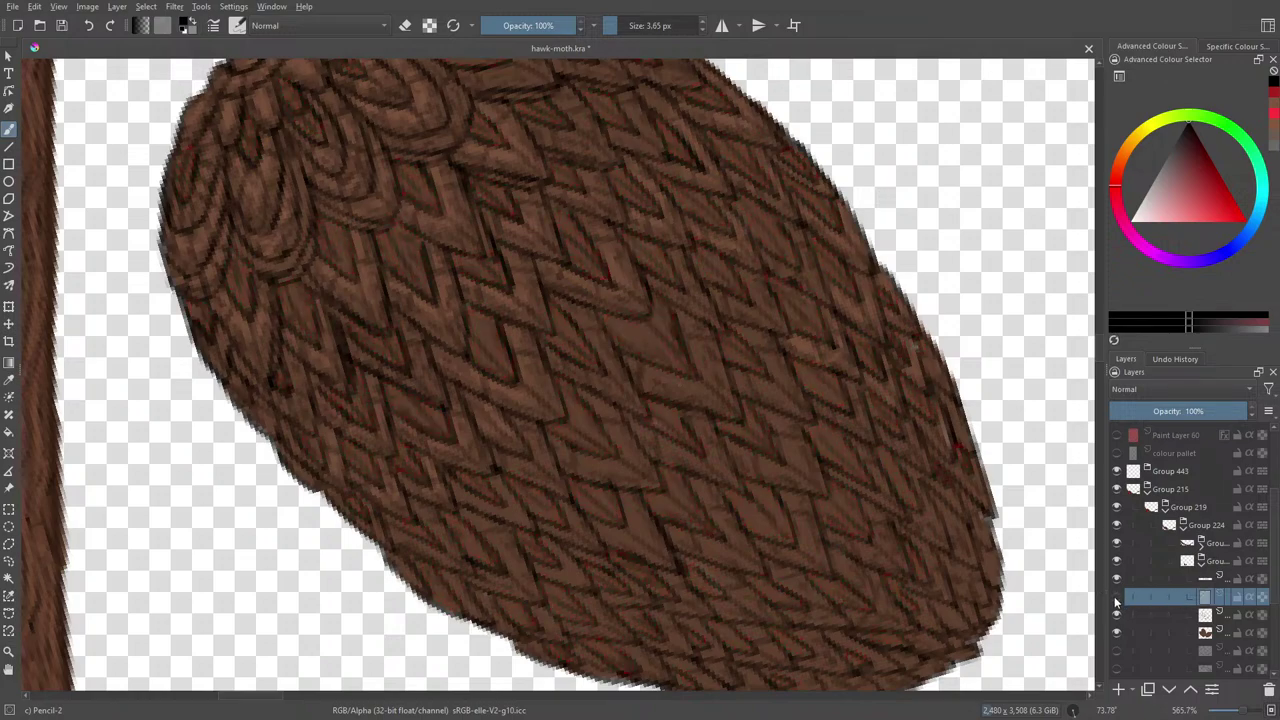
{"action": "left_click", "coordinate": [1116, 597]}
{"action": "left_click", "coordinate": [1131, 617]}
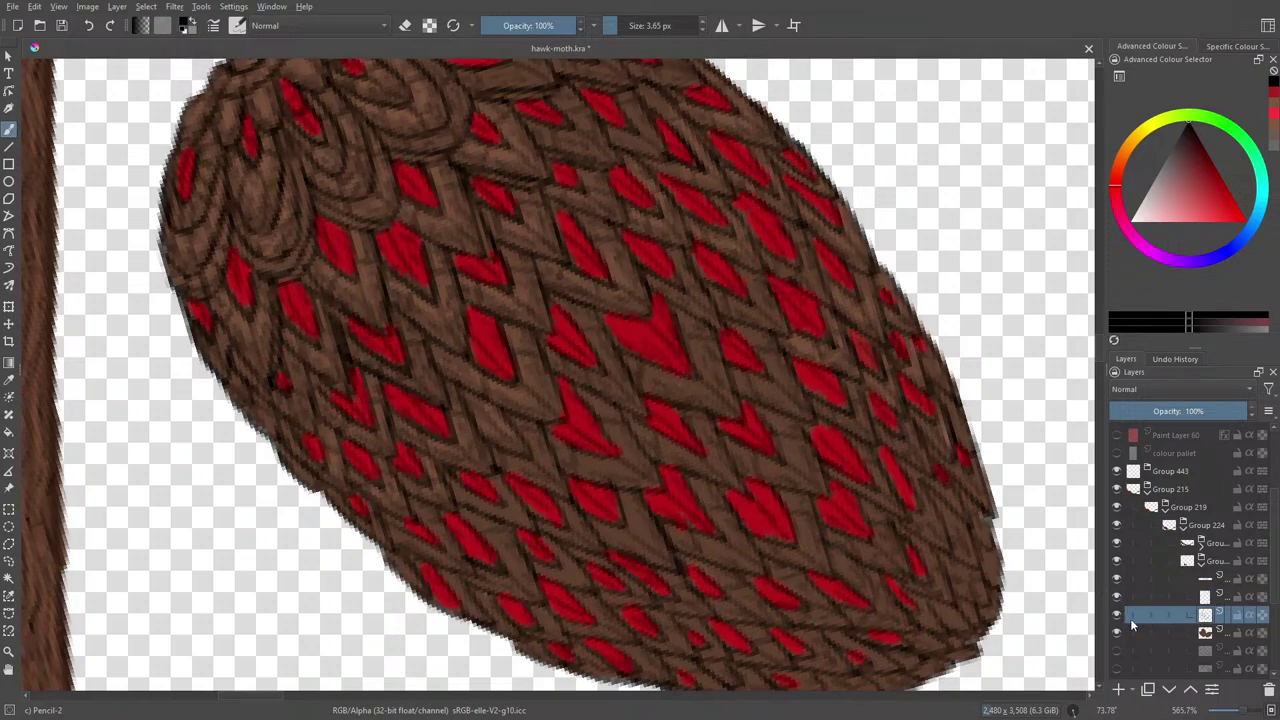
{"action": "left_click", "coordinate": [1116, 614]}
{"action": "left_click", "coordinate": [1116, 614]}
{"action": "mouse_move", "coordinate": [1132, 587]}
{"action": "left_click", "coordinate": [87, 28]}
{"action": "left_click", "coordinate": [87, 29]}
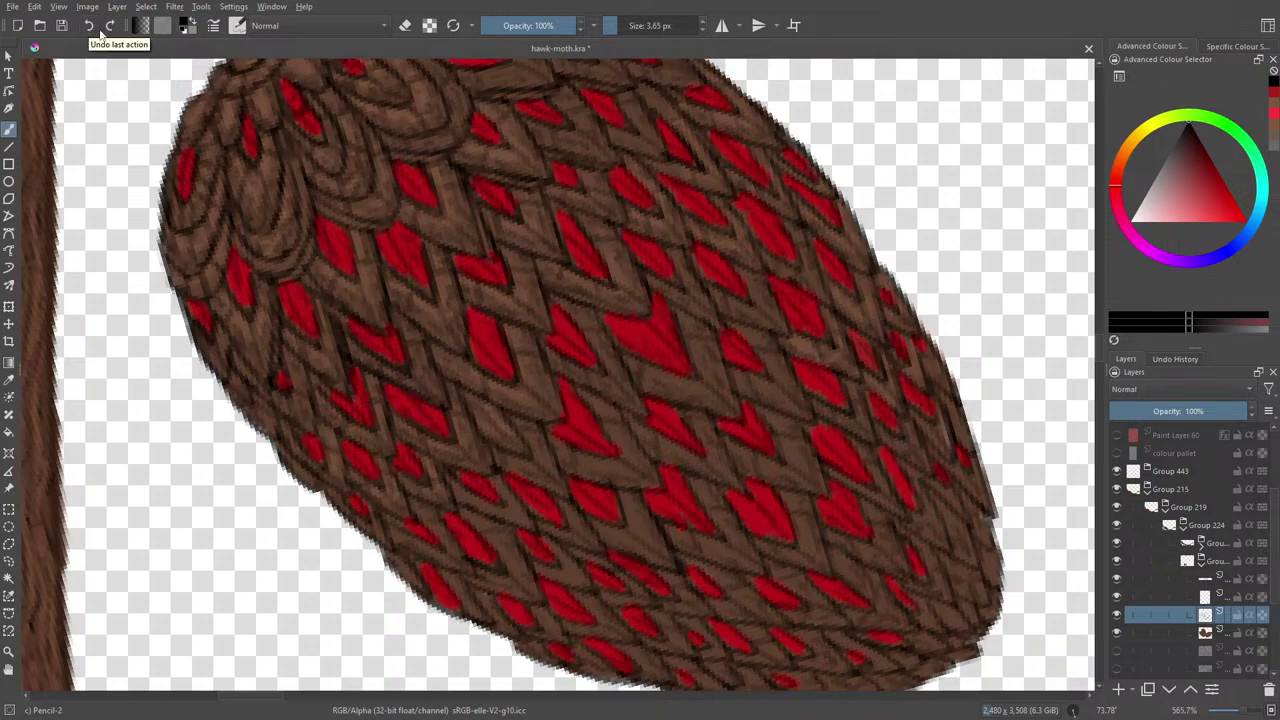
Step: Hide and show the highlights layer, switch to the red-patch layer and undo the last action
{"action": "left_click", "coordinate": [1117, 613]}
{"action": "left_click", "coordinate": [1117, 612]}
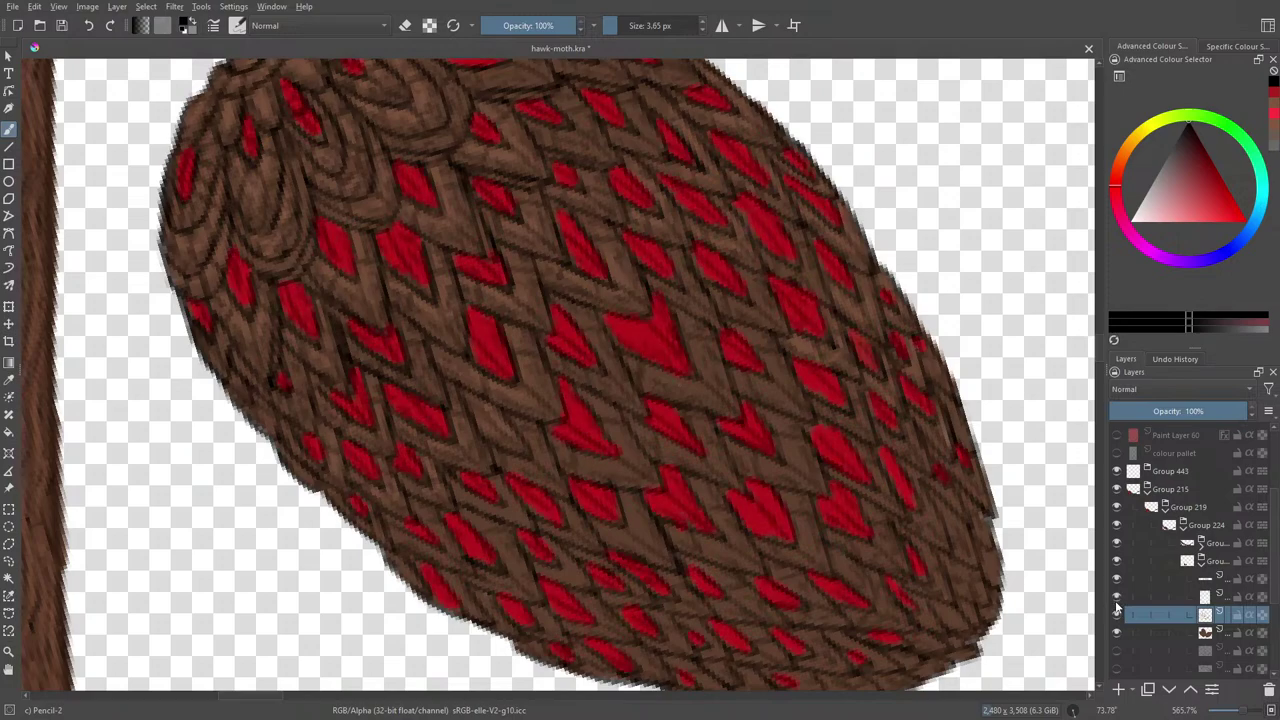
{"action": "left_click", "coordinate": [1117, 612]}
{"action": "left_click", "coordinate": [1117, 612]}
{"action": "left_click", "coordinate": [1203, 597]}
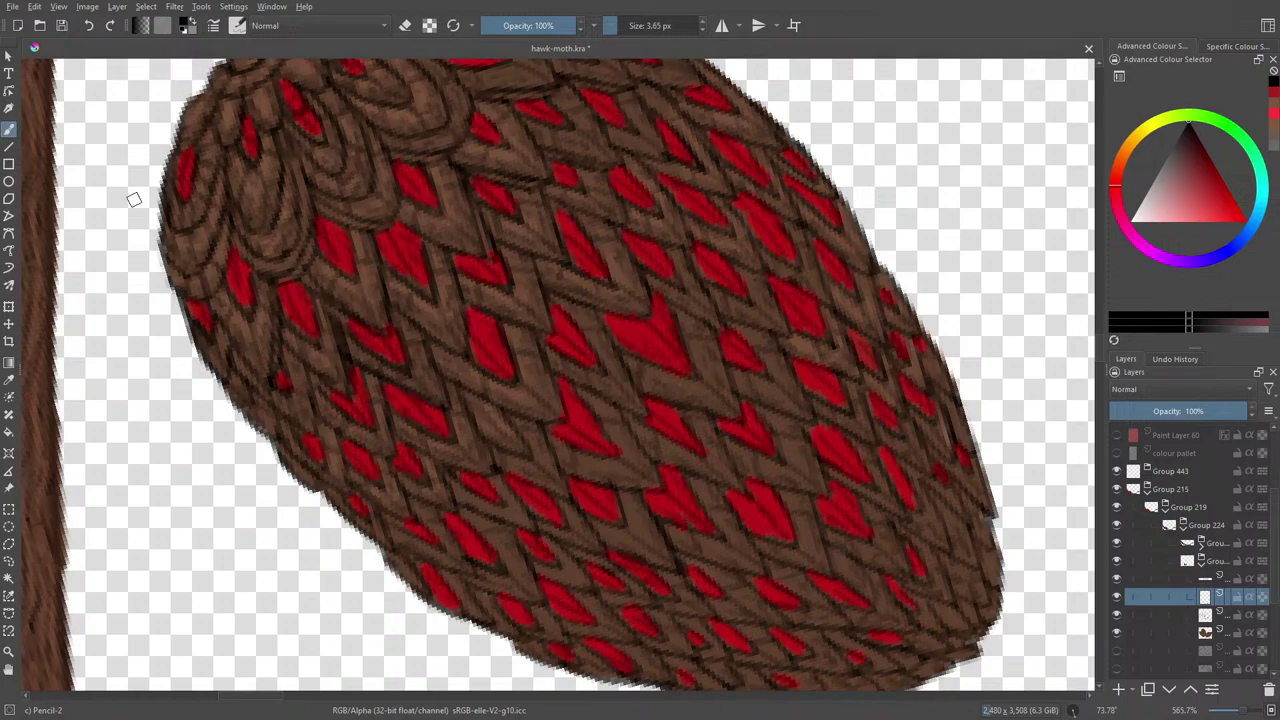
{"action": "left_click", "coordinate": [88, 27]}
Step: Identify the line-art layer by hiding and showing the red-patch and line-art layers, and make it active
{"action": "left_click", "coordinate": [1117, 597]}
{"action": "left_click", "coordinate": [1117, 597]}
{"action": "left_click", "coordinate": [1118, 582]}
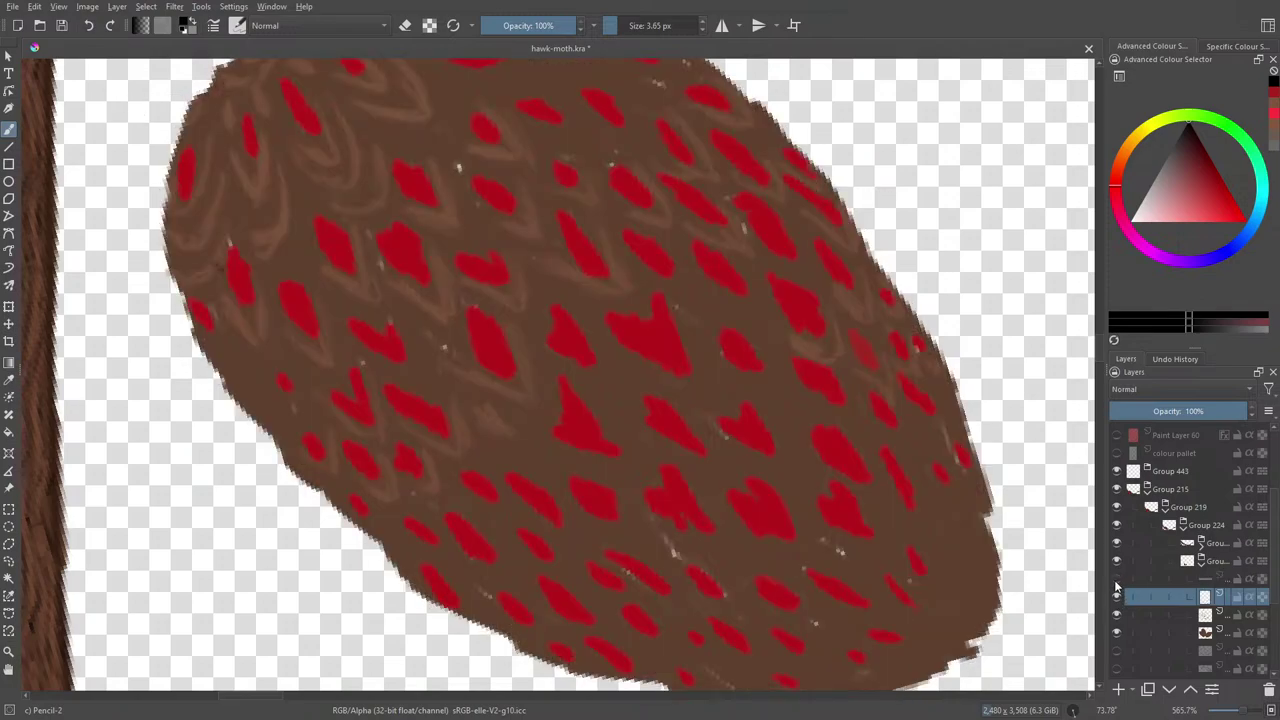
{"action": "left_click", "coordinate": [1117, 583]}
{"action": "left_click", "coordinate": [1200, 579]}
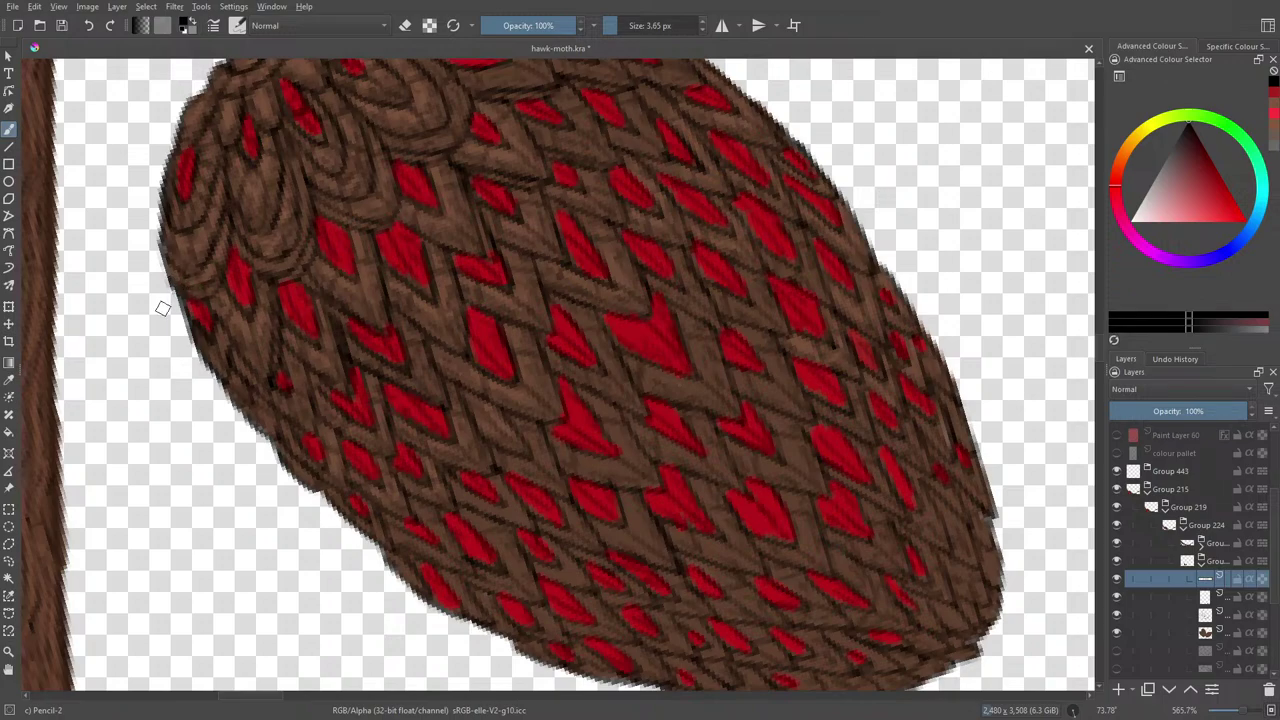
Step: On the highlights layer, sample the light brown of a scale and highlight the third pod's remaining lower pointed scales with Pencil-2
{"action": "left_click", "coordinate": [1126, 610]}
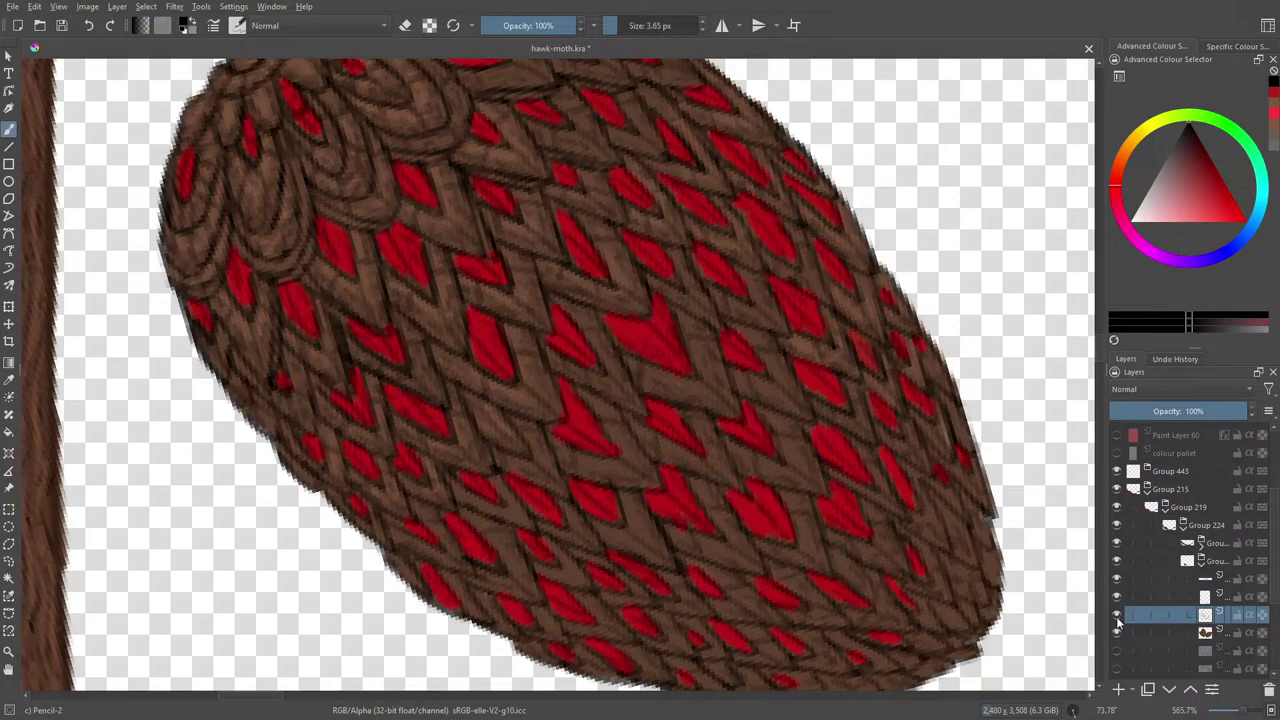
{"action": "left_click", "coordinate": [8, 378]}
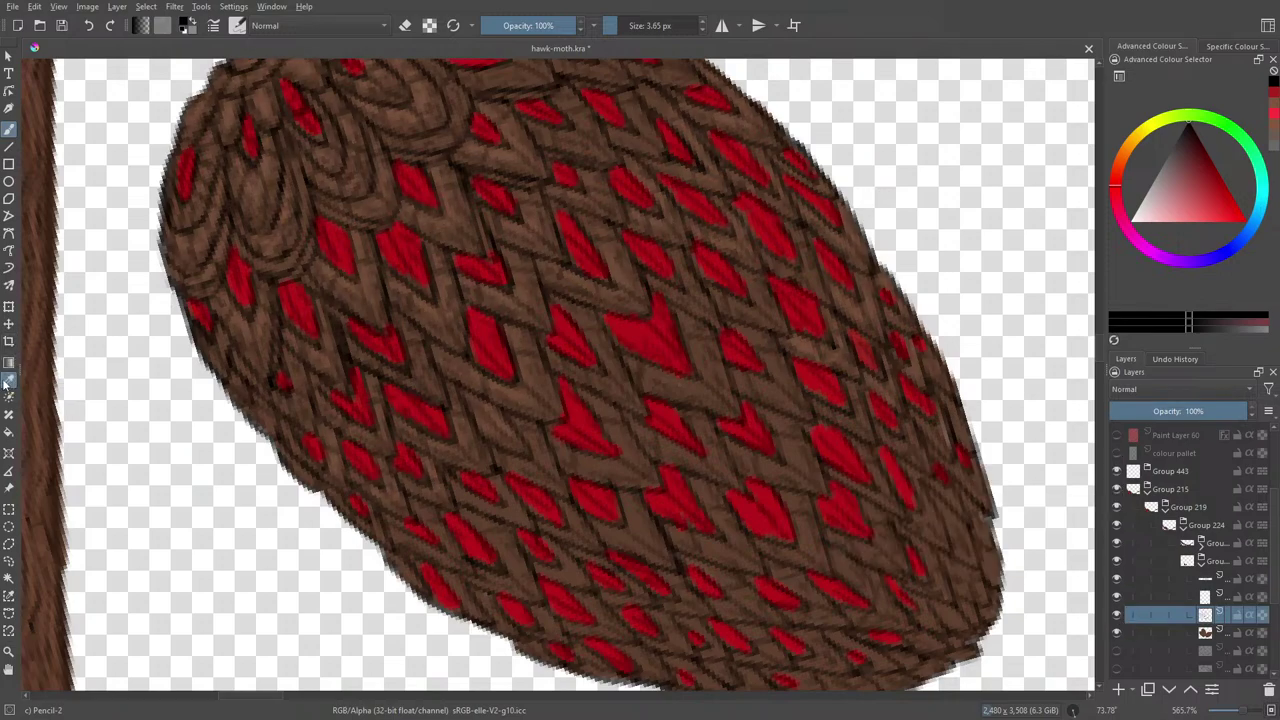
{"action": "left_click", "coordinate": [523, 380]}
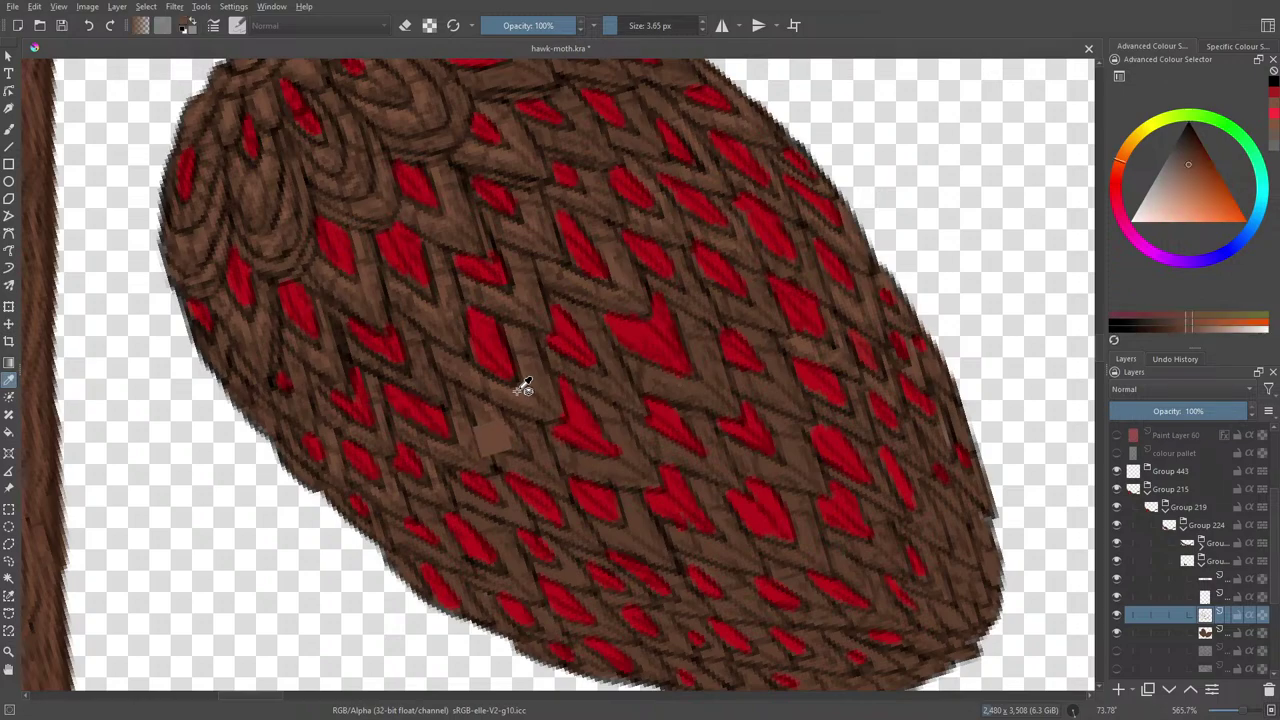
{"action": "left_click", "coordinate": [9, 128]}
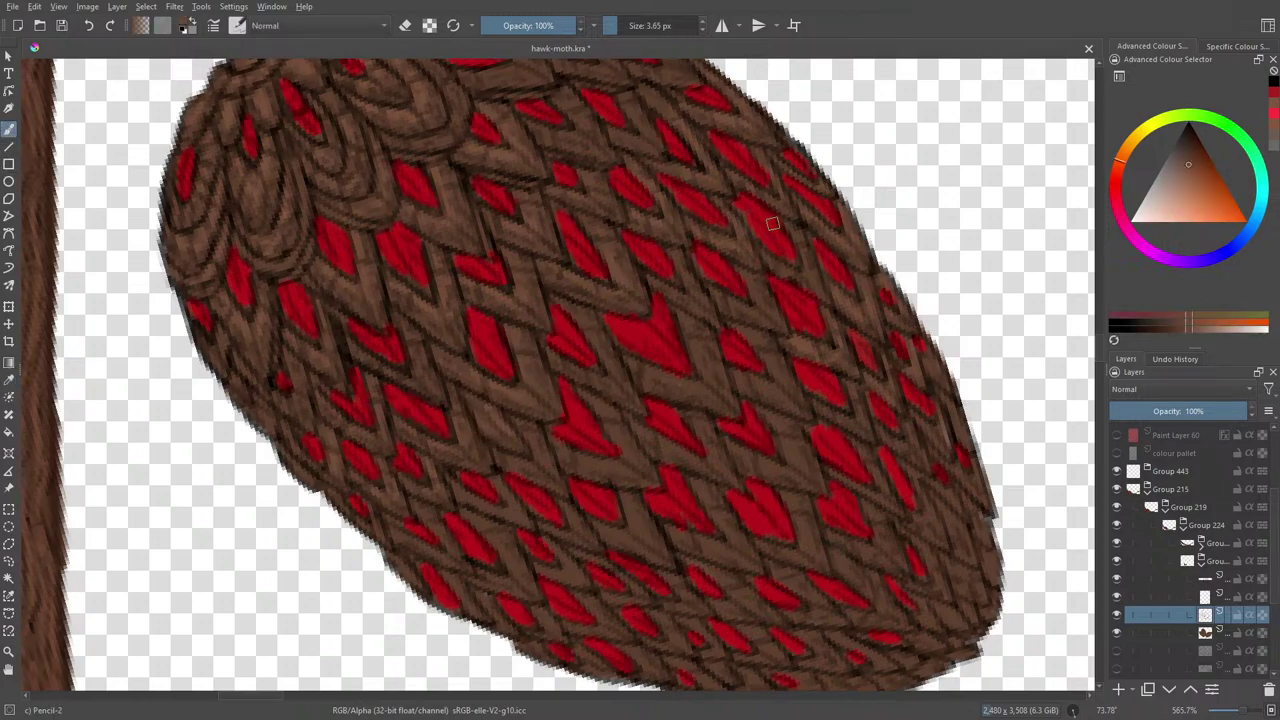
{"action": "left_click", "coordinate": [752, 300]}
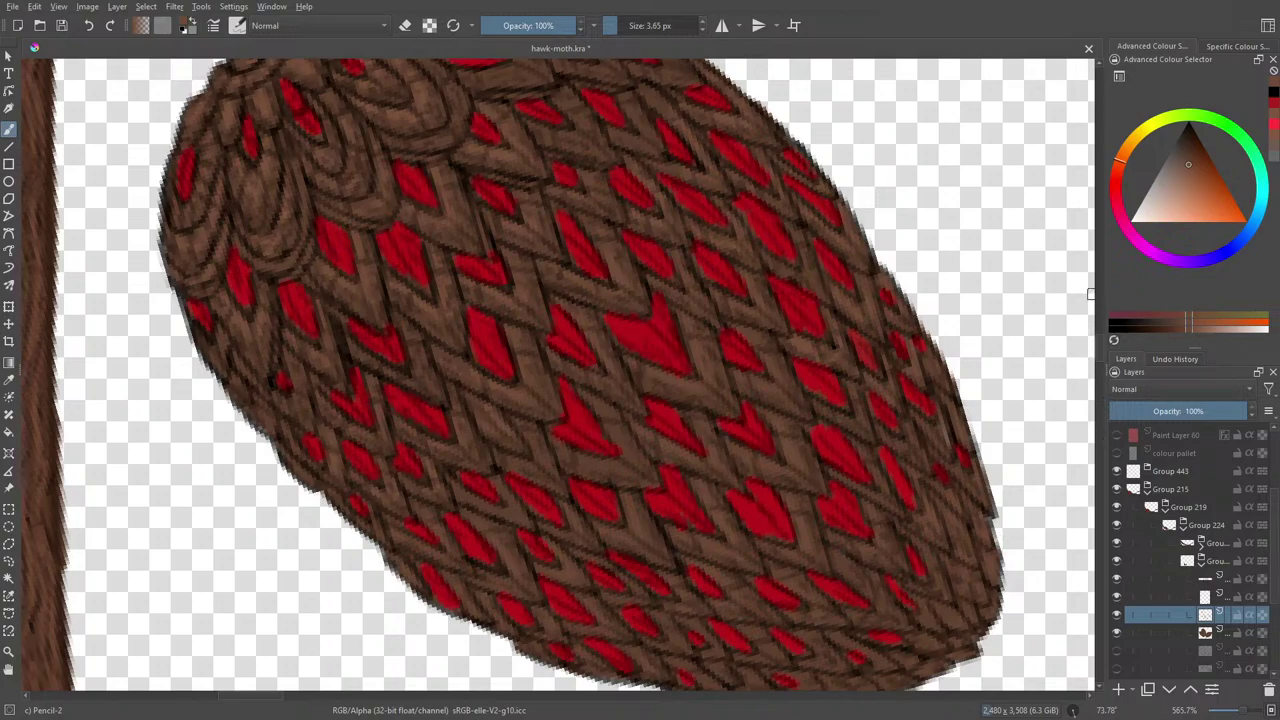
Step: Rotate the canvas to lay the third pod sideways and finish the light-brown highlights around its tip and outer edge
{"action": "scroll", "coordinate": [1100, 358], "scroll_direction": "down", "scroll_amount": 3}
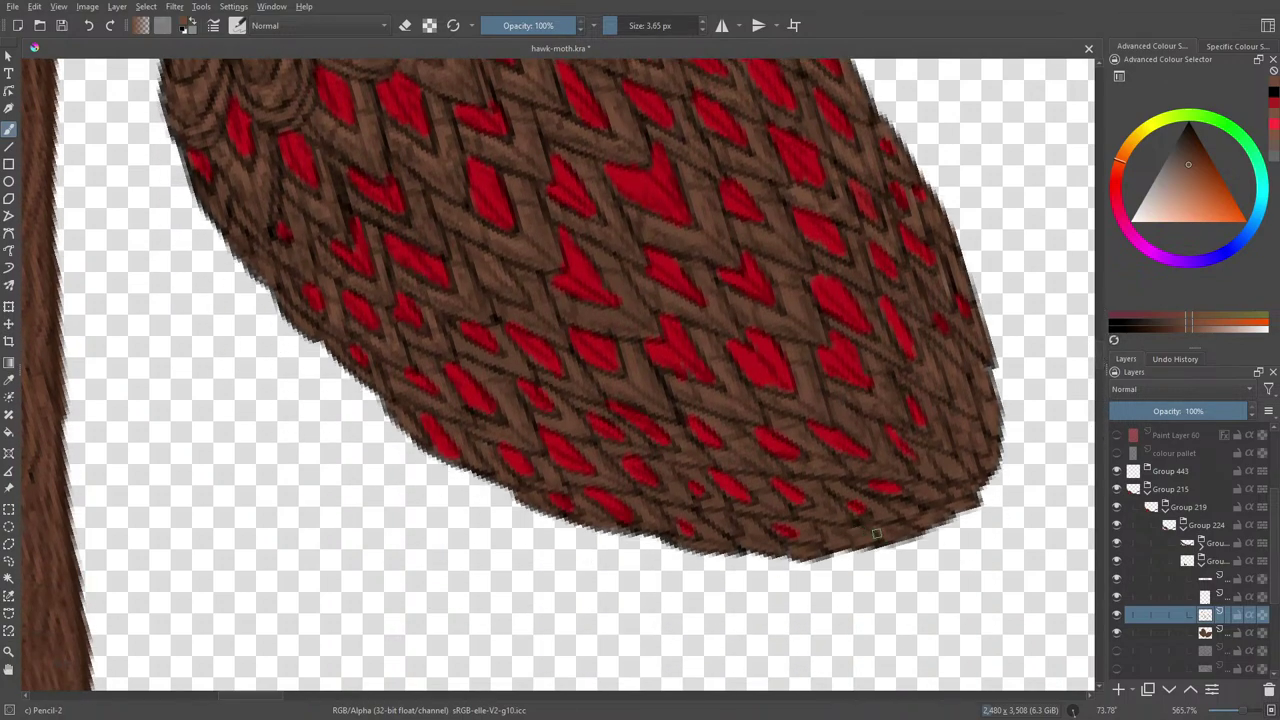
{"action": "right_click", "coordinate": [674, 459]}
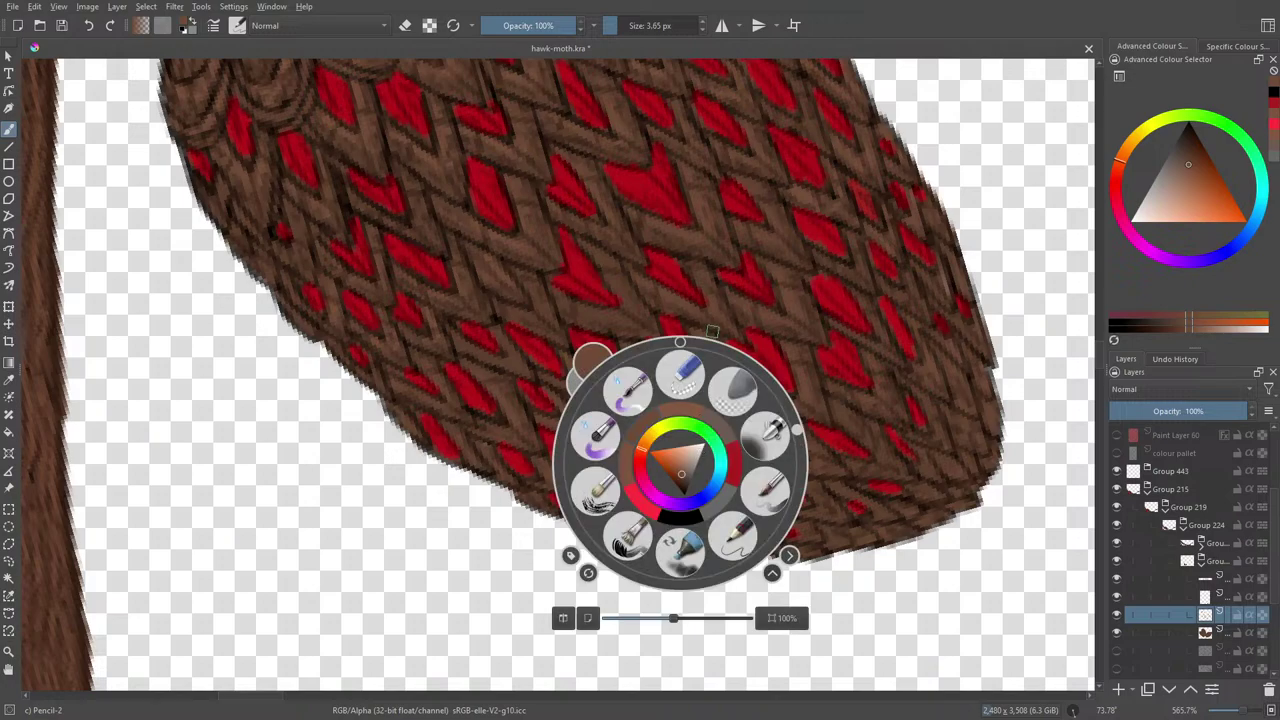
{"action": "left_click_drag", "start_coordinate": [797, 432], "coordinate": [730, 350]}
{"action": "left_click", "coordinate": [834, 267]}
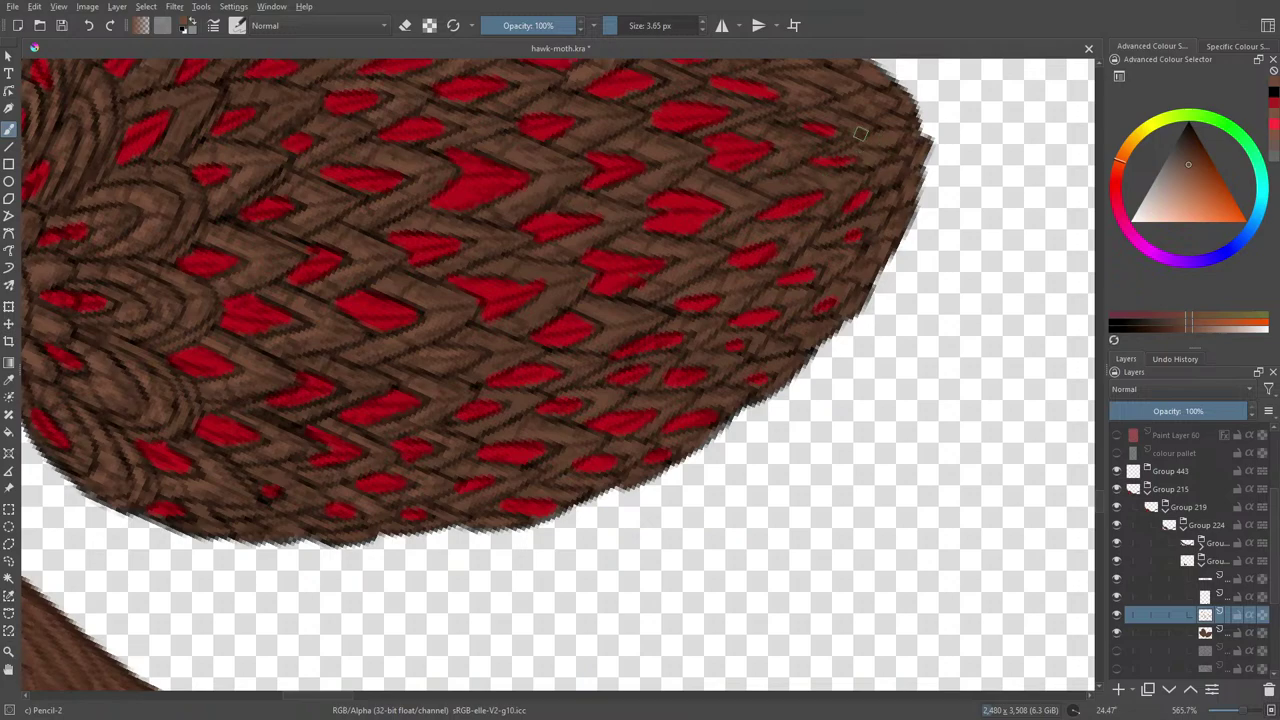
{"action": "scroll", "coordinate": [1101, 492], "scroll_direction": "up", "scroll_amount": 3}
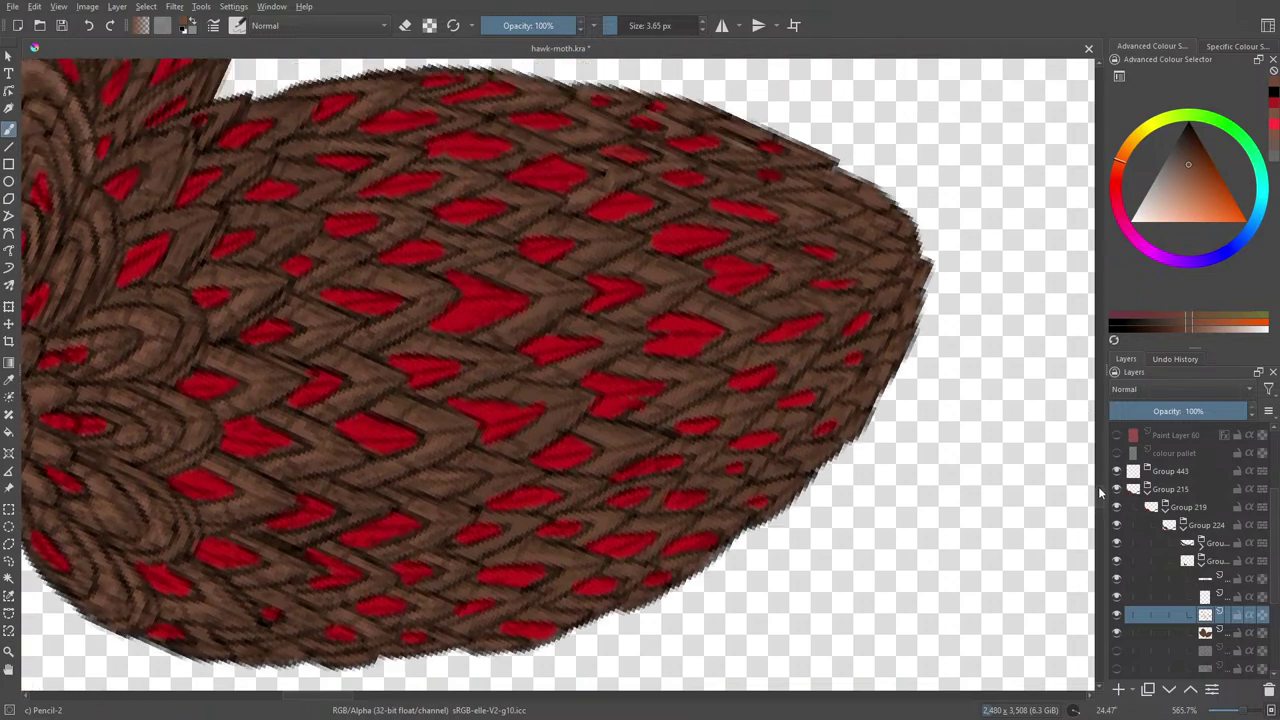
{"action": "scroll", "coordinate": [1101, 492], "scroll_direction": "down", "scroll_amount": 5}
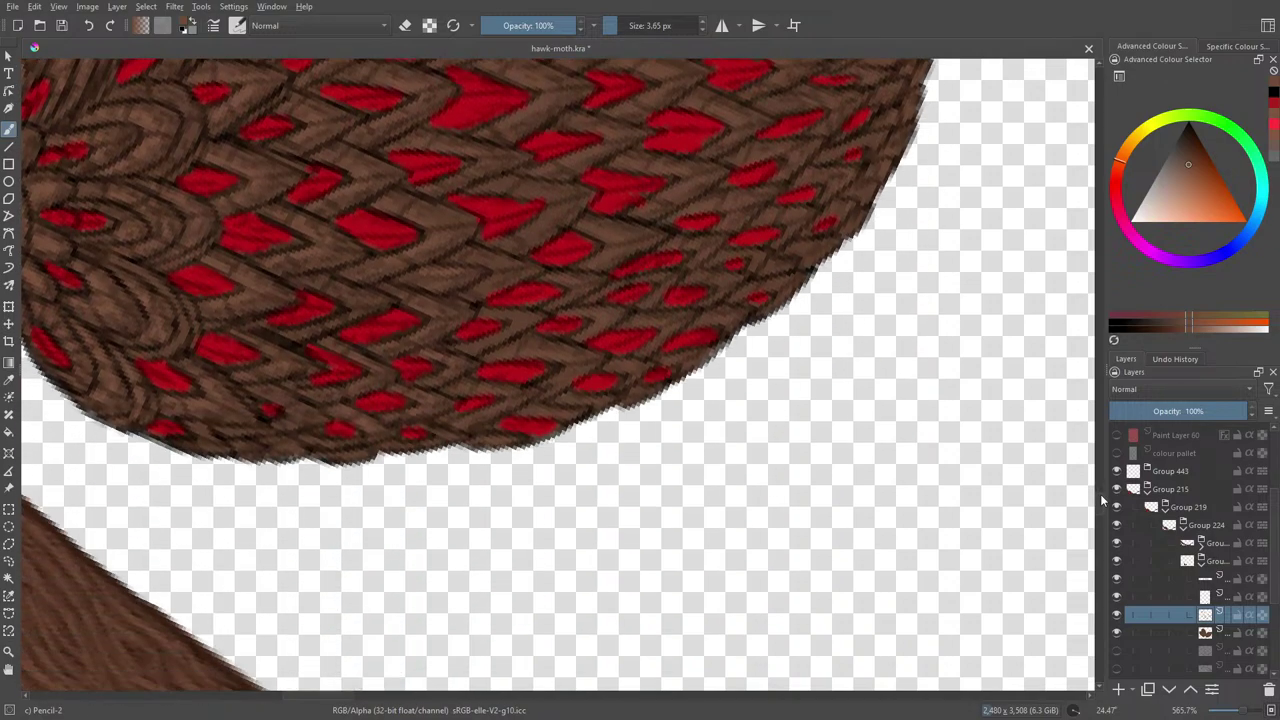
{"action": "scroll", "coordinate": [1102, 499], "scroll_direction": "up", "scroll_amount": 1}
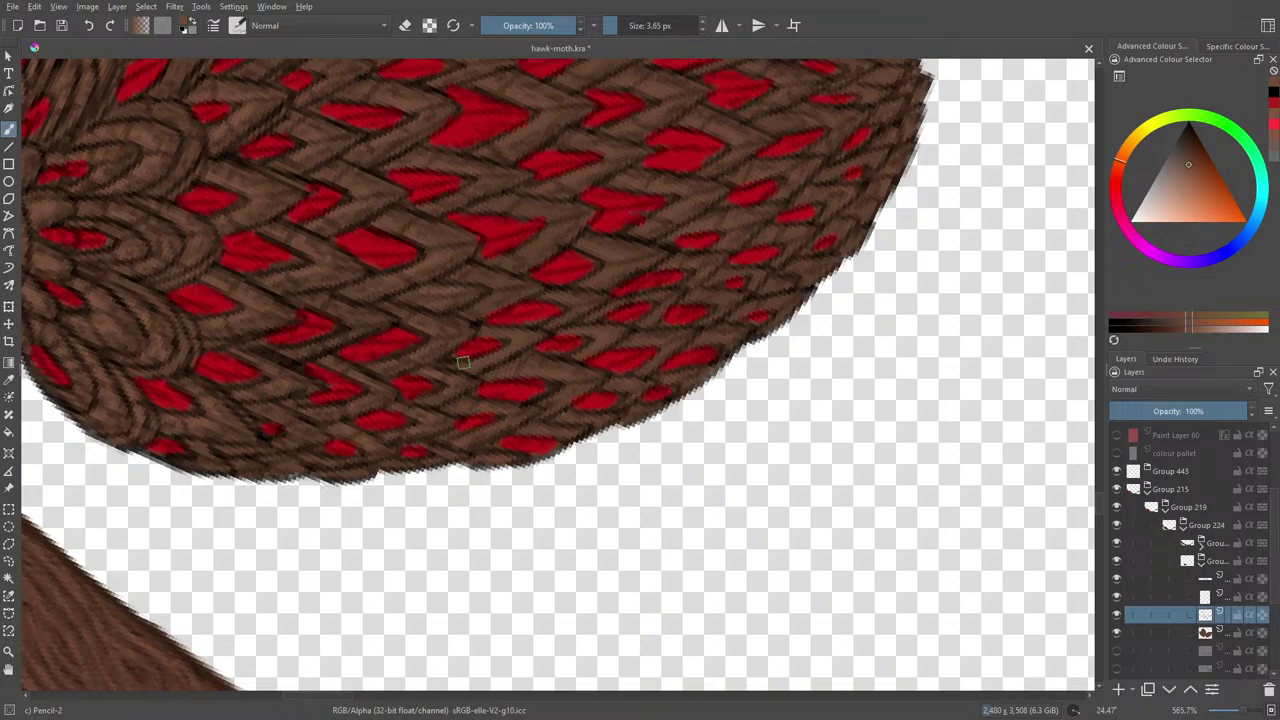
Step: Switch to the line-art layer, choose black and touch up the dark lines between the third pod's scales
{"action": "key", "text": "Page_Up"}
{"action": "key", "text": "Page_Up"}
{"action": "right_click", "coordinate": [464, 464]}
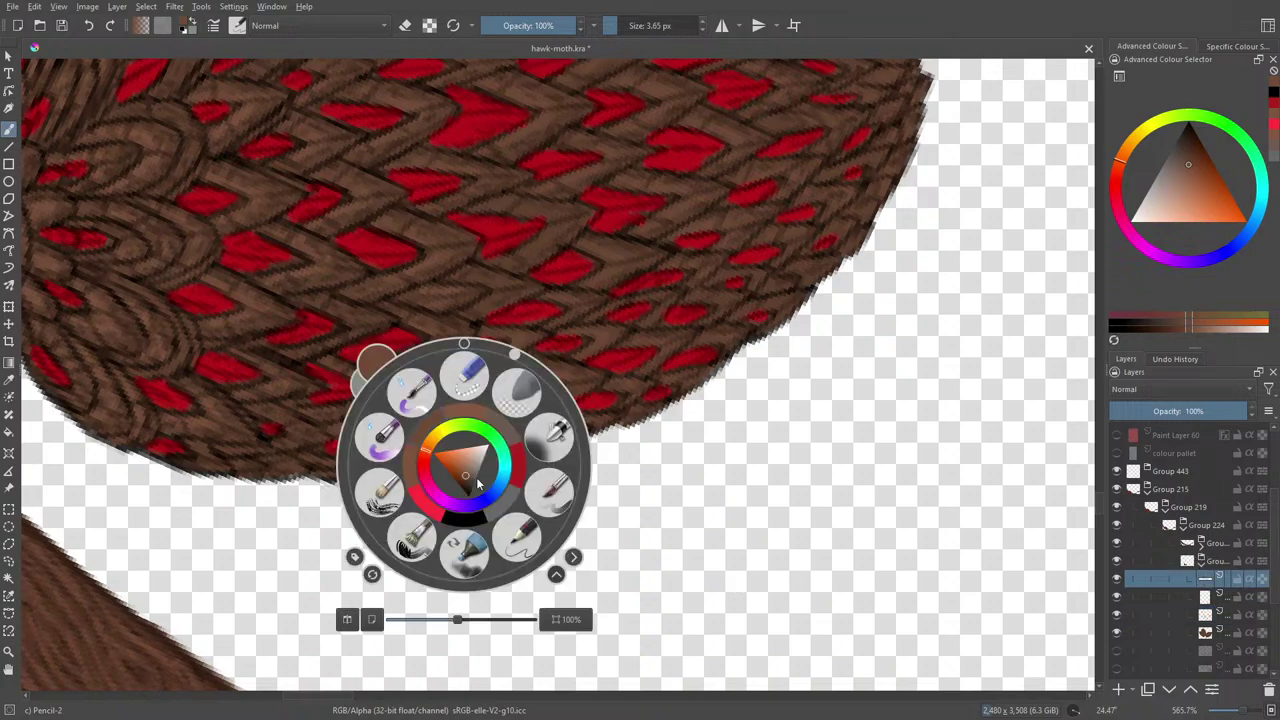
{"action": "left_click_drag", "start_coordinate": [464, 475], "coordinate": [465, 513]}
{"action": "right_click", "coordinate": [450, 358]}
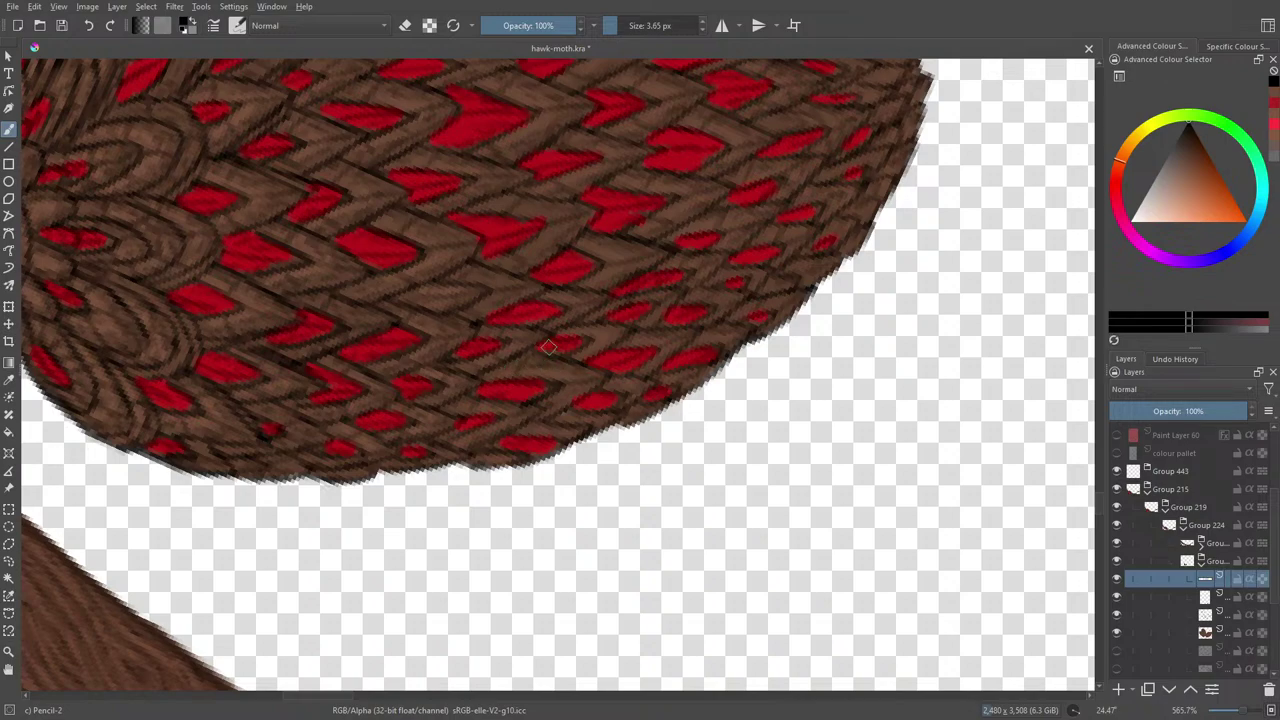
Step: Examine the highlighted scales on all the pods, from the third pod's tip across to the other pods and their bases
{"action": "scroll", "coordinate": [1098, 494], "scroll_direction": "up", "scroll_amount": 4}
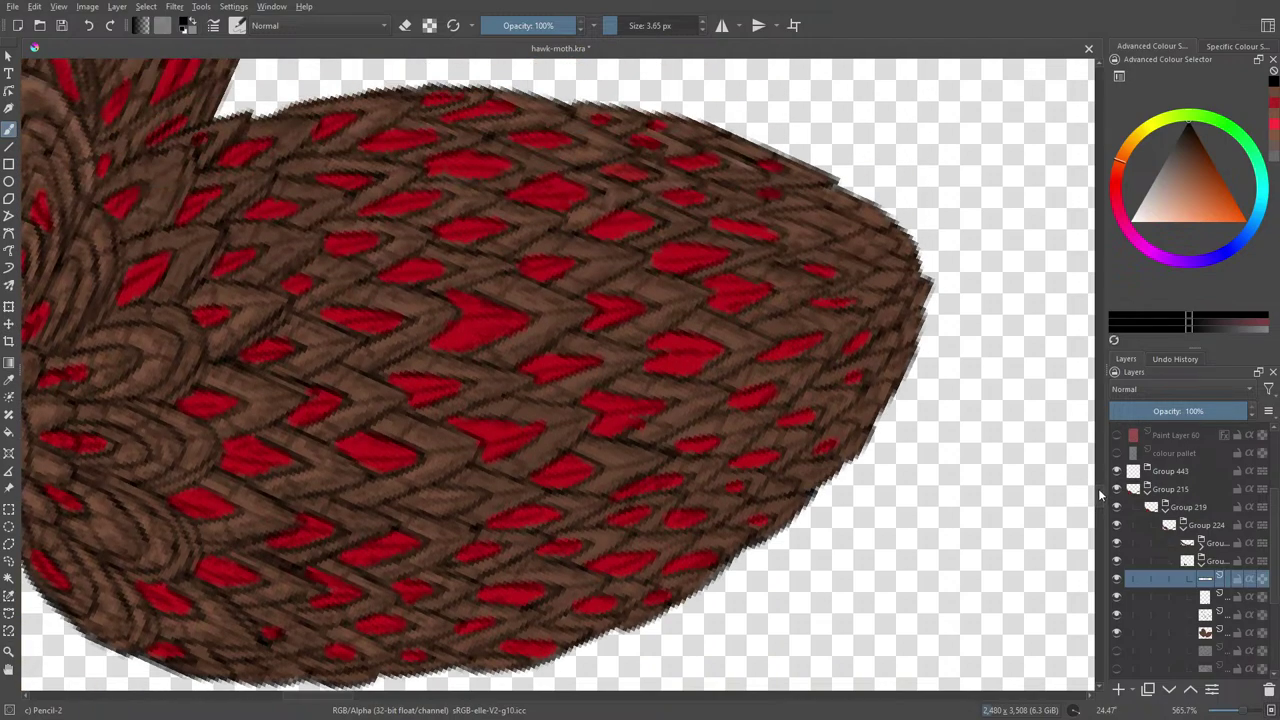
{"action": "scroll", "coordinate": [1098, 494], "scroll_direction": "down", "scroll_amount": 2}
{"action": "key", "text": "ctrl+z"}
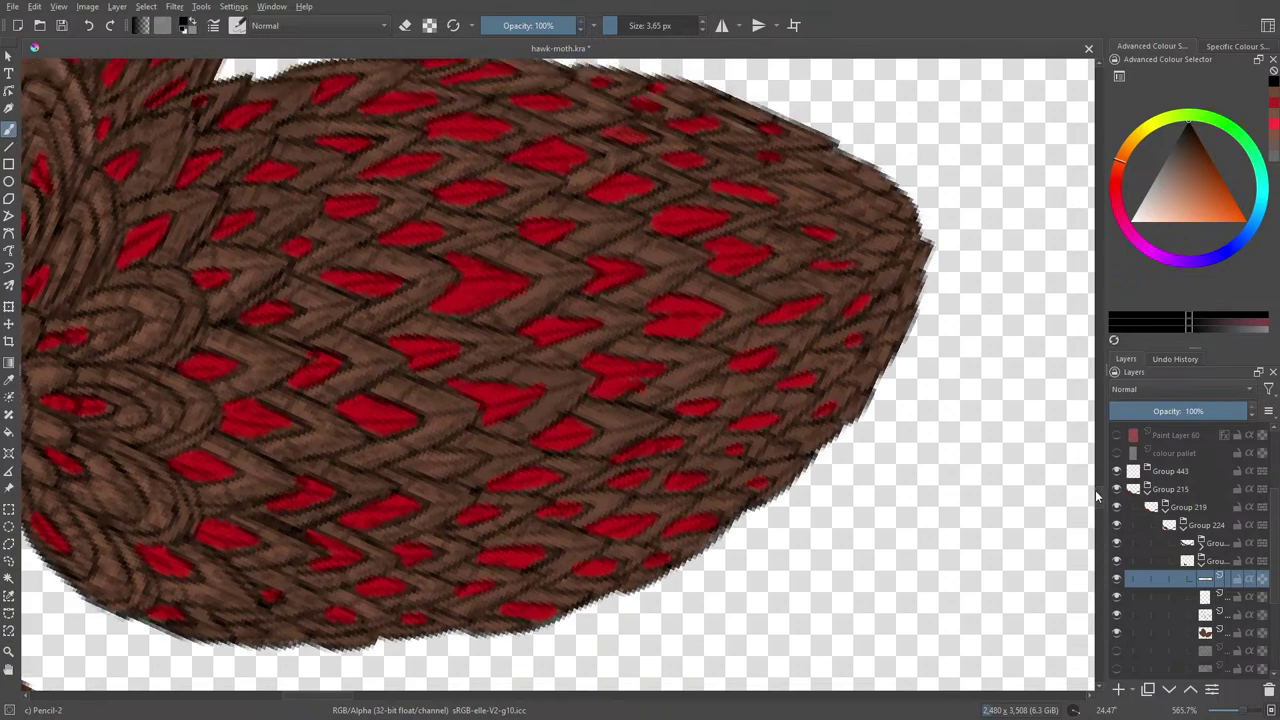
{"action": "key", "text": "ctrl+z"}
{"action": "key", "text": "ctrl+z"}
{"action": "key", "text": "ctrl+shift+z"}
{"action": "key", "text": "ctrl+shift+z"}
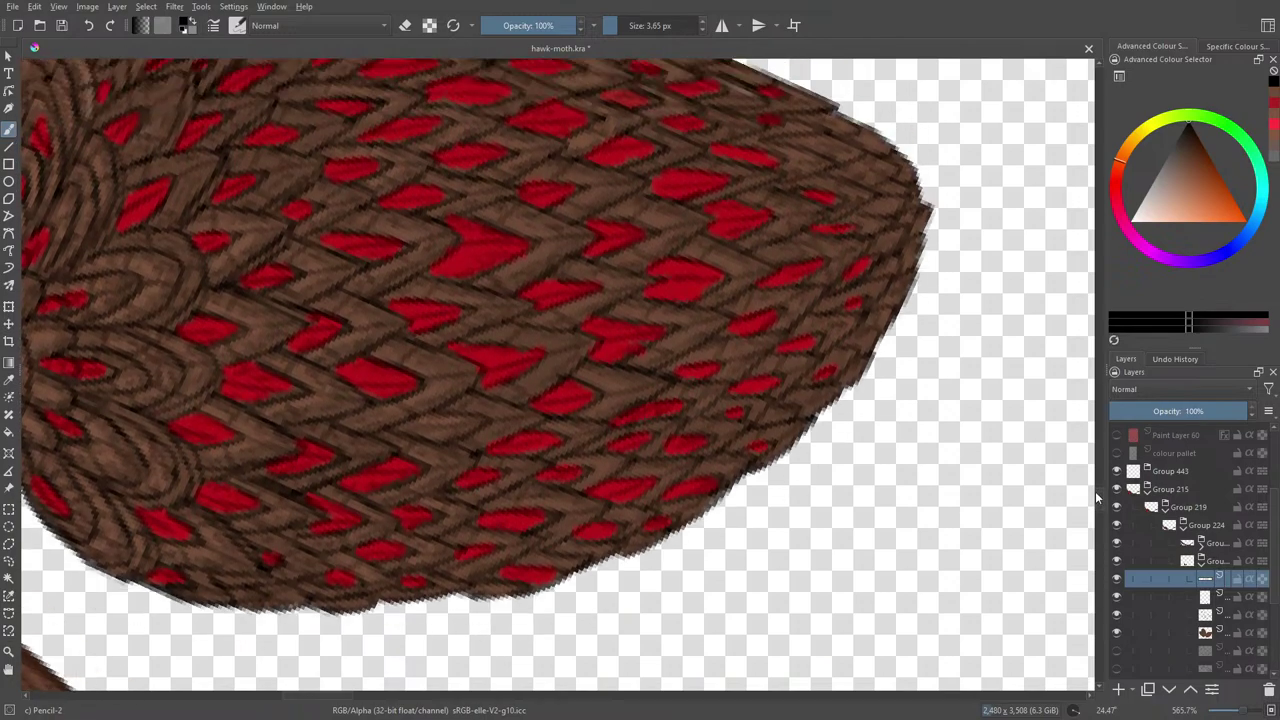
{"action": "key", "text": "ctrl+z"}
{"action": "key", "text": "ctrl+z"}
{"action": "key", "text": "ctrl+shift+z"}
{"action": "key", "text": "ctrl+shift+z"}
{"action": "key", "text": "ctrl+shift+z"}
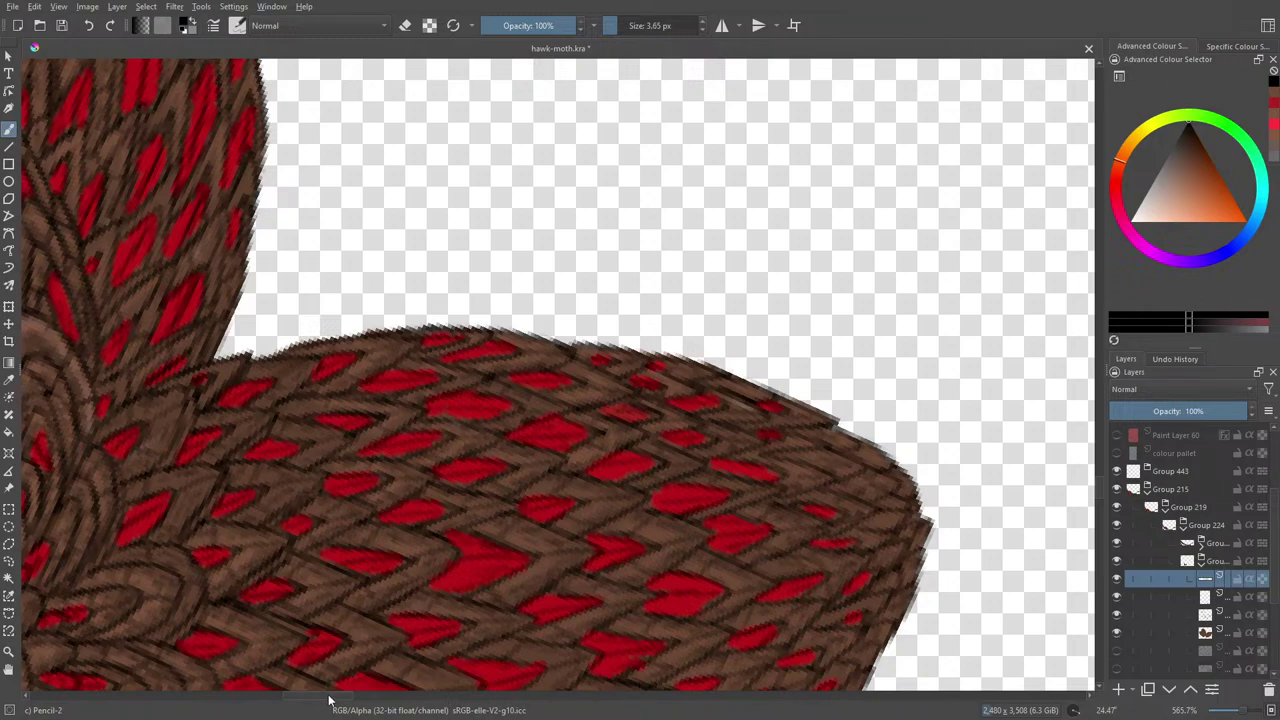
{"action": "key", "text": "ctrl+shift+z"}
{"action": "key", "text": "ctrl+shift+z"}
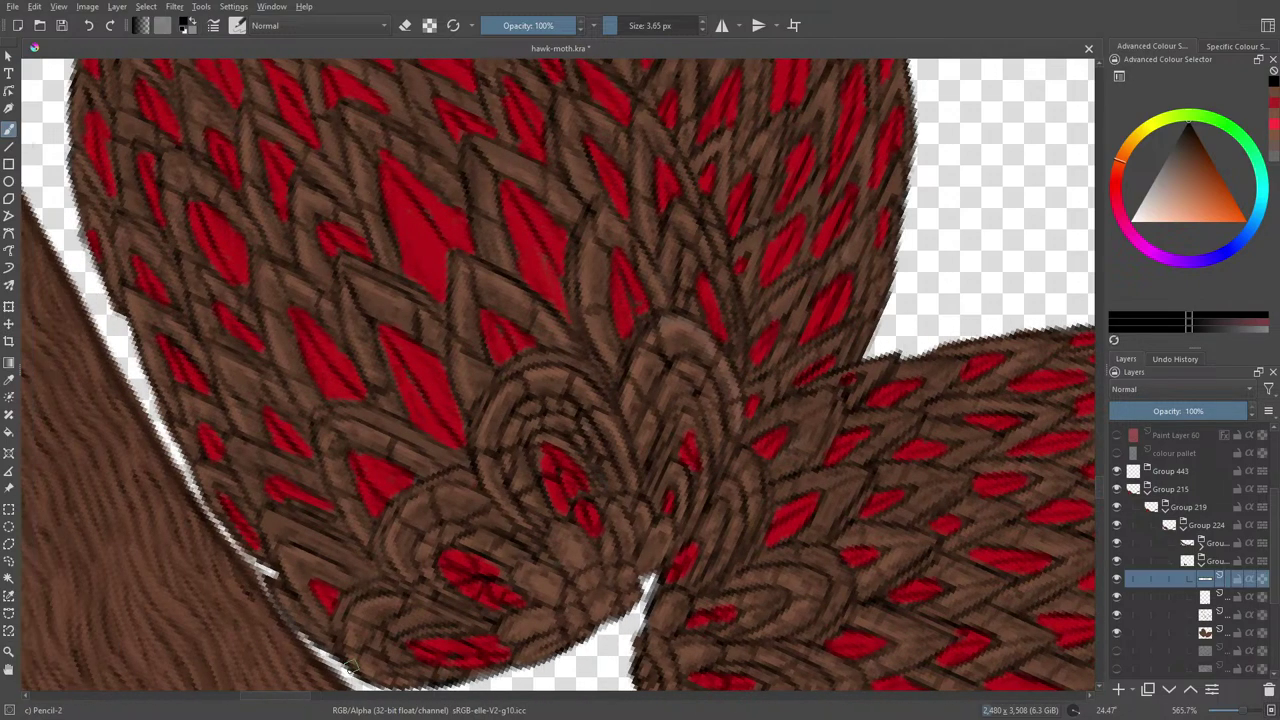
{"action": "key", "text": "ctrl+shift+z"}
{"action": "key", "text": "ctrl+shift+z"}
{"action": "key", "text": "ctrl+shift+z"}
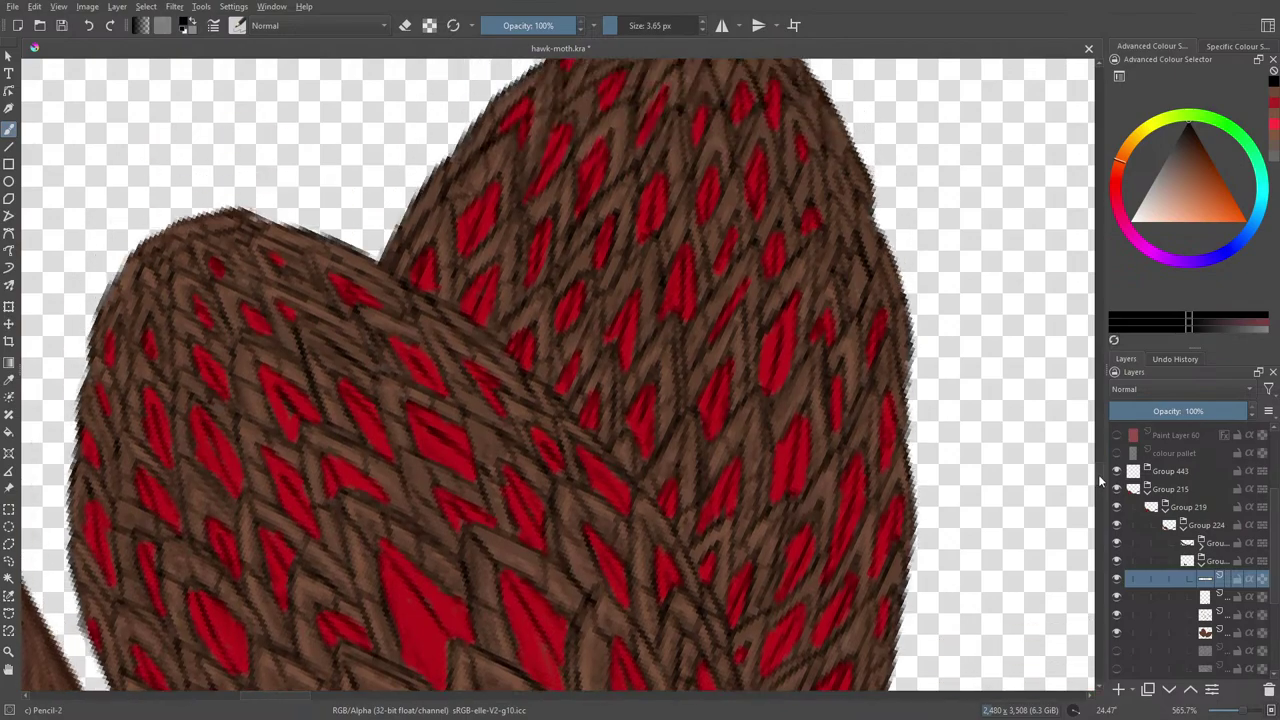
{"action": "key", "text": "ctrl+shift+z"}
{"action": "key", "text": "ctrl+shift+z"}
{"action": "key", "text": "ctrl+shift+z"}
{"action": "key", "text": "ctrl+shift+z"}
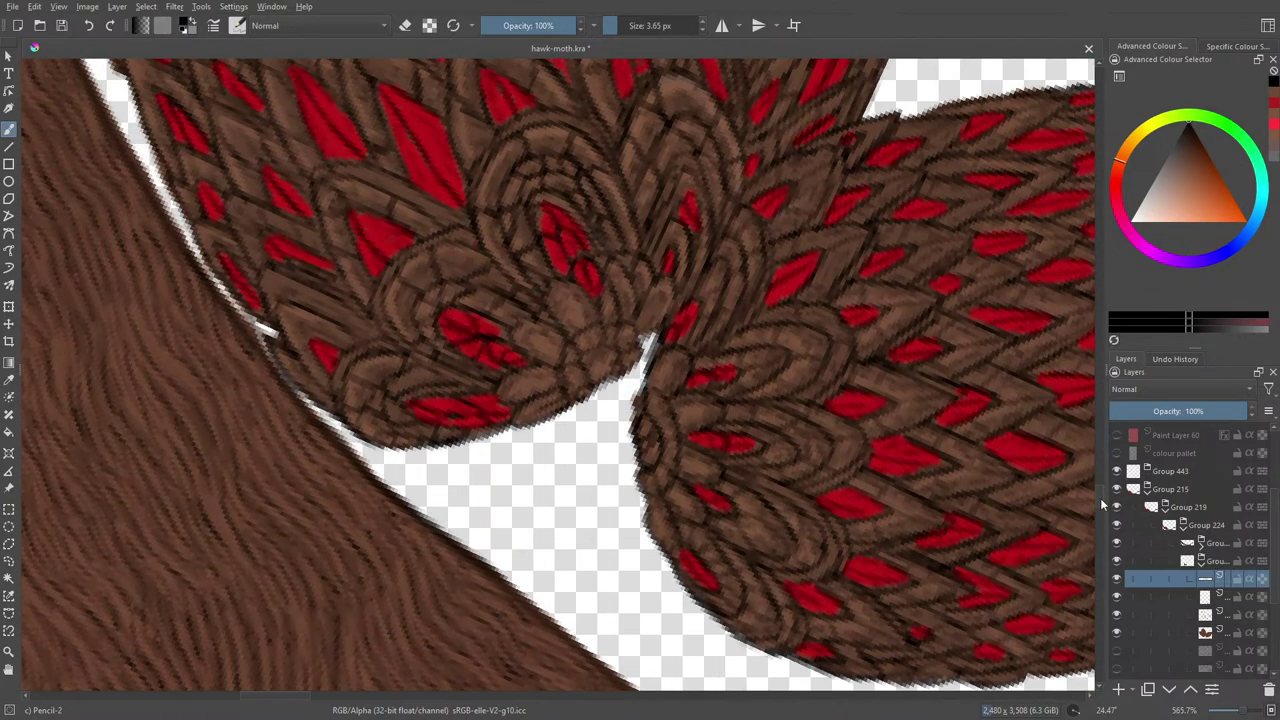
Step: Compare the line-art, red-patch and highlights layers by hiding and showing each one over the pods' bases
{"action": "left_click", "coordinate": [1117, 580]}
{"action": "left_click", "coordinate": [1117, 580]}
{"action": "left_click", "coordinate": [1117, 597]}
{"action": "left_click", "coordinate": [1117, 597]}
{"action": "left_click", "coordinate": [1117, 614]}
{"action": "left_click", "coordinate": [1117, 614]}
{"action": "left_click", "coordinate": [1117, 614]}
{"action": "left_click", "coordinate": [1117, 614]}
Step: On the highlights layer, sample light brown from a rounded scale at the first pod's base and touch up the highlights with Pencil-2
{"action": "left_click", "coordinate": [1200, 614]}
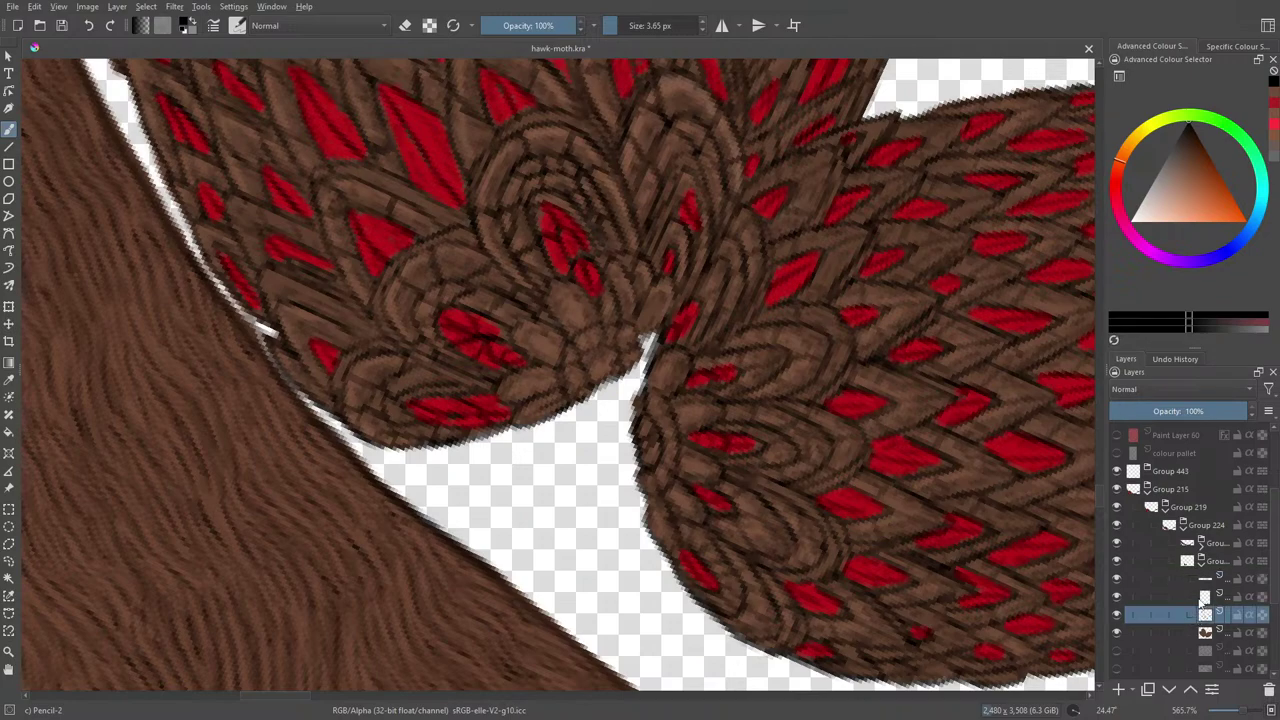
{"action": "left_click", "coordinate": [8, 378]}
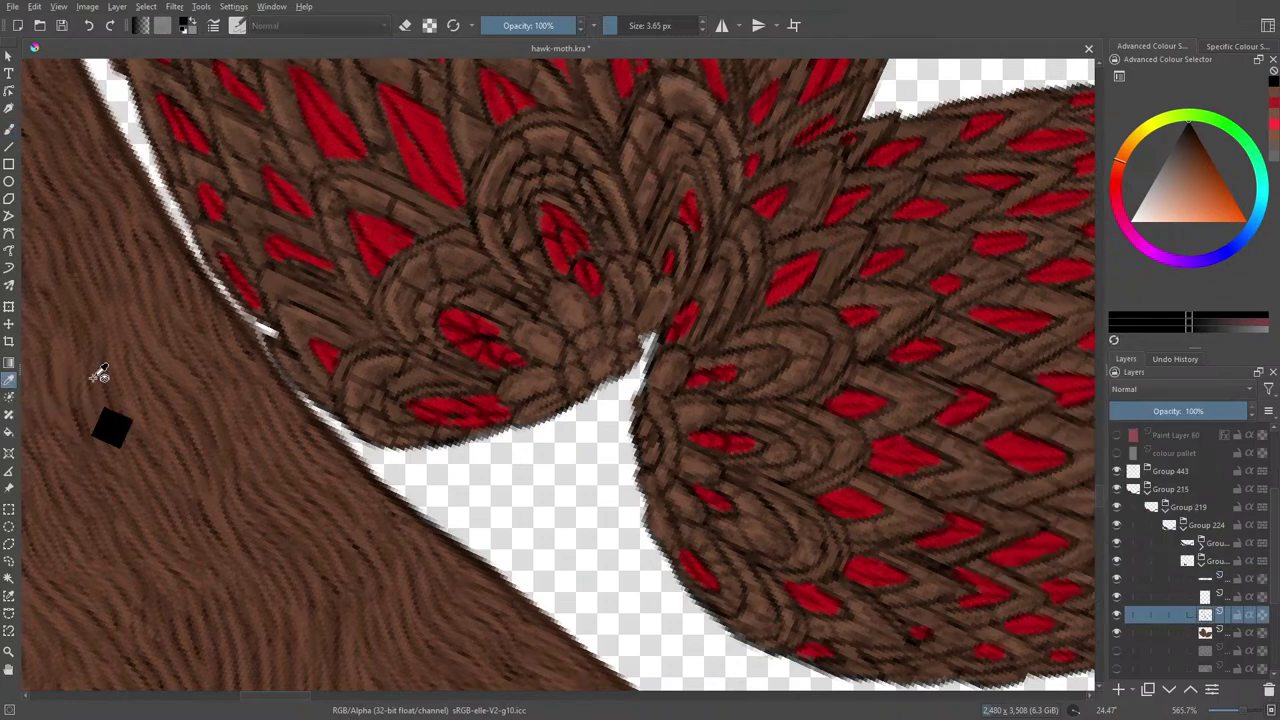
{"action": "left_click", "coordinate": [381, 354]}
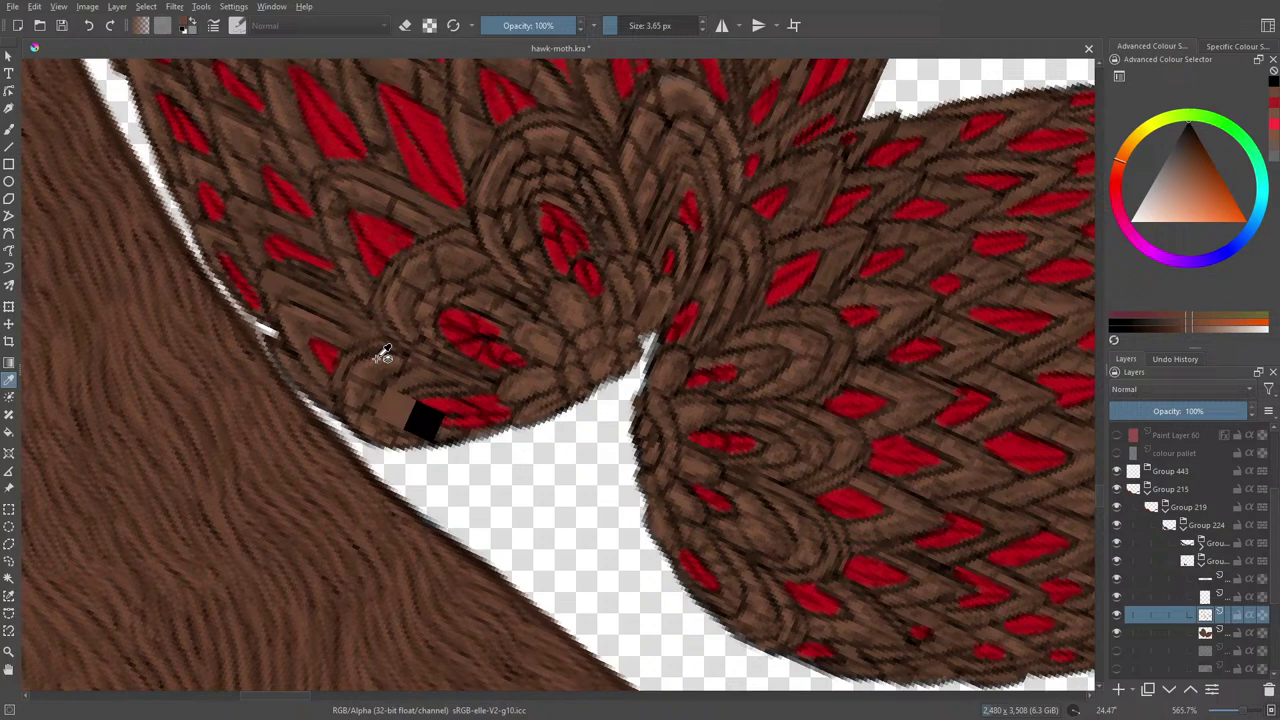
{"action": "left_click", "coordinate": [8, 128]}
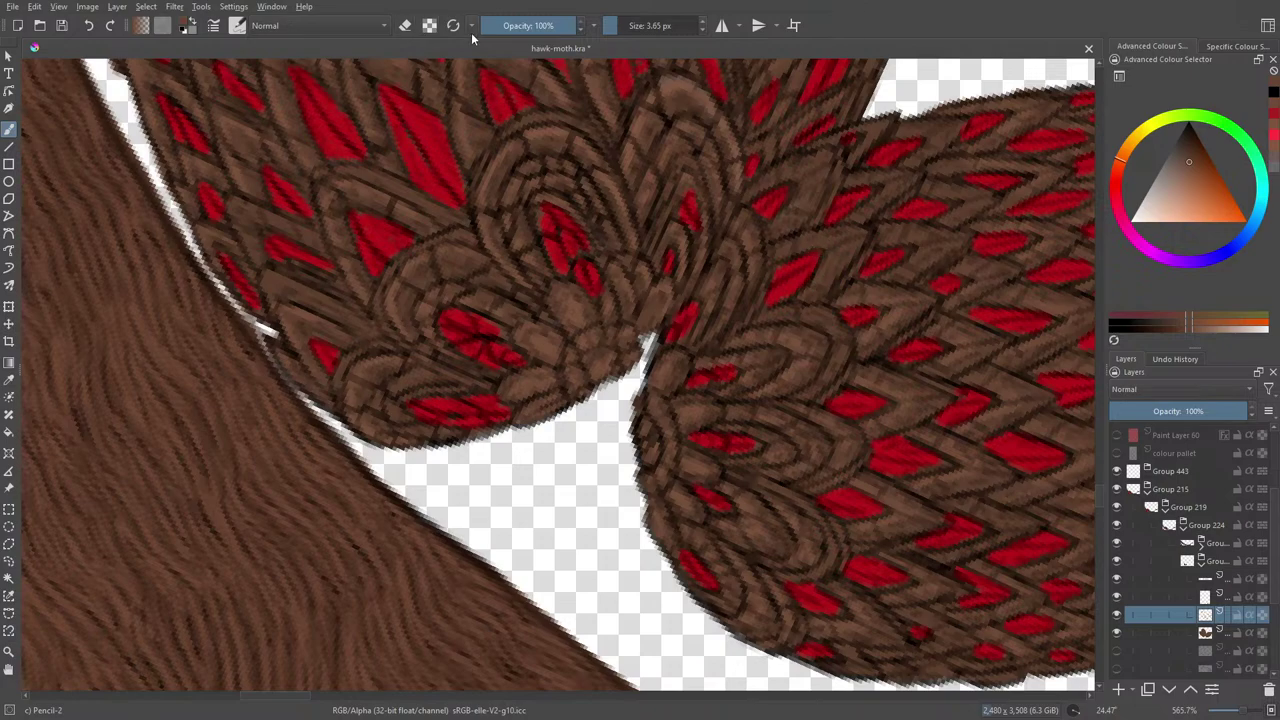
Step: Compare the pods with the highlights layer off and on, choose a slightly greyer brown and touch up the highlights where the pods meet
{"action": "left_click", "coordinate": [1117, 615]}
{"action": "left_click", "coordinate": [1117, 615]}
{"action": "right_click", "coordinate": [820, 218]}
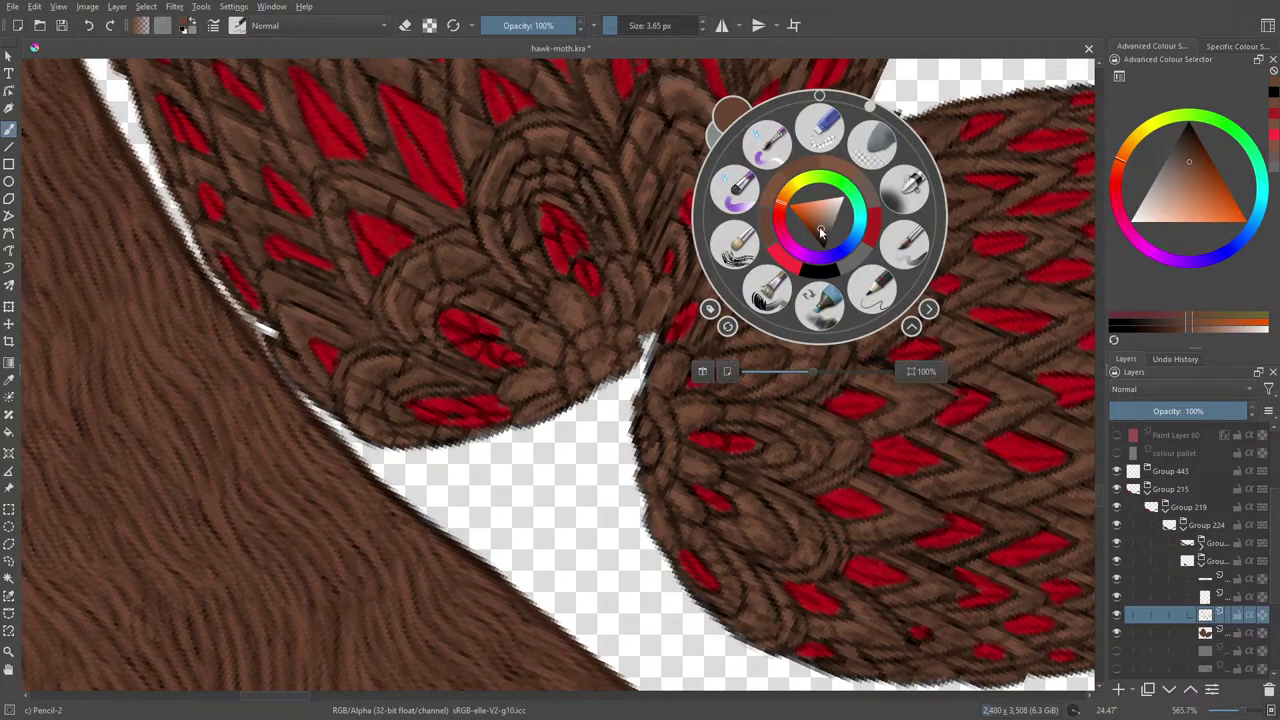
{"action": "left_click", "coordinate": [822, 232]}
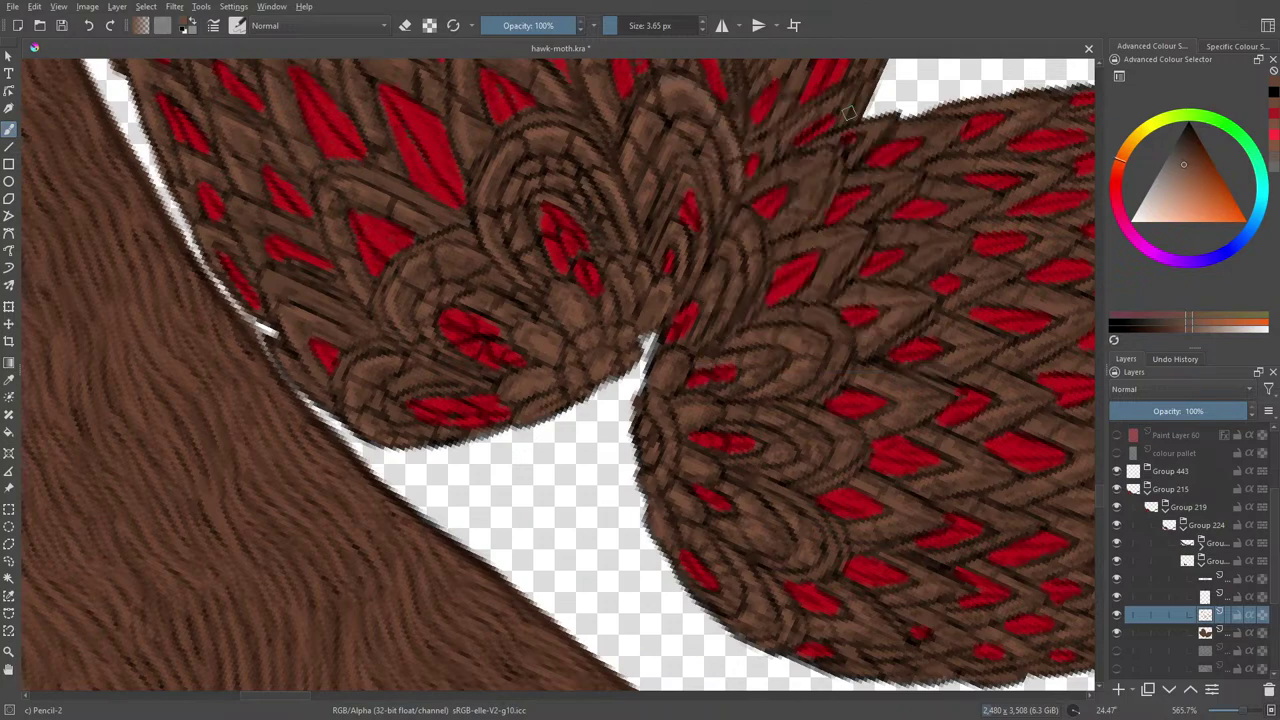
{"action": "right_click", "coordinate": [828, 245]}
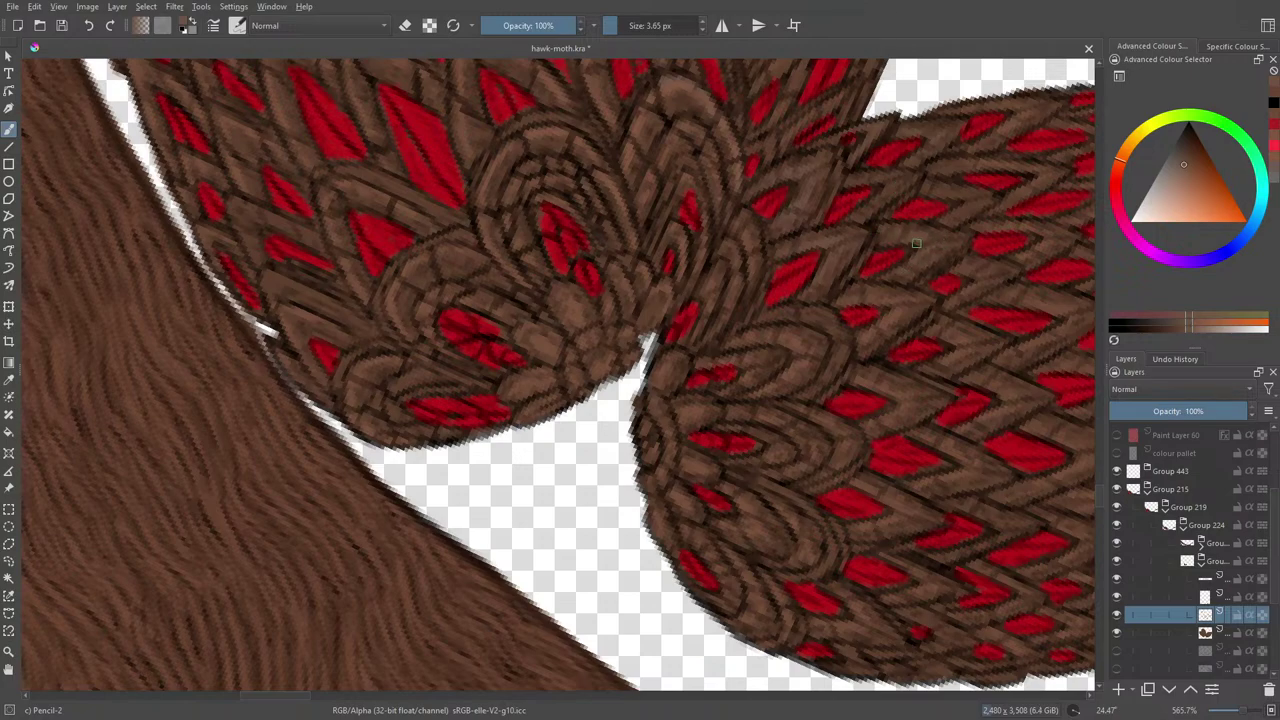
Step: Add a new paint layer directly above the highlights layer for shading the pods
{"action": "scroll", "coordinate": [812, 298], "scroll_direction": "down", "scroll_amount": 2}
{"action": "scroll", "coordinate": [1102, 494], "scroll_direction": "up", "scroll_amount": 2}
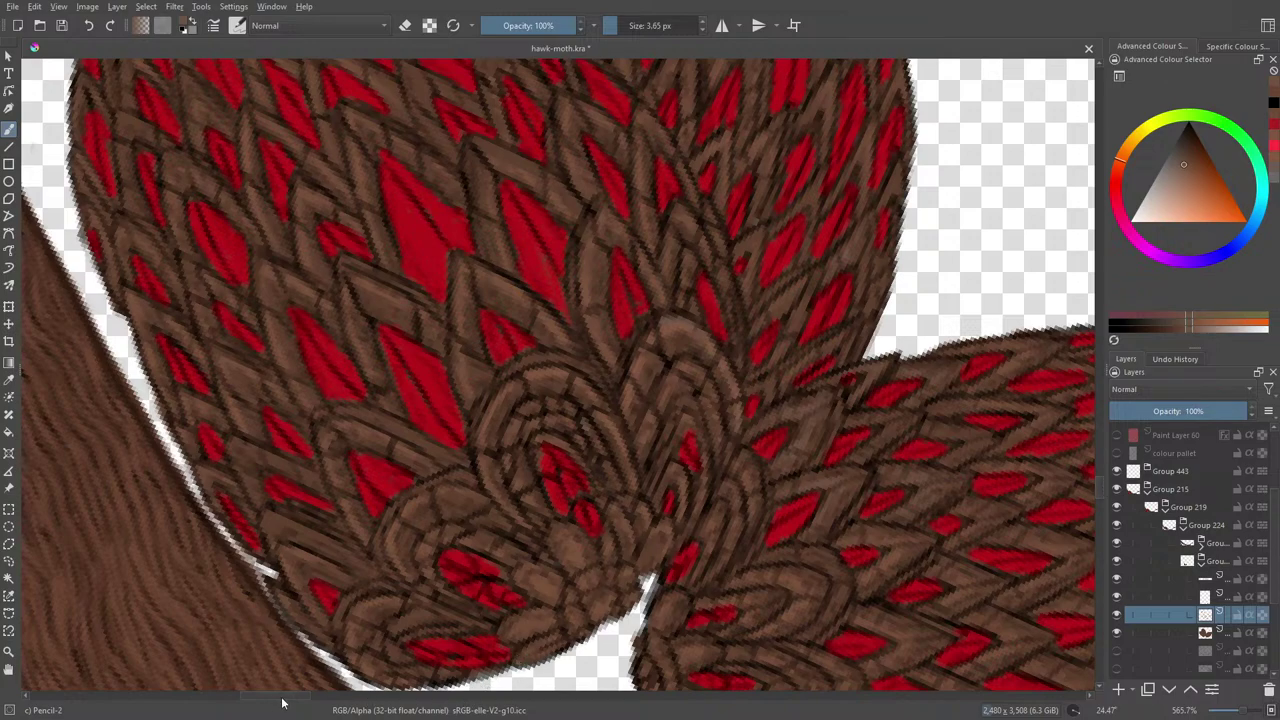
{"action": "scroll", "coordinate": [283, 697], "scroll_direction": "right", "scroll_amount": 2}
{"action": "left_click_drag", "start_coordinate": [283, 697], "coordinate": [297, 690]}
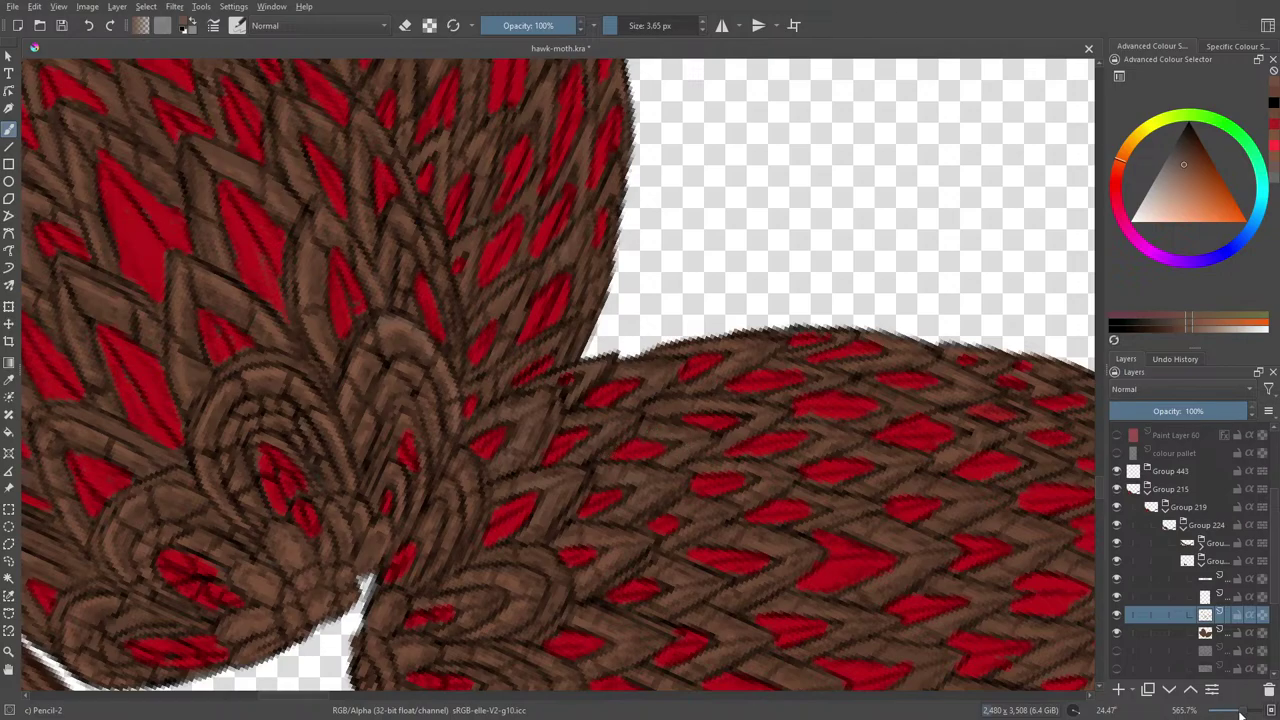
{"action": "scroll", "coordinate": [1238, 714], "scroll_direction": "down", "scroll_amount": 6}
{"action": "scroll", "coordinate": [1236, 716], "scroll_direction": "up", "scroll_amount": 2}
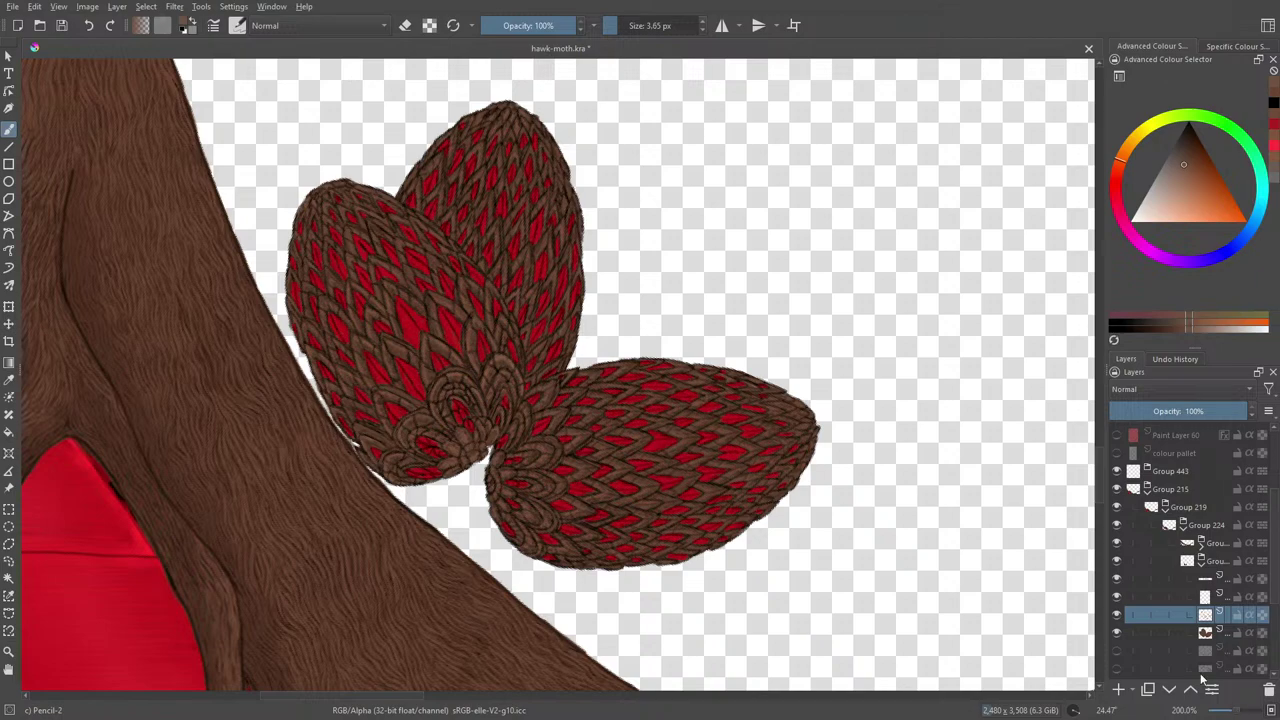
{"action": "mouse_move", "coordinate": [1203, 679]}
{"action": "left_click", "coordinate": [1118, 690]}
Step: Try shading the edges of the first pod's scales with Pencil-2 in a dark greyish brown
{"action": "right_click", "coordinate": [460, 486]}
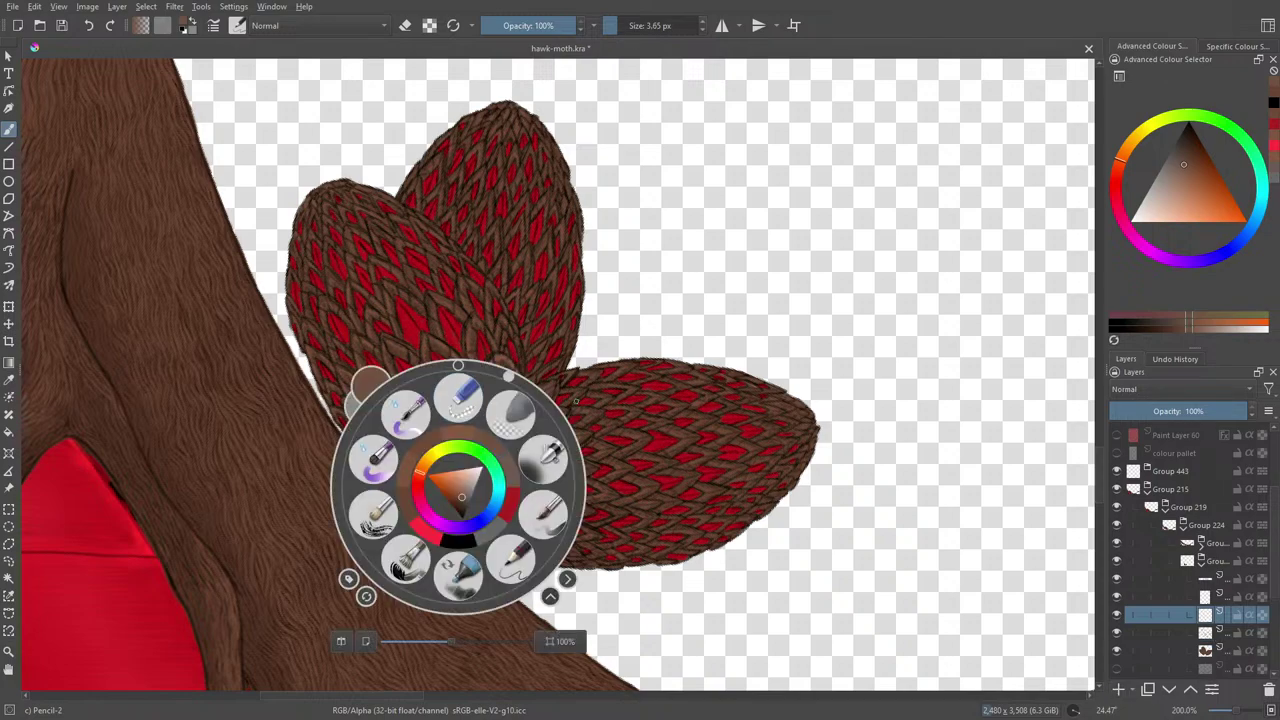
{"action": "left_click", "coordinate": [462, 500]}
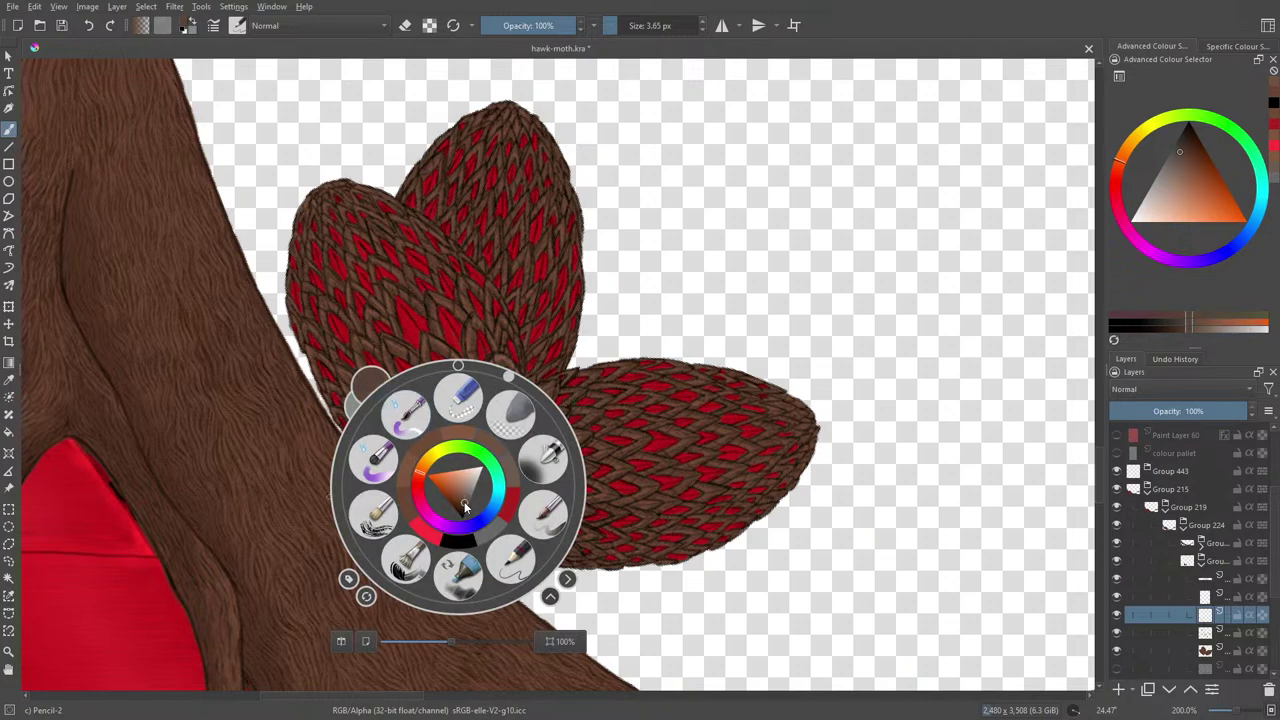
{"action": "left_click", "coordinate": [466, 508]}
{"action": "left_click", "coordinate": [336, 353]}
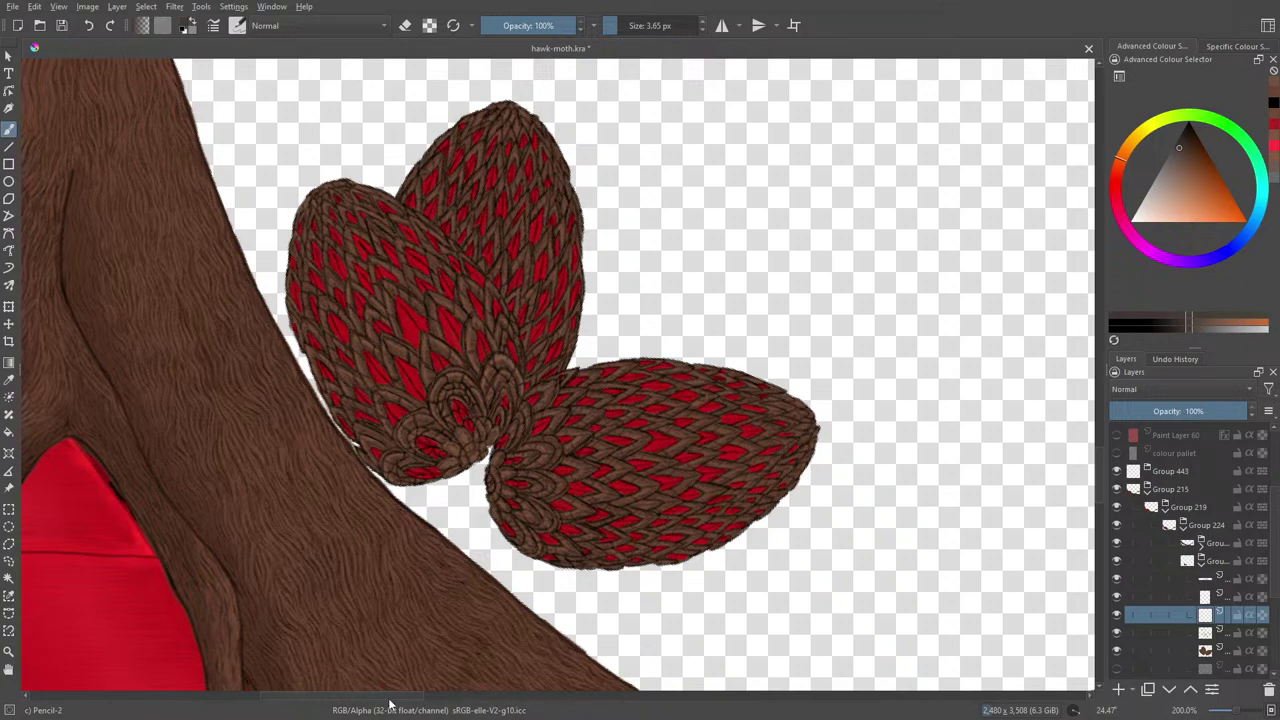
{"action": "scroll", "coordinate": [390, 700], "scroll_direction": "left", "scroll_amount": 5}
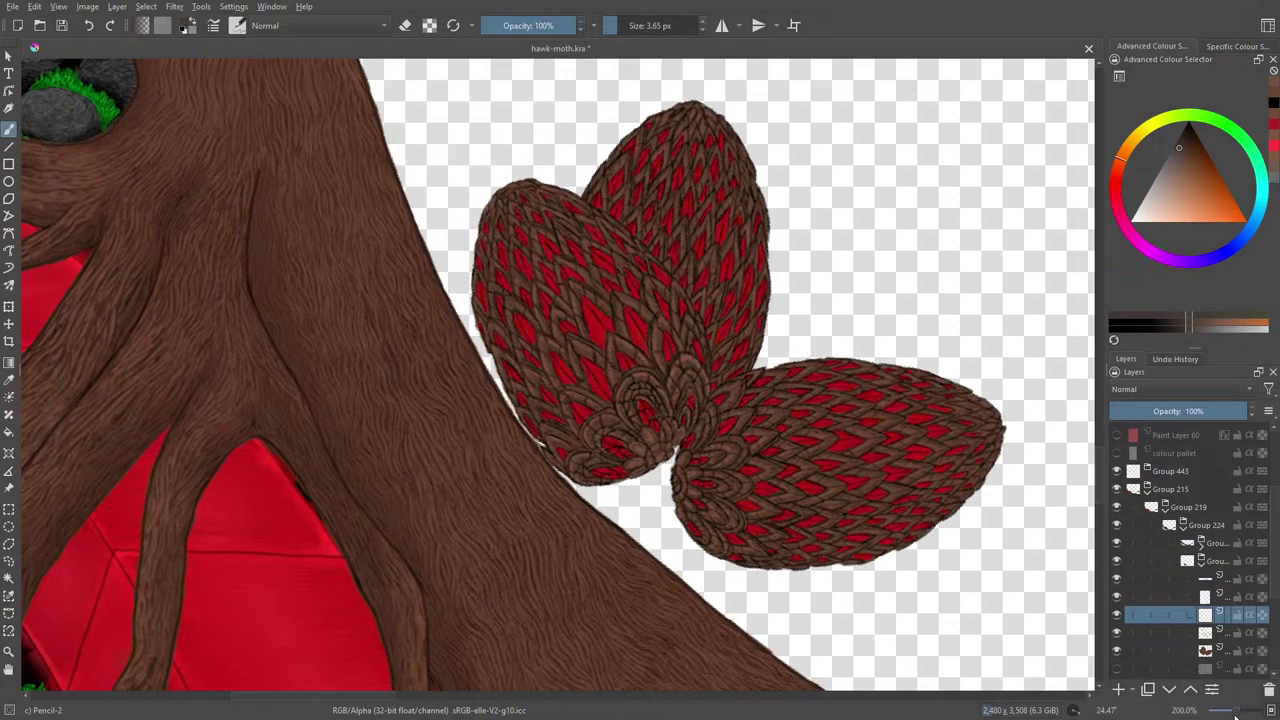
{"action": "scroll", "coordinate": [1238, 715], "scroll_direction": "up", "scroll_amount": 1}
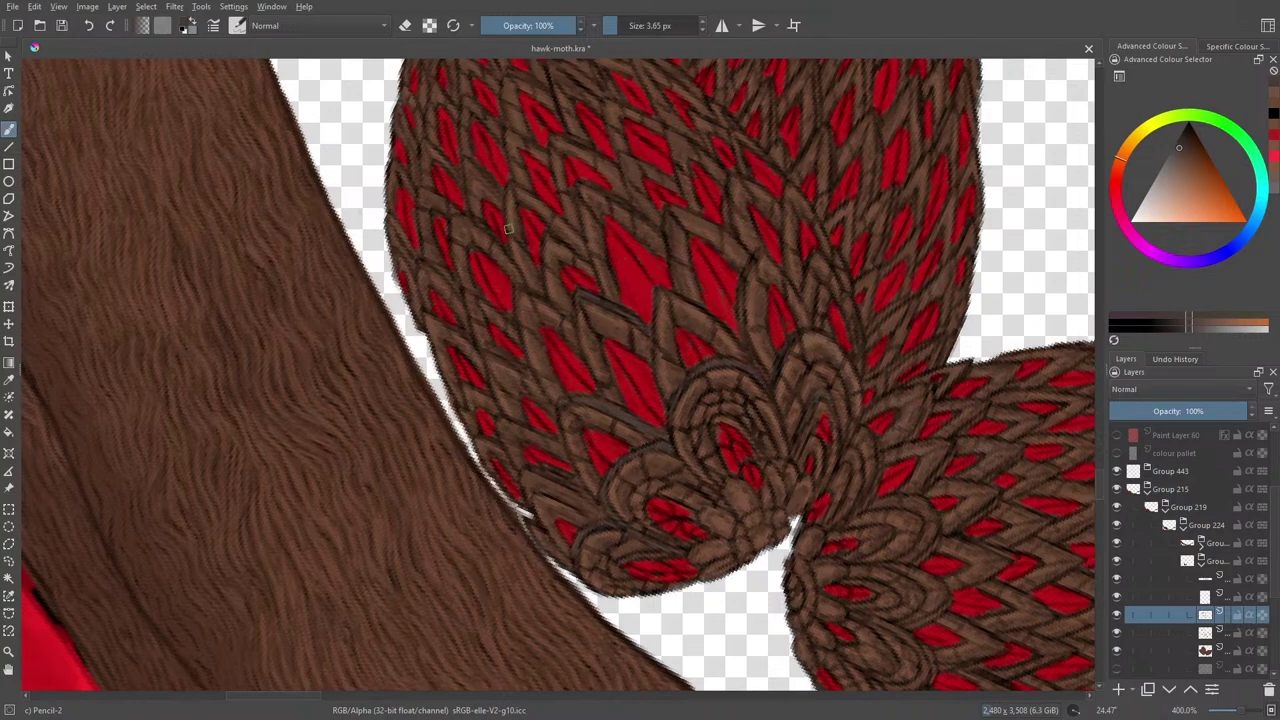
Step: Try shading the first pod's lower scales in a warmer dark brown
{"action": "right_click", "coordinate": [574, 213]}
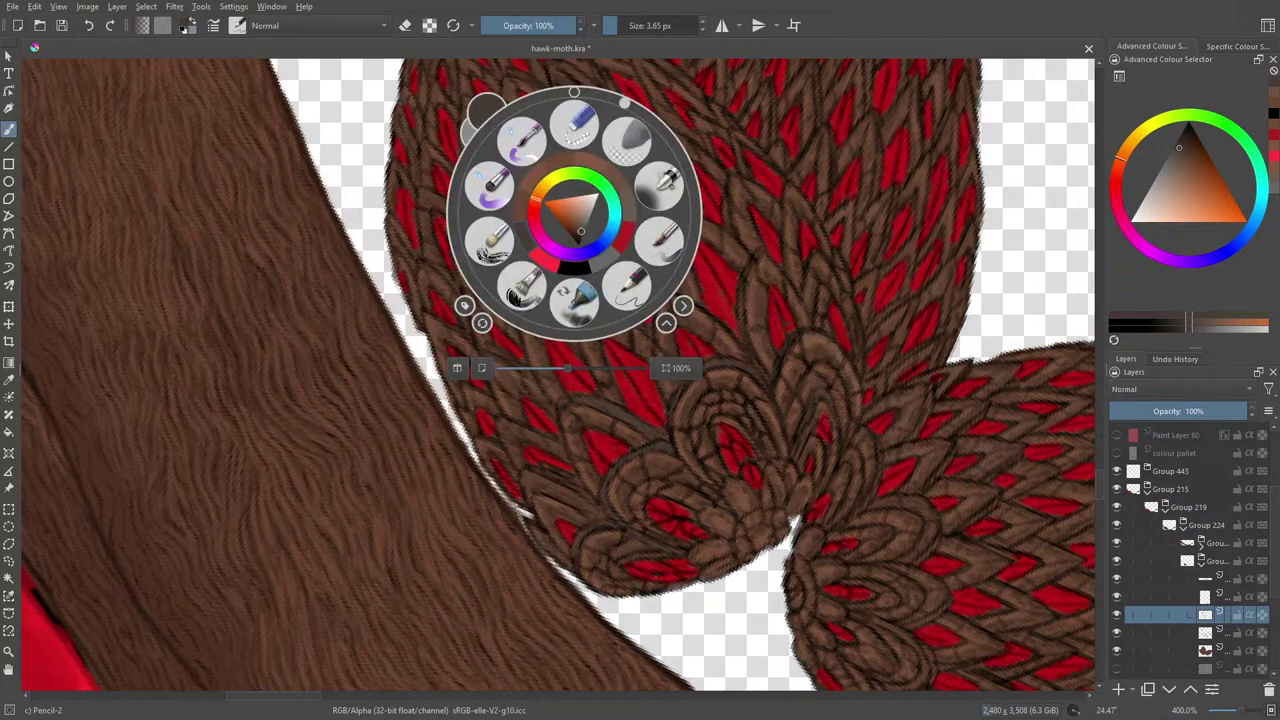
{"action": "left_click", "coordinate": [584, 234]}
{"action": "left_click", "coordinate": [612, 338]}
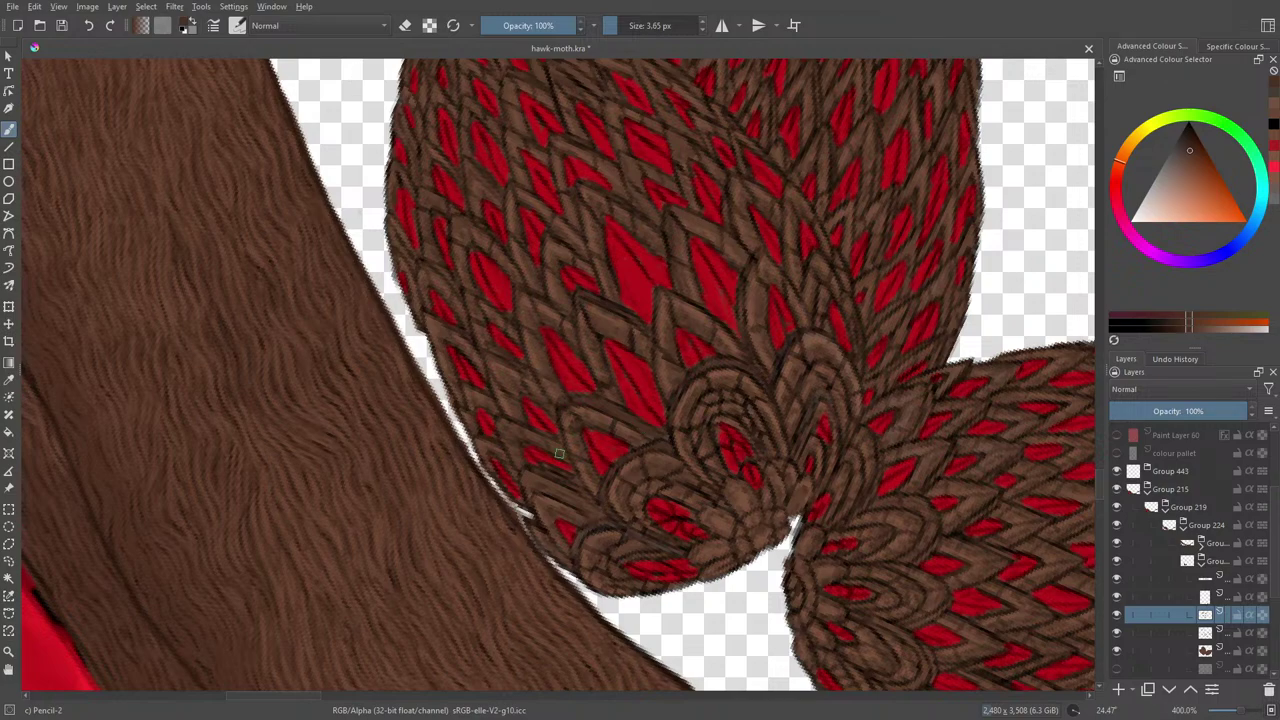
Step: Try progressively darker, near-black browns on the first pod's lower scales and erase the test shading with Eraser Circle
{"action": "right_click", "coordinate": [547, 505]}
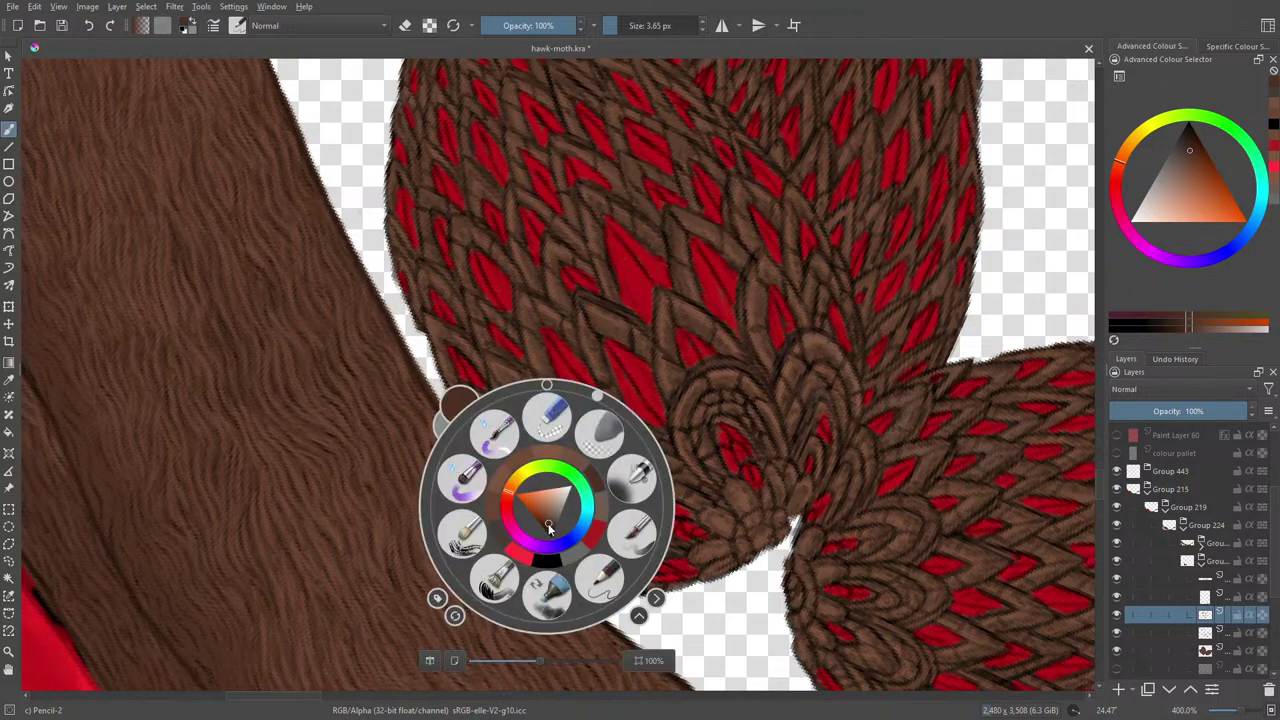
{"action": "left_click_drag", "start_coordinate": [548, 528], "coordinate": [552, 530]}
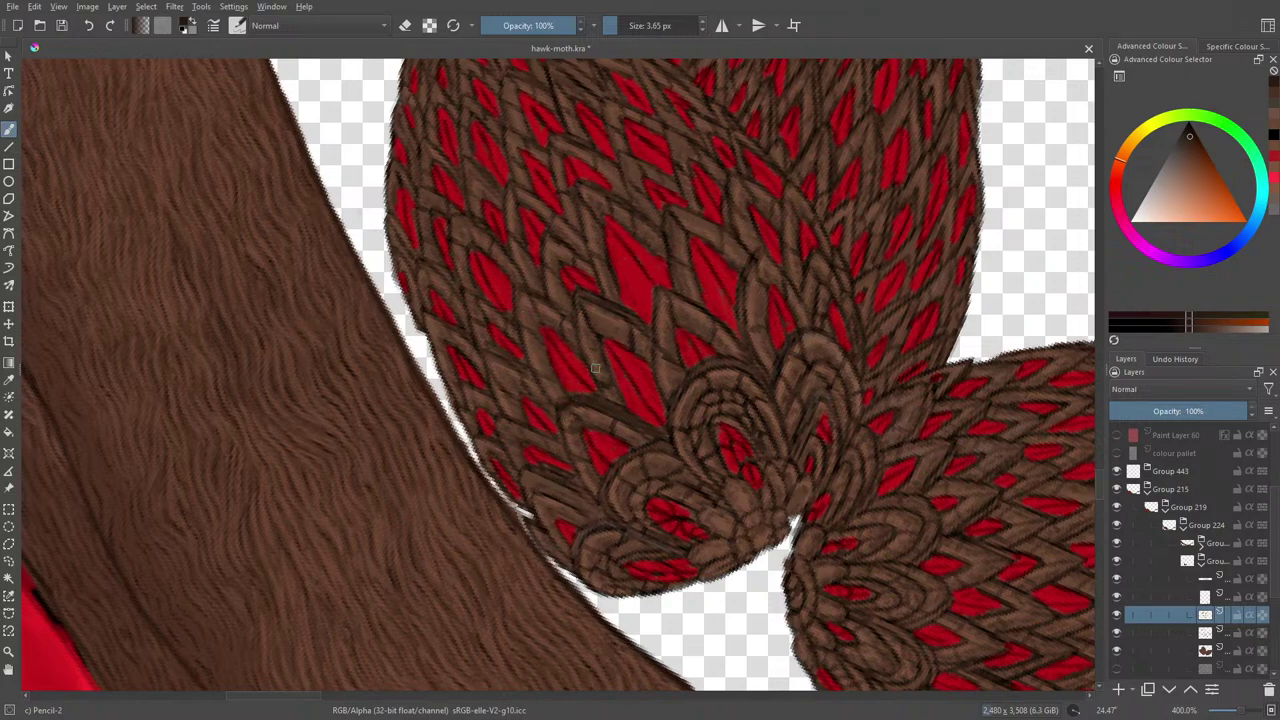
{"action": "right_click", "coordinate": [585, 396]}
{"action": "left_click", "coordinate": [586, 428]}
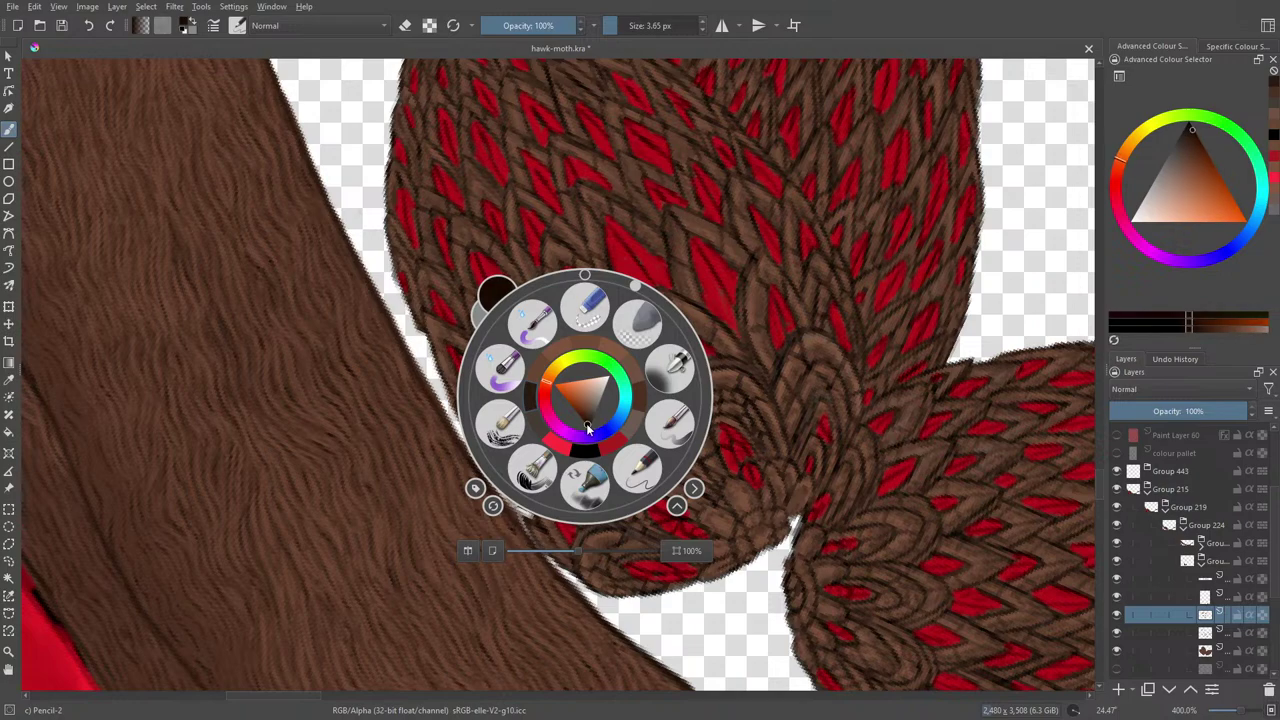
{"action": "right_click", "coordinate": [638, 418]}
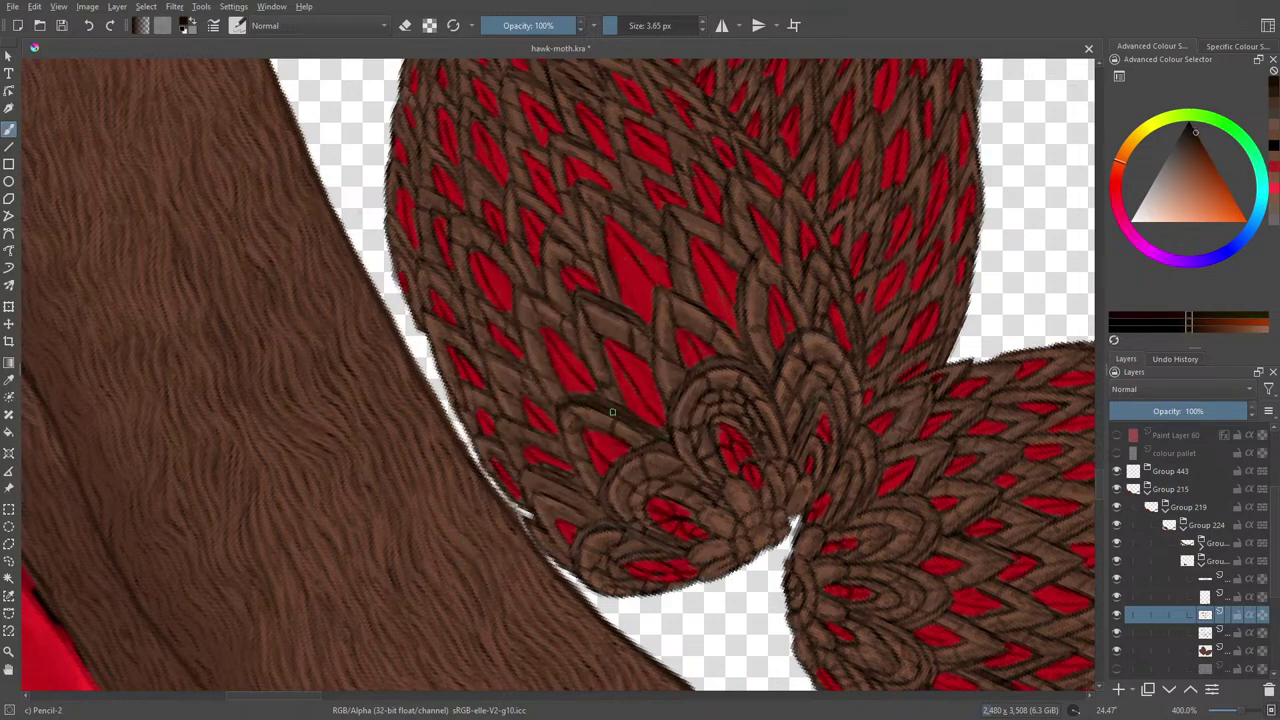
{"action": "key", "text": "e"}
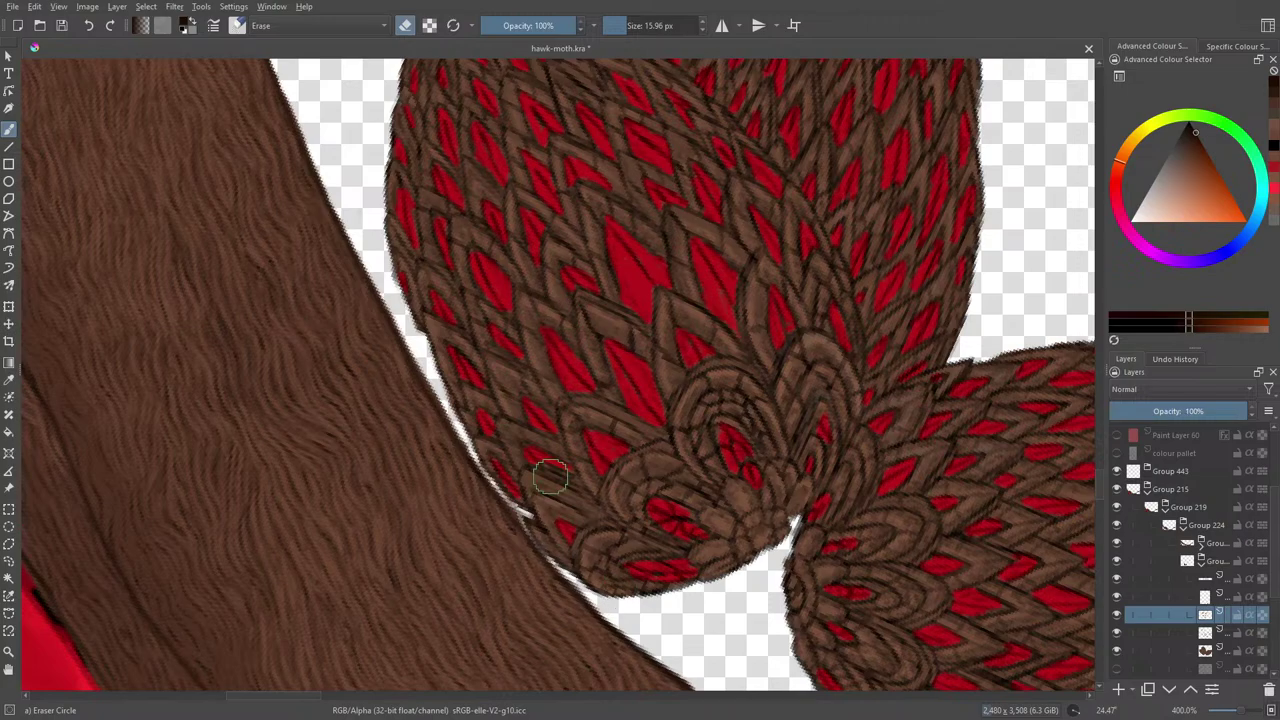
{"action": "key", "text": "e"}
Step: Try shading around the rounded scales at the first pod's base in dark greyish brown
{"action": "right_click", "coordinate": [600, 345]}
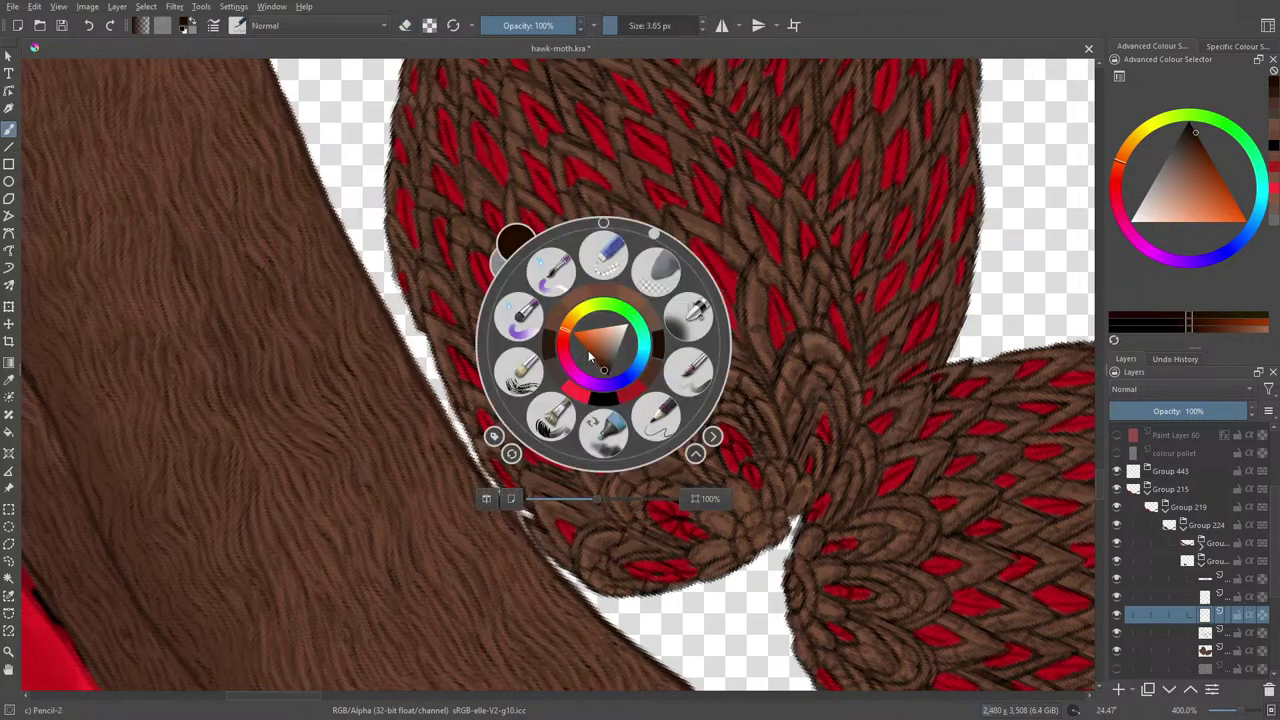
{"action": "left_click_drag", "start_coordinate": [647, 232], "coordinate": [546, 243]}
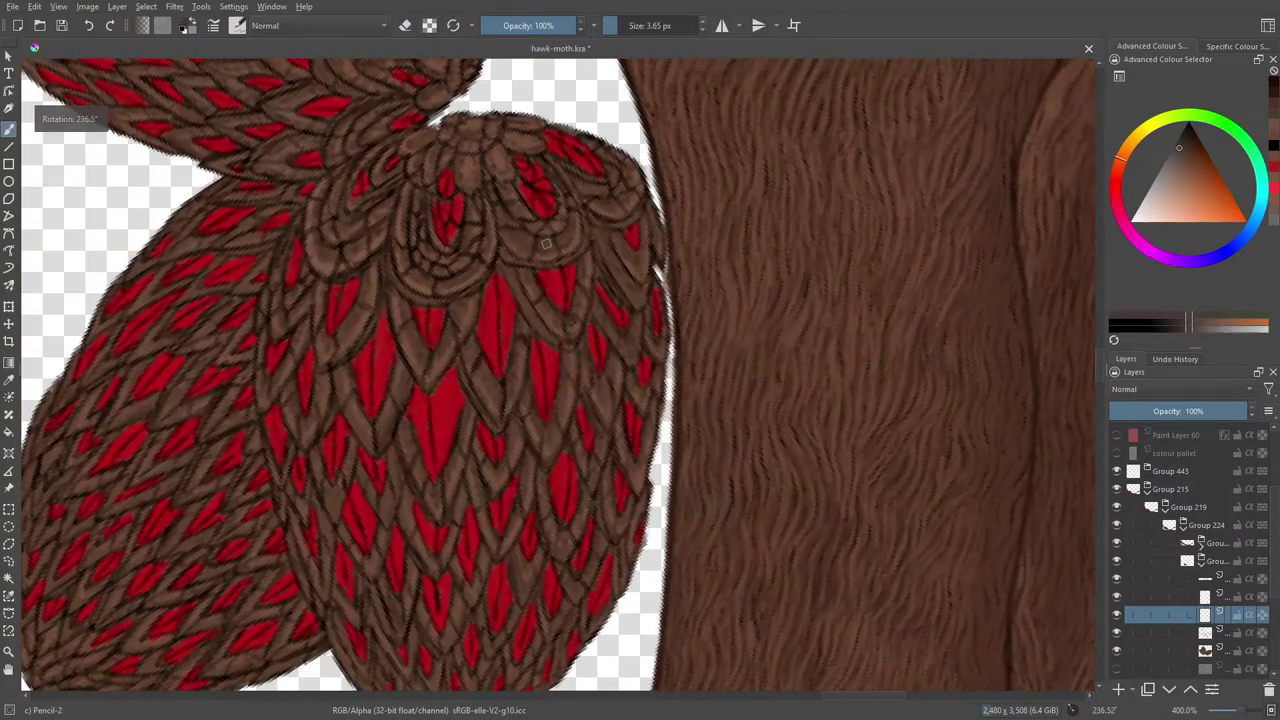
{"action": "right_click", "coordinate": [502, 203]}
{"action": "left_click", "coordinate": [337, 234]}
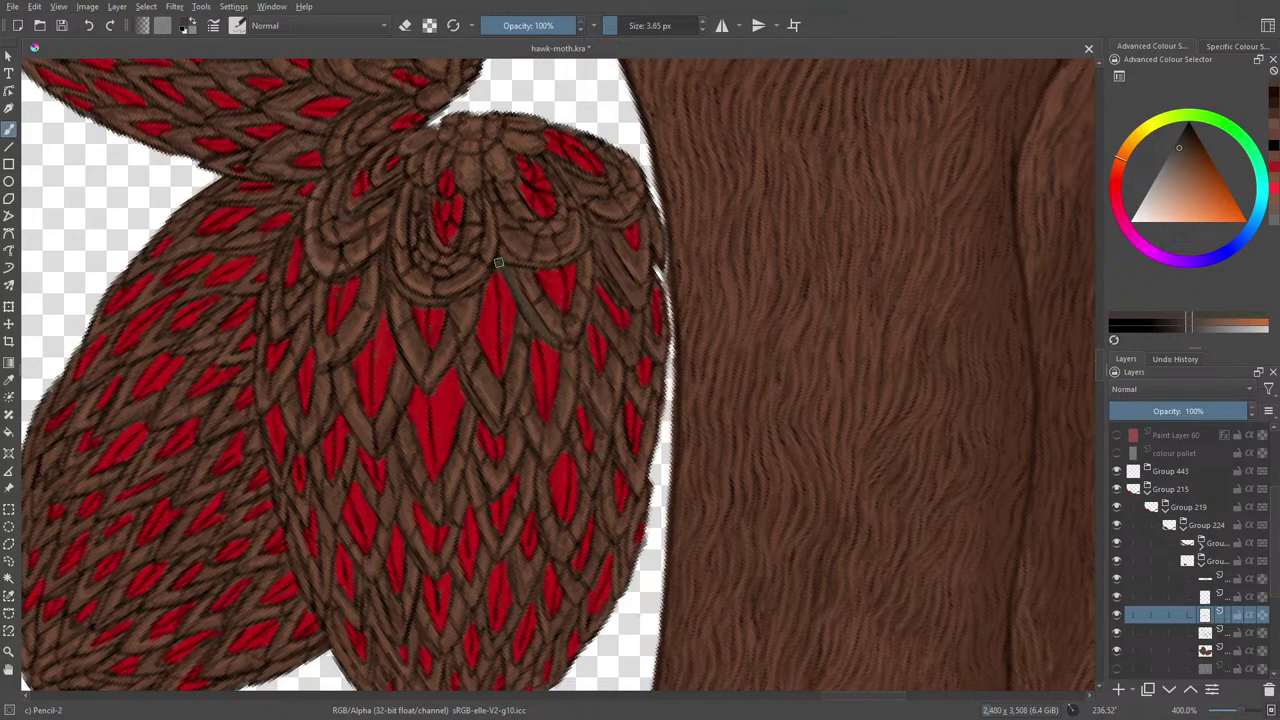
Step: Choose a warm dark brown, erase the greyish strokes below the rounded scales and shade the first pod's scales with Pencil-2
{"action": "right_click", "coordinate": [504, 288]}
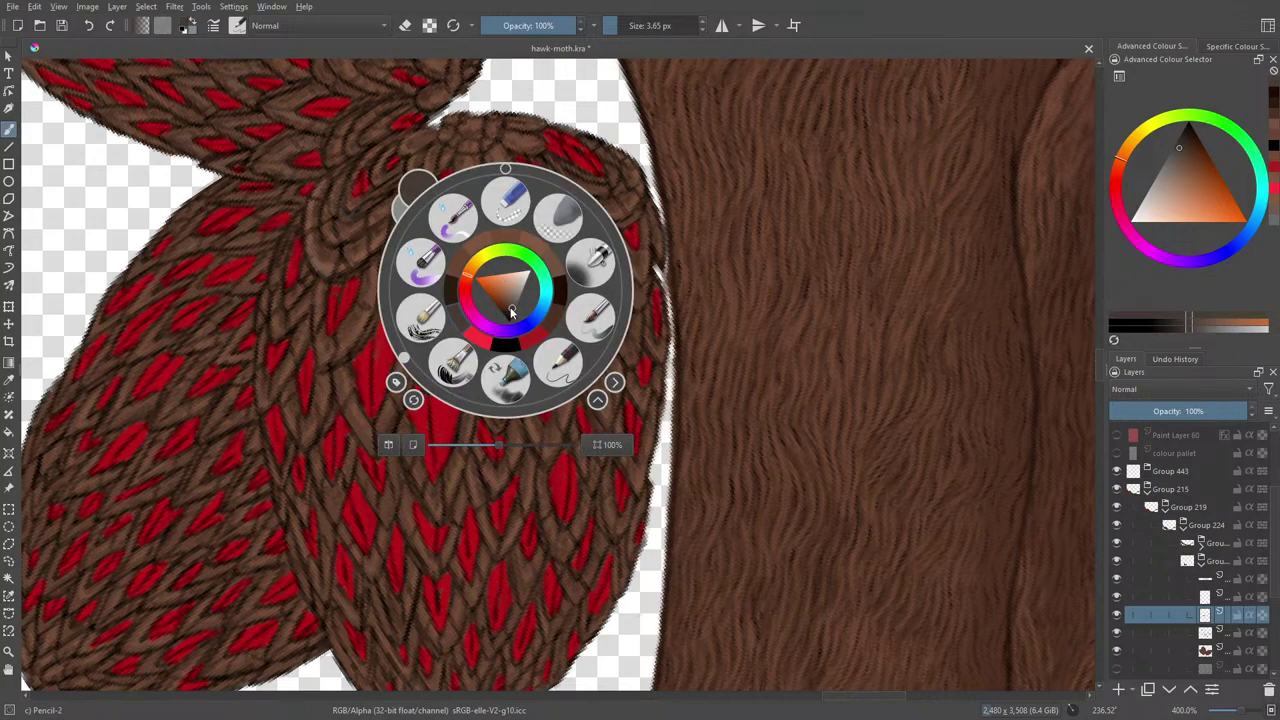
{"action": "left_click", "coordinate": [510, 312]}
{"action": "left_click", "coordinate": [398, 196]}
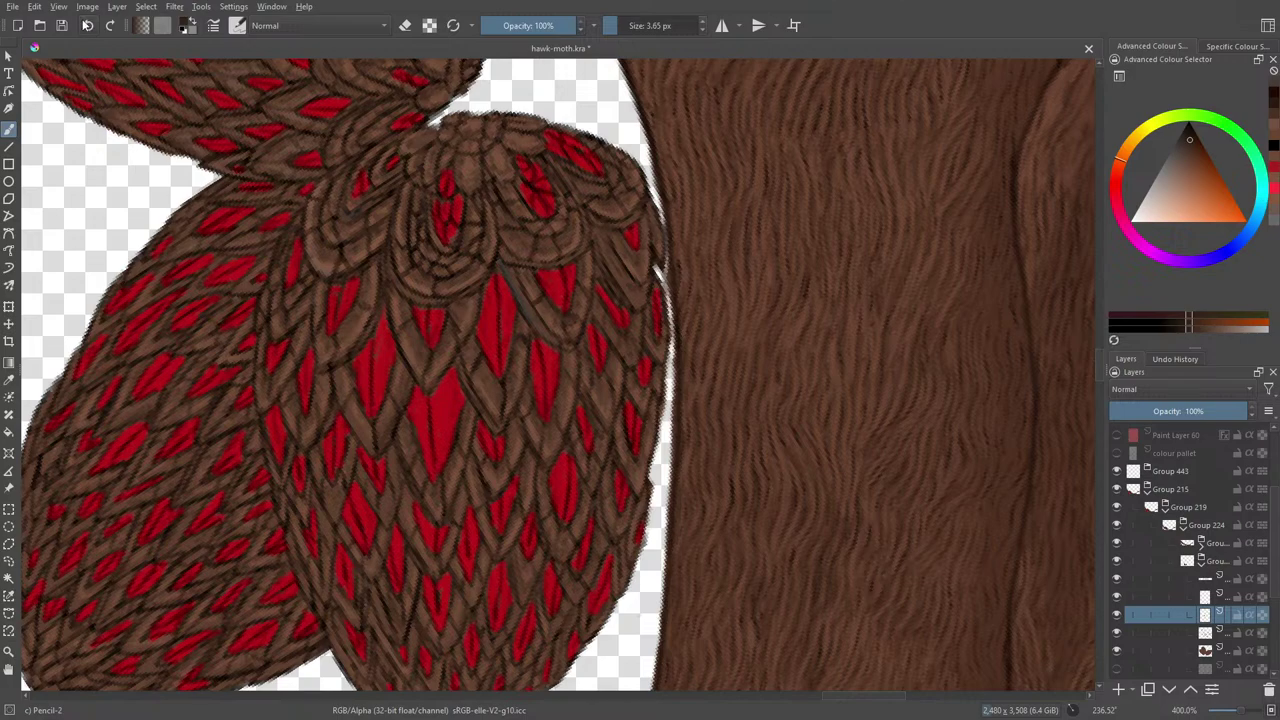
{"action": "key", "text": "e"}
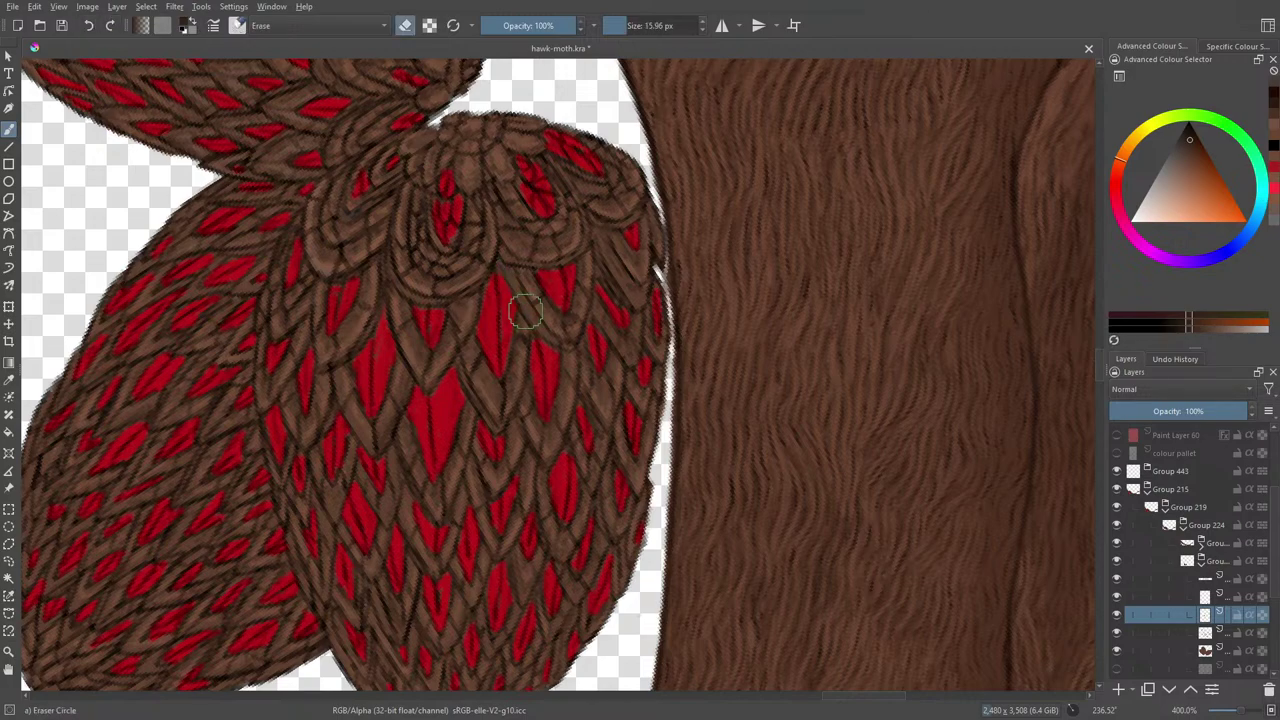
{"action": "key", "text": "e"}
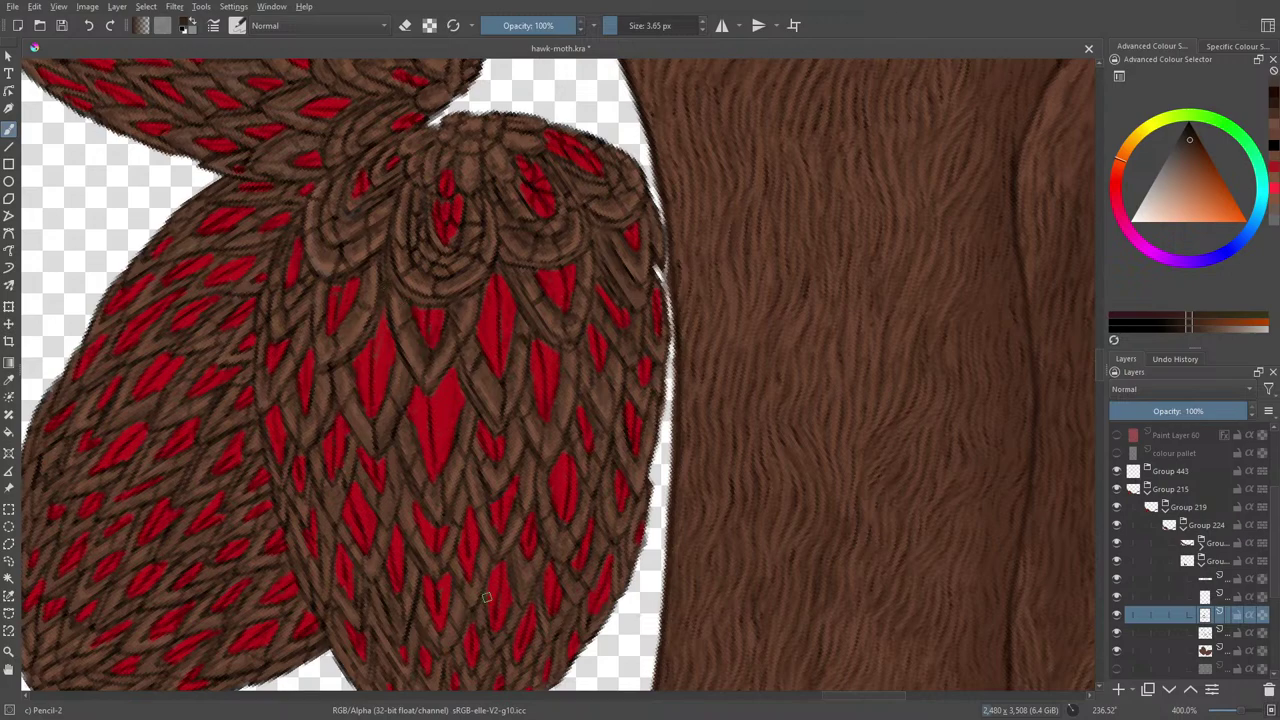
Step: Examine the shading on the pods up close and against the tree and the whole drawing
{"action": "left_click_drag", "start_coordinate": [835, 693], "coordinate": [815, 702]}
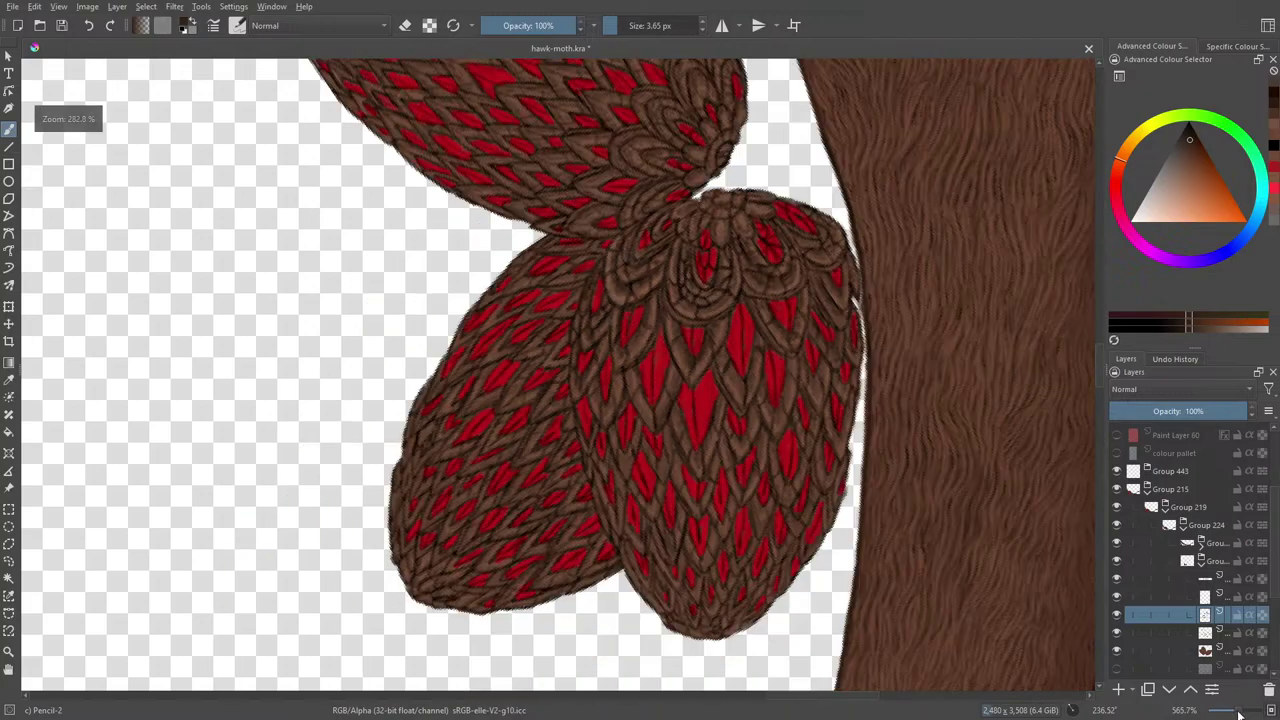
{"action": "scroll", "coordinate": [1238, 712], "scroll_direction": "down", "scroll_amount": 5}
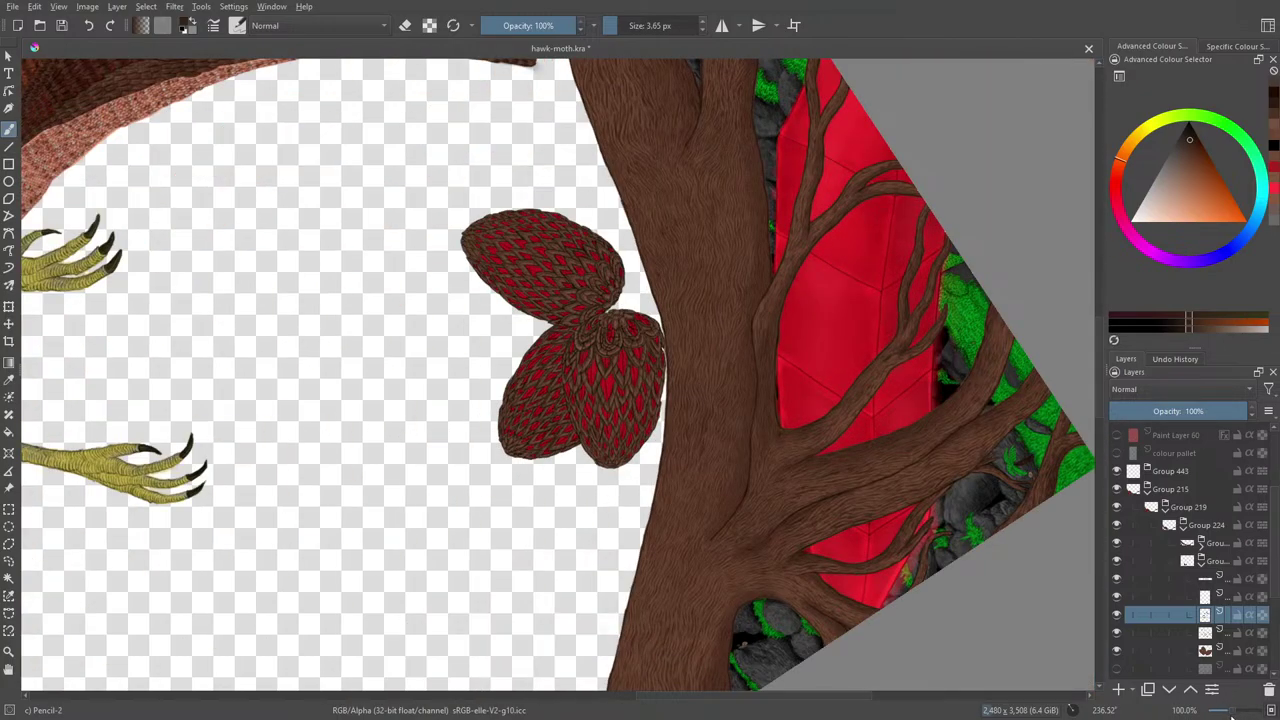
{"action": "scroll", "coordinate": [1234, 716], "scroll_direction": "up", "scroll_amount": 2}
{"action": "scroll", "coordinate": [1234, 714], "scroll_direction": "down", "scroll_amount": 5}
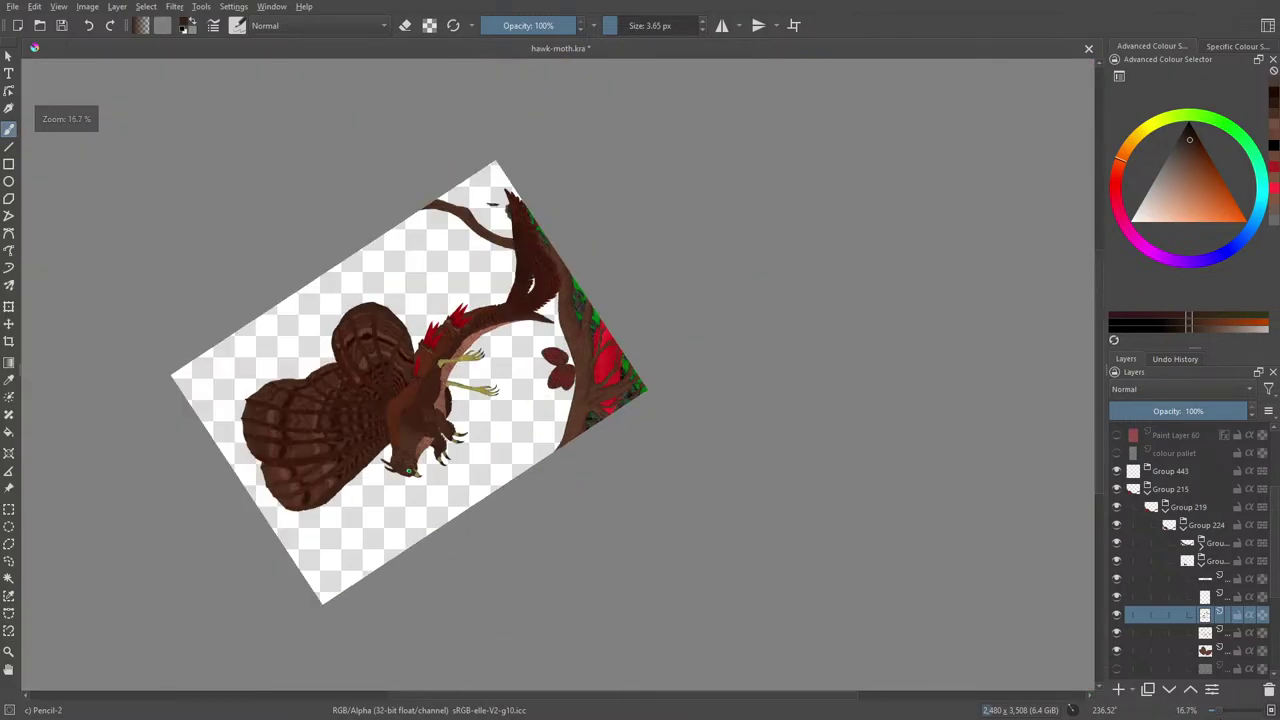
{"action": "scroll", "coordinate": [1234, 714], "scroll_direction": "up", "scroll_amount": 4}
{"action": "scroll", "coordinate": [1234, 716], "scroll_direction": "up", "scroll_amount": 3}
{"action": "scroll", "coordinate": [1235, 716], "scroll_direction": "down", "scroll_amount": 5}
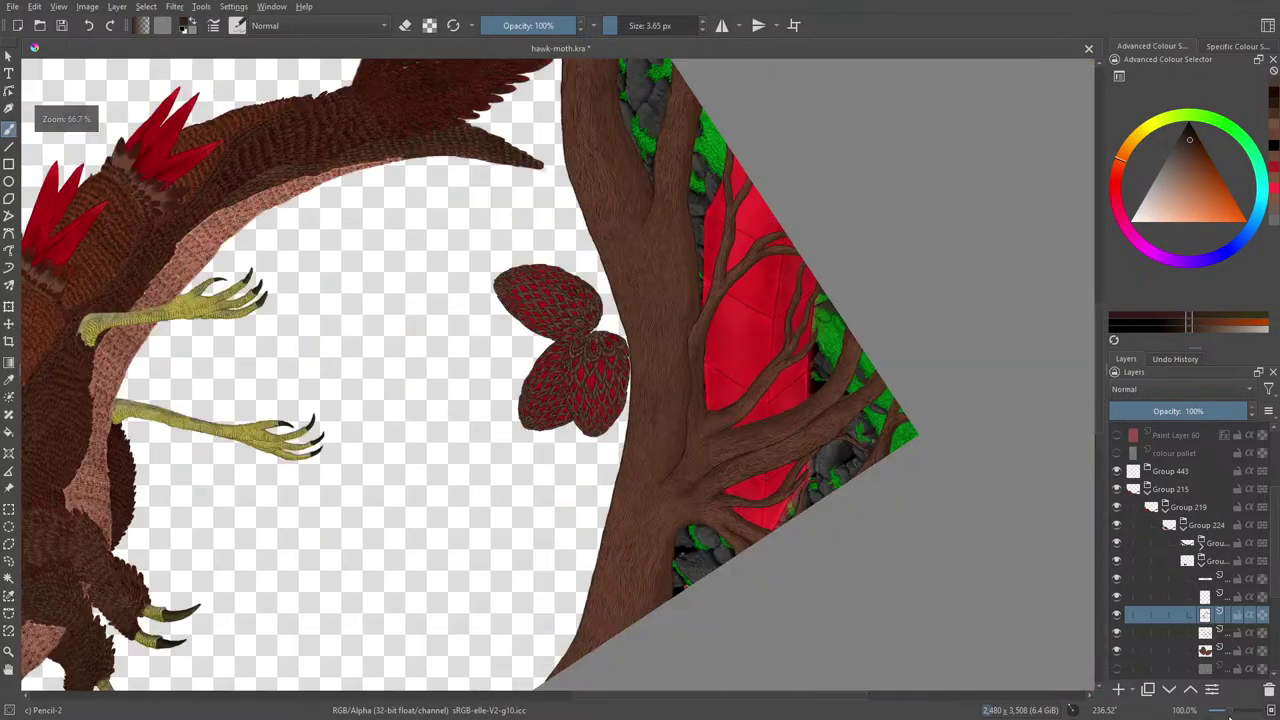
{"action": "scroll", "coordinate": [1236, 716], "scroll_direction": "up", "scroll_amount": 4}
{"action": "scroll", "coordinate": [1237, 716], "scroll_direction": "down", "scroll_amount": 5}
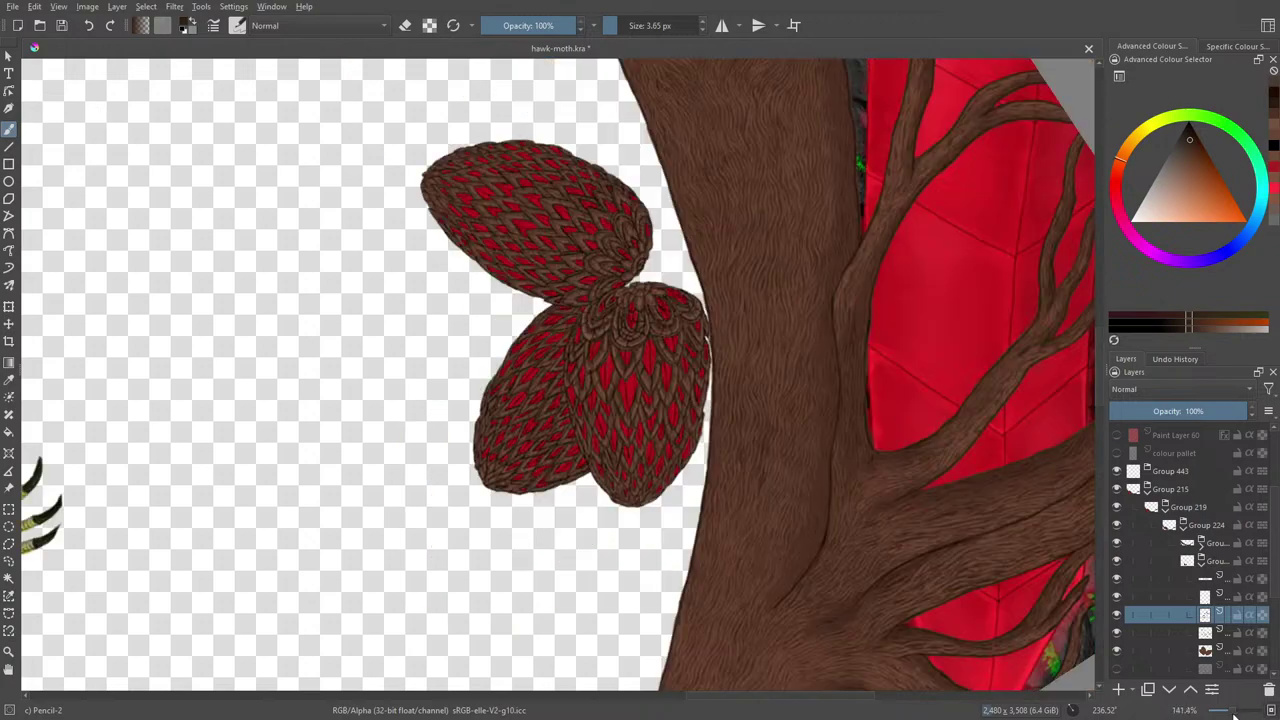
{"action": "scroll", "coordinate": [1231, 716], "scroll_direction": "up", "scroll_amount": 2}
{"action": "scroll", "coordinate": [1231, 716], "scroll_direction": "down", "scroll_amount": 2}
{"action": "scroll", "coordinate": [1232, 716], "scroll_direction": "up", "scroll_amount": 2}
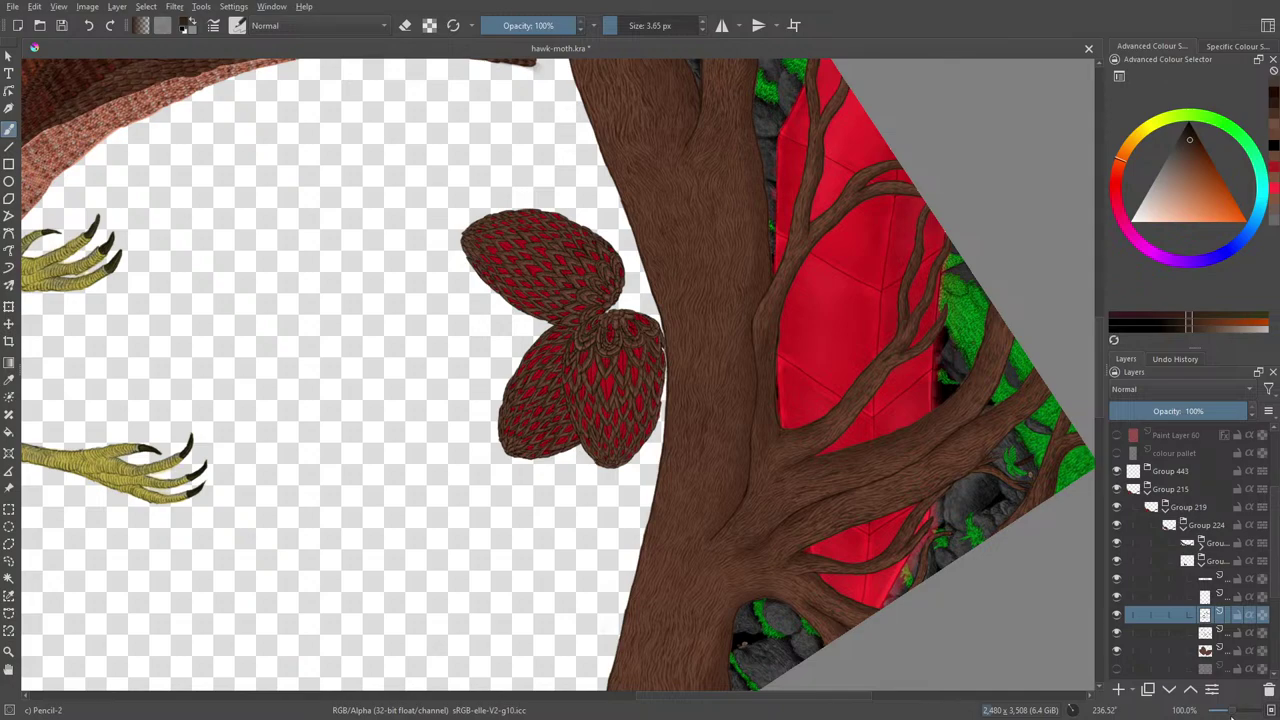
{"action": "scroll", "coordinate": [1232, 716], "scroll_direction": "up", "scroll_amount": 1}
{"action": "scroll", "coordinate": [1233, 716], "scroll_direction": "down", "scroll_amount": 1}
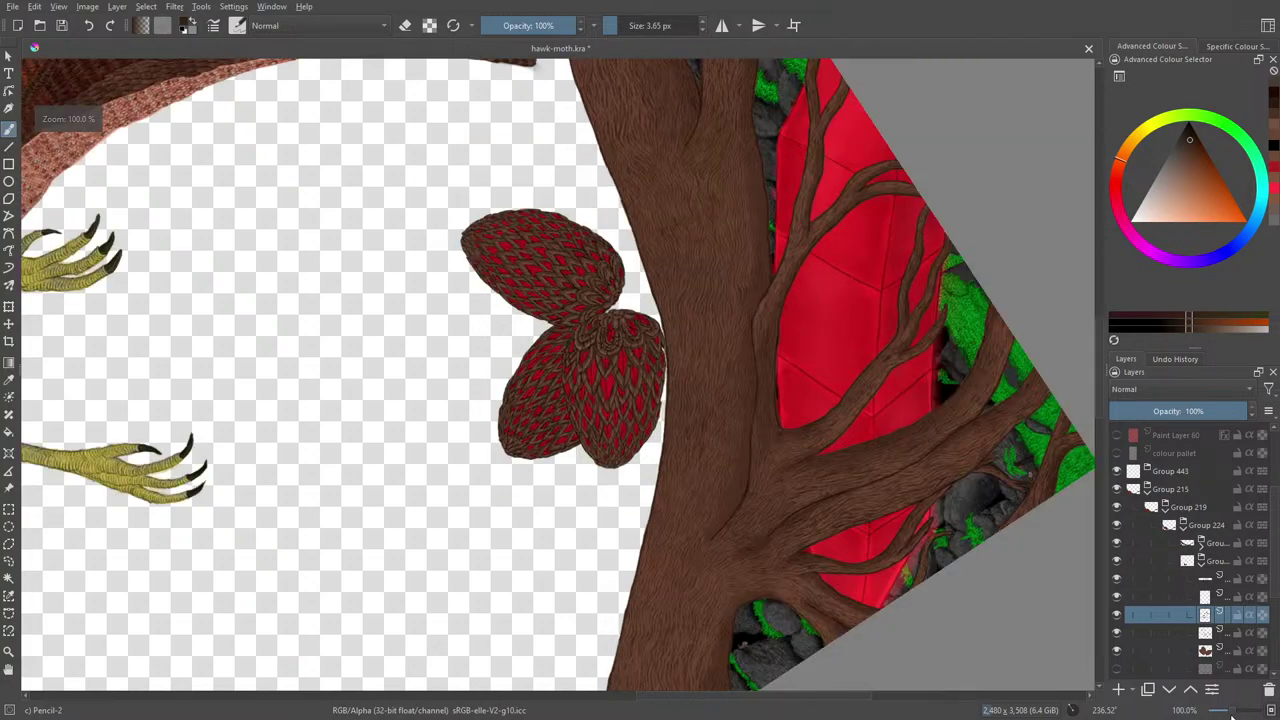
Step: Continue the dark-brown shading on the first pod's scales down to its tip
{"action": "scroll", "coordinate": [1235, 716], "scroll_direction": "up", "scroll_amount": 2}
{"action": "scroll", "coordinate": [1237, 716], "scroll_direction": "up", "scroll_amount": 1}
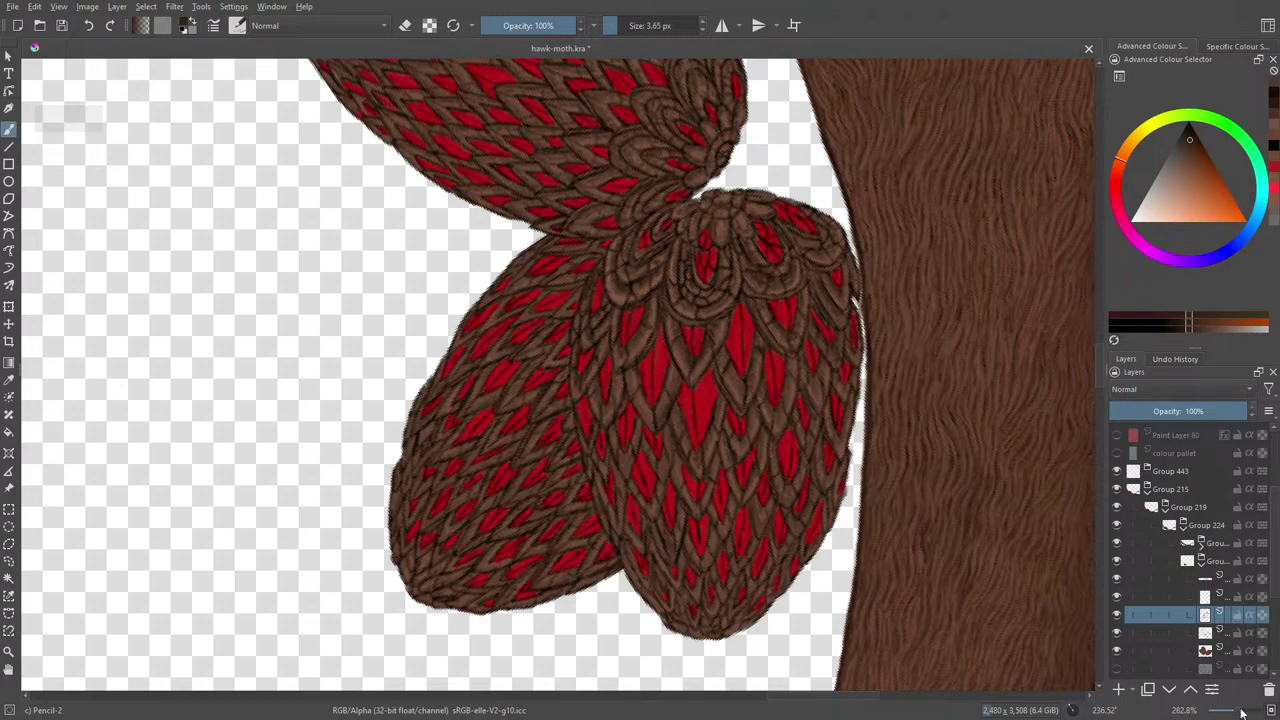
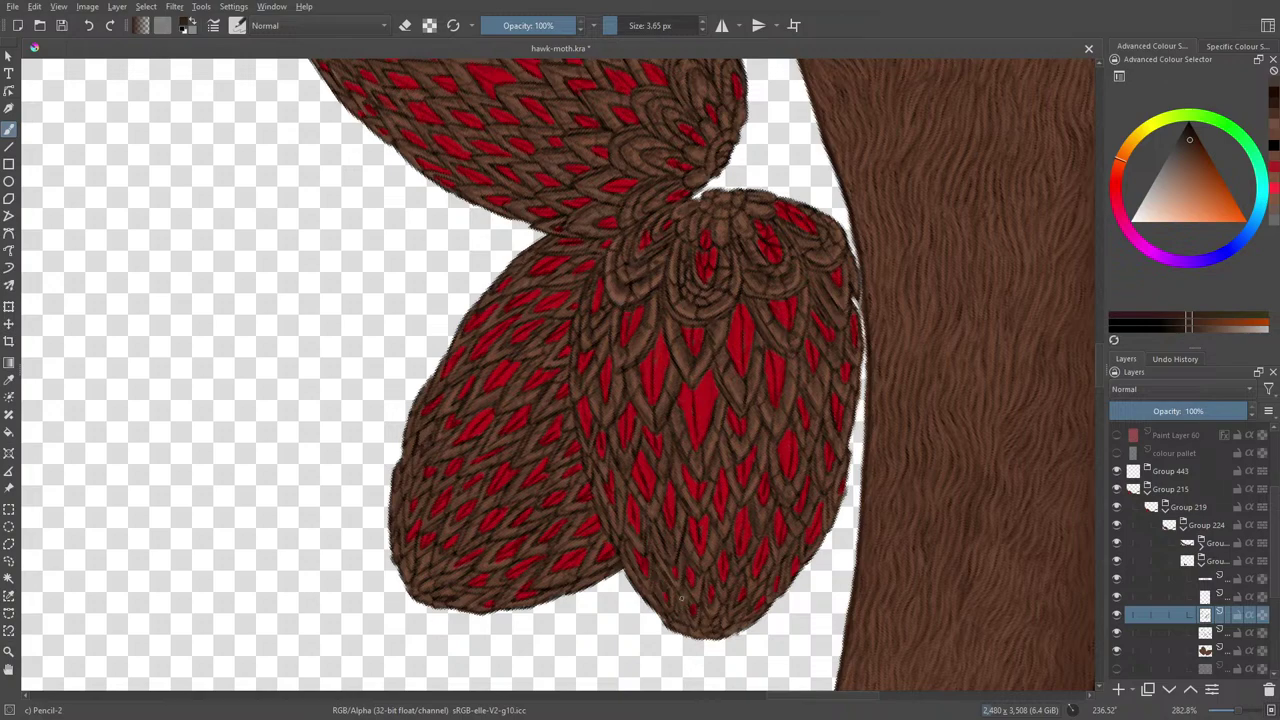
{"action": "left_click_drag", "start_coordinate": [675, 627], "coordinate": [686, 630]}
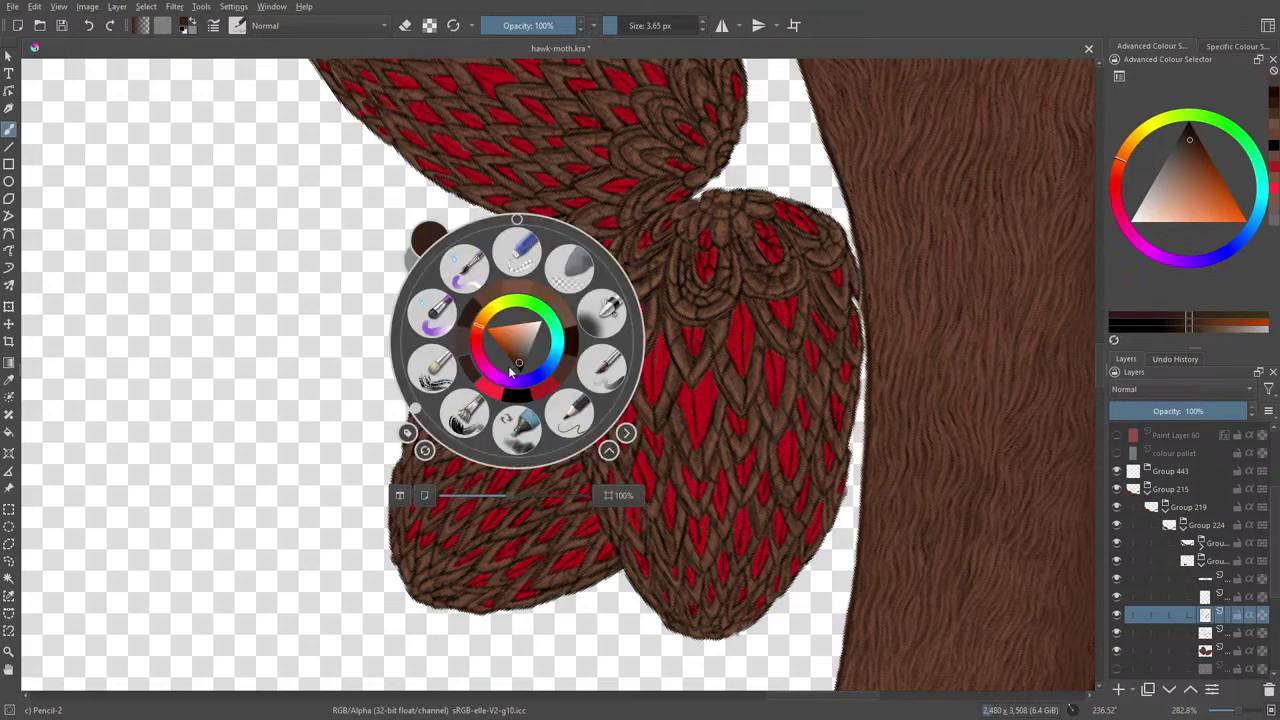
Step: Continue the dark-brown shading on the scales of the lower middle pod and switch to Eraser Circle
{"action": "right_click", "coordinate": [517, 340]}
{"action": "left_click_drag", "start_coordinate": [414, 410], "coordinate": [540, 450]}
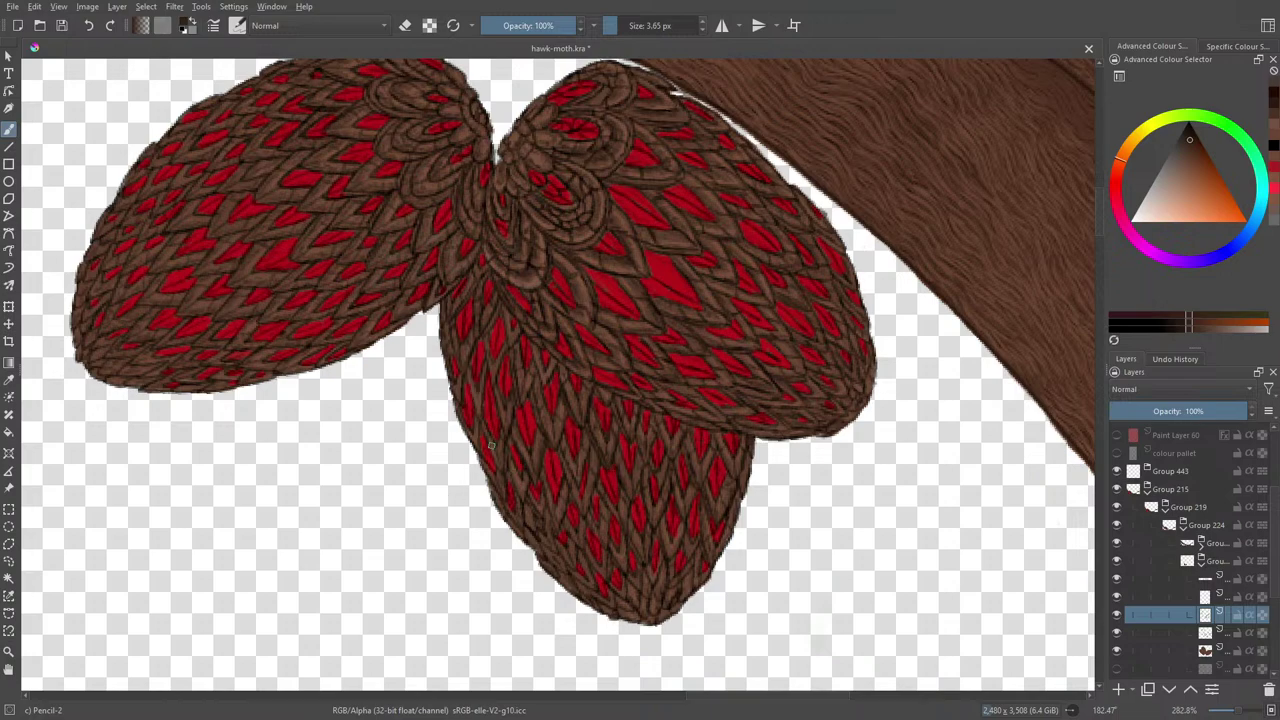
{"action": "key", "text": "e"}
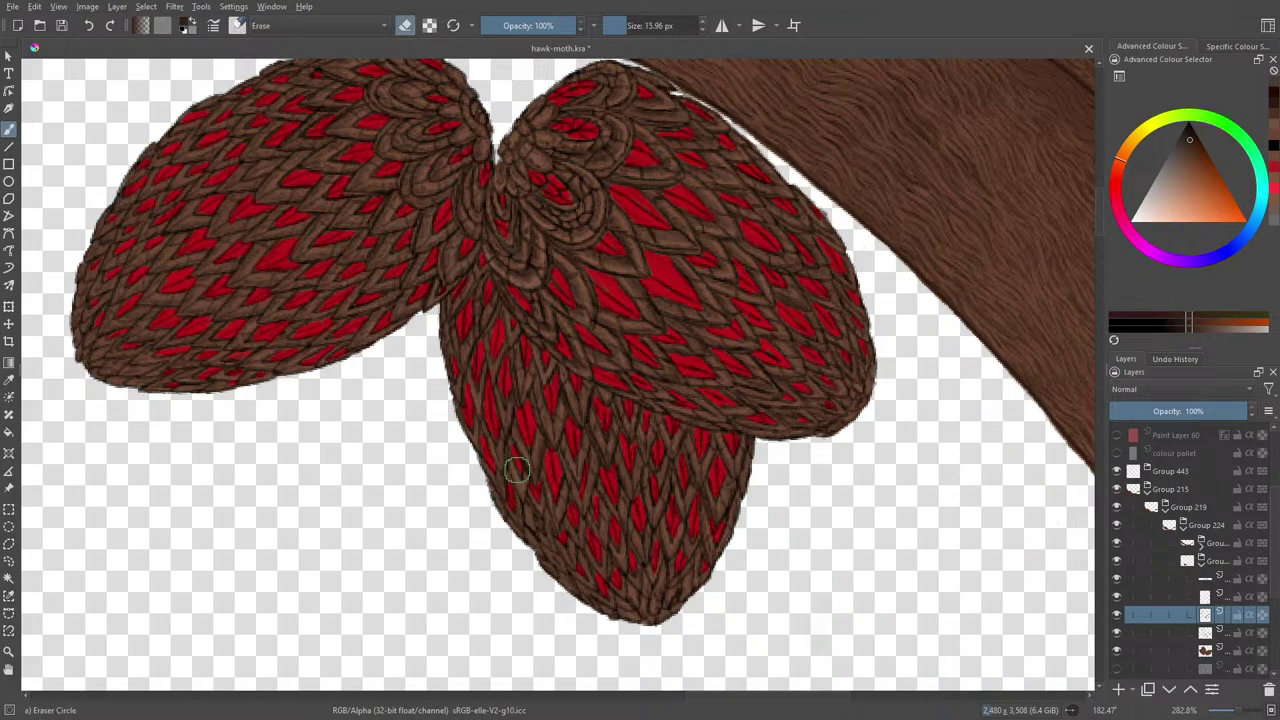
Step: Compare the pods with and without the dark-brown shading, the light-brown highlights and the red scale centres by toggling each layer's visibility
{"action": "left_click", "coordinate": [1117, 616]}
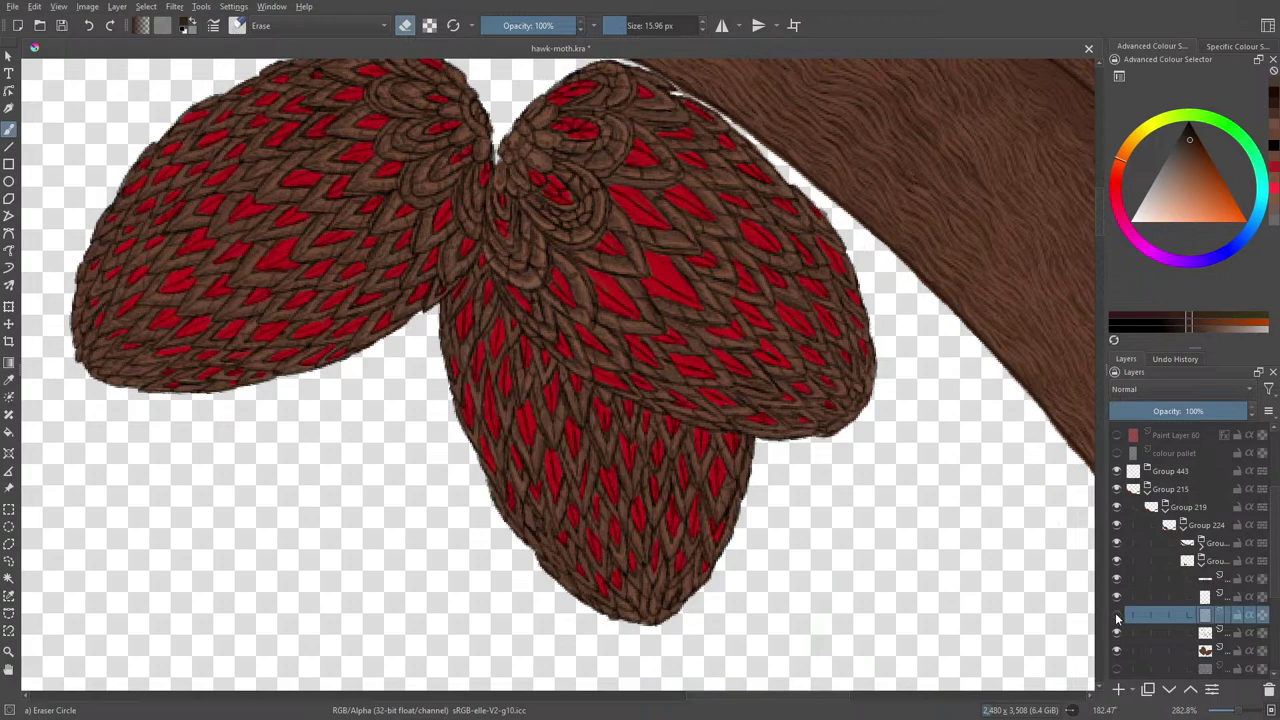
{"action": "left_click", "coordinate": [1117, 615]}
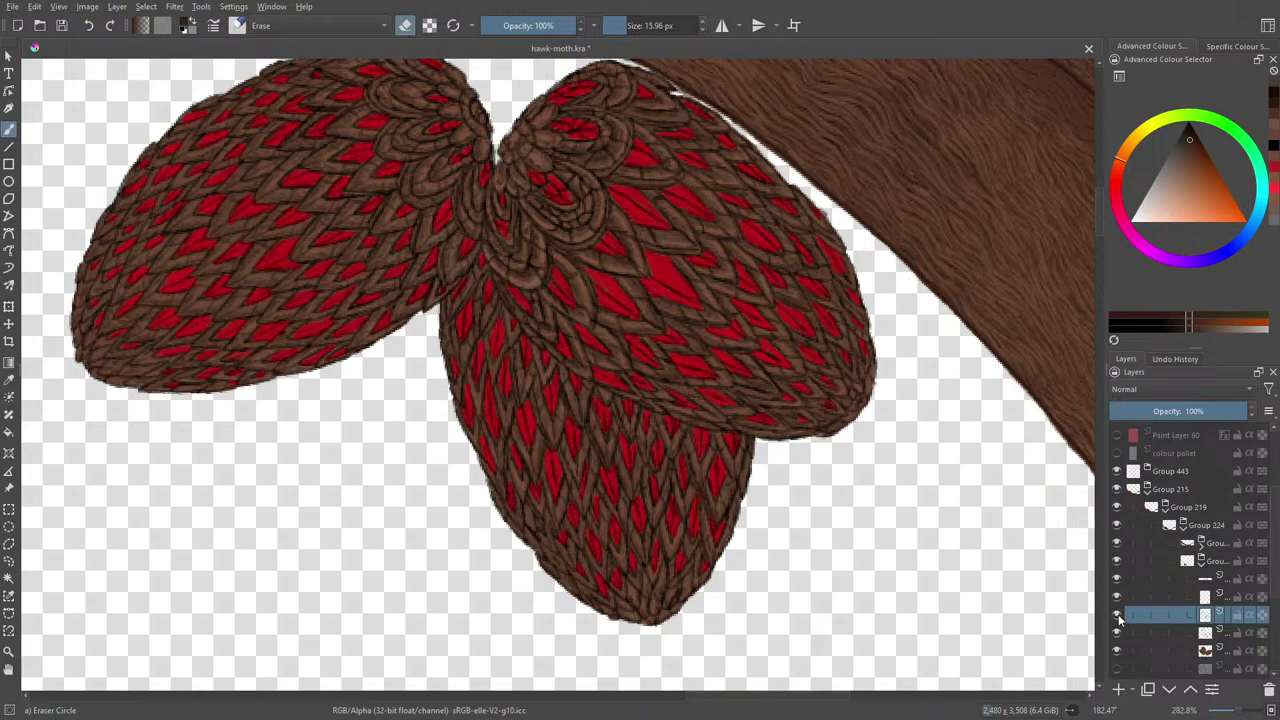
{"action": "left_click", "coordinate": [1117, 615]}
{"action": "left_click", "coordinate": [1117, 615]}
{"action": "left_click", "coordinate": [1117, 615]}
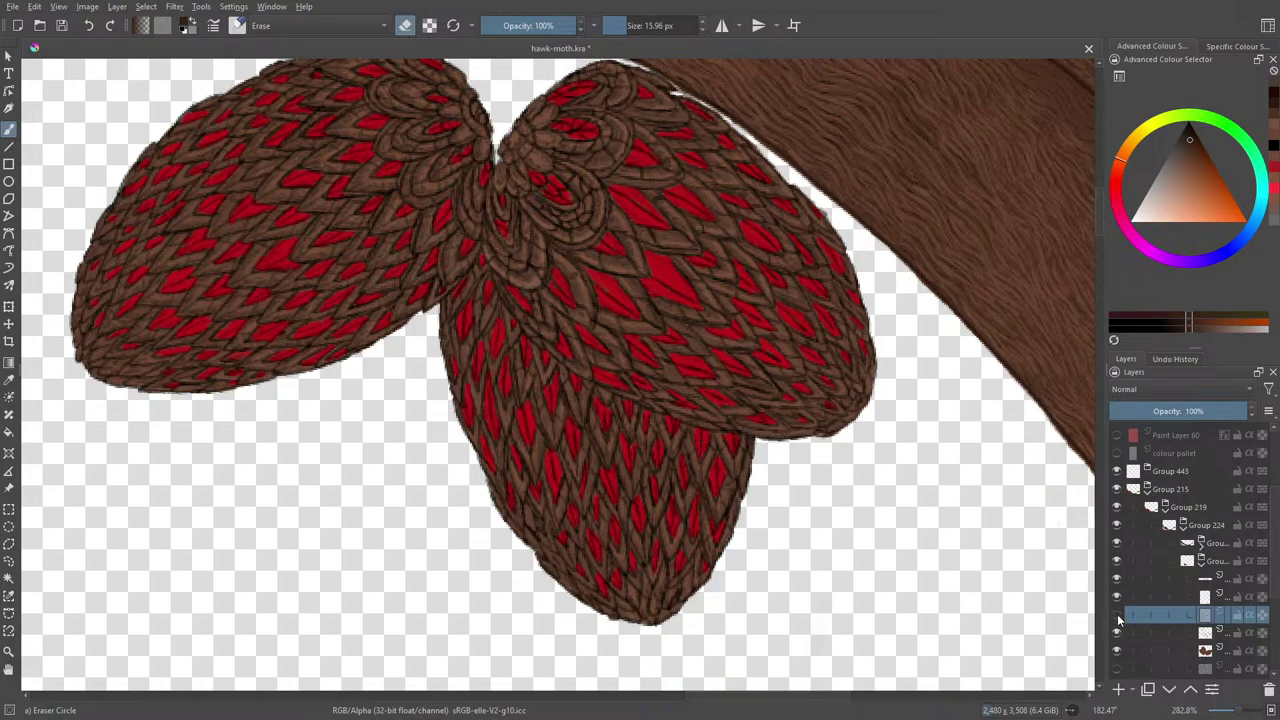
{"action": "left_click", "coordinate": [1117, 615]}
{"action": "left_click", "coordinate": [1117, 634]}
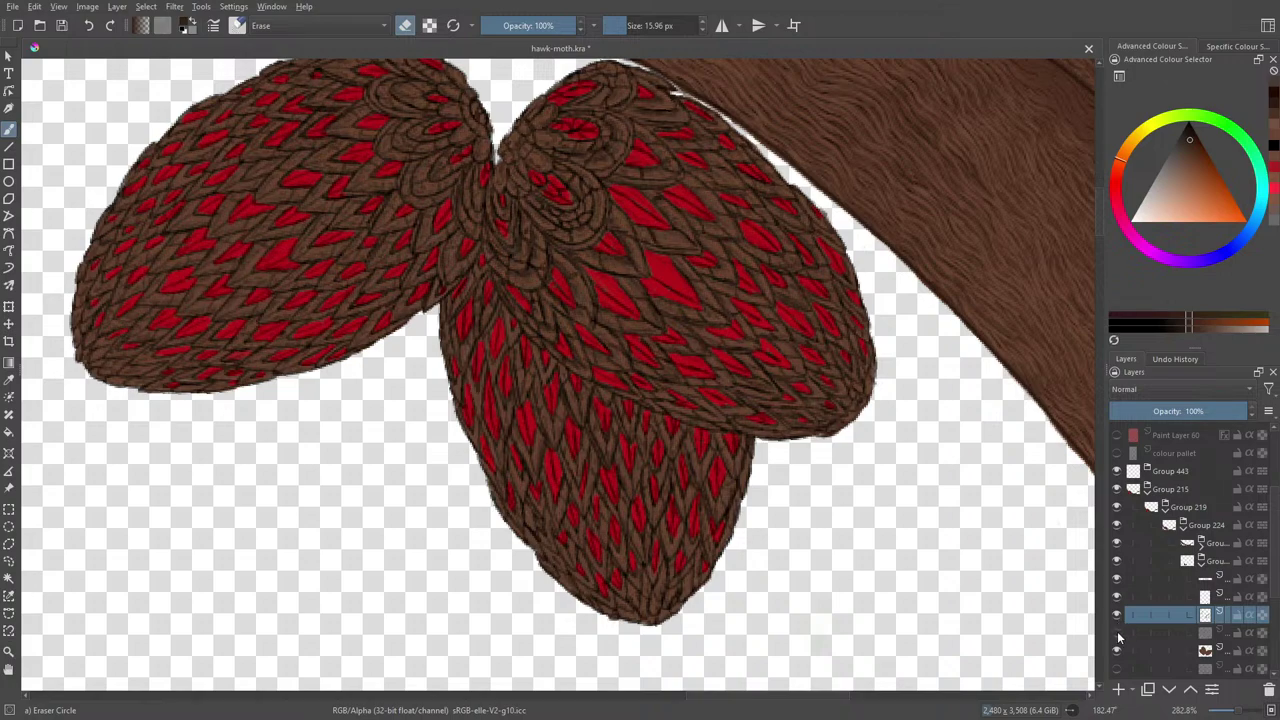
{"action": "left_click", "coordinate": [1117, 634]}
{"action": "left_click", "coordinate": [1117, 598]}
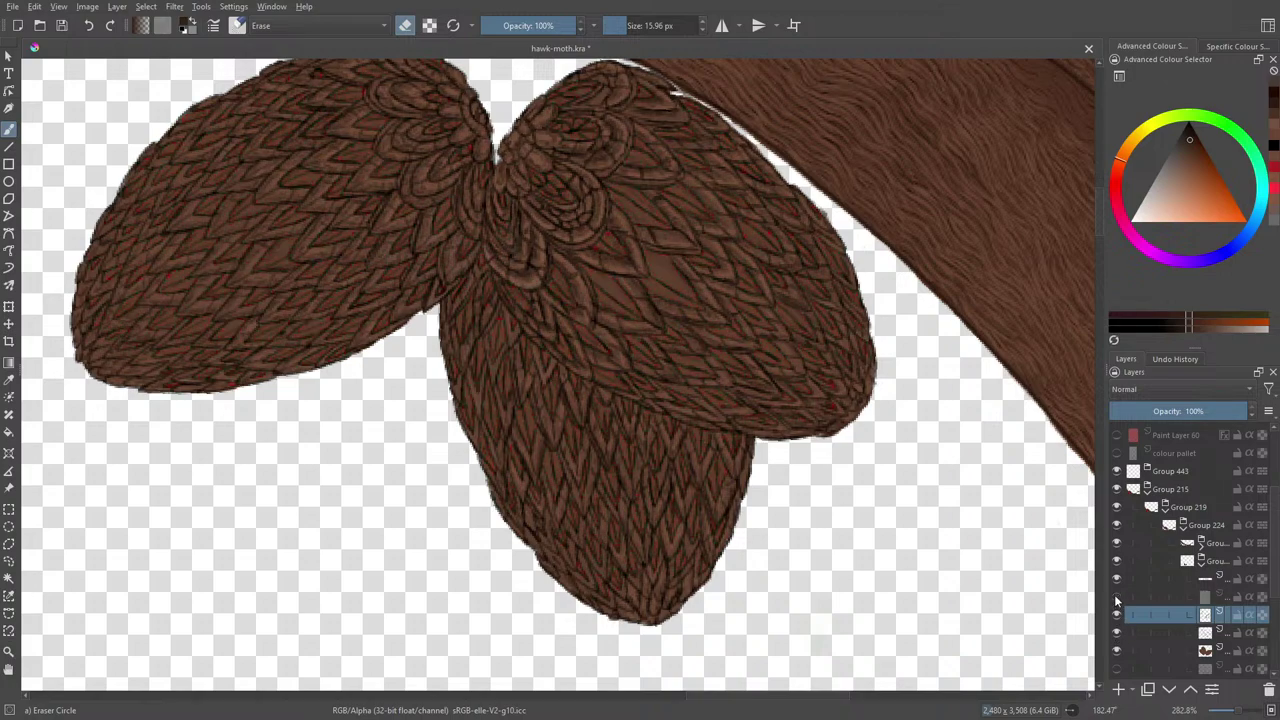
{"action": "left_click", "coordinate": [1116, 597]}
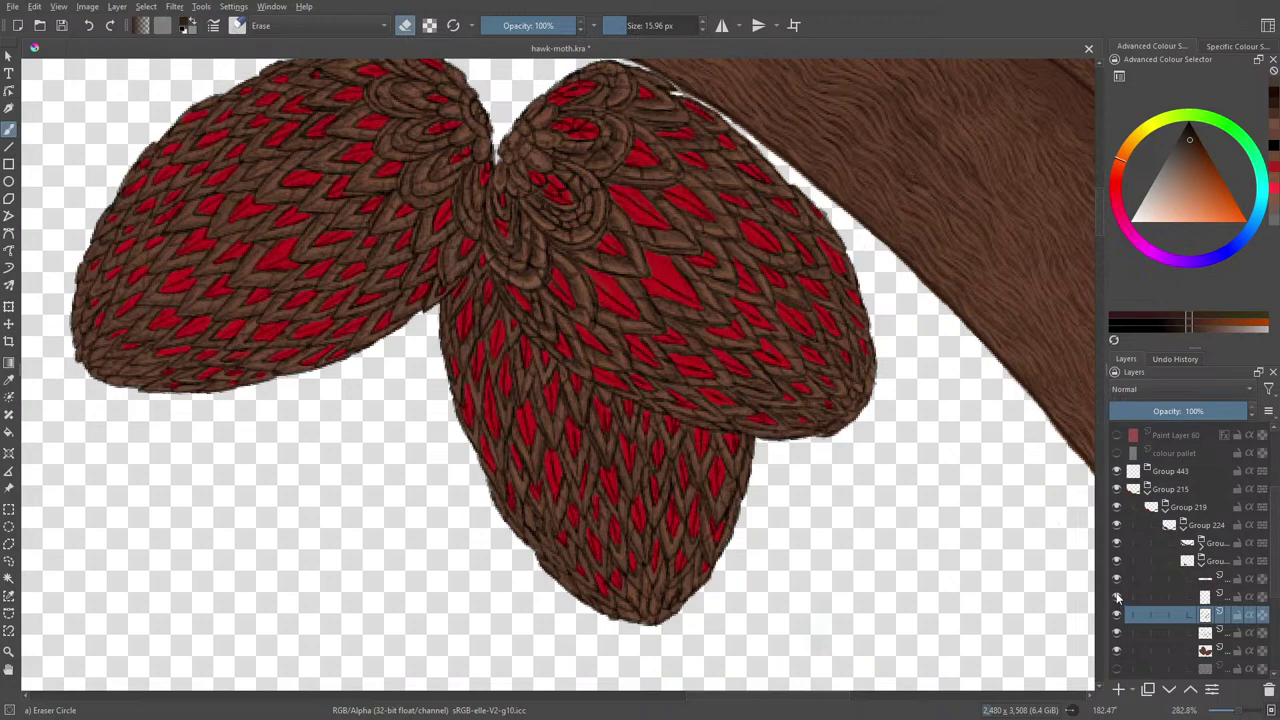
{"action": "left_click", "coordinate": [1116, 592]}
{"action": "left_click", "coordinate": [1117, 593]}
Step: Return to Pencil-2 on the top line layer of the pod group and touch up the pods' lines in black
{"action": "left_click", "coordinate": [1203, 578]}
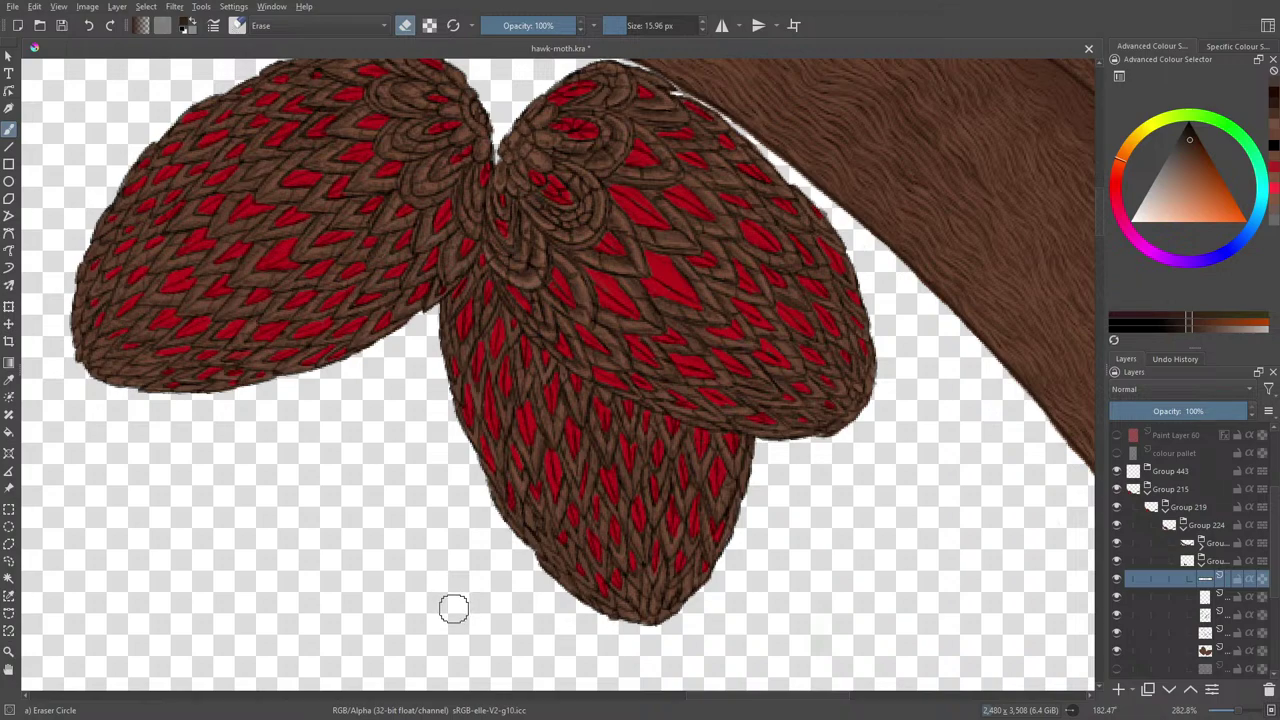
{"action": "key", "text": "e"}
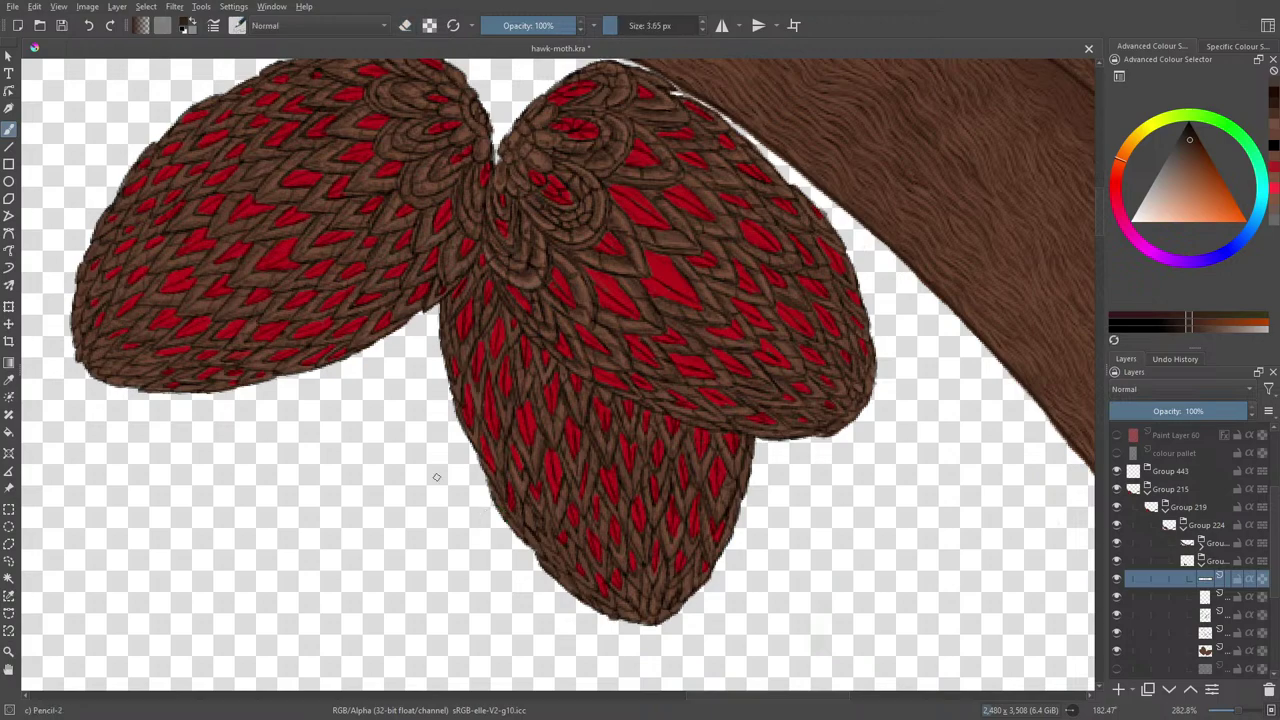
{"action": "right_click", "coordinate": [395, 487]}
{"action": "left_click", "coordinate": [308, 387]}
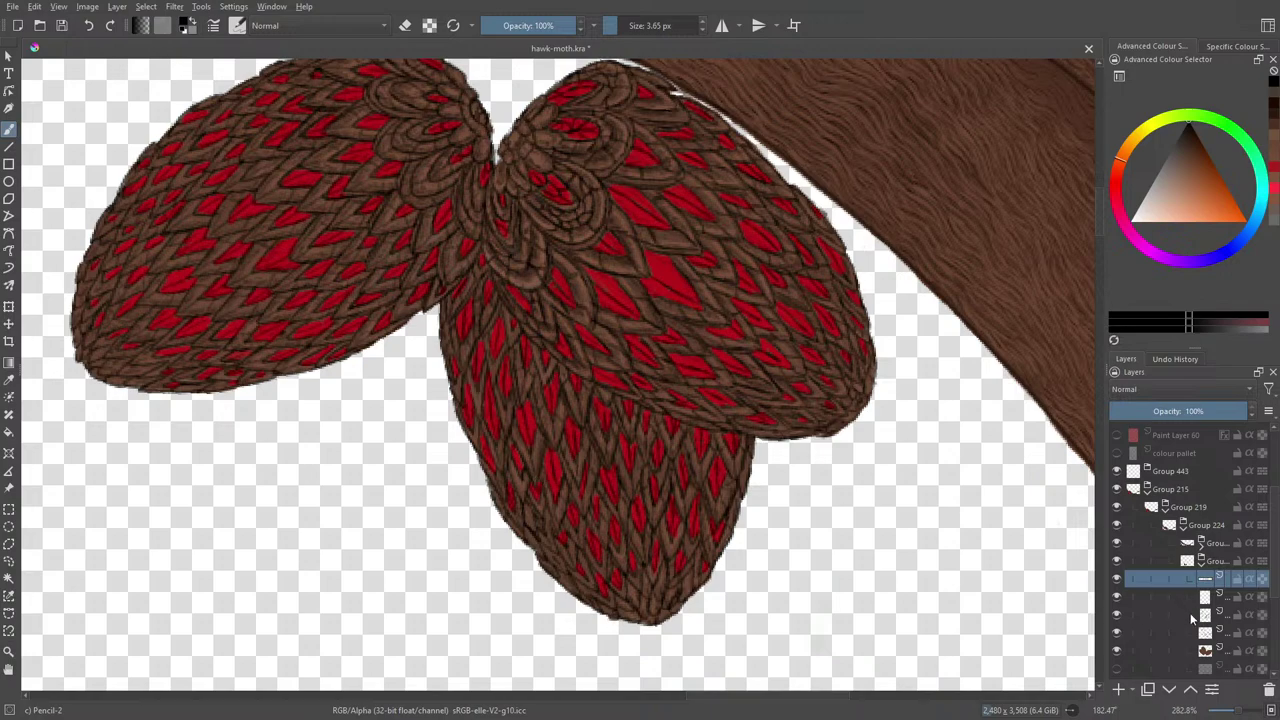
Step: Check what the red scale-centre layer and the light-brown highlight layer contribute by toggling their visibility
{"action": "left_click", "coordinate": [1125, 598]}
{"action": "left_click", "coordinate": [1117, 597]}
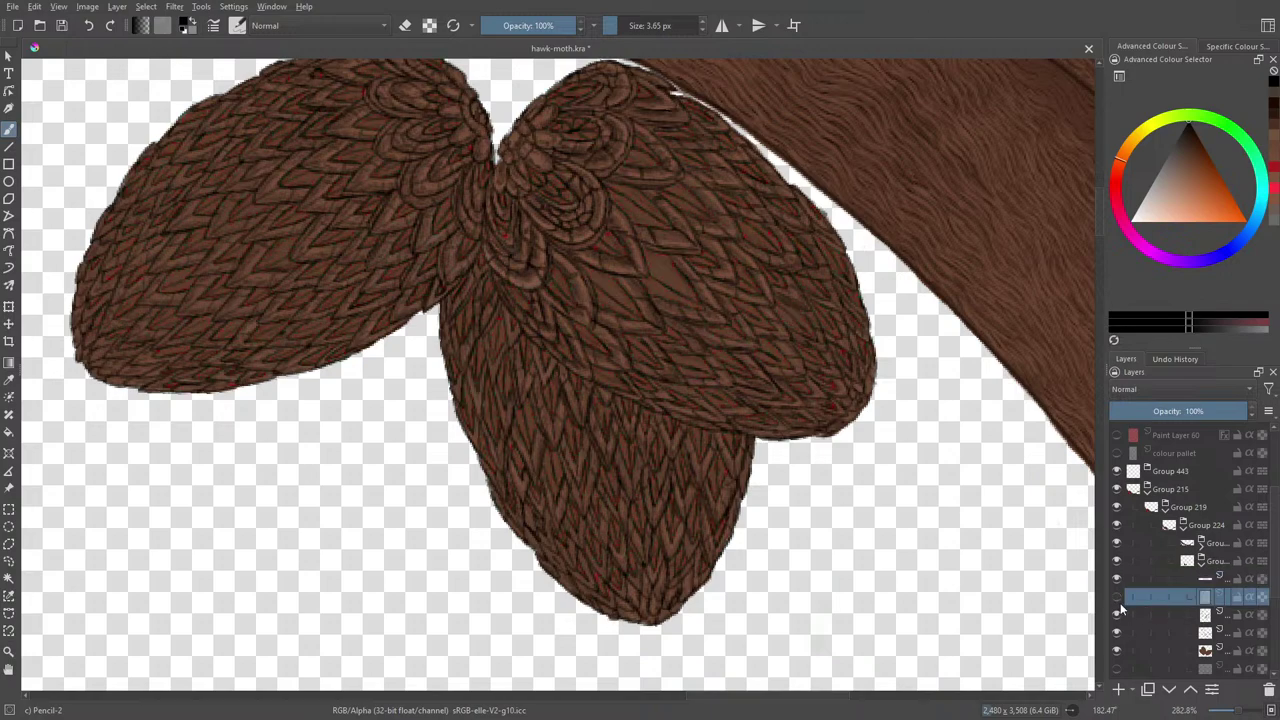
{"action": "left_click", "coordinate": [1118, 599]}
{"action": "left_click", "coordinate": [1122, 633]}
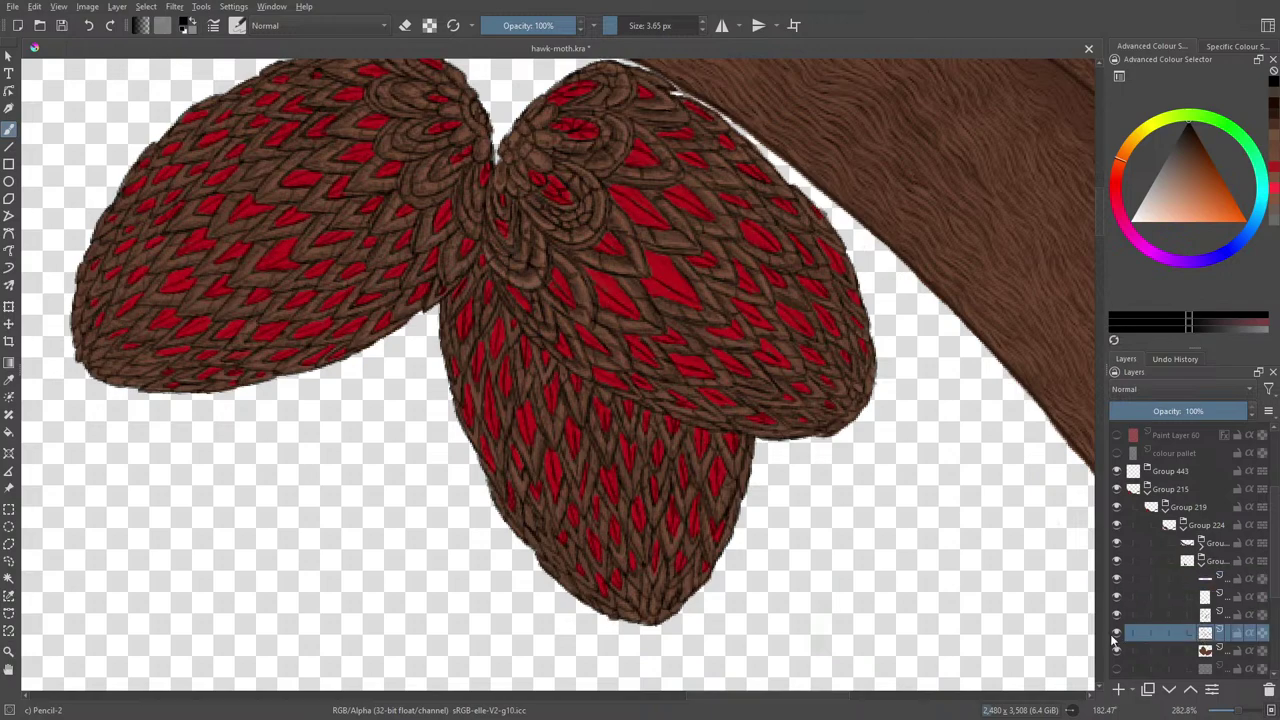
{"action": "left_click", "coordinate": [1116, 634]}
{"action": "left_click", "coordinate": [1116, 634]}
Step: Hide the highlight layer, sample a very dark brown from the pods' scales for the brush and show the layer again
{"action": "left_click", "coordinate": [1116, 636]}
{"action": "left_click", "coordinate": [1116, 620]}
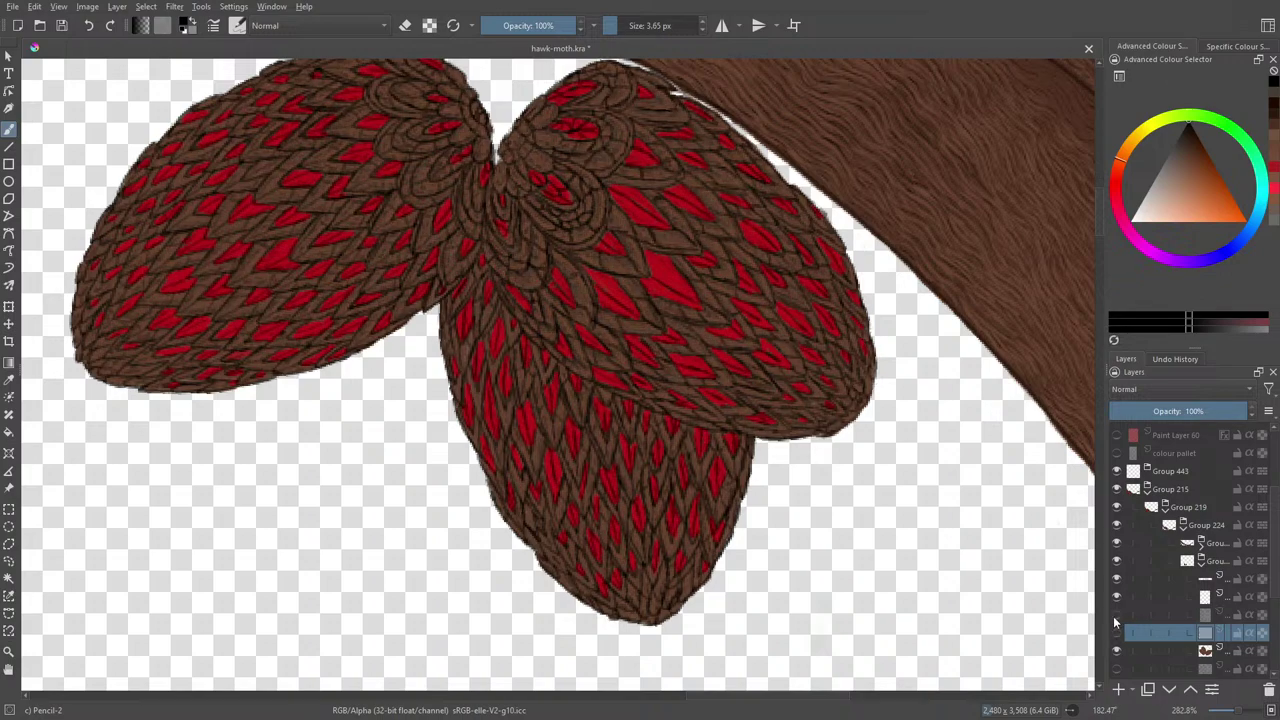
{"action": "left_click", "coordinate": [1116, 617]}
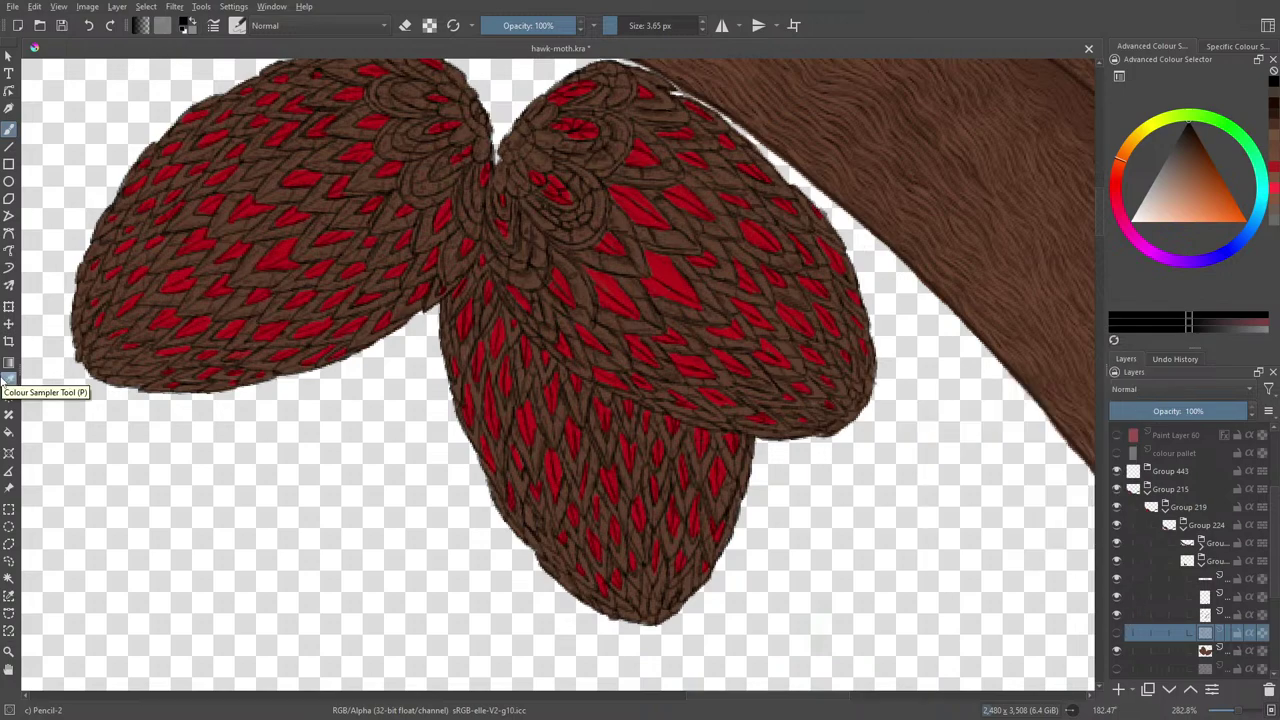
{"action": "left_click", "coordinate": [8, 376]}
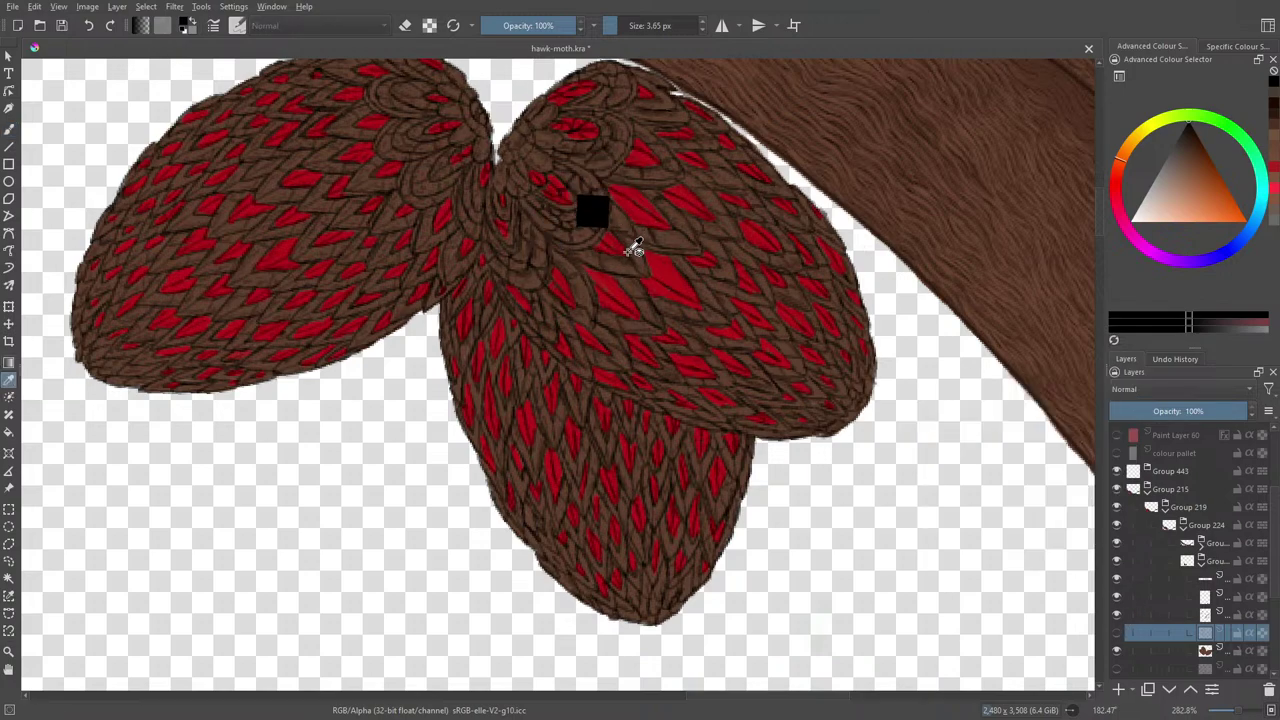
{"action": "left_click", "coordinate": [630, 250]}
{"action": "left_click_drag", "start_coordinate": [618, 229], "coordinate": [480, 214]}
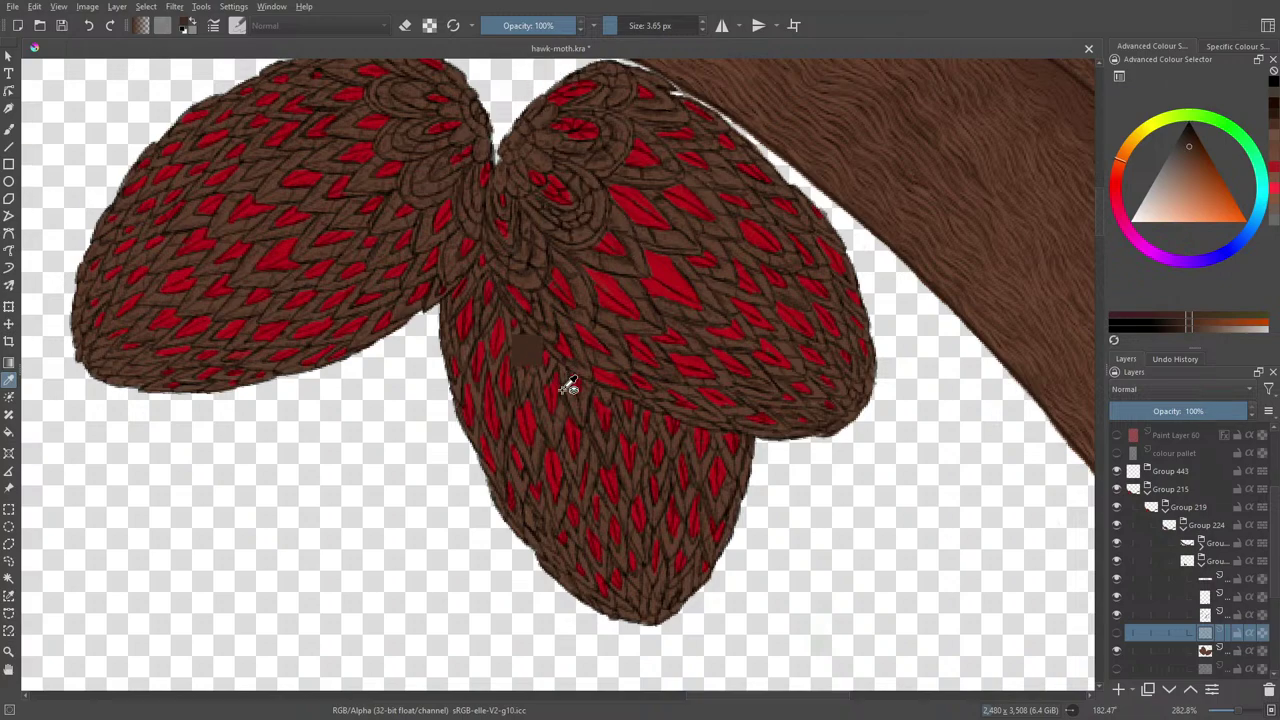
{"action": "left_click", "coordinate": [531, 462]}
{"action": "left_click_drag", "start_coordinate": [531, 462], "coordinate": [532, 440]}
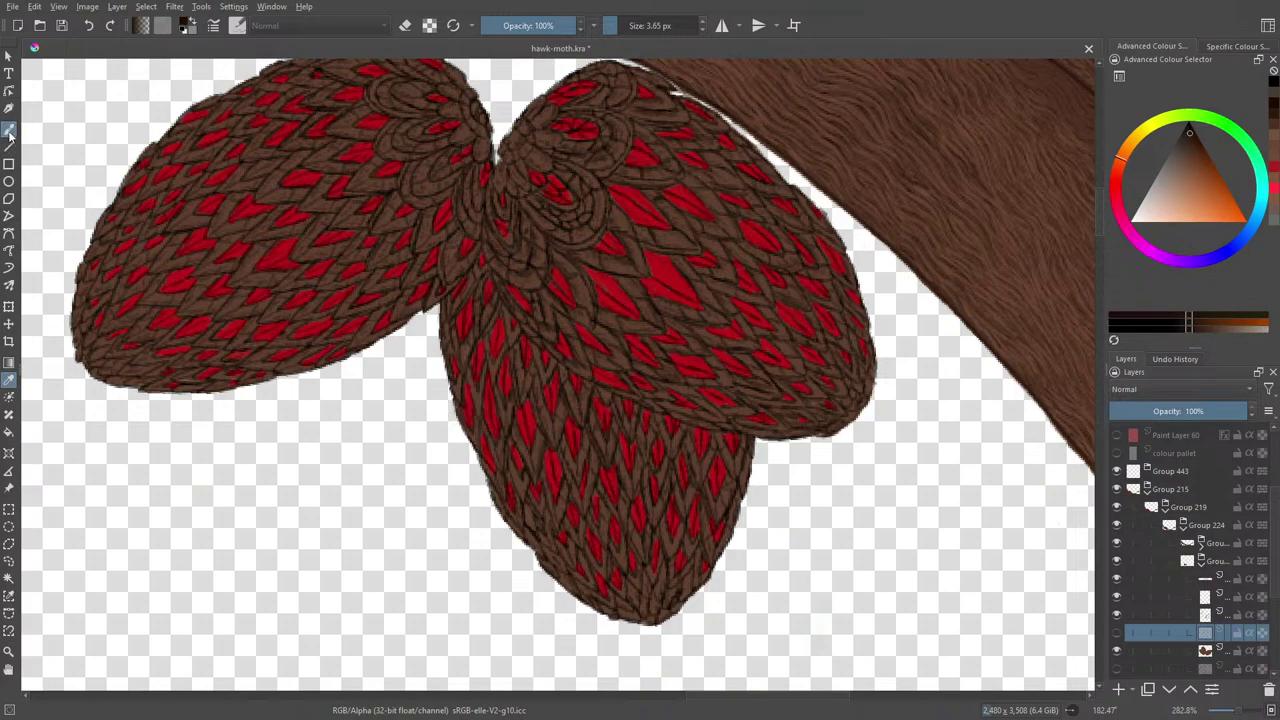
{"action": "left_click", "coordinate": [9, 130]}
{"action": "left_click", "coordinate": [1117, 633]}
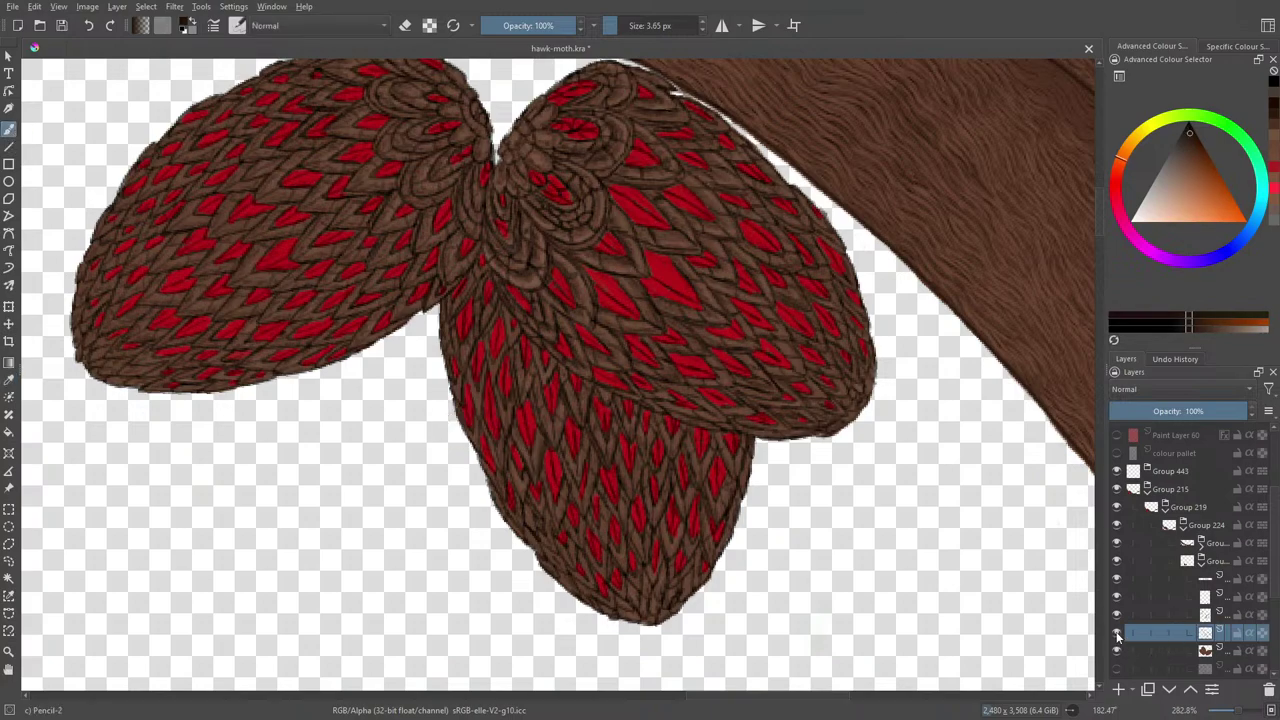
Step: Toggle the red scale-centre layer and the dark shading layer to judge the shading on the pods
{"action": "left_click", "coordinate": [1204, 598]}
{"action": "left_click", "coordinate": [1117, 597]}
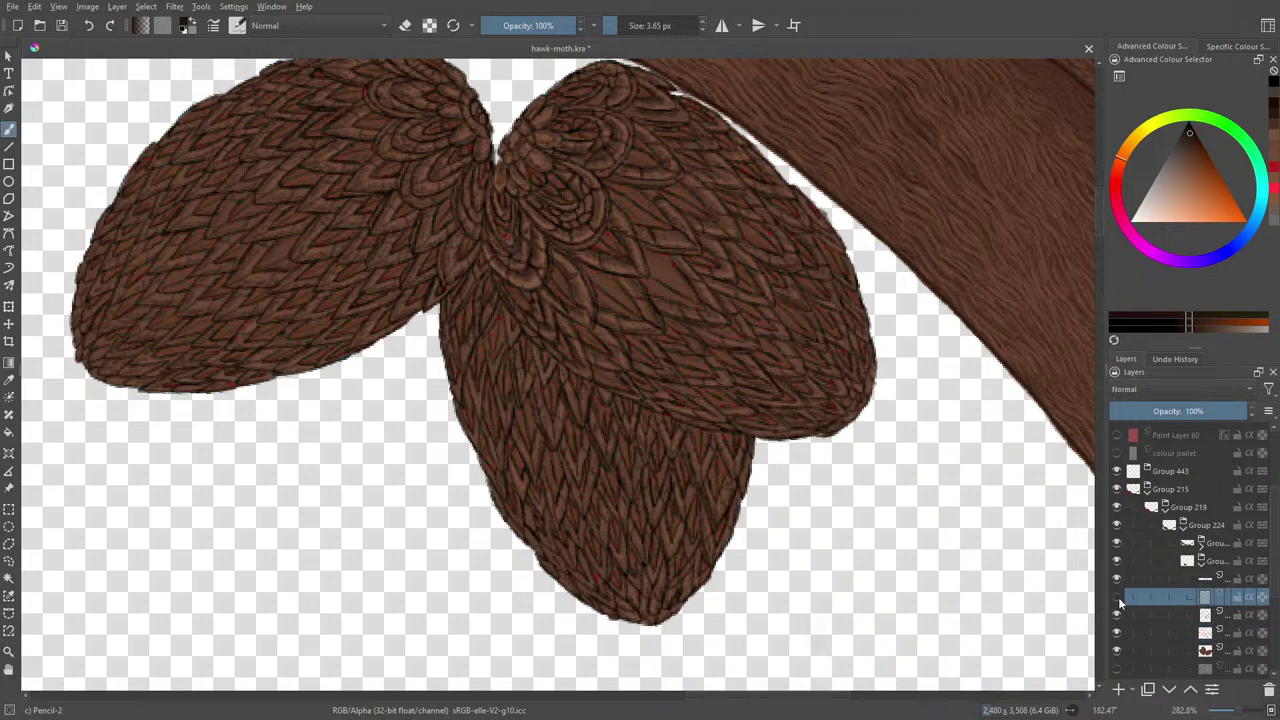
{"action": "left_click", "coordinate": [1118, 597]}
{"action": "left_click", "coordinate": [1118, 613]}
{"action": "left_click", "coordinate": [1118, 613]}
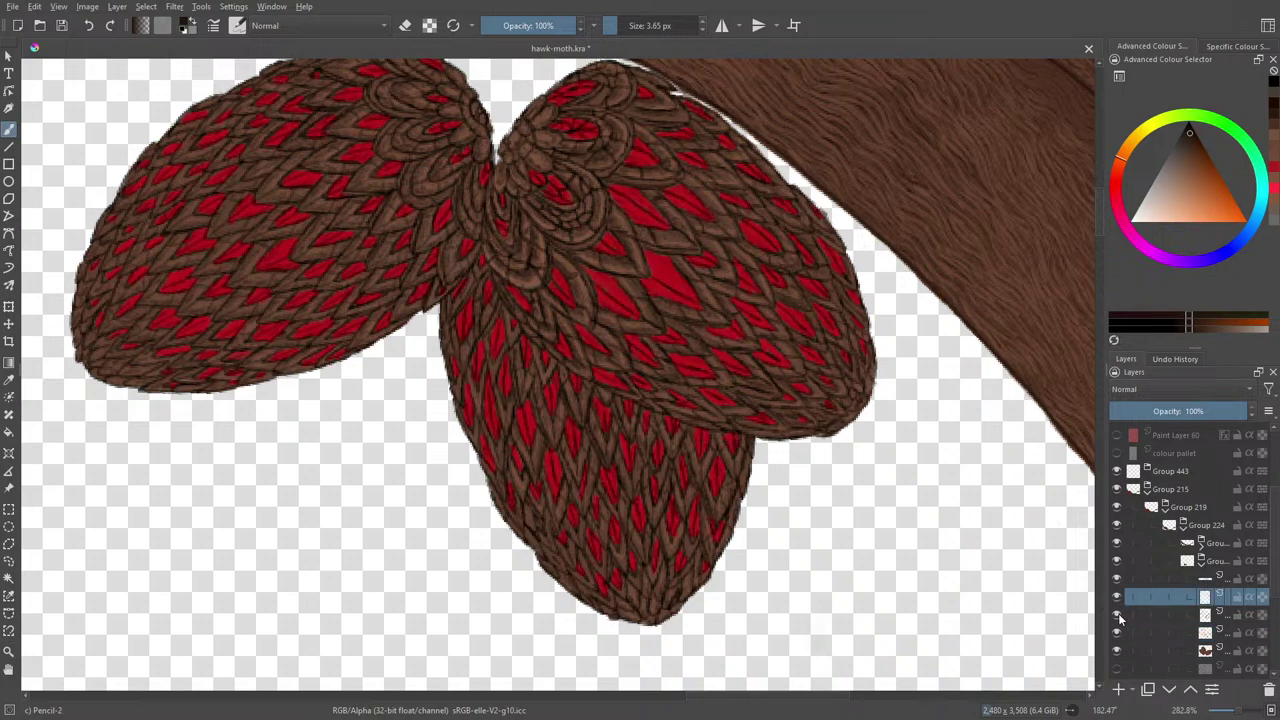
Step: Deepen the pods' scale shading in very dark brown on the shading layer and check it against the whole drawing
{"action": "left_click", "coordinate": [1163, 615]}
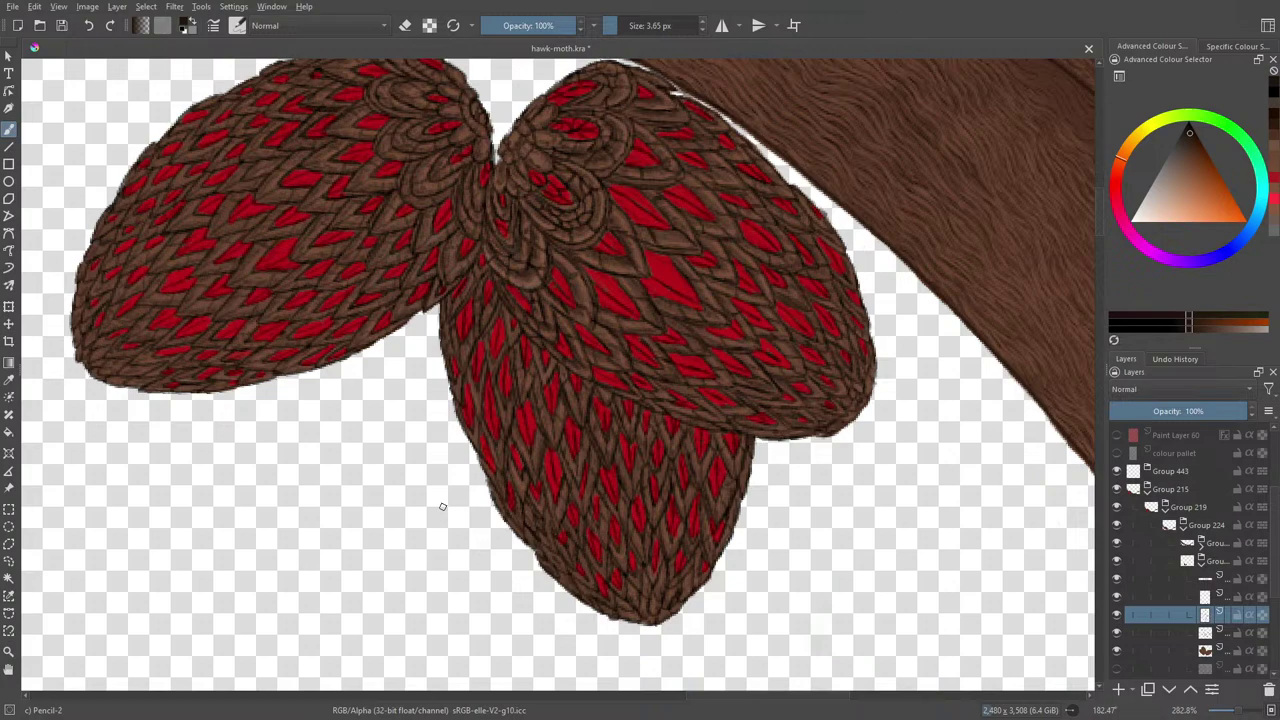
{"action": "left_click", "coordinate": [1240, 710]}
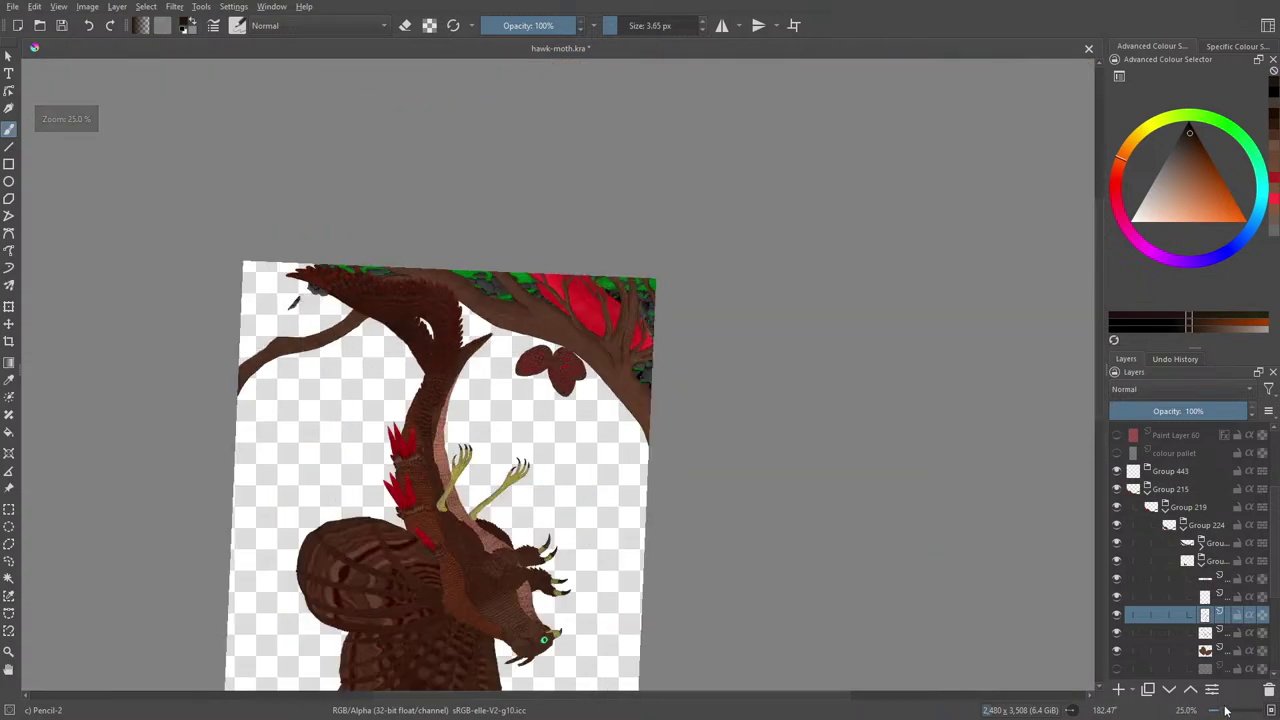
{"action": "left_click_drag", "start_coordinate": [1226, 710], "coordinate": [1237, 705]}
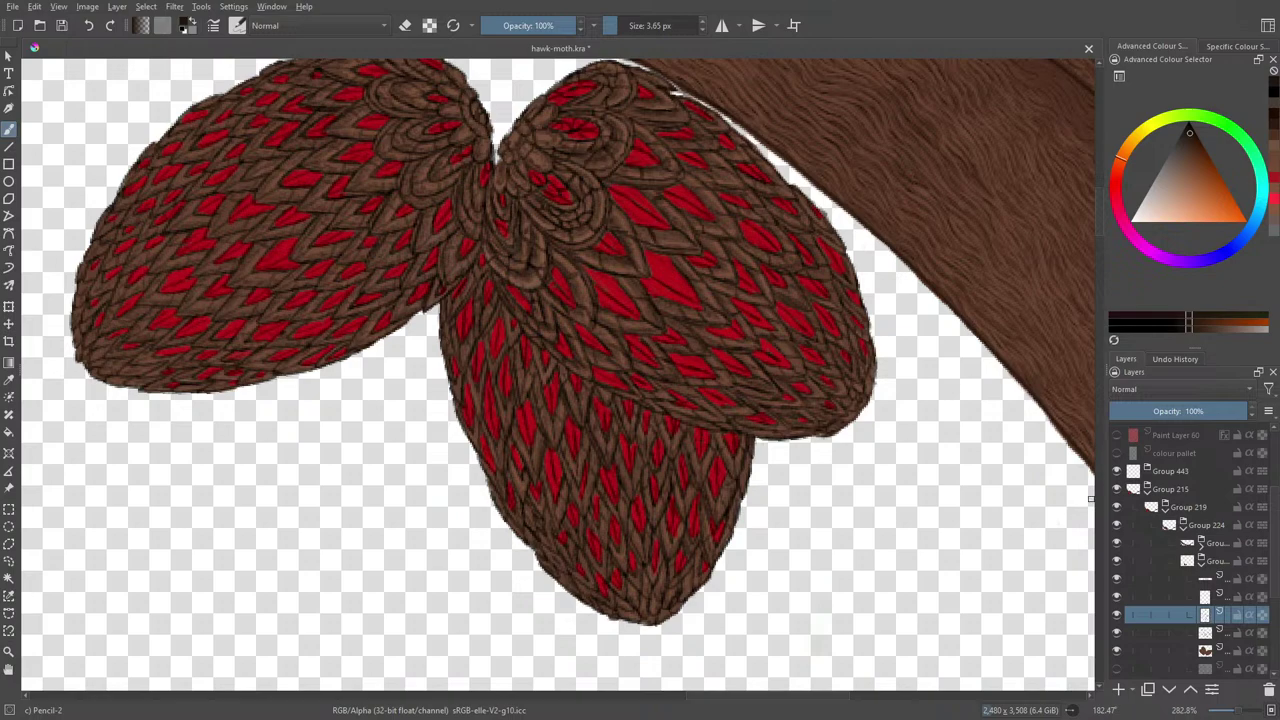
Step: Shade the leftmost pod's scales from base to tip in very dark brown with Pencil-2
{"action": "left_click_drag", "start_coordinate": [1097, 232], "coordinate": [1097, 219]}
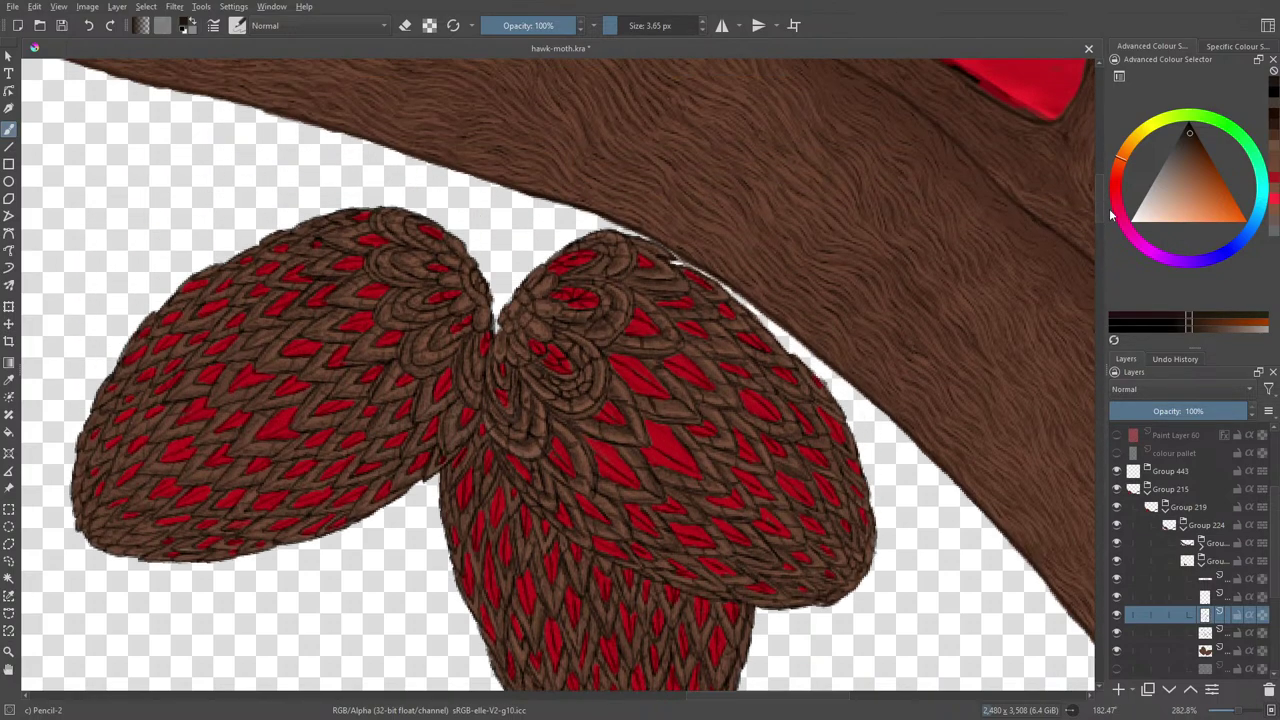
{"action": "left_click_drag", "start_coordinate": [714, 703], "coordinate": [655, 710]}
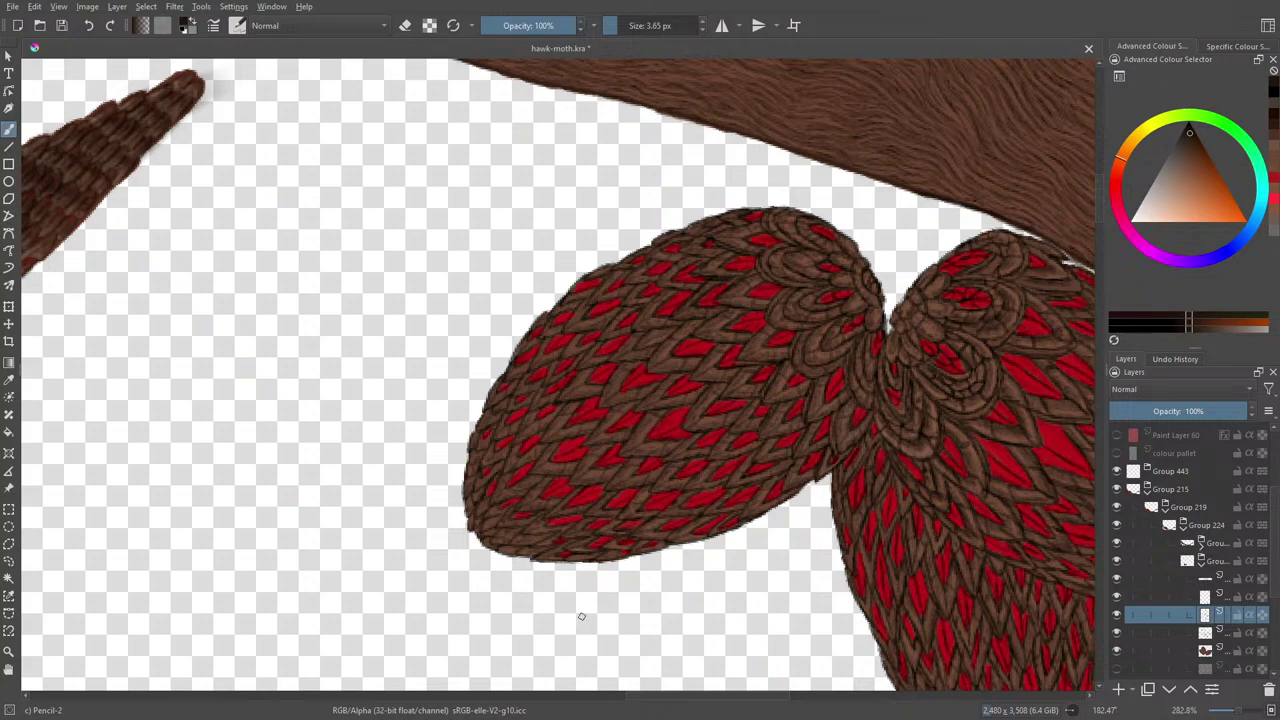
{"action": "right_click", "coordinate": [541, 299]}
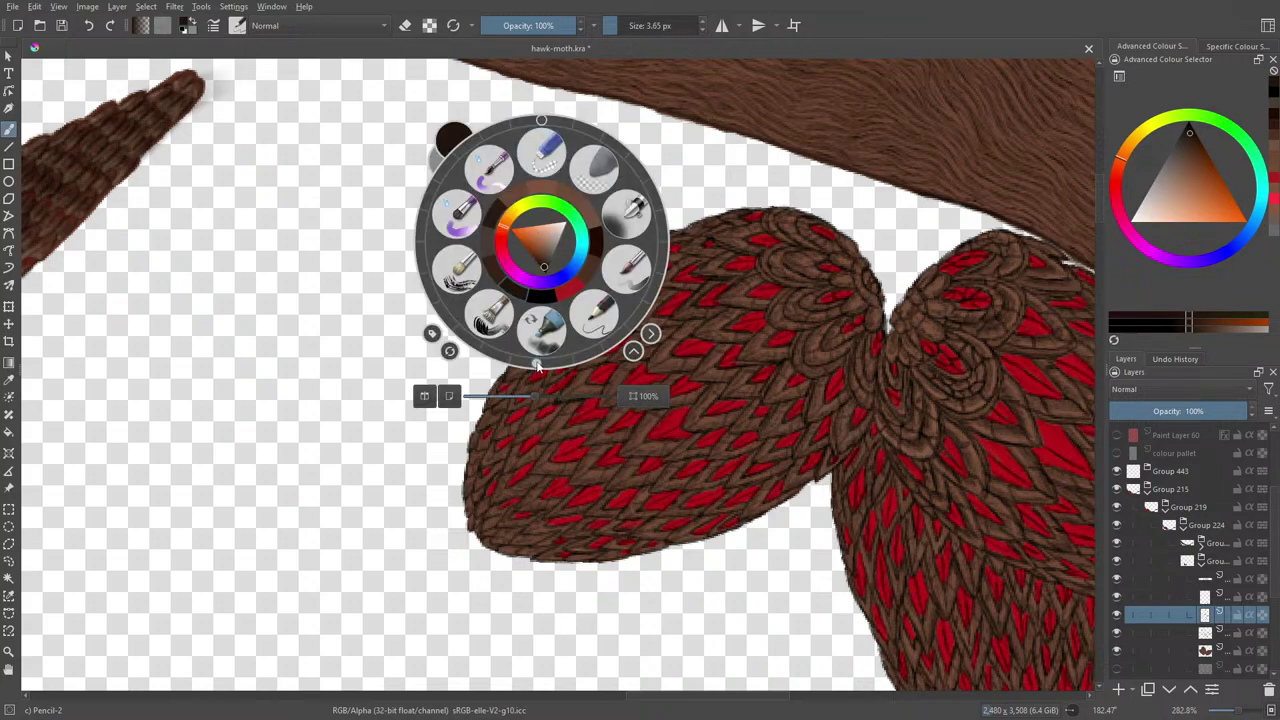
{"action": "left_click_drag", "start_coordinate": [537, 368], "coordinate": [634, 334]}
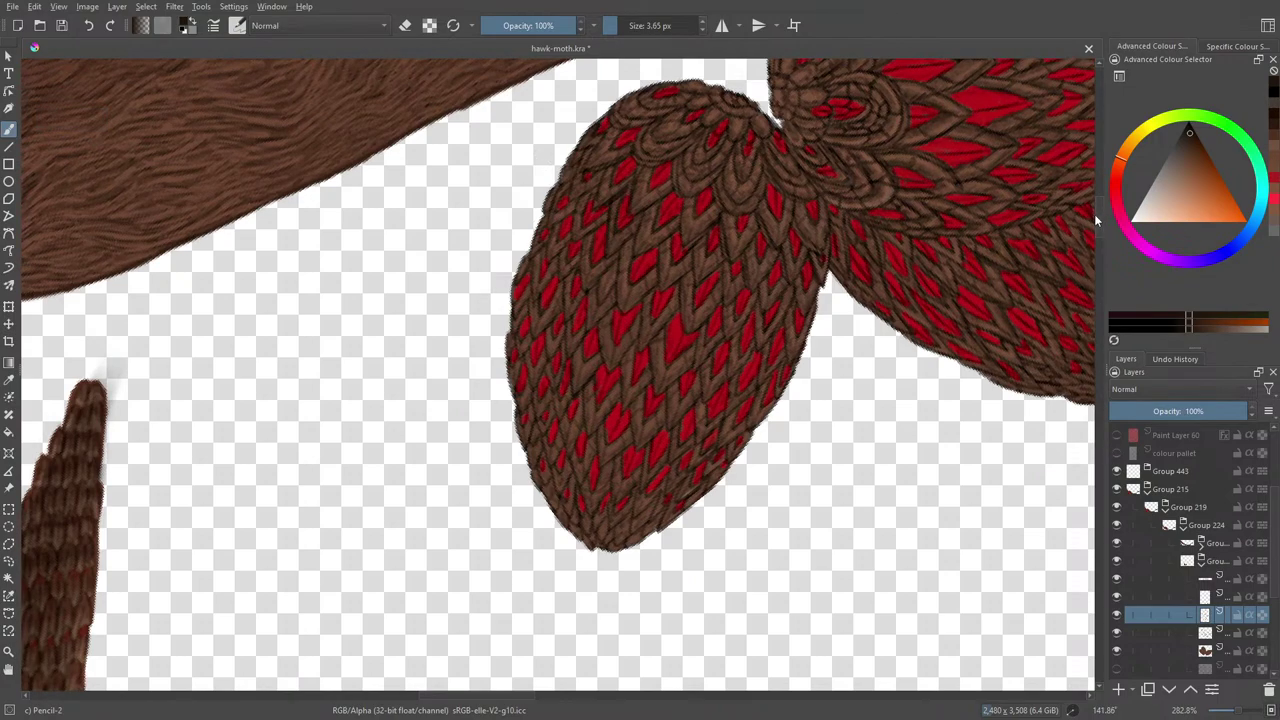
{"action": "scroll", "coordinate": [1100, 224], "scroll_direction": "up", "scroll_amount": 3}
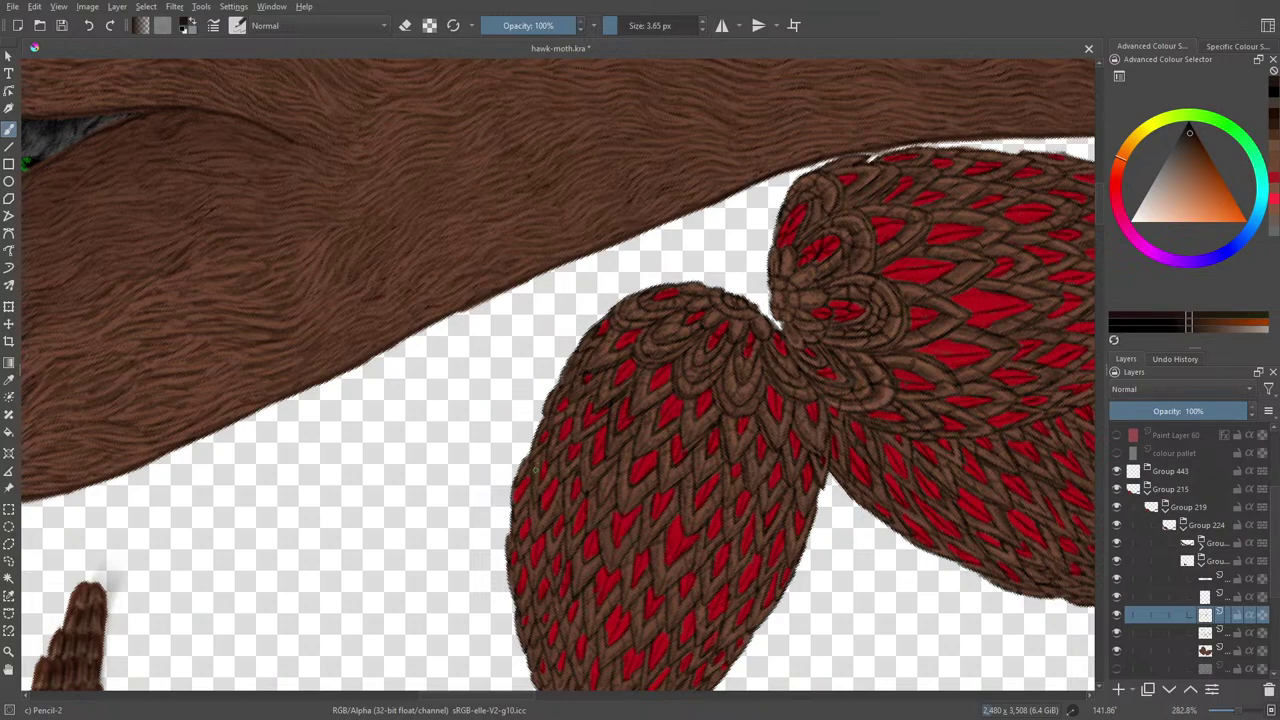
{"action": "left_click_drag", "start_coordinate": [530, 530], "coordinate": [538, 536]}
{"action": "mouse_move", "coordinate": [1106, 207]}
{"action": "left_mouse_down"}
{"action": "mouse_move", "coordinate": [1109, 228]}
{"action": "mouse_move", "coordinate": [1115, 210]}
{"action": "left_mouse_up"}
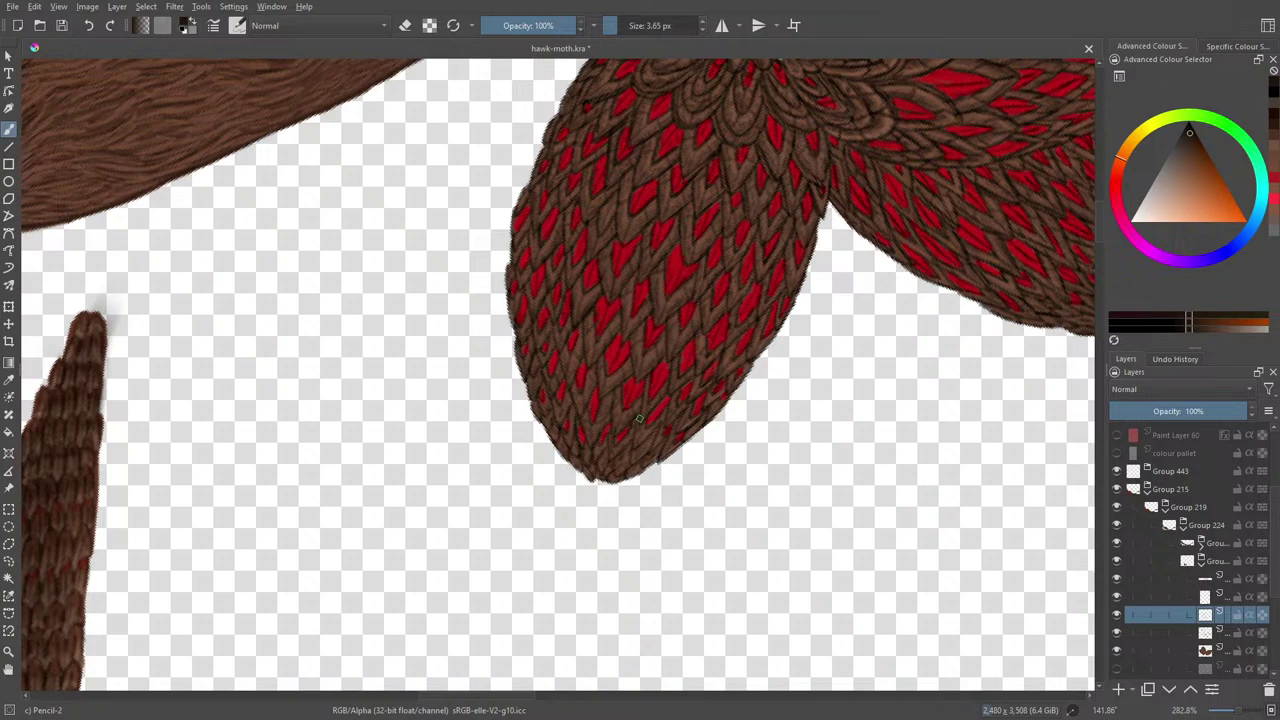
Step: Strengthen the highlights on the leftmost pod's scales on the highlight layer, using Pencil-2 in a slightly lighter tone of the sampled scale brown
{"action": "key", "text": "Page_Down"}
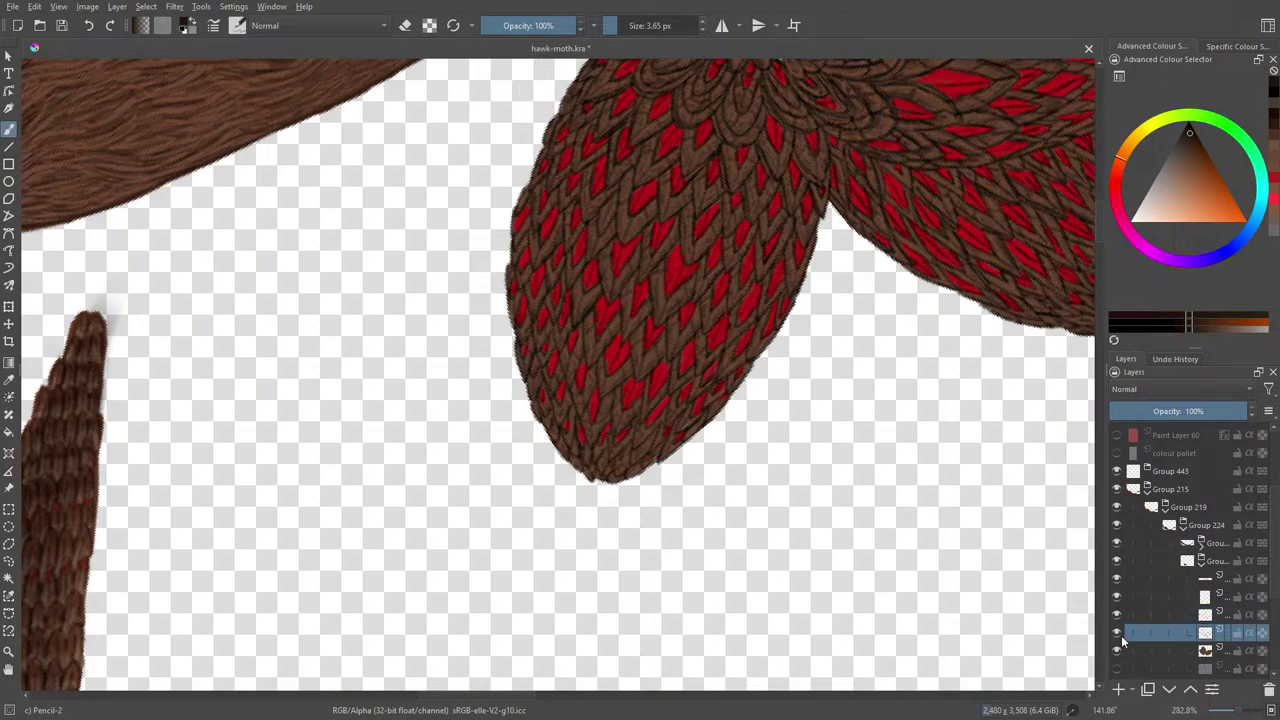
{"action": "left_click", "coordinate": [8, 380]}
{"action": "left_click", "coordinate": [600, 336]}
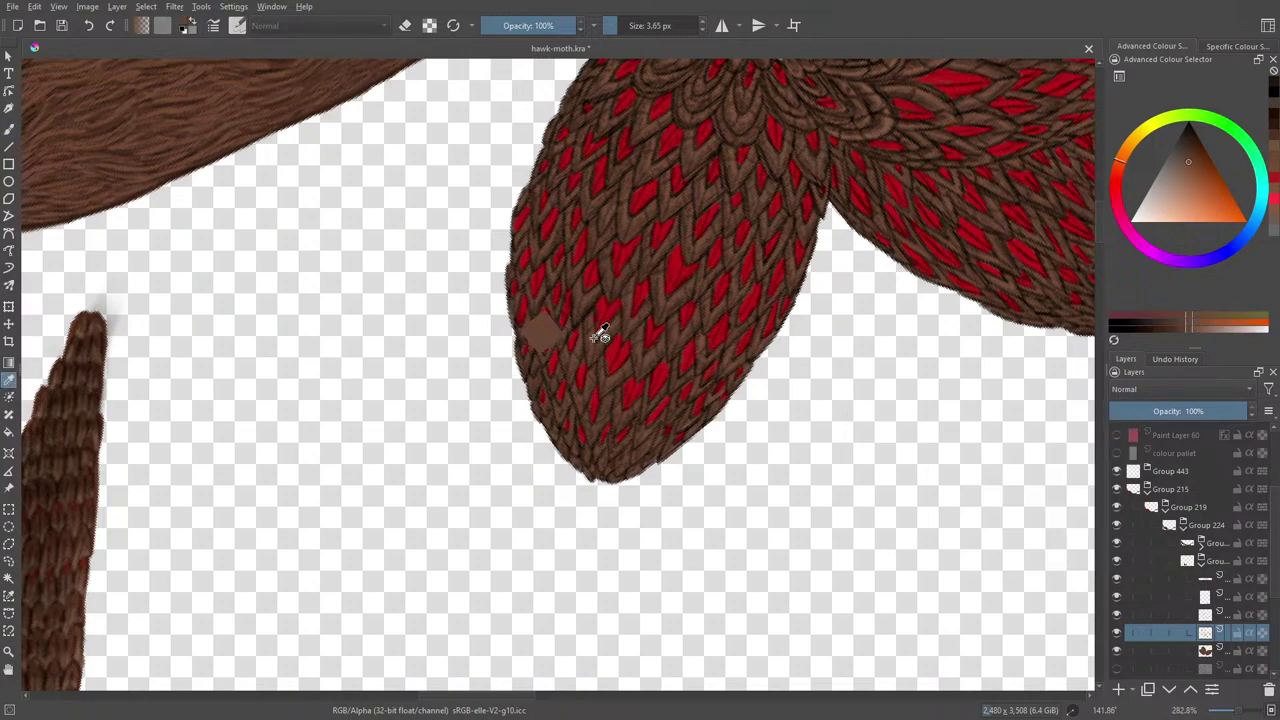
{"action": "key", "text": "b"}
{"action": "right_click", "coordinate": [368, 405]}
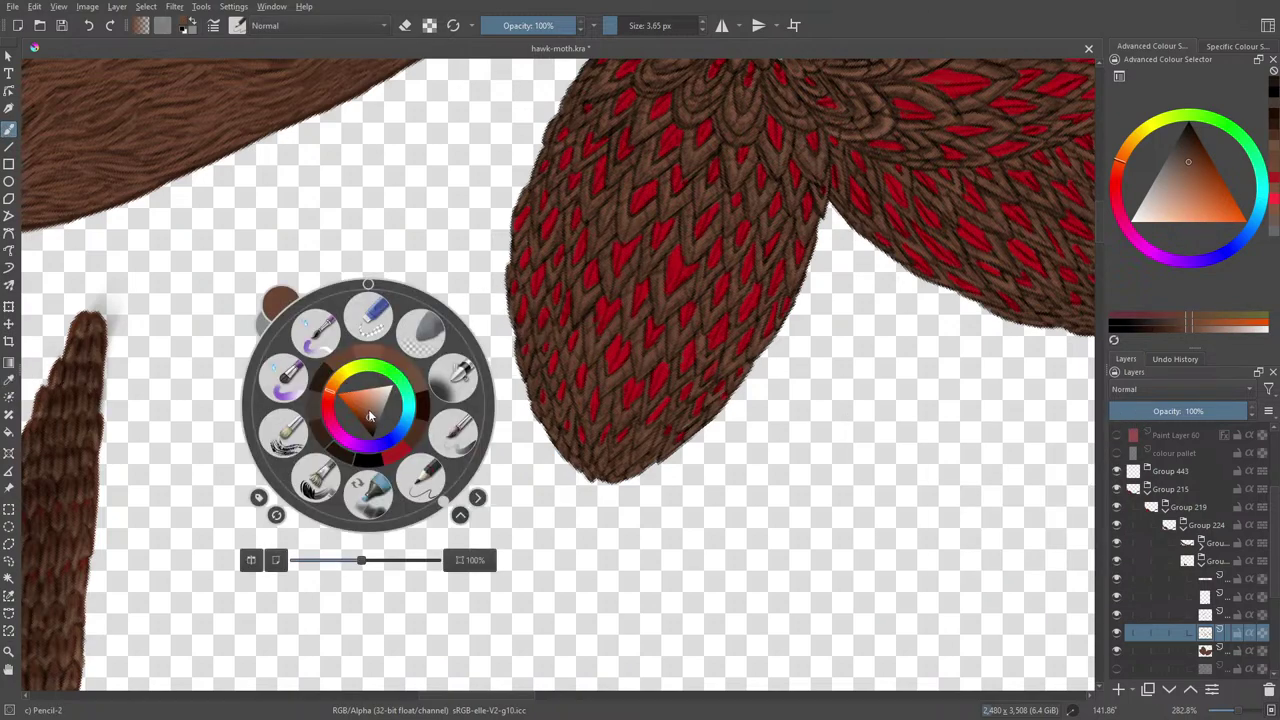
{"action": "left_click_drag", "start_coordinate": [370, 421], "coordinate": [371, 413]}
{"action": "left_click", "coordinate": [345, 265]}
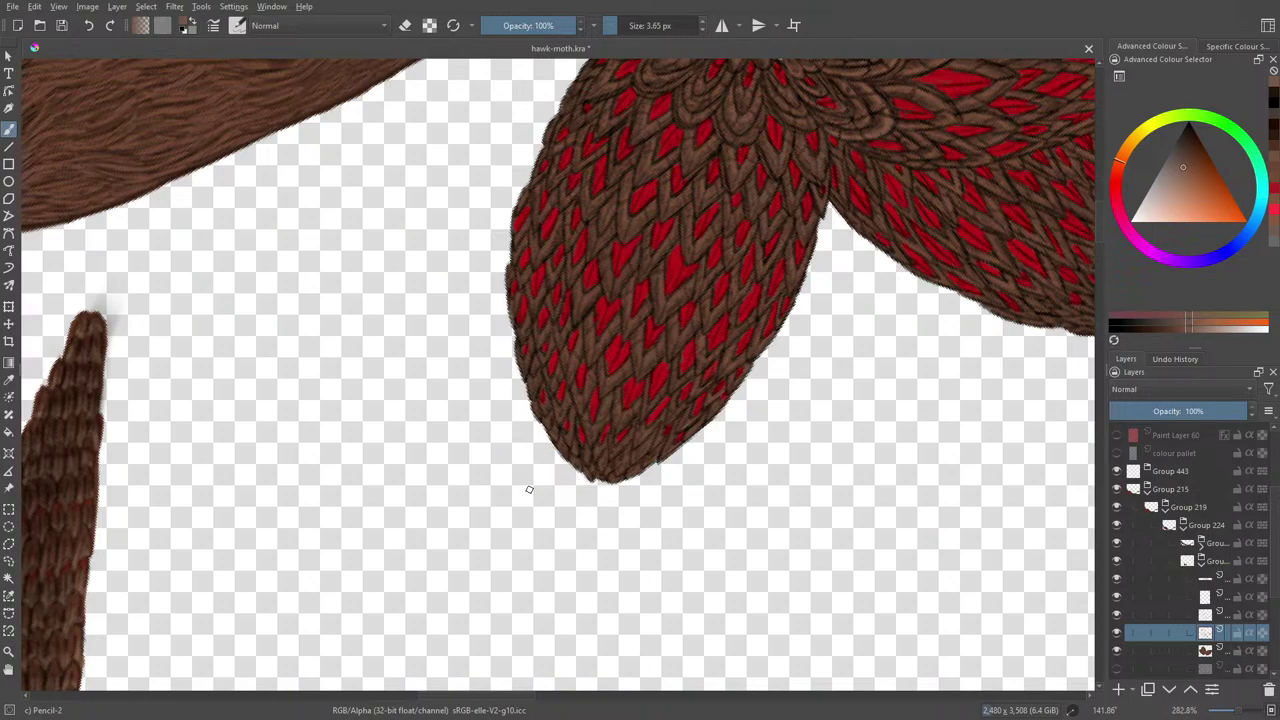
Step: Toggle the dark shading, highlight and red scale-centre layers one after another to compare their effect on the three pods
{"action": "scroll", "coordinate": [1100, 222], "scroll_direction": "up", "scroll_amount": 5}
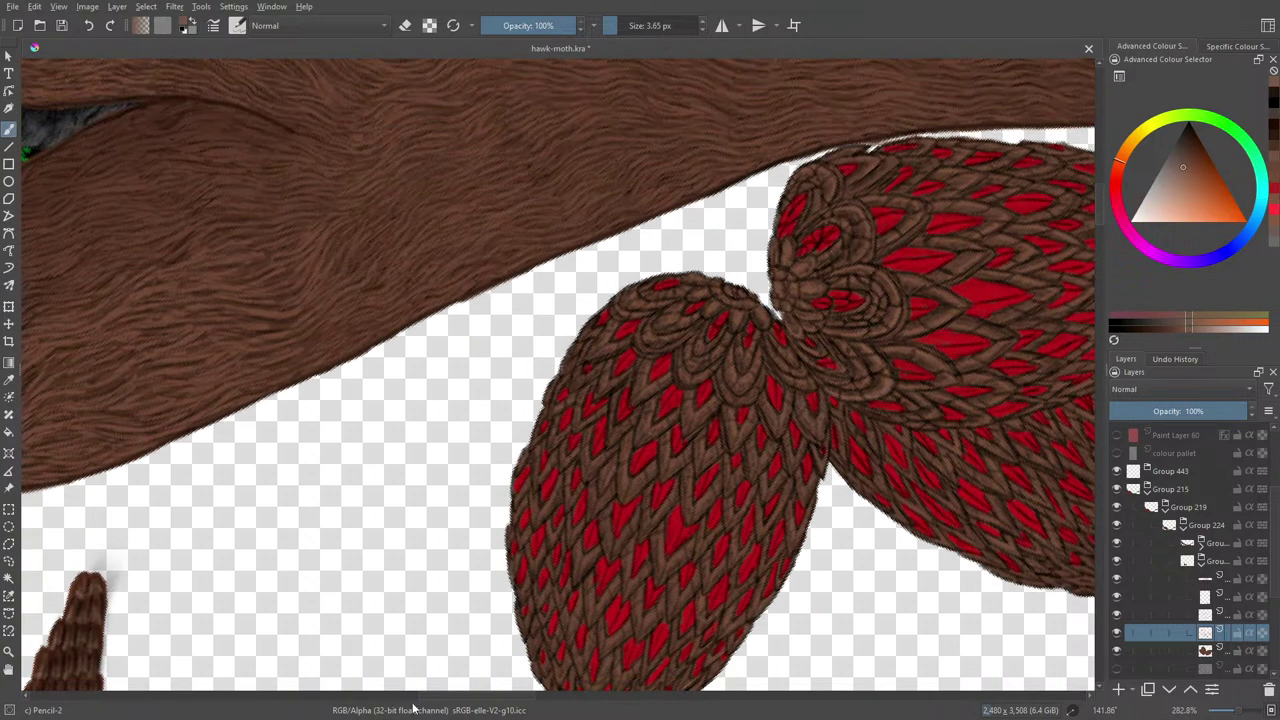
{"action": "scroll", "coordinate": [501, 688], "scroll_direction": "right", "scroll_amount": 5}
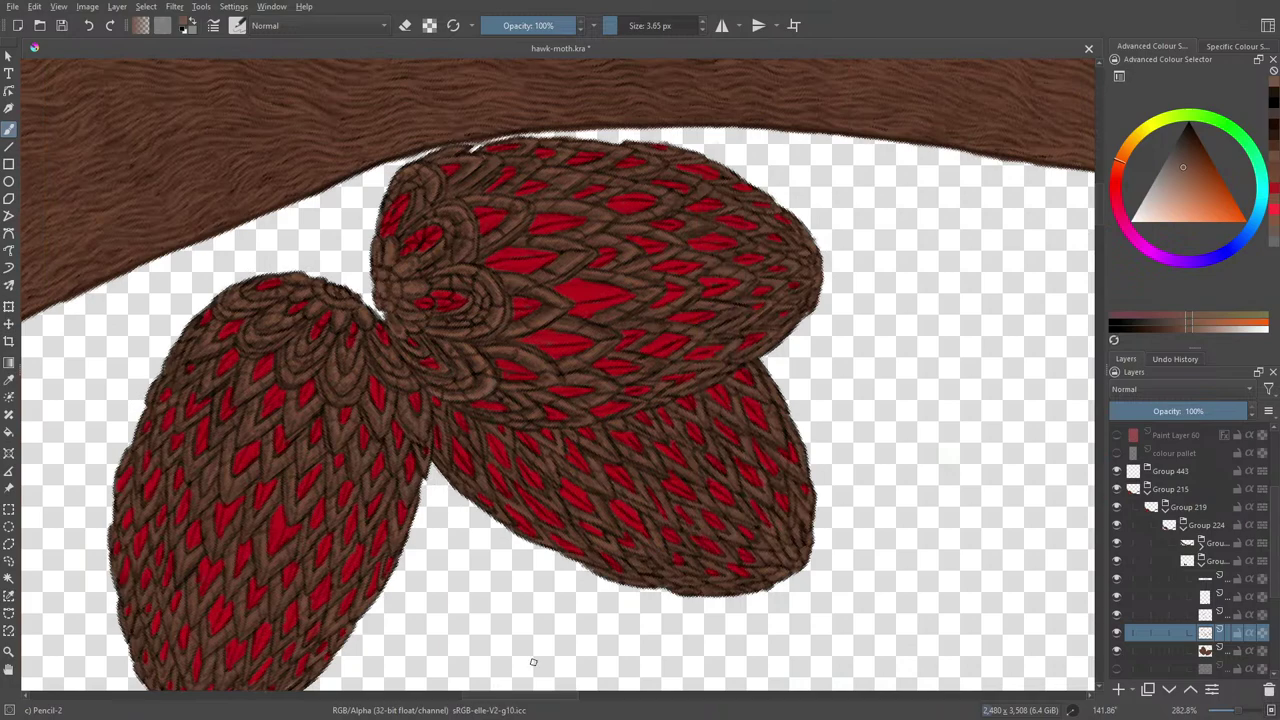
{"action": "left_click", "coordinate": [1116, 615]}
{"action": "left_click", "coordinate": [1116, 615]}
{"action": "left_click", "coordinate": [1117, 634]}
{"action": "left_click", "coordinate": [1117, 634]}
{"action": "left_click", "coordinate": [1117, 597]}
{"action": "left_click", "coordinate": [1118, 600]}
Step: Add a paint layer above the red scale-centre layer and set Pencil-2 to a darker tone of the red sampled from the pods
{"action": "left_click", "coordinate": [1204, 599]}
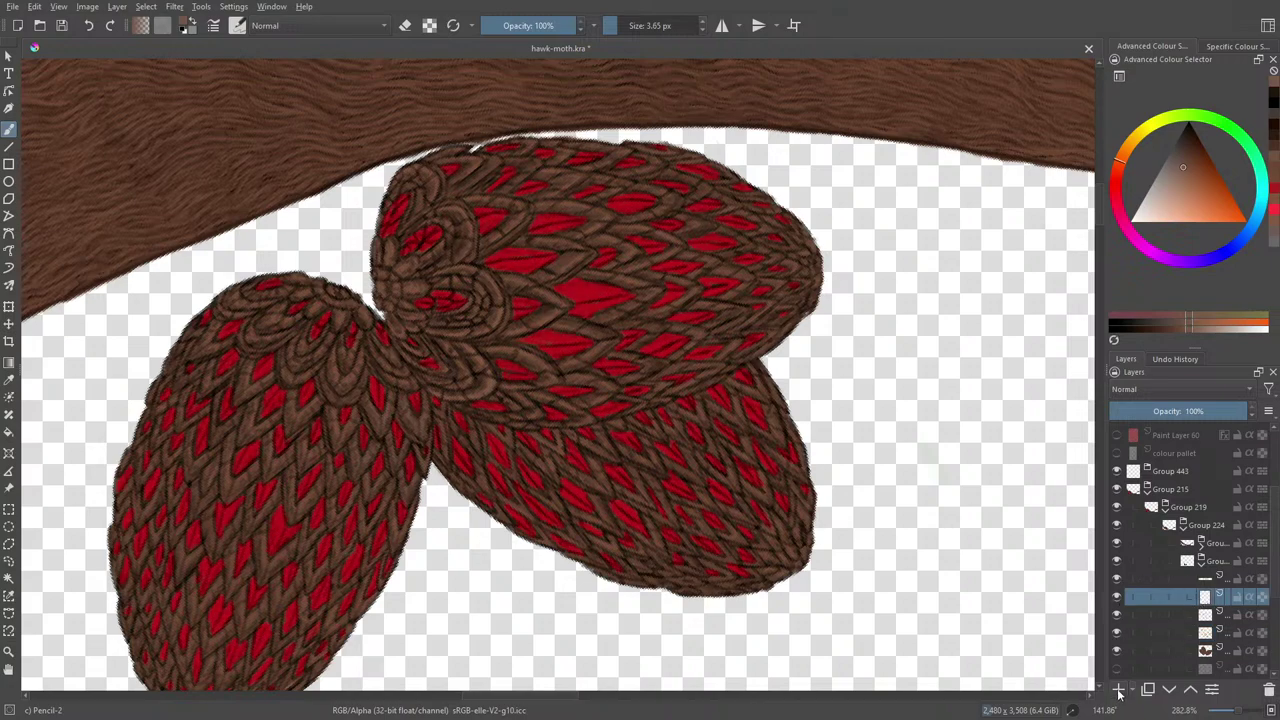
{"action": "left_click", "coordinate": [9, 380]}
{"action": "left_click", "coordinate": [596, 288]}
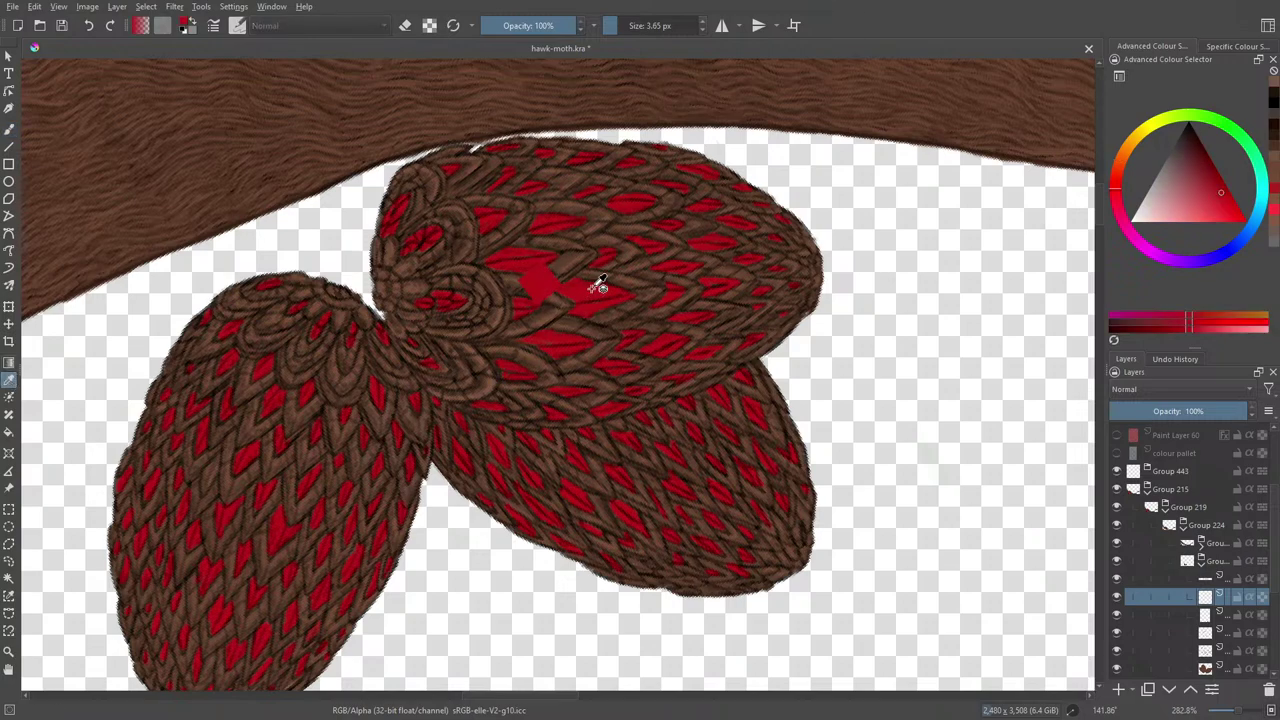
{"action": "left_click", "coordinate": [8, 130]}
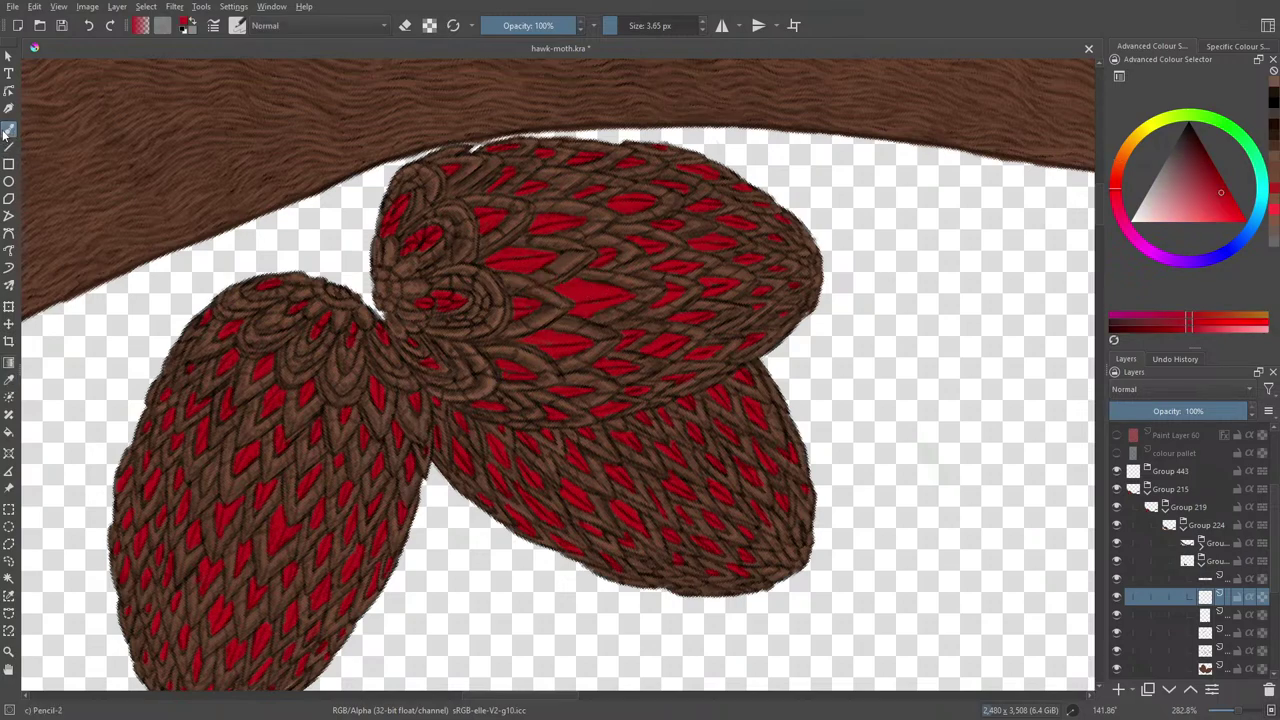
{"action": "right_click", "coordinate": [463, 490]}
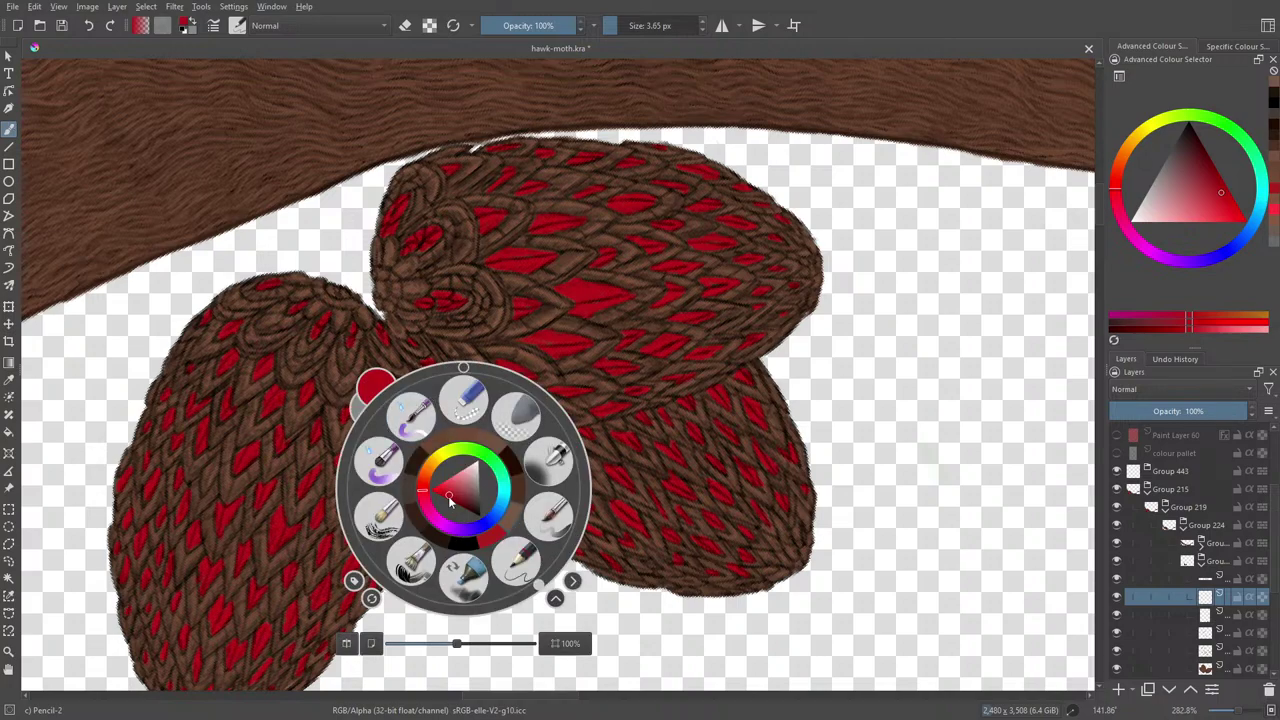
{"action": "left_click_drag", "start_coordinate": [449, 495], "coordinate": [456, 499]}
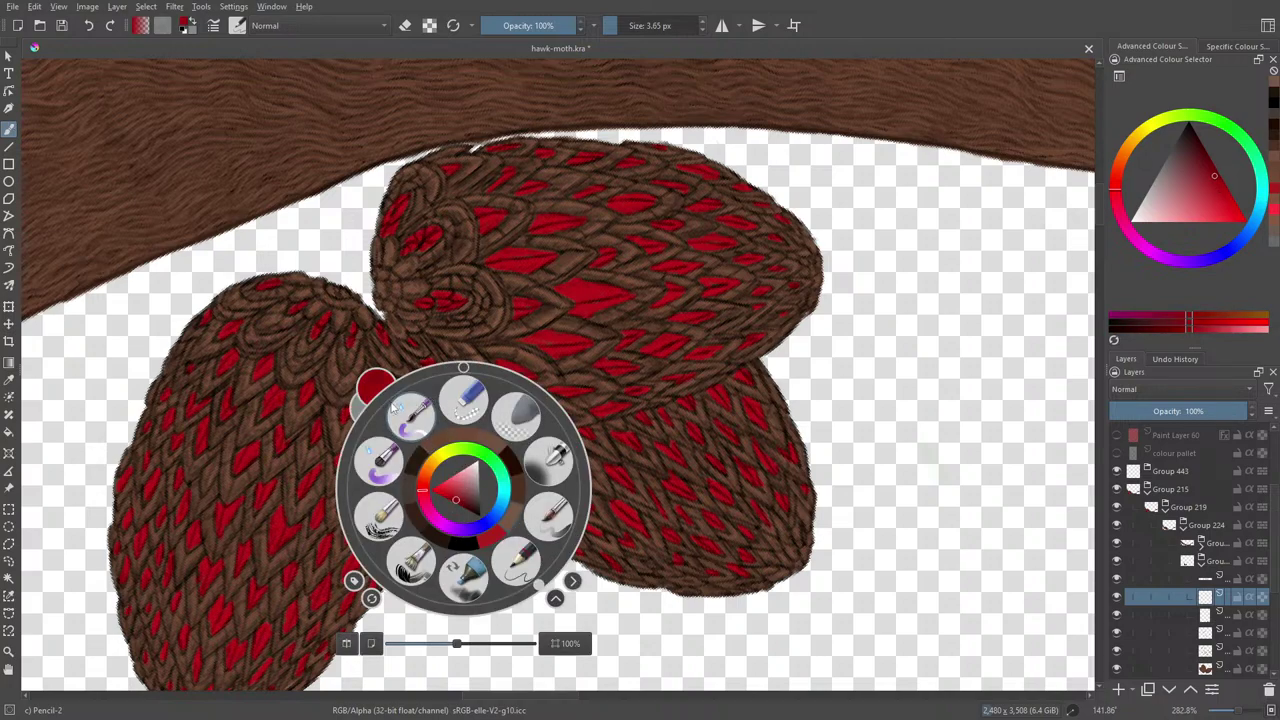
{"action": "left_click", "coordinate": [344, 248]}
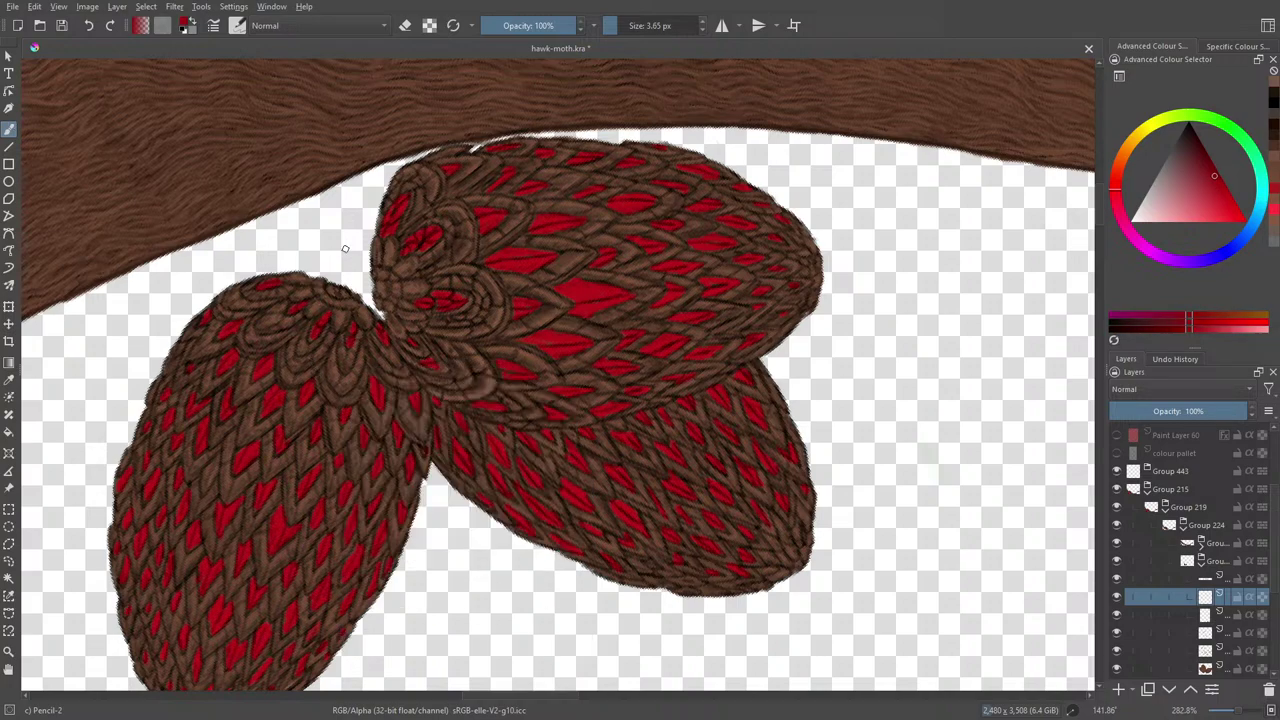
Step: Shade the red scale centres of the front pod, which lies closest along the root, with dark-red strokes on the new layer
{"action": "left_click", "coordinate": [561, 286]}
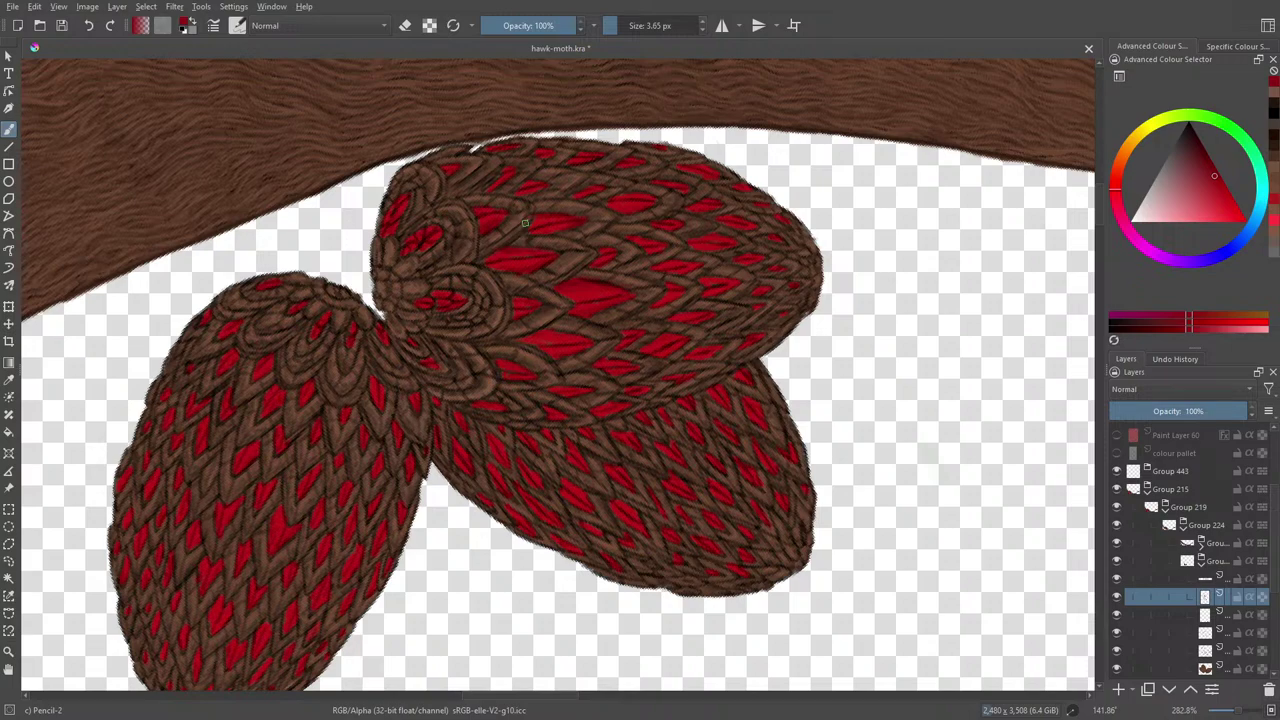
{"action": "right_click", "coordinate": [600, 245]}
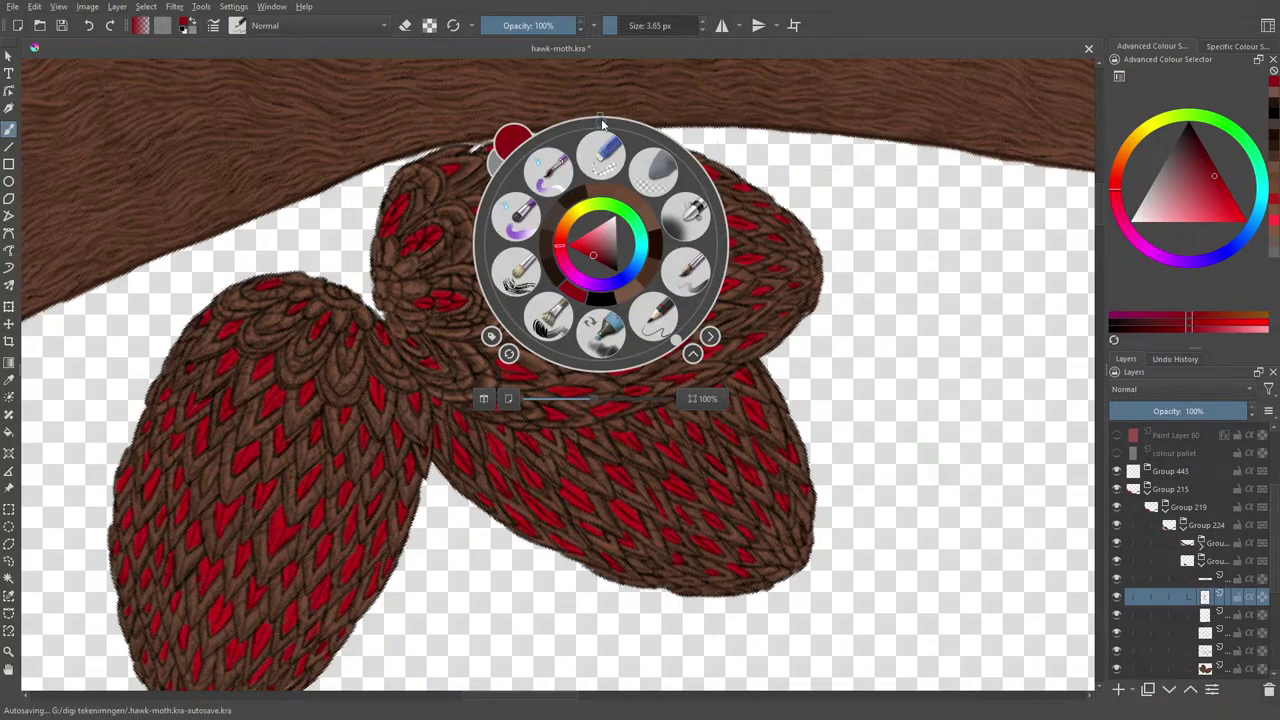
{"action": "left_click_drag", "start_coordinate": [675, 338], "coordinate": [655, 186]}
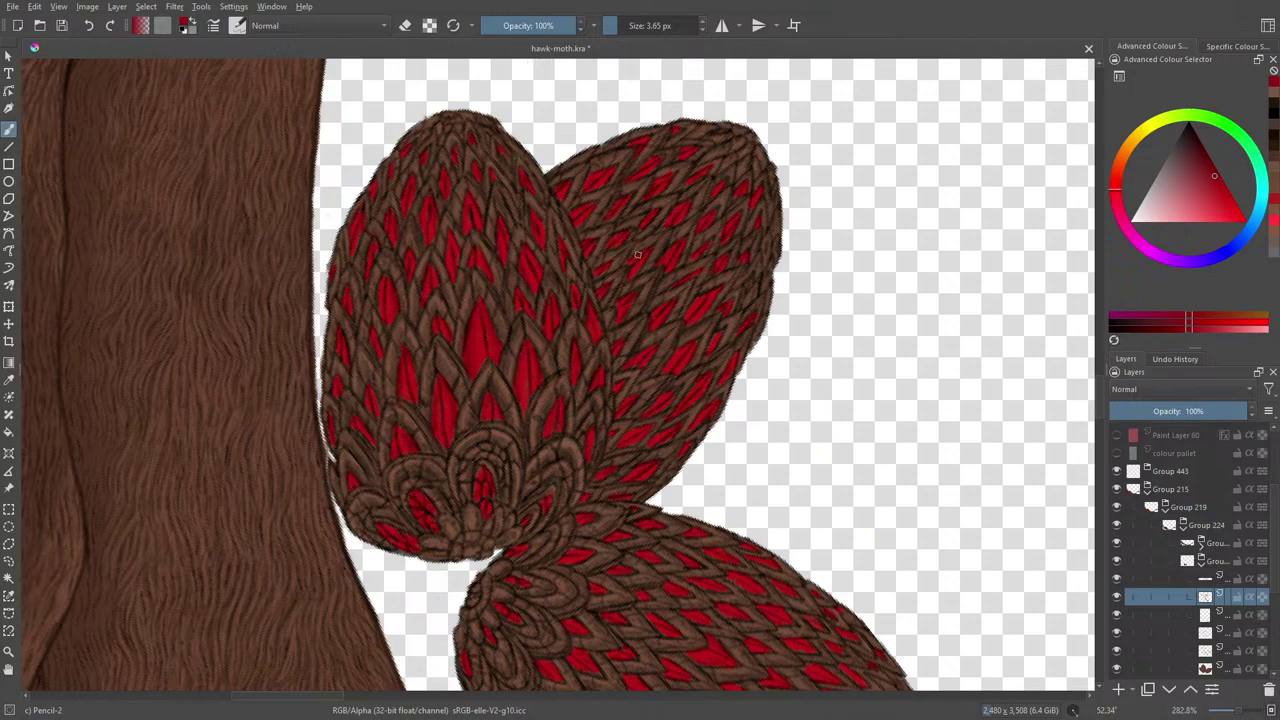
Step: Shade the rear pod's red scale centres with dark-red Pencil-2 strokes, rotating the canvas to suit the stroke direction
{"action": "right_click", "coordinate": [670, 314]}
{"action": "right_click", "coordinate": [567, 131]}
{"action": "right_click", "coordinate": [567, 133]}
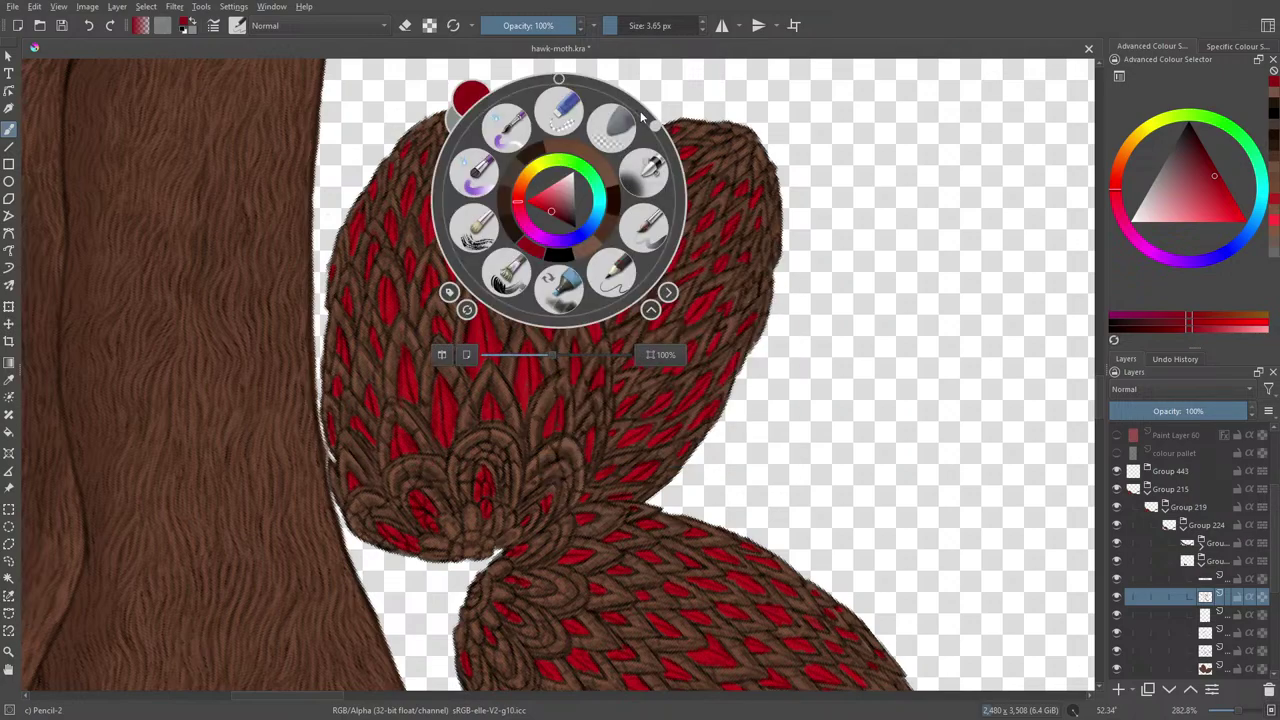
{"action": "left_click", "coordinate": [648, 120]}
{"action": "left_click_drag", "start_coordinate": [648, 120], "coordinate": [579, 96]}
{"action": "left_click", "coordinate": [647, 375]}
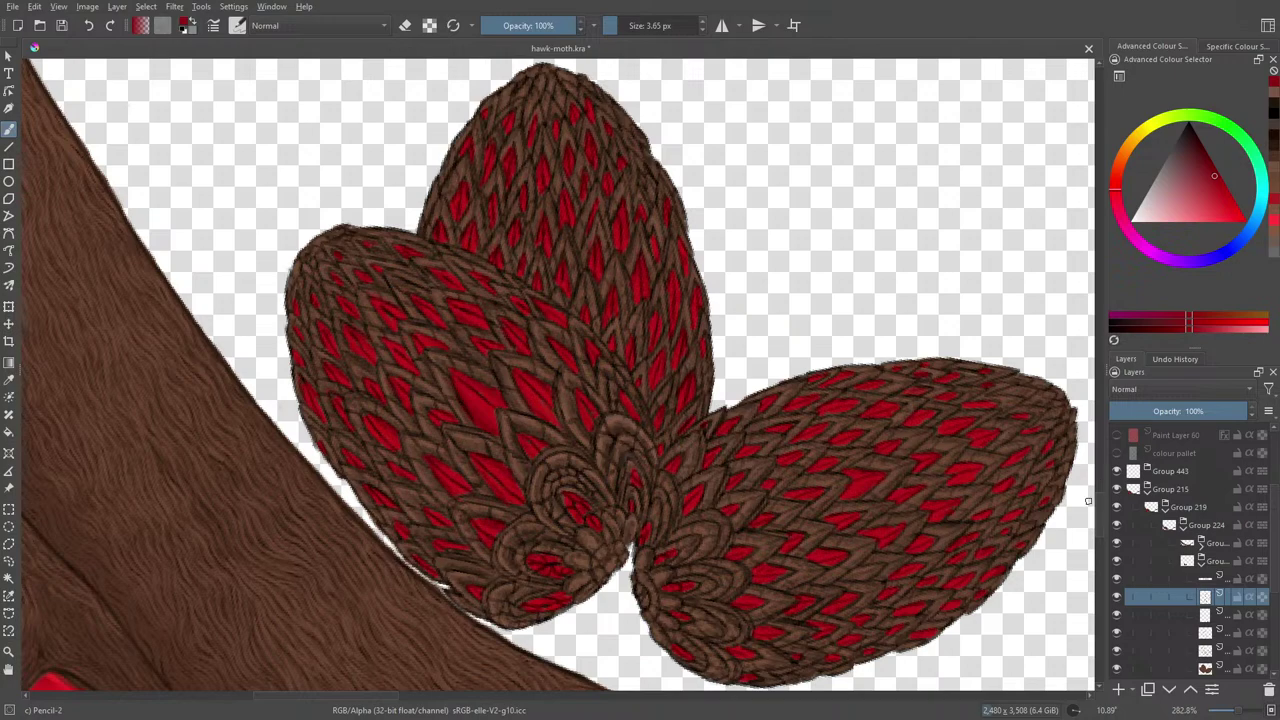
Step: Shade the red scale centres of the remaining pod in dark red and clean up strokes there with the Eraser Circle brush
{"action": "scroll", "coordinate": [1098, 505], "scroll_direction": "up", "scroll_amount": 3}
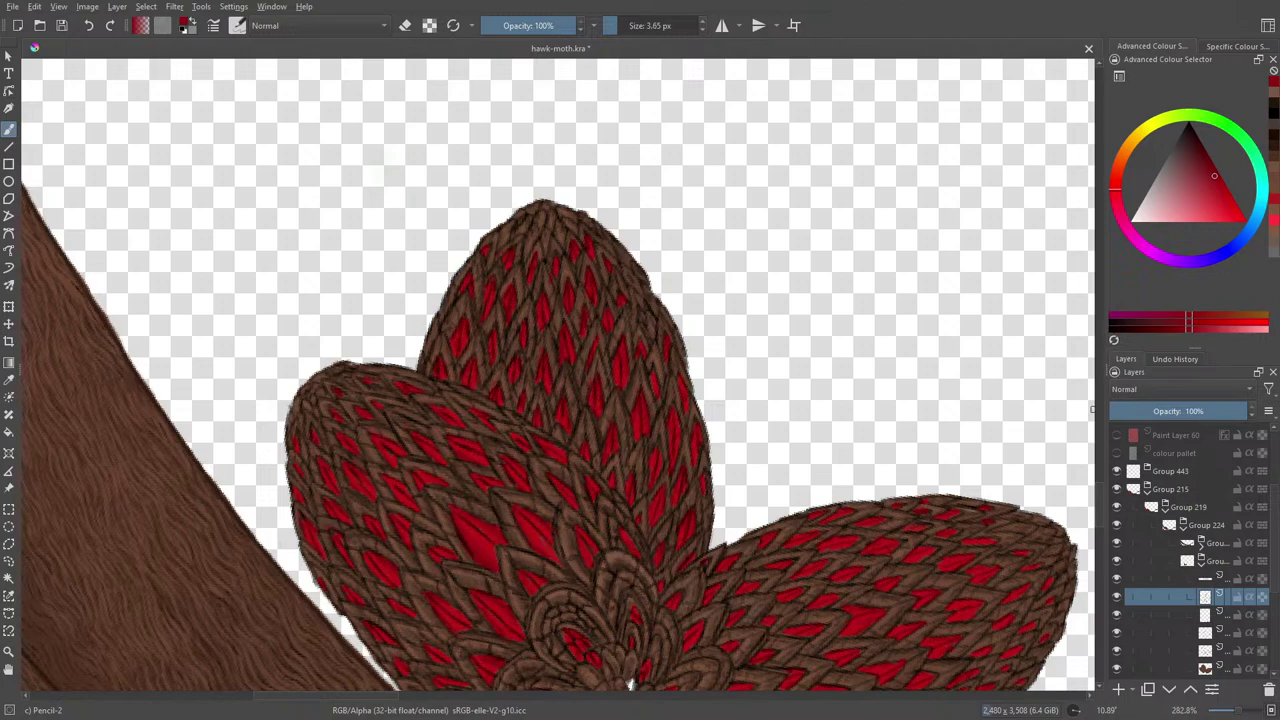
{"action": "scroll", "coordinate": [1100, 520], "scroll_direction": "down", "scroll_amount": 4}
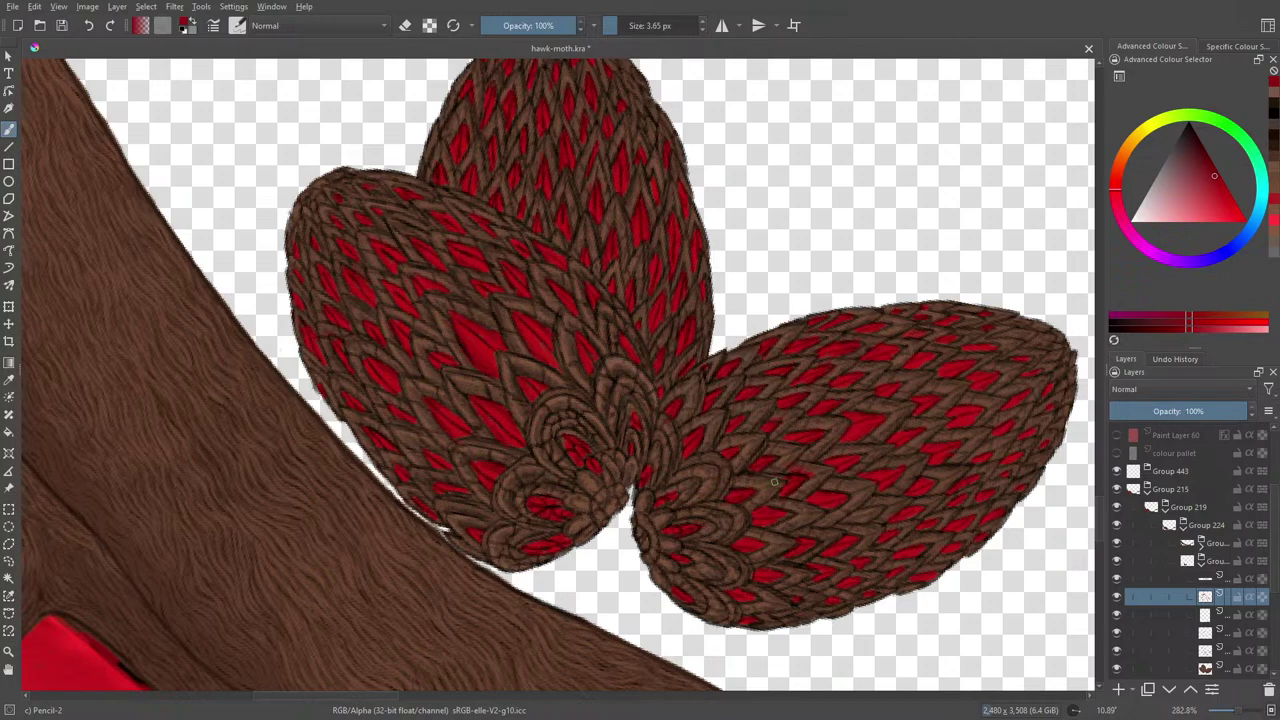
{"action": "key", "text": "e"}
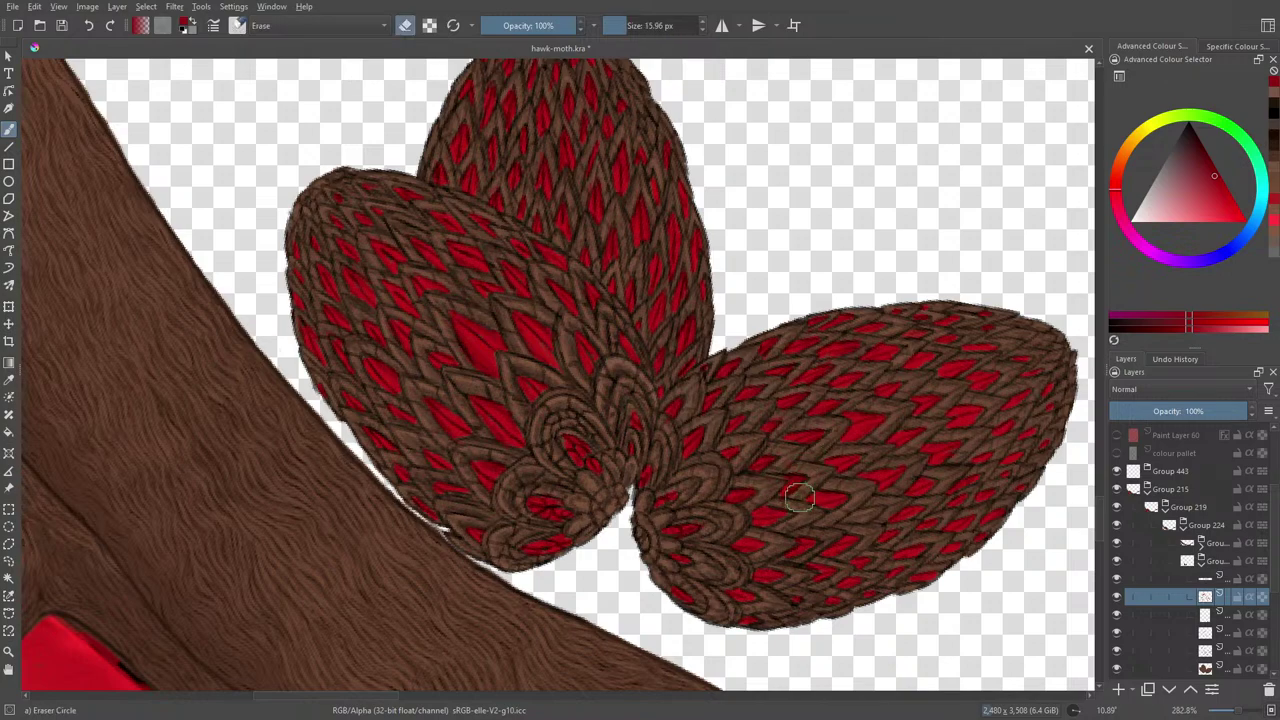
{"action": "key", "text": "e"}
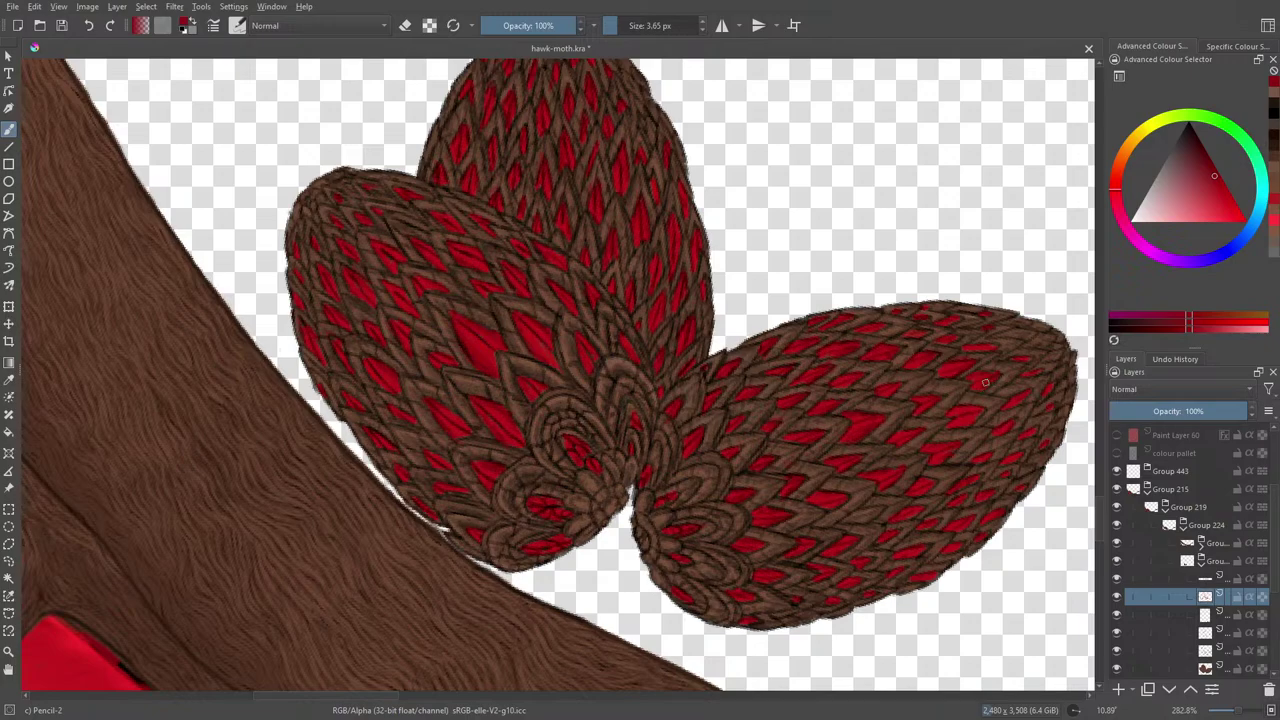
Step: Examine the pods' dark-red shading against the whole drawing, with the canvas rotation reset to 0°
{"action": "left_click_drag", "start_coordinate": [1232, 716], "coordinate": [1222, 710]}
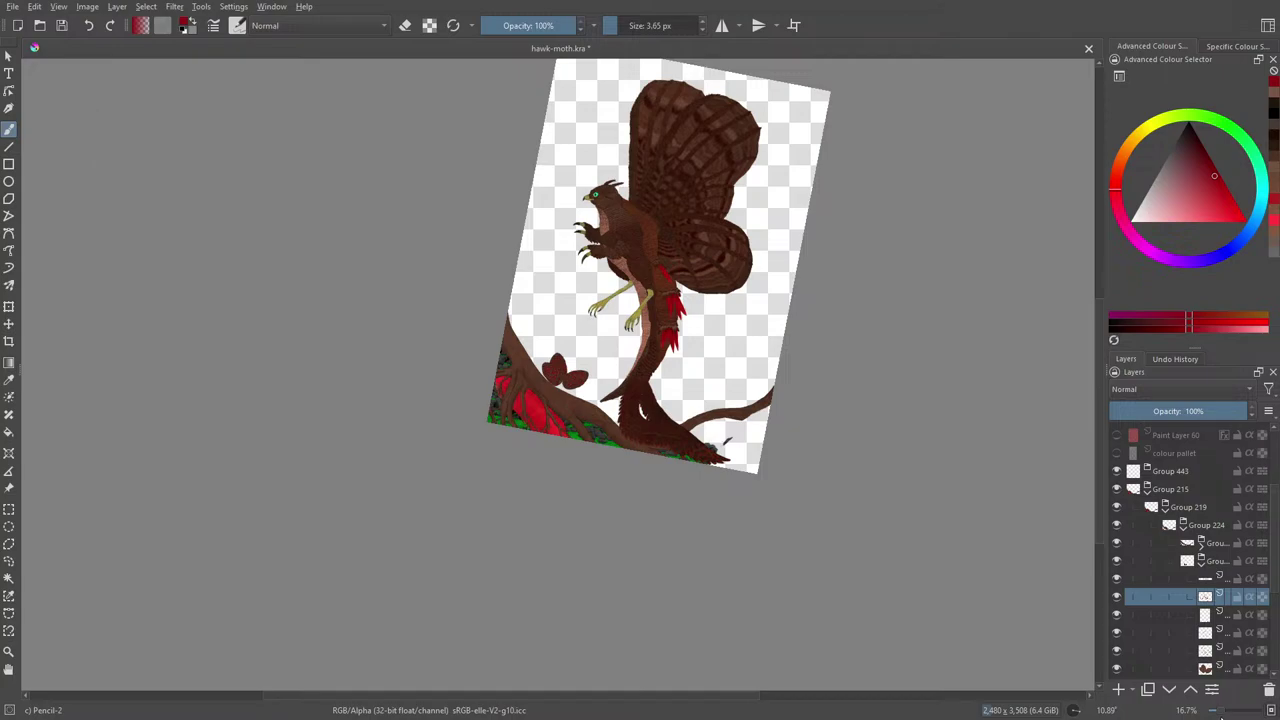
{"action": "left_click_drag", "start_coordinate": [1221, 716], "coordinate": [1232, 714]}
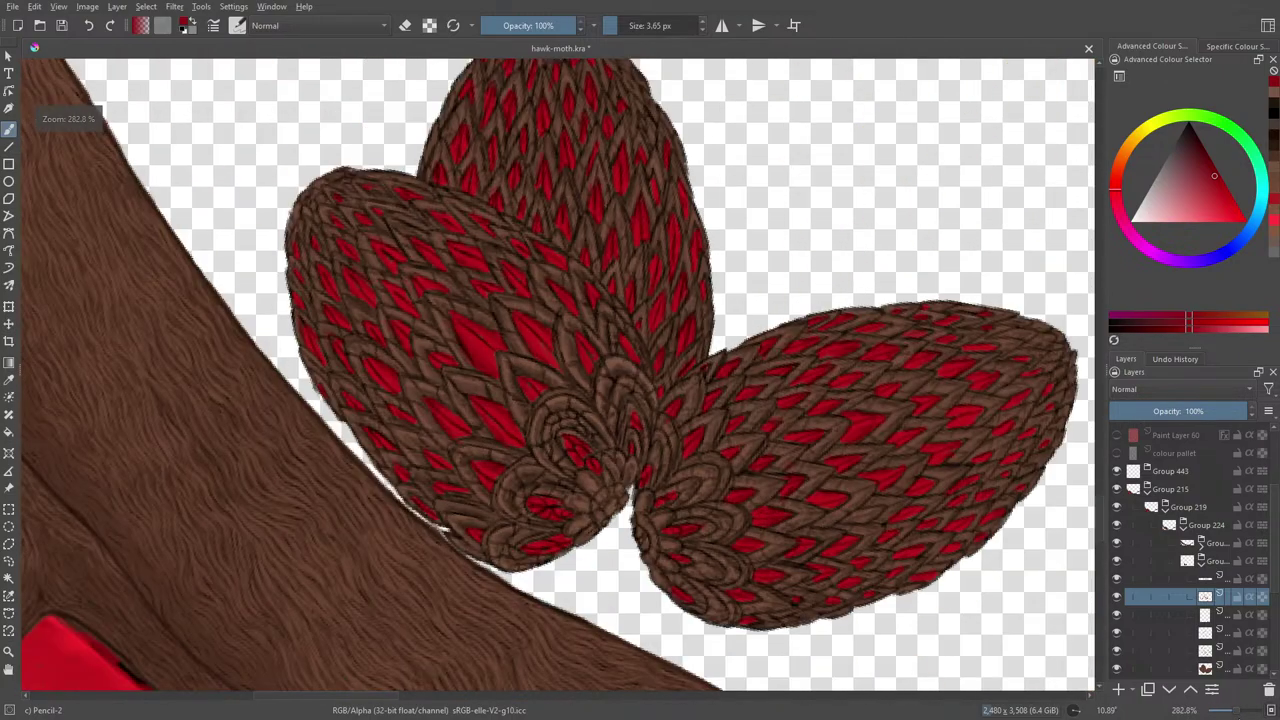
{"action": "key", "text": "minus"}
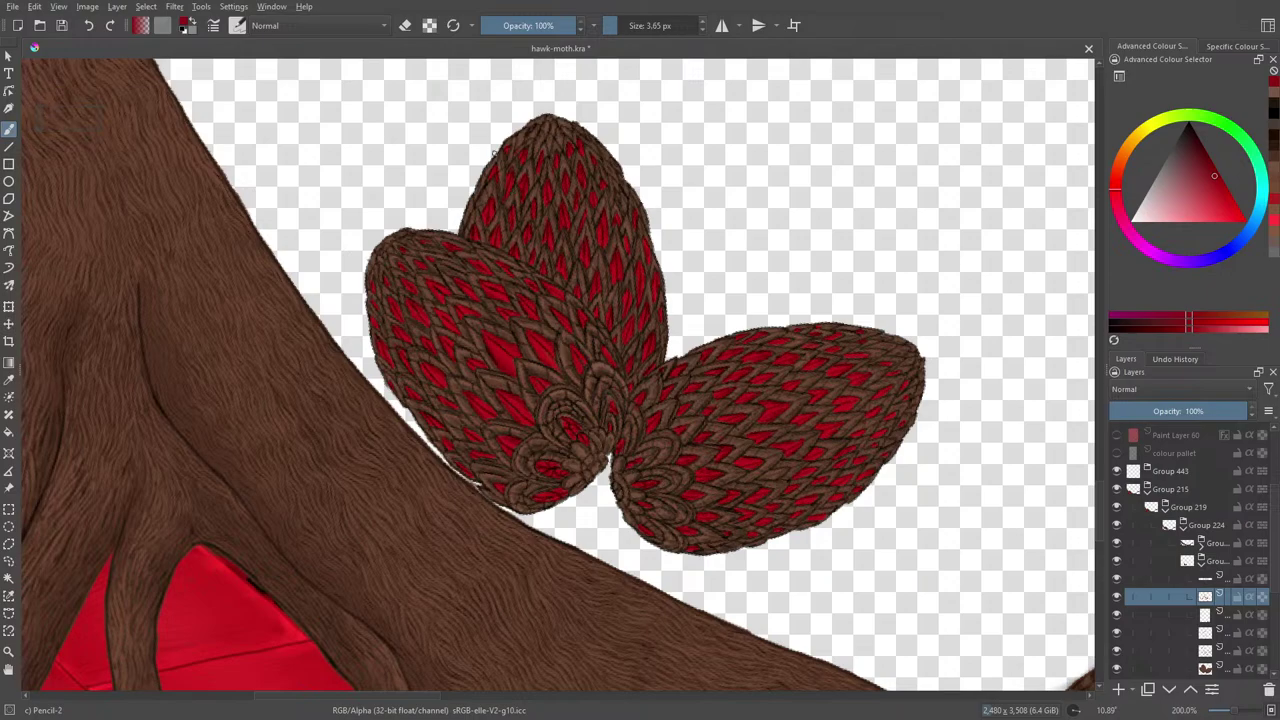
{"action": "right_click", "coordinate": [547, 232]}
{"action": "left_click_drag", "start_coordinate": [572, 90], "coordinate": [547, 88]}
{"action": "left_click", "coordinate": [547, 70]}
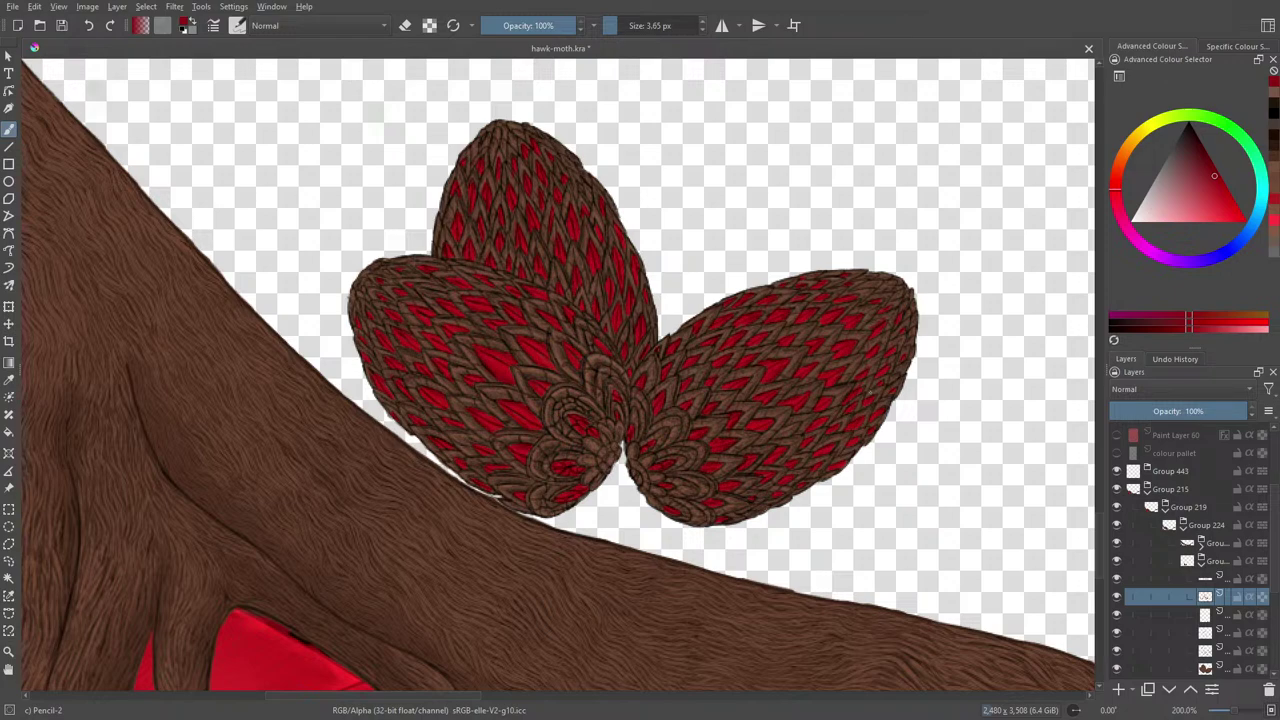
{"action": "left_click_drag", "start_coordinate": [1240, 711], "coordinate": [1220, 712]}
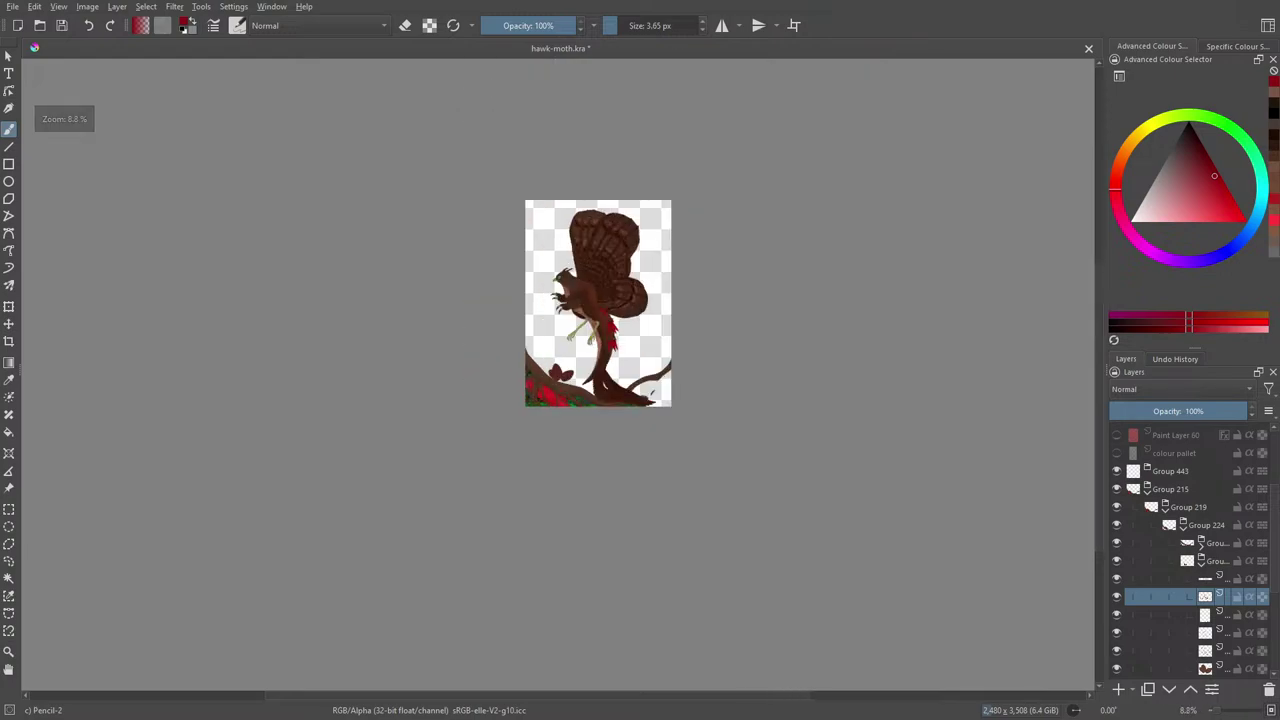
{"action": "key", "text": "plus"}
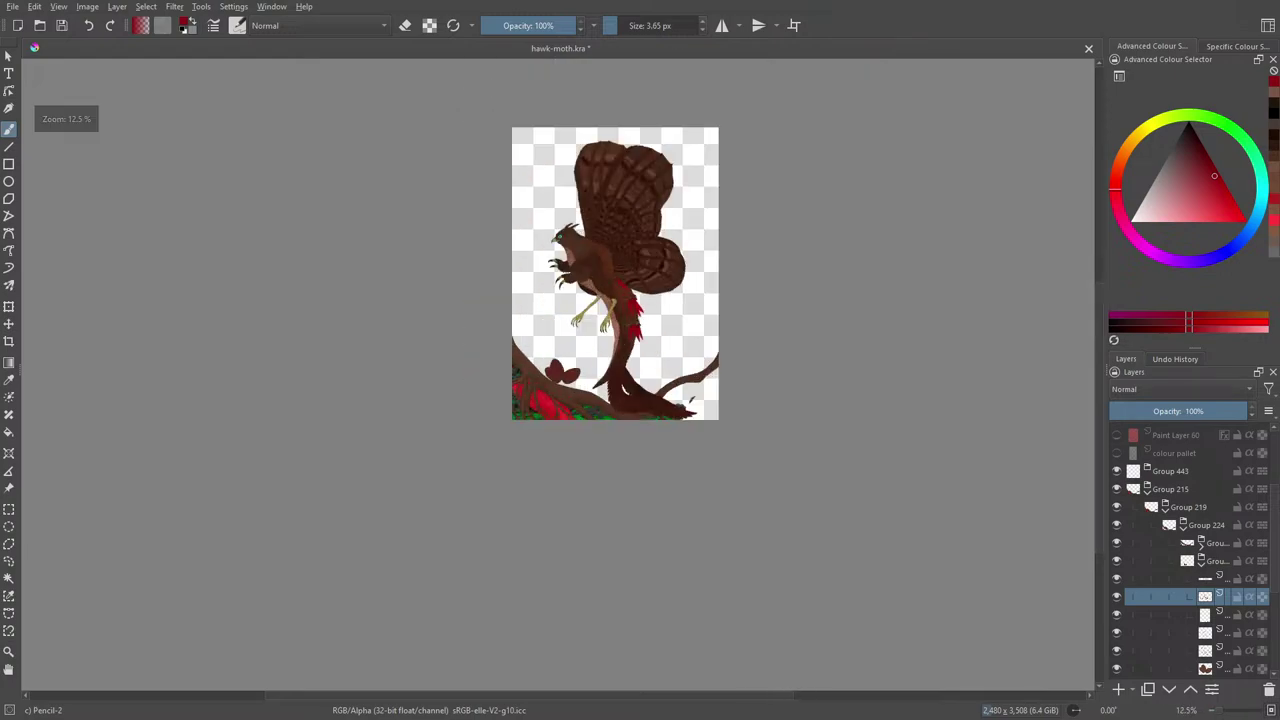
{"action": "key", "text": "plus"}
{"action": "key", "text": "plus"}
{"action": "key", "text": "plus"}
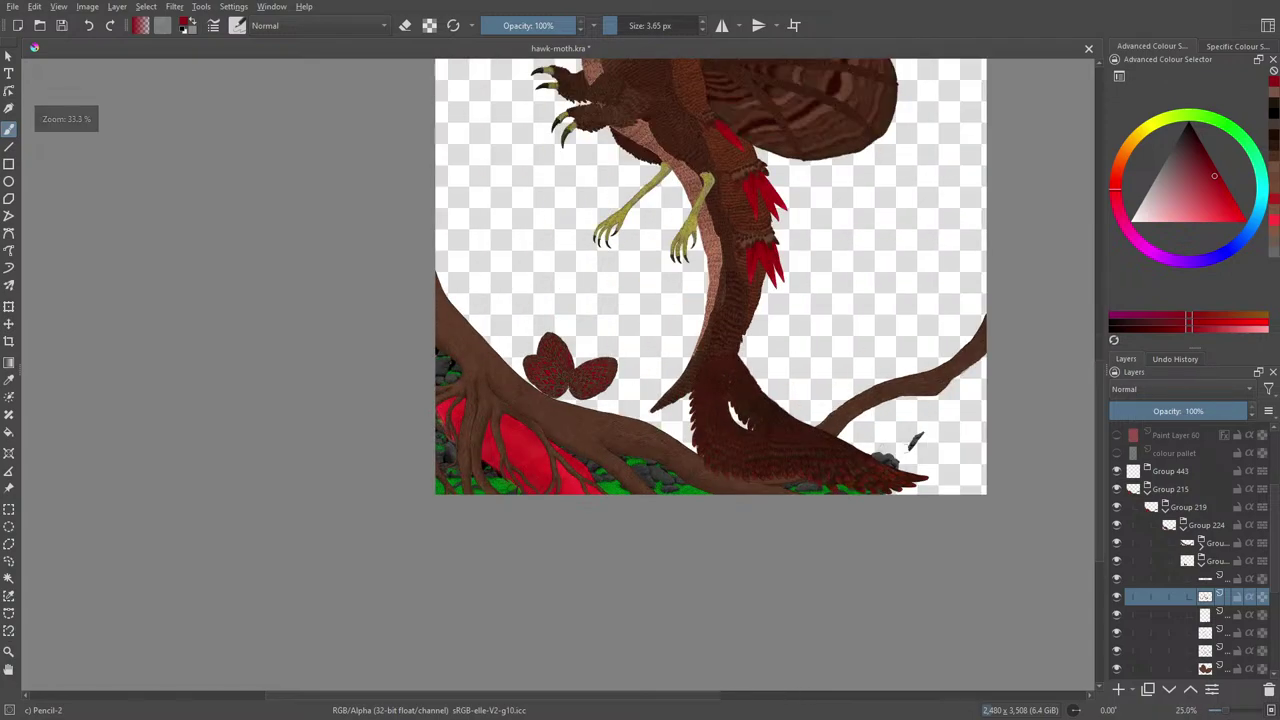
{"action": "scroll", "coordinate": [570, 370], "scroll_direction": "up", "scroll_amount": 6}
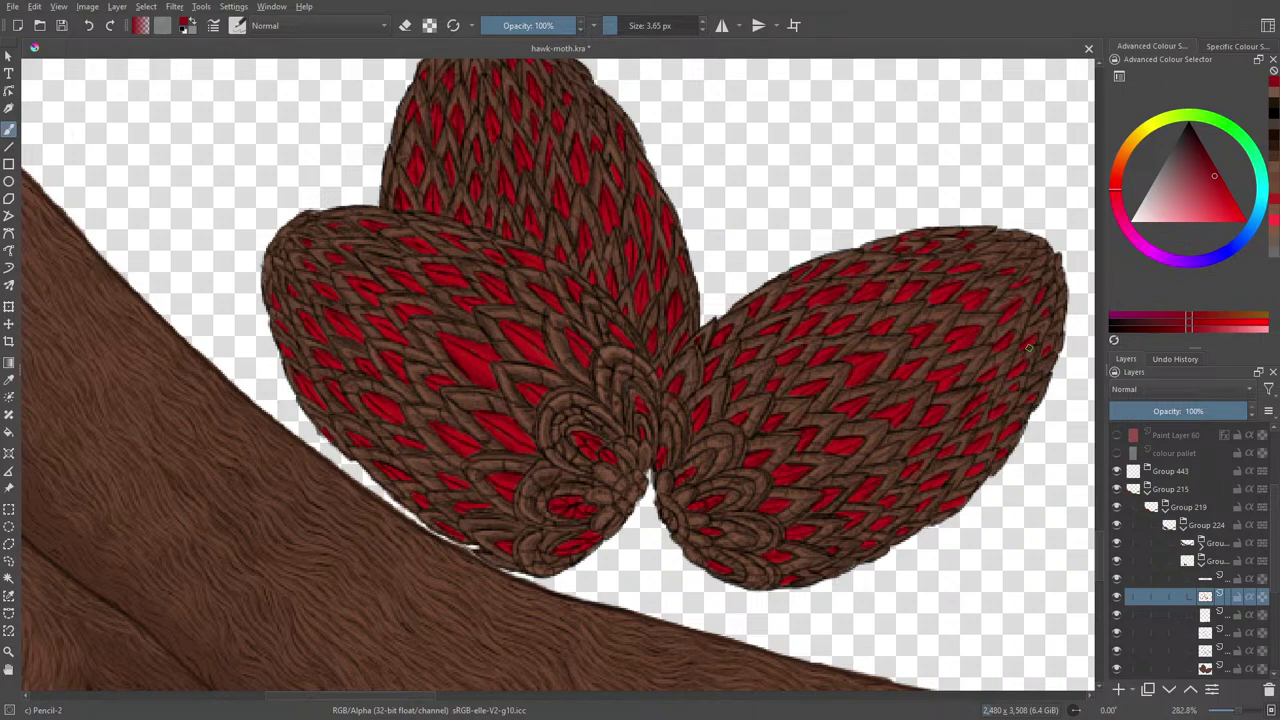
Step: Add a layer above the dark-red shading and highlight the front pod's large red scale centre in a brighter tone of the sampled red
{"action": "right_click", "coordinate": [307, 290]}
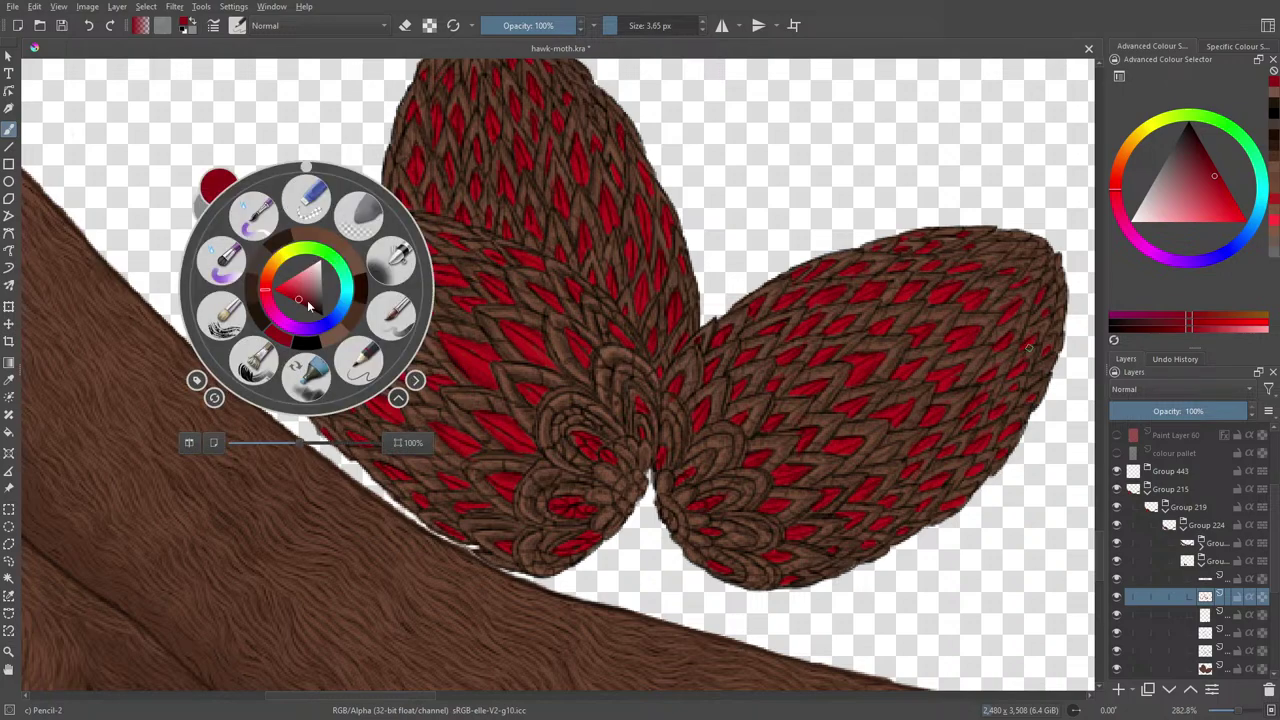
{"action": "left_click", "coordinate": [175, 166]}
{"action": "left_click", "coordinate": [9, 378]}
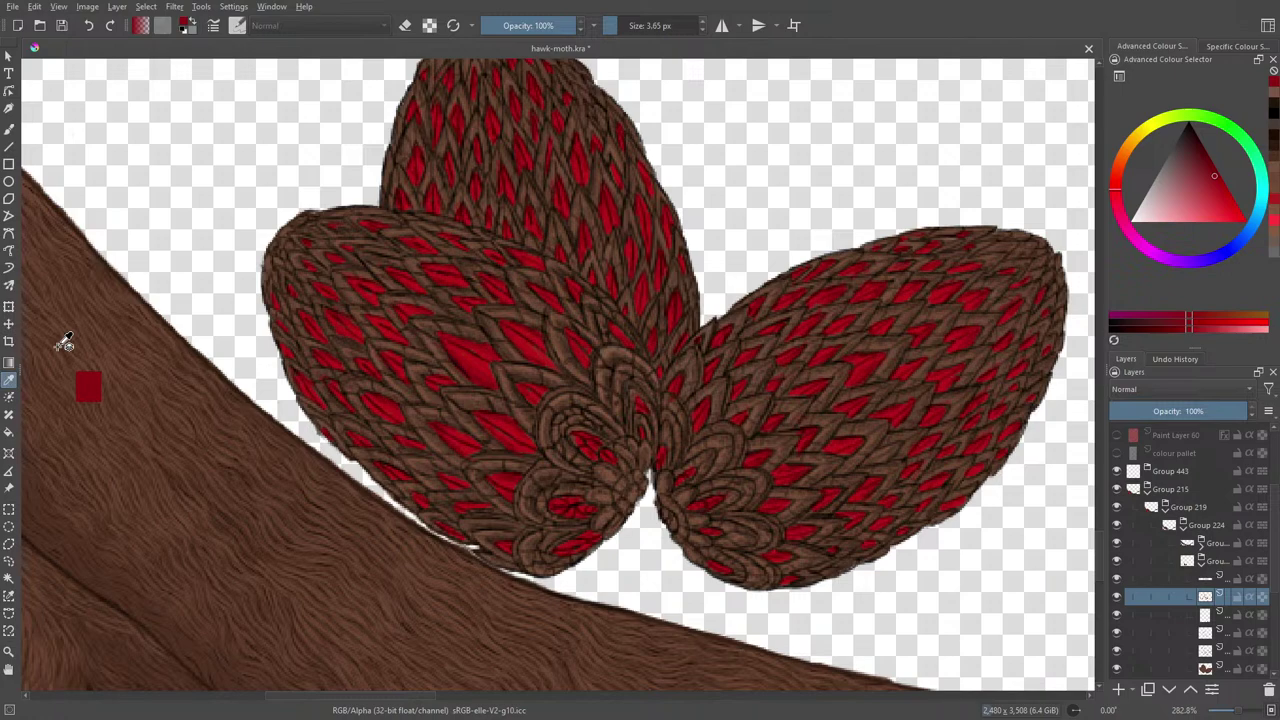
{"action": "left_click", "coordinate": [487, 362]}
{"action": "left_click", "coordinate": [9, 128]}
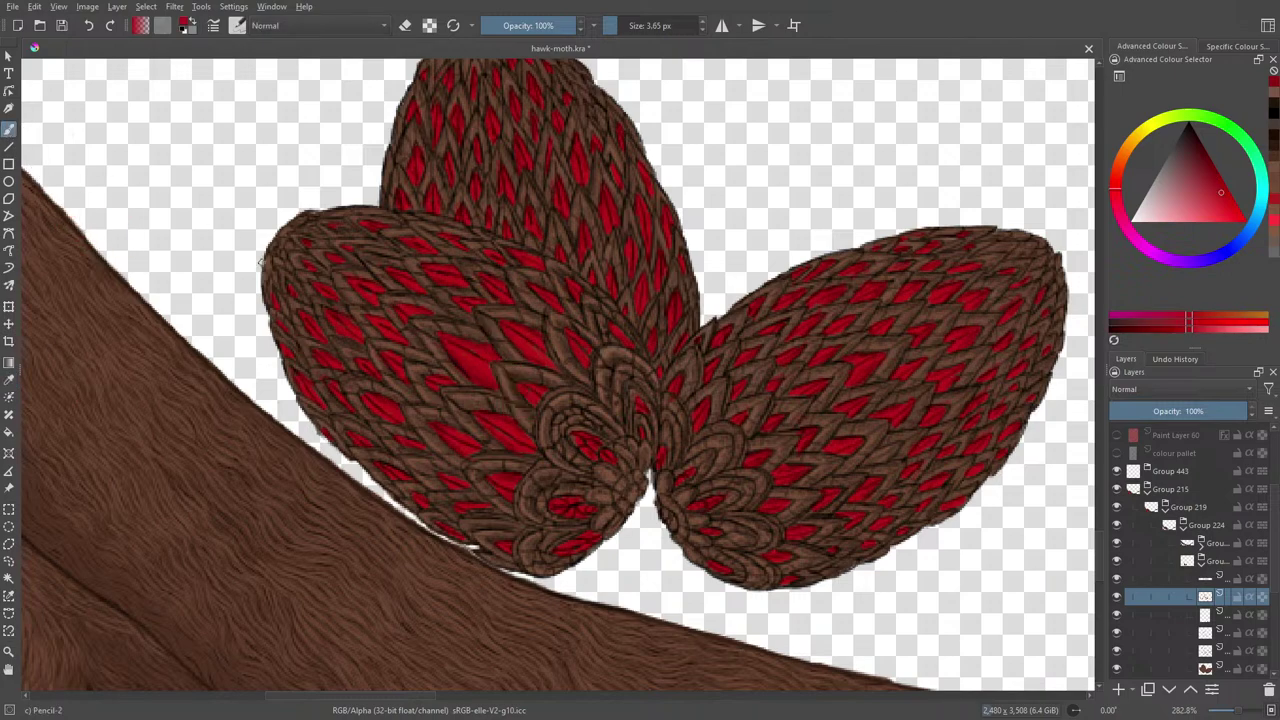
{"action": "right_click", "coordinate": [398, 486]}
{"action": "left_click", "coordinate": [386, 502]}
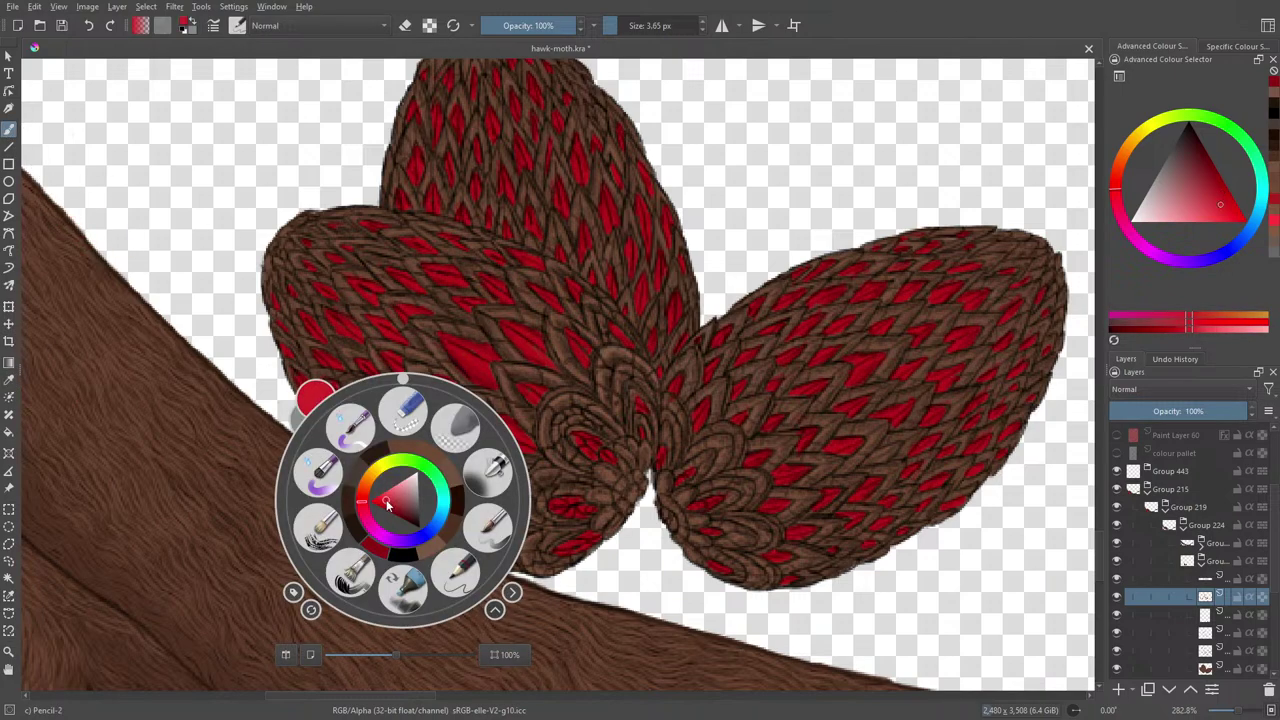
{"action": "left_click", "coordinate": [411, 355]}
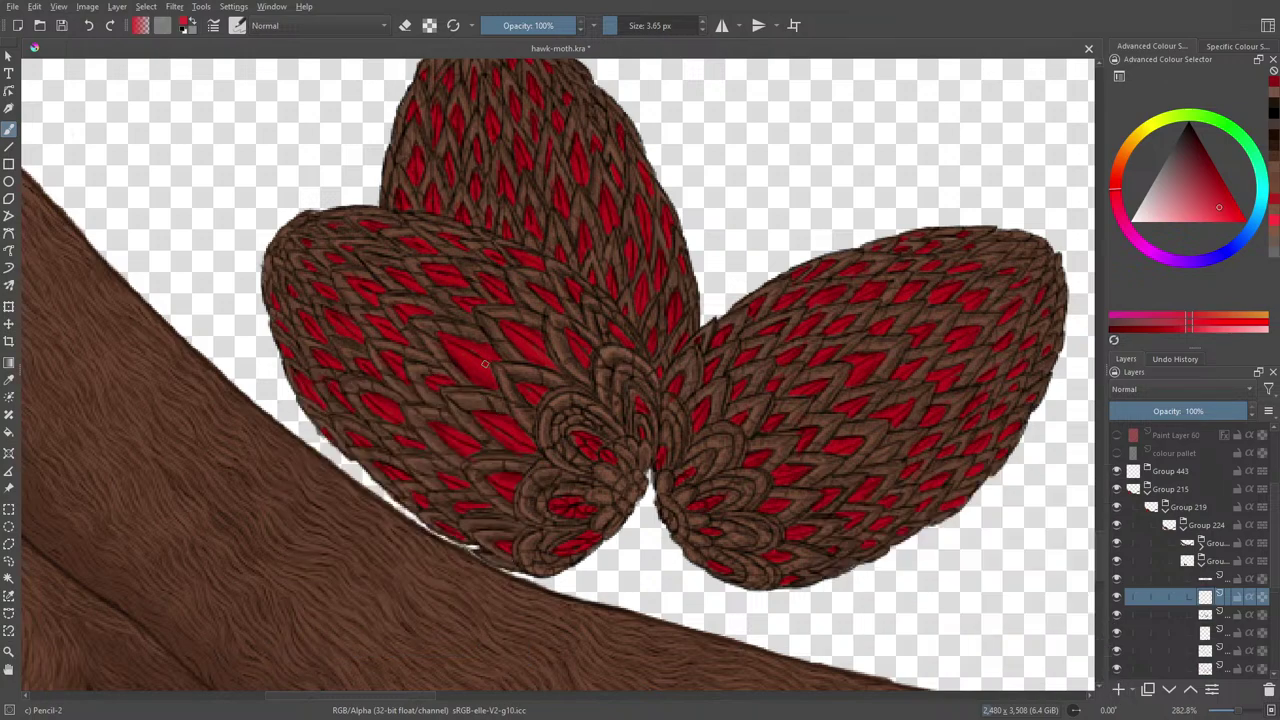
{"action": "left_click_drag", "start_coordinate": [486, 365], "coordinate": [472, 353]}
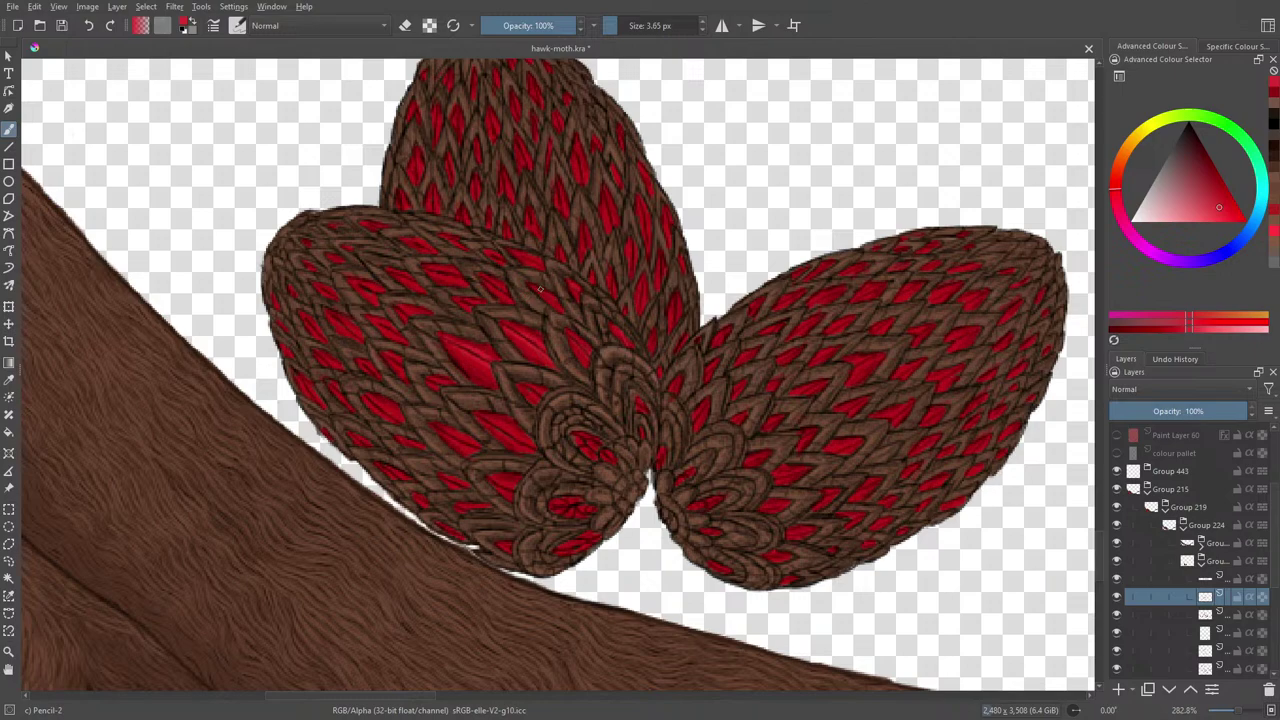
Step: Undo the last stroke, rotate the canvas to about 67°, and add brighter-red Pencil-2 highlights to the front pod's scale centres, erasing excess
{"action": "left_click", "coordinate": [88, 25]}
{"action": "right_click", "coordinate": [305, 205]}
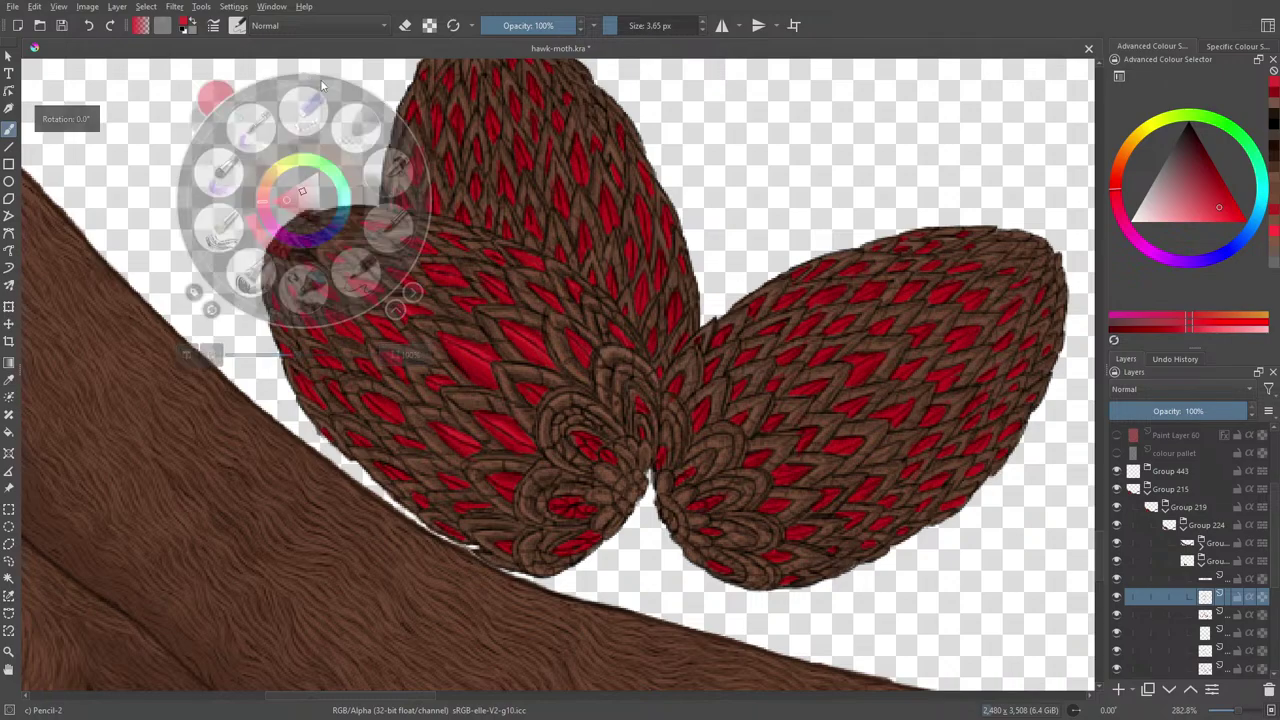
{"action": "left_click_drag", "start_coordinate": [322, 86], "coordinate": [421, 170]}
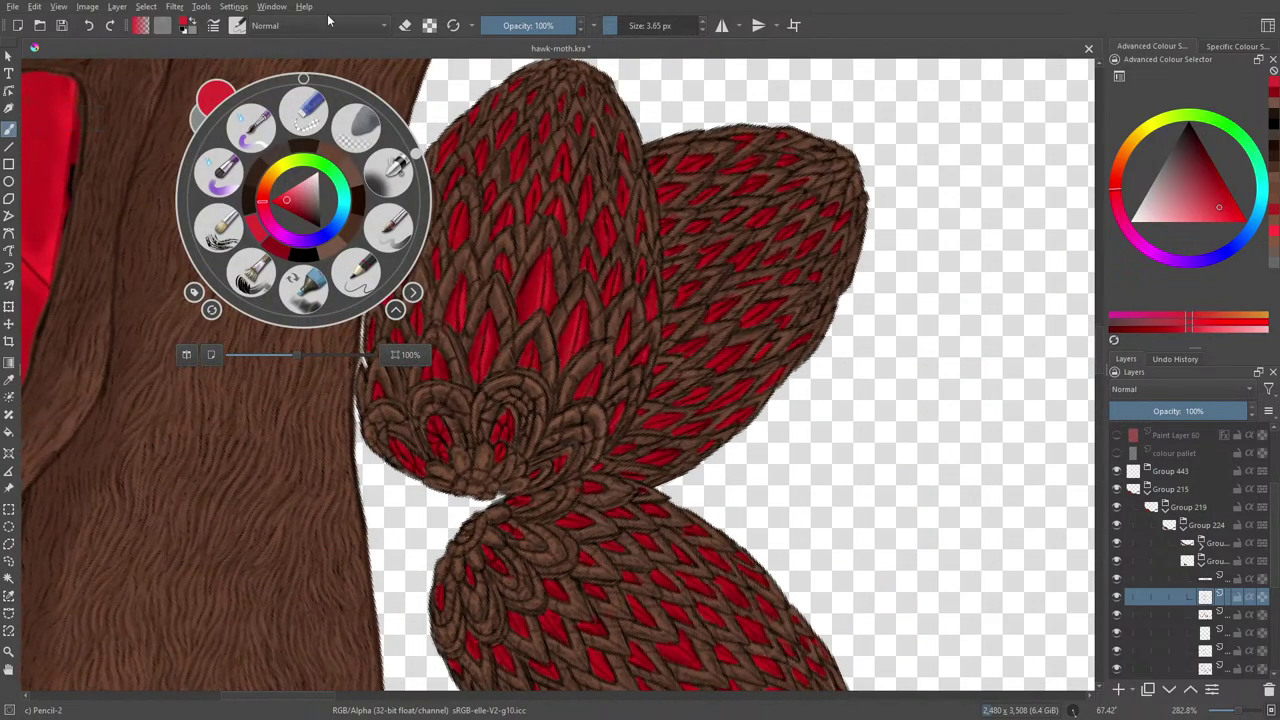
{"action": "left_click", "coordinate": [509, 214]}
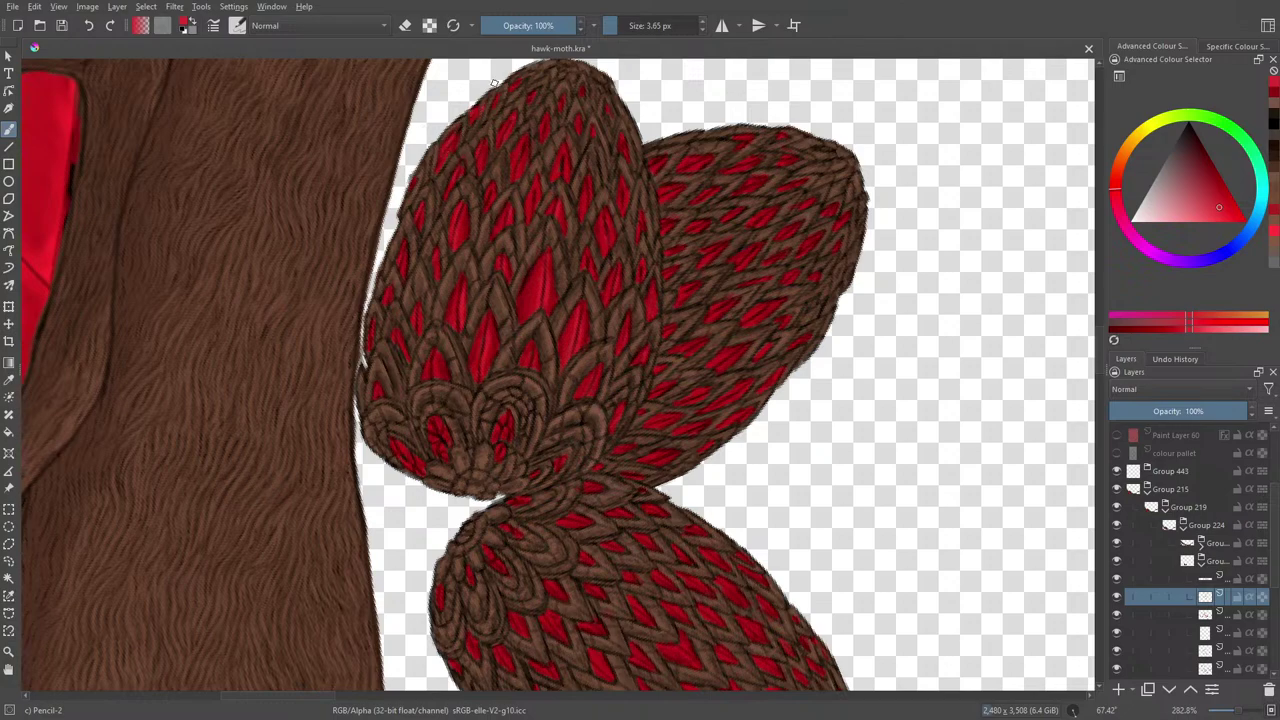
{"action": "key", "text": "e"}
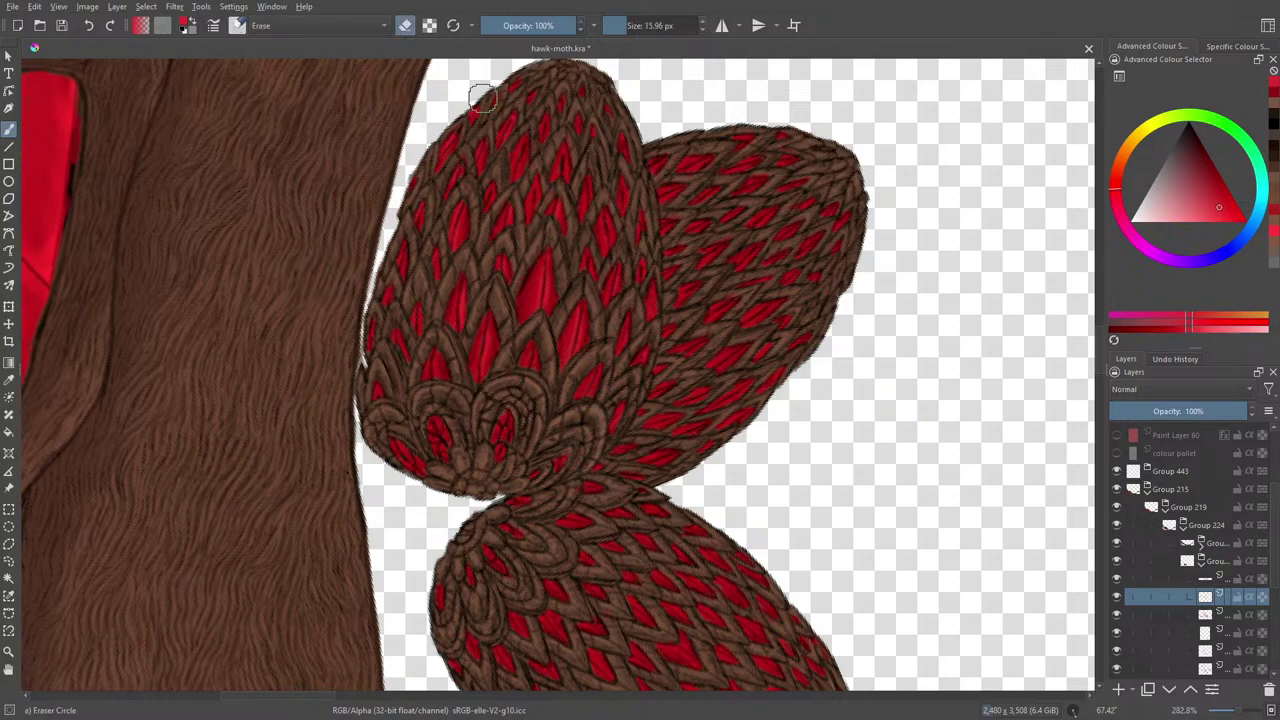
{"action": "key", "text": "e"}
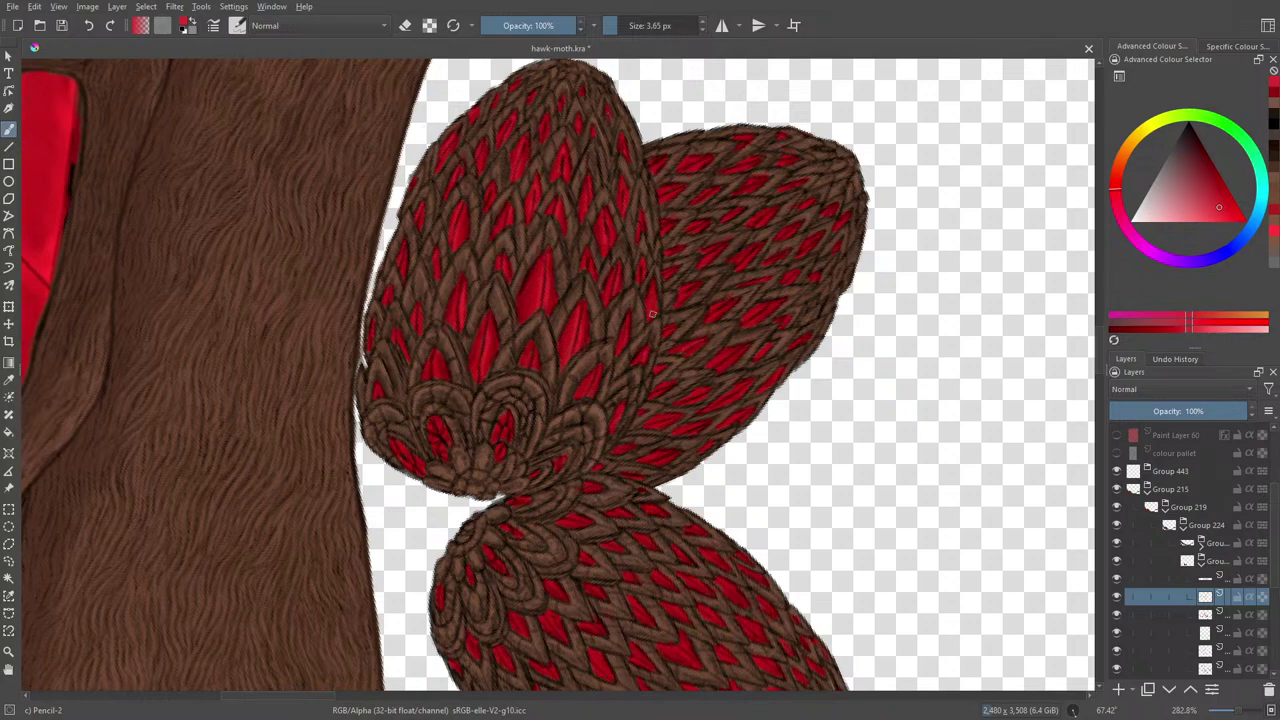
Step: Highlight the rear pod's red scale centres in bright red, undoing a bad stroke and cleaning edges with the Eraser Circle brush
{"action": "left_click", "coordinate": [88, 28]}
{"action": "key", "text": "e"}
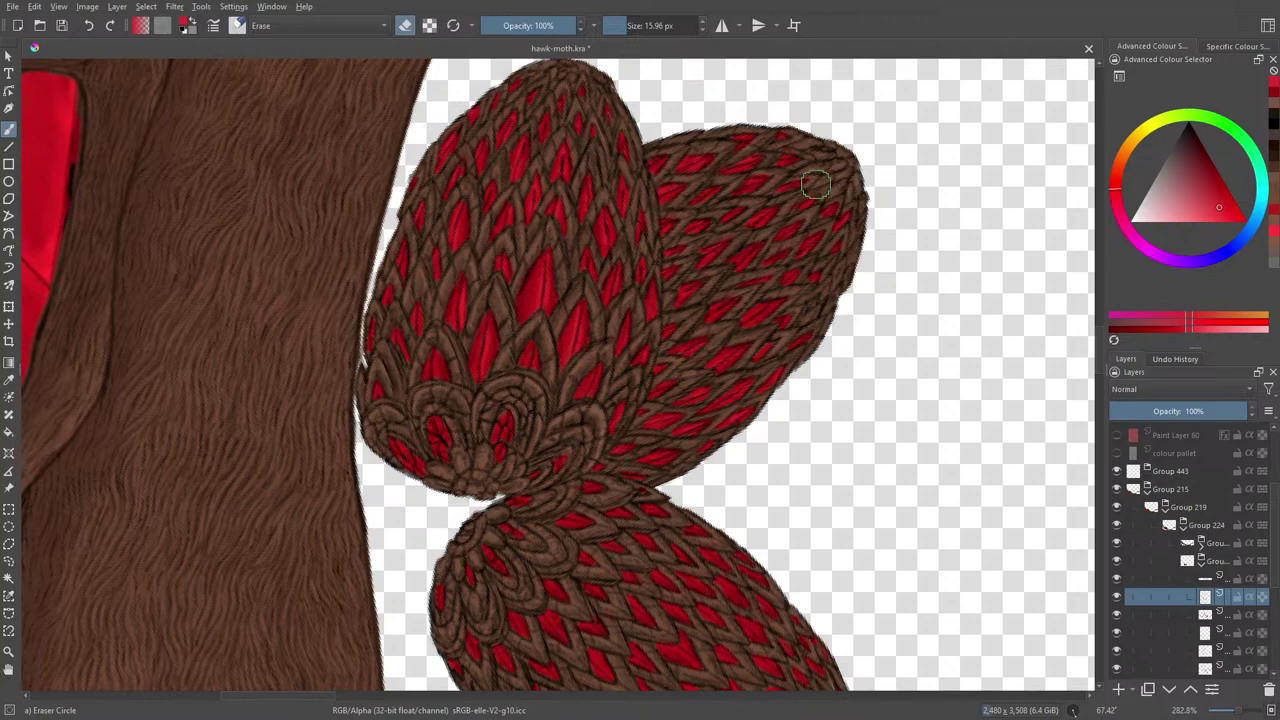
{"action": "key", "text": "e"}
{"action": "scroll", "coordinate": [1100, 359], "scroll_direction": "down", "scroll_amount": 5}
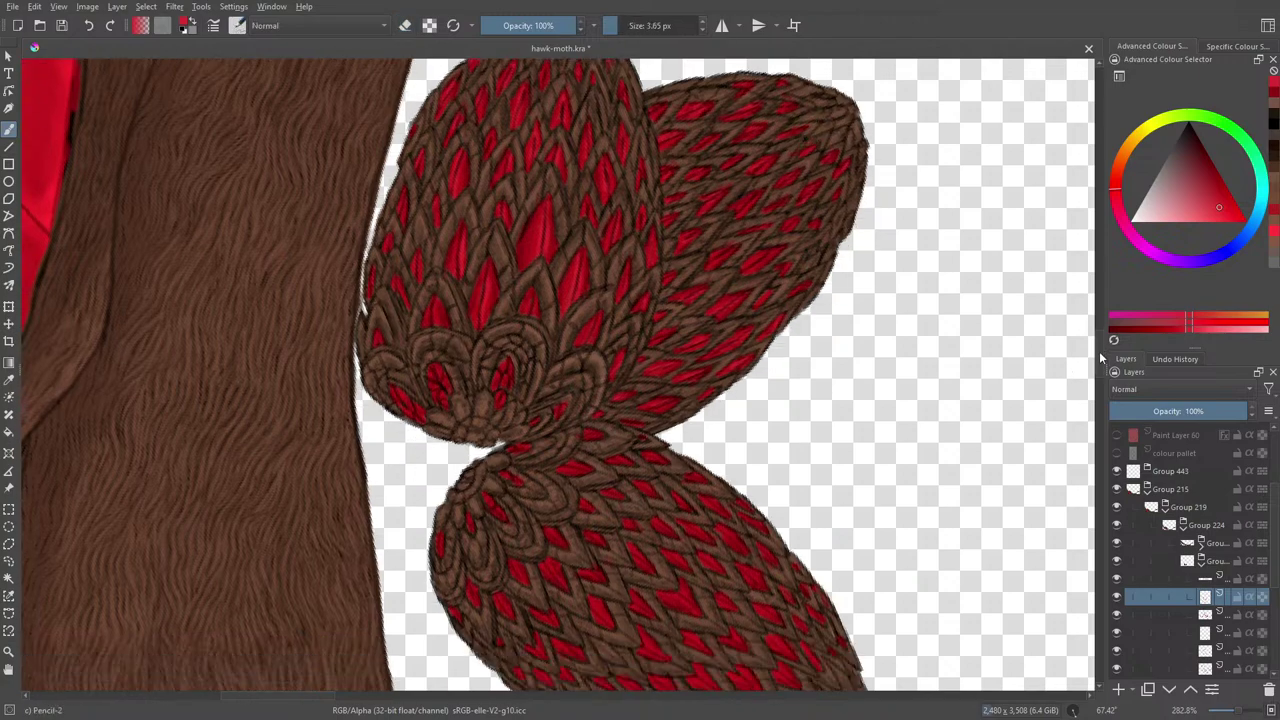
{"action": "scroll", "coordinate": [1100, 359], "scroll_direction": "up", "scroll_amount": 4}
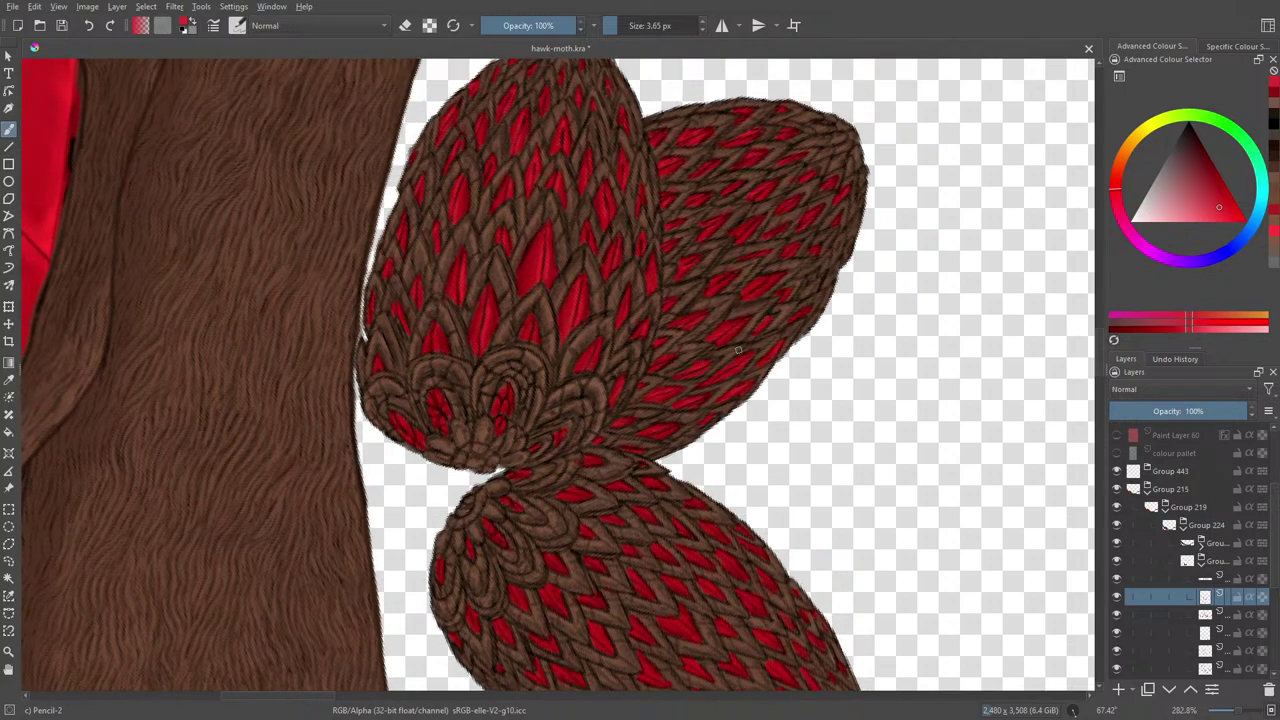
Step: Rotate the canvas to about 127° and highlight the separate third pod's red scale centres in bright red with Pencil-2
{"action": "scroll", "coordinate": [1100, 365], "scroll_direction": "down", "scroll_amount": 8}
{"action": "scroll", "coordinate": [1100, 382], "scroll_direction": "up", "scroll_amount": 1}
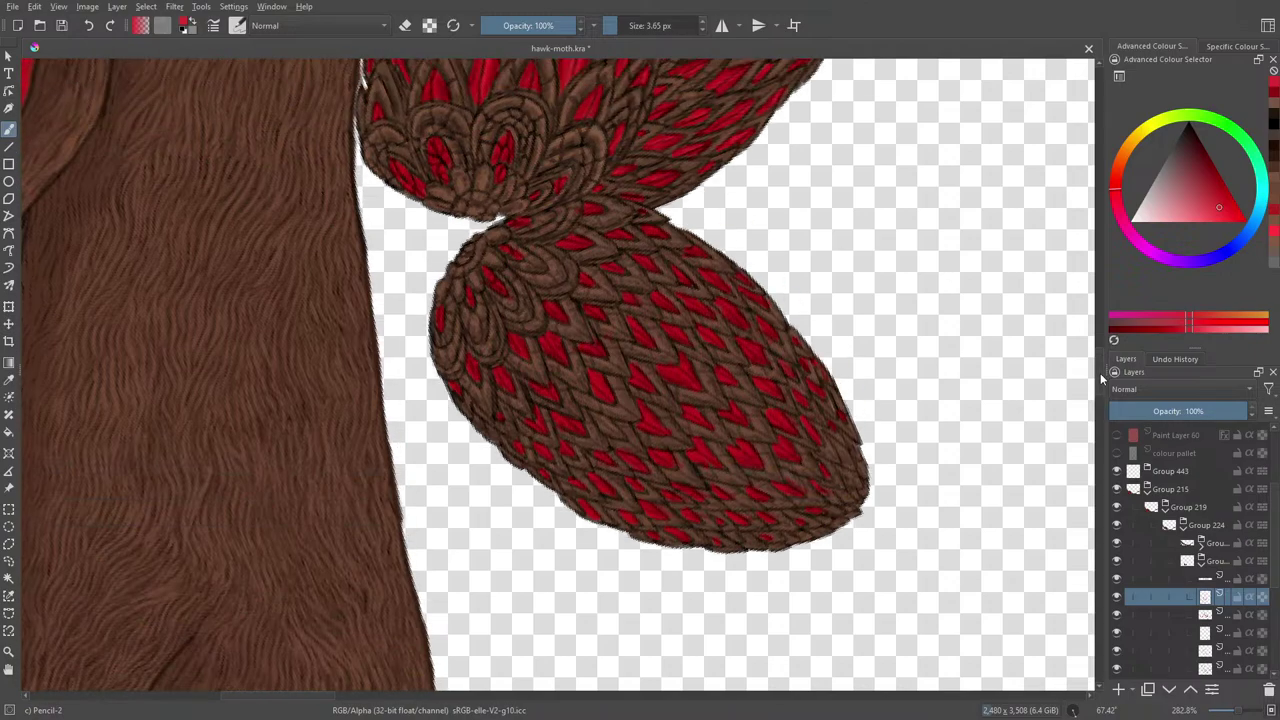
{"action": "right_click", "coordinate": [423, 477]}
{"action": "left_click_drag", "start_coordinate": [537, 425], "coordinate": [523, 545]}
{"action": "left_click", "coordinate": [335, 204]}
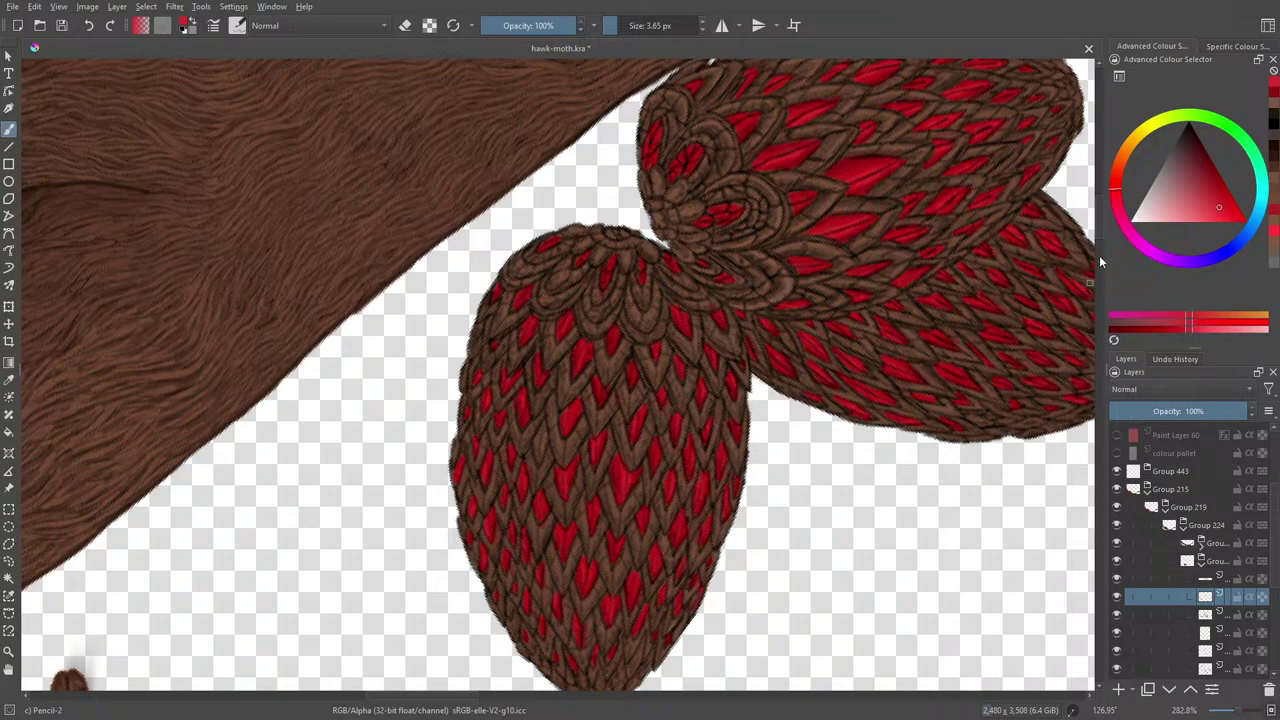
Step: Examine the highlighted pods against the whole drawing at several zoom levels
{"action": "scroll", "coordinate": [1100, 216], "scroll_direction": "up", "scroll_amount": 2}
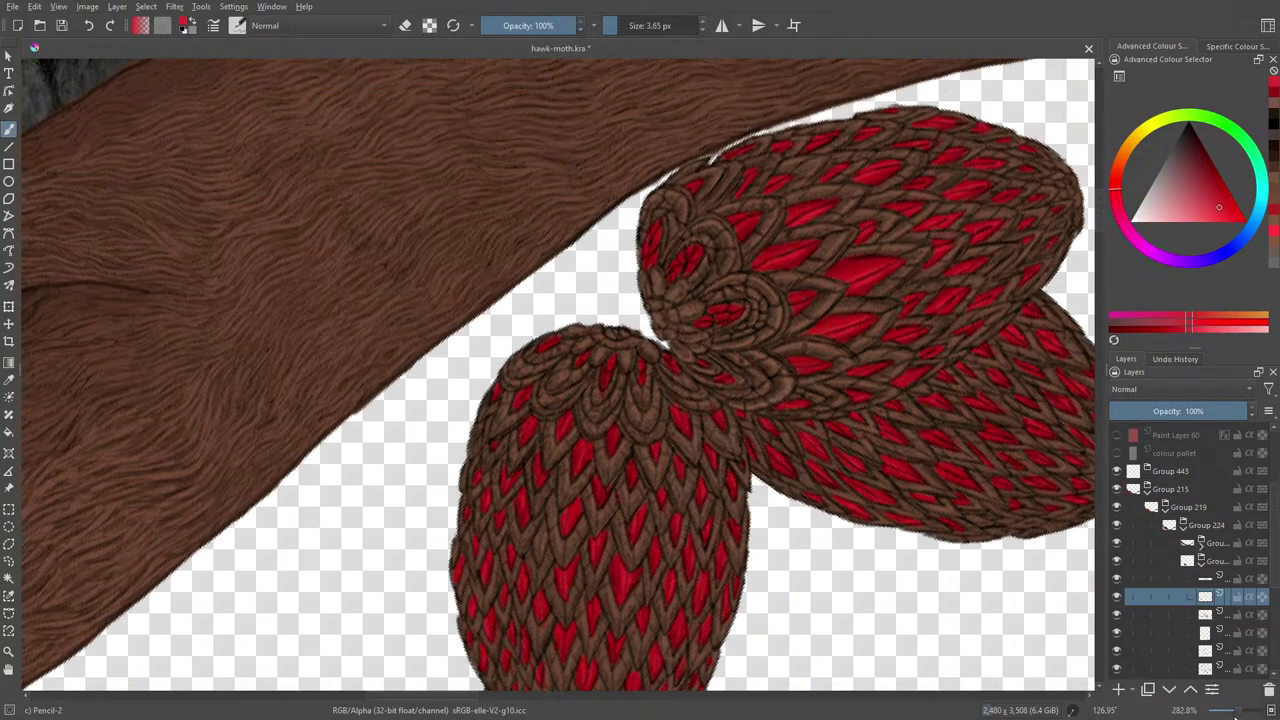
{"action": "scroll", "coordinate": [1228, 712], "scroll_direction": "down", "scroll_amount": 8}
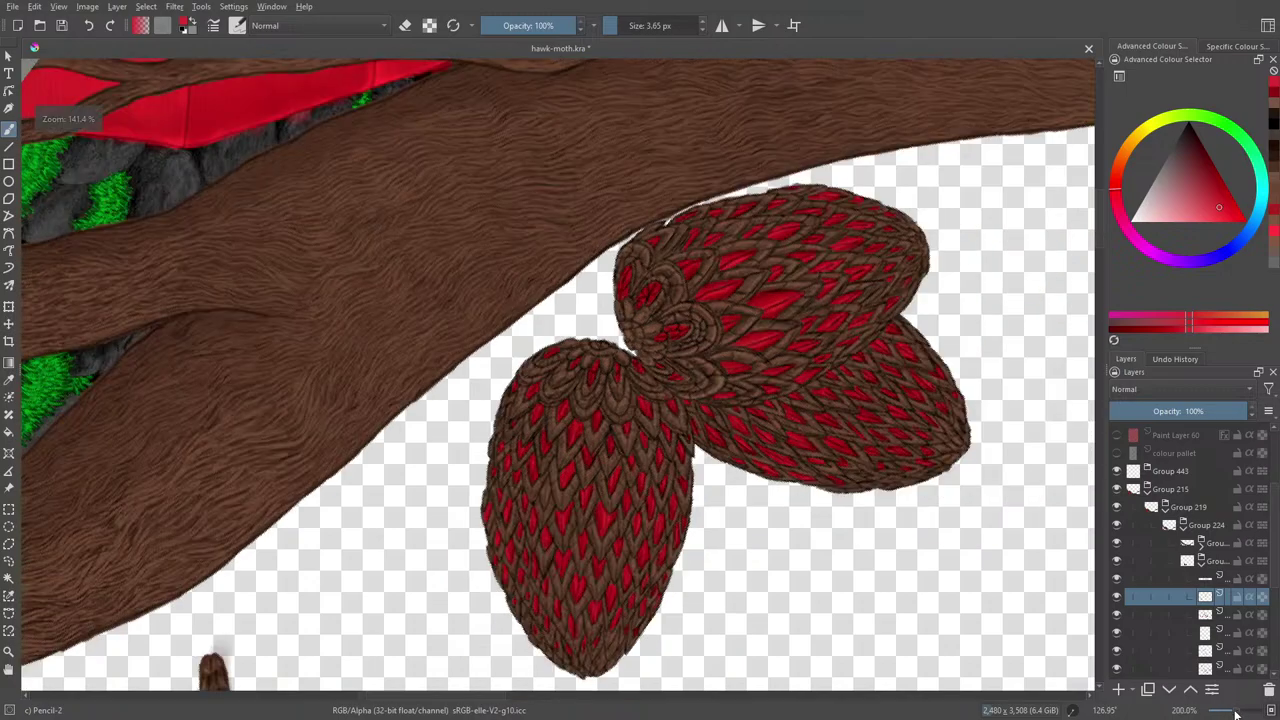
{"action": "scroll", "coordinate": [1230, 714], "scroll_direction": "down", "scroll_amount": 2}
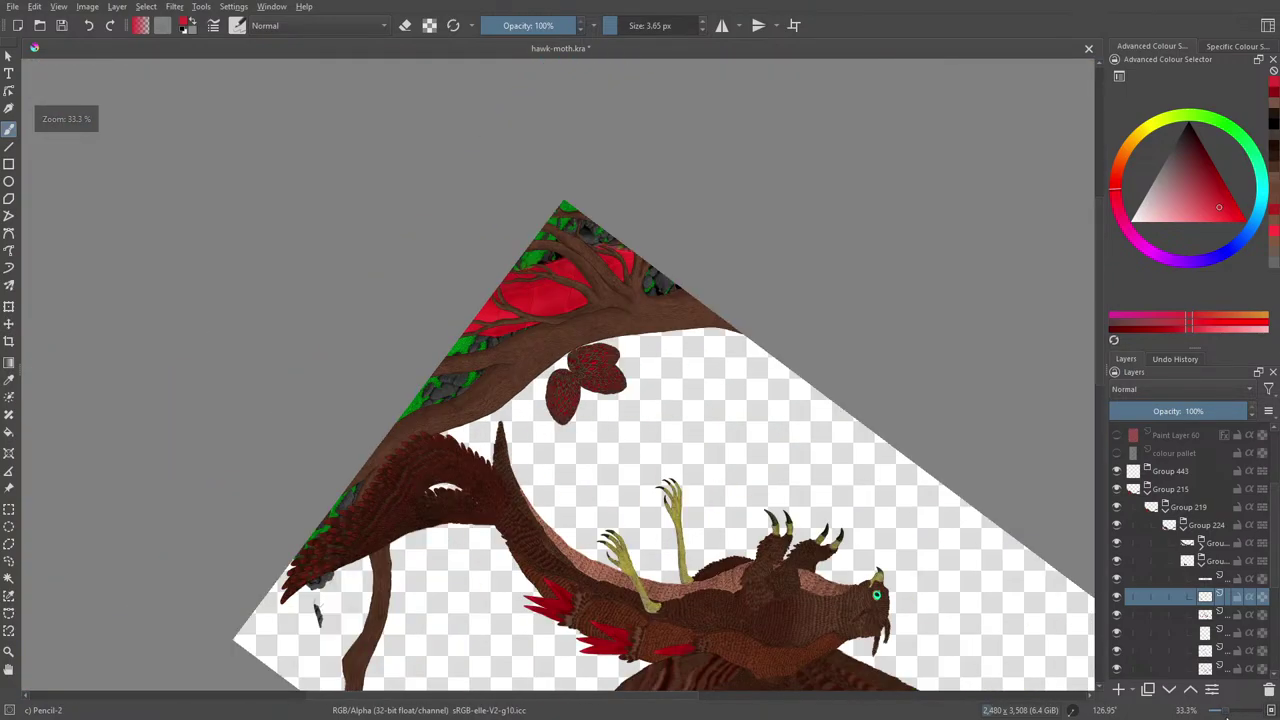
{"action": "scroll", "coordinate": [1230, 714], "scroll_direction": "up", "scroll_amount": 4}
{"action": "scroll", "coordinate": [1230, 714], "scroll_direction": "down", "scroll_amount": 4}
{"action": "scroll", "coordinate": [1230, 714], "scroll_direction": "down", "scroll_amount": 3}
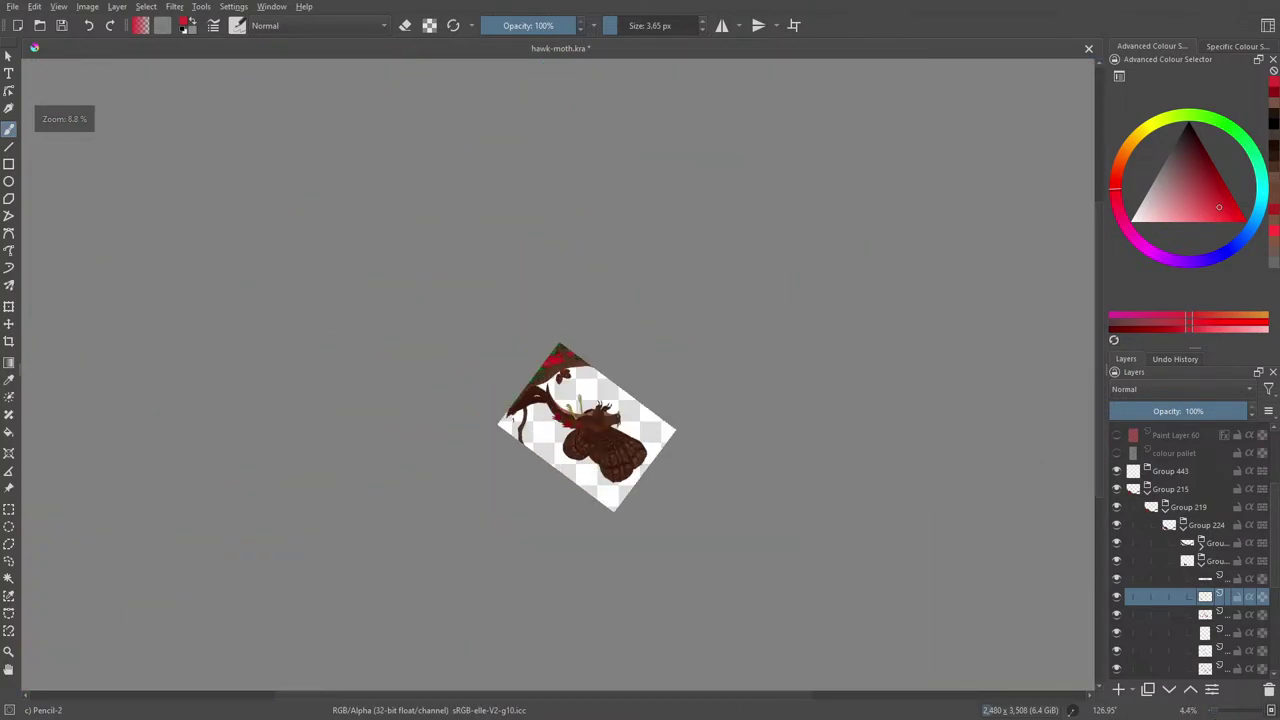
{"action": "scroll", "coordinate": [1230, 714], "scroll_direction": "up", "scroll_amount": 7}
{"action": "scroll", "coordinate": [1230, 714], "scroll_direction": "down", "scroll_amount": 3}
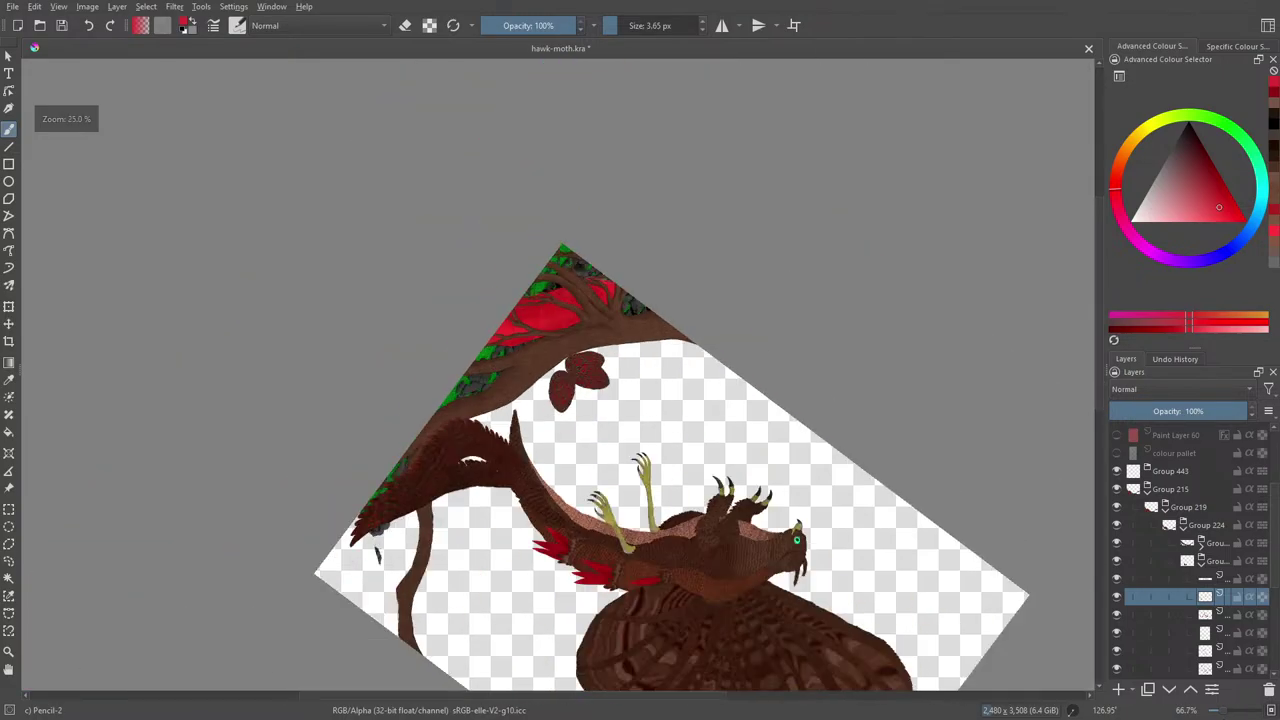
{"action": "scroll", "coordinate": [1230, 714], "scroll_direction": "up", "scroll_amount": 1}
{"action": "scroll", "coordinate": [1230, 714], "scroll_direction": "down", "scroll_amount": 1}
{"action": "scroll", "coordinate": [1230, 714], "scroll_direction": "up", "scroll_amount": 3}
{"action": "scroll", "coordinate": [1230, 714], "scroll_direction": "down", "scroll_amount": 3}
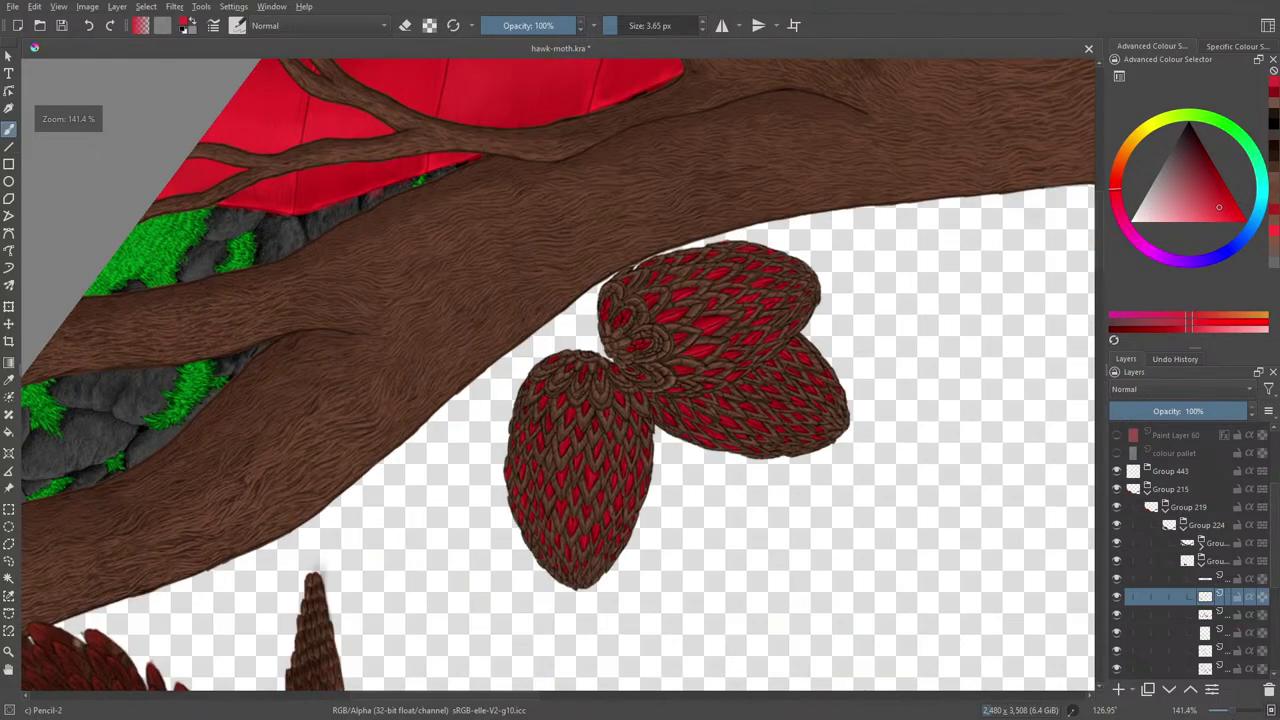
{"action": "scroll", "coordinate": [1230, 714], "scroll_direction": "up", "scroll_amount": 3}
{"action": "scroll", "coordinate": [1230, 714], "scroll_direction": "up", "scroll_amount": 1}
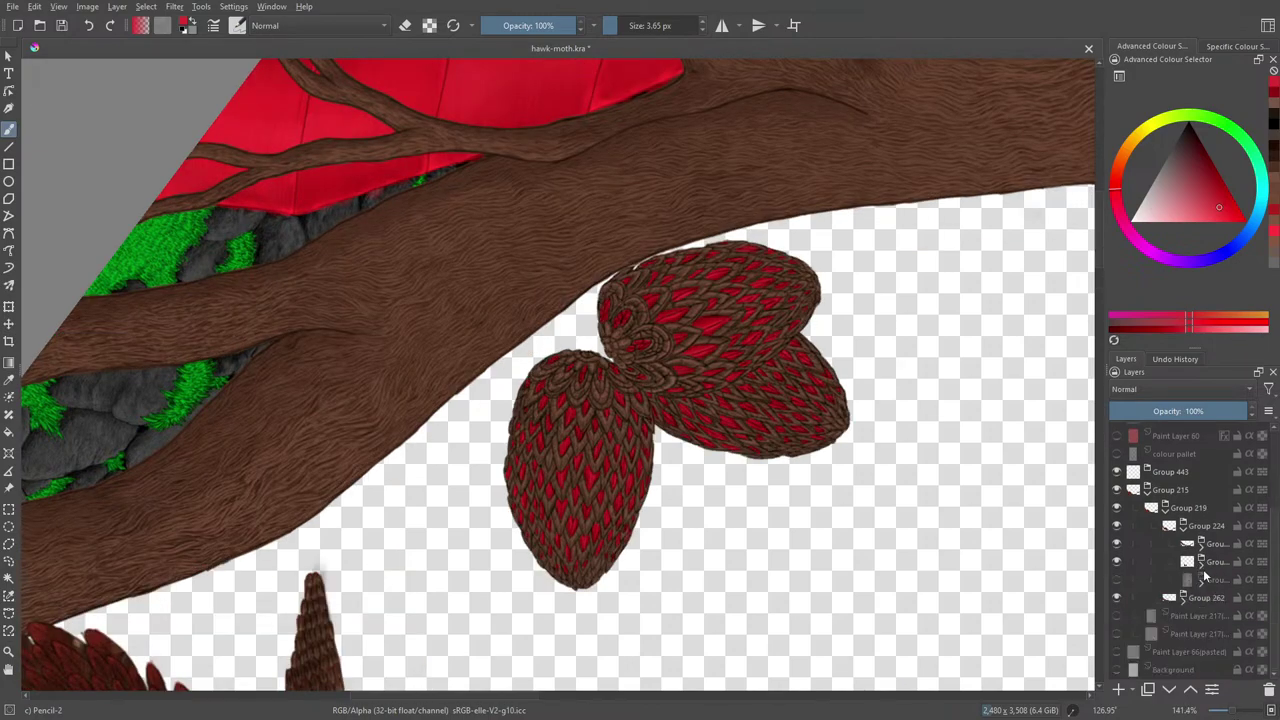
Step: Add a new paint layer in the pods' group and move it one place down, below the group's top layer
{"action": "left_click", "coordinate": [1207, 579]}
{"action": "left_click", "coordinate": [1117, 689]}
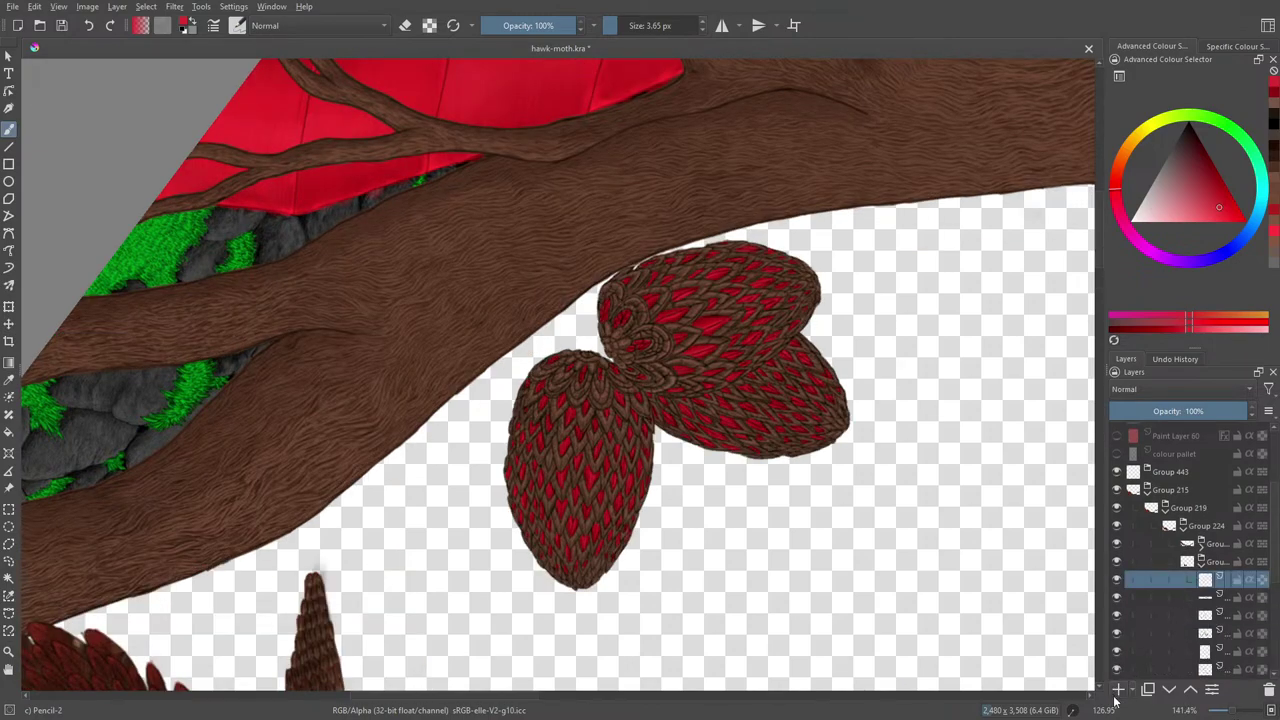
{"action": "left_click", "coordinate": [1167, 689]}
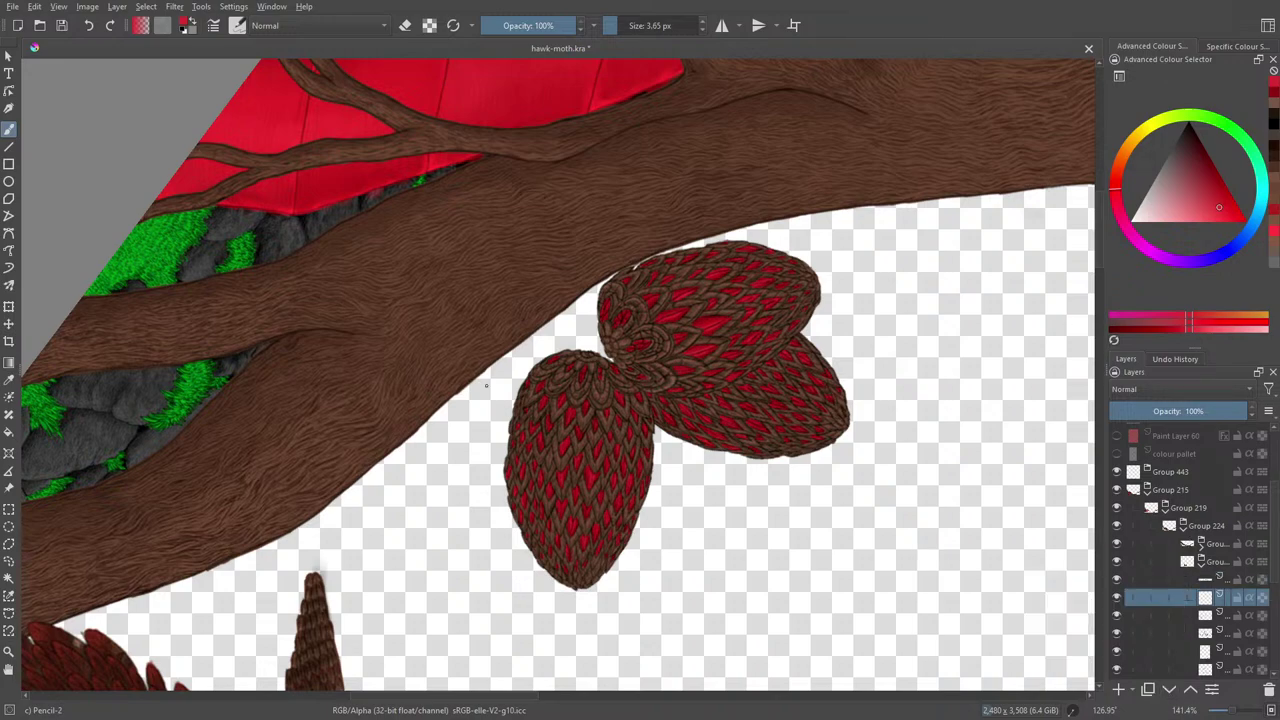
Step: Set up the Basic-2 Opacity brush with black paint, 40 px size and 75% opacity
{"action": "right_click", "coordinate": [485, 449]}
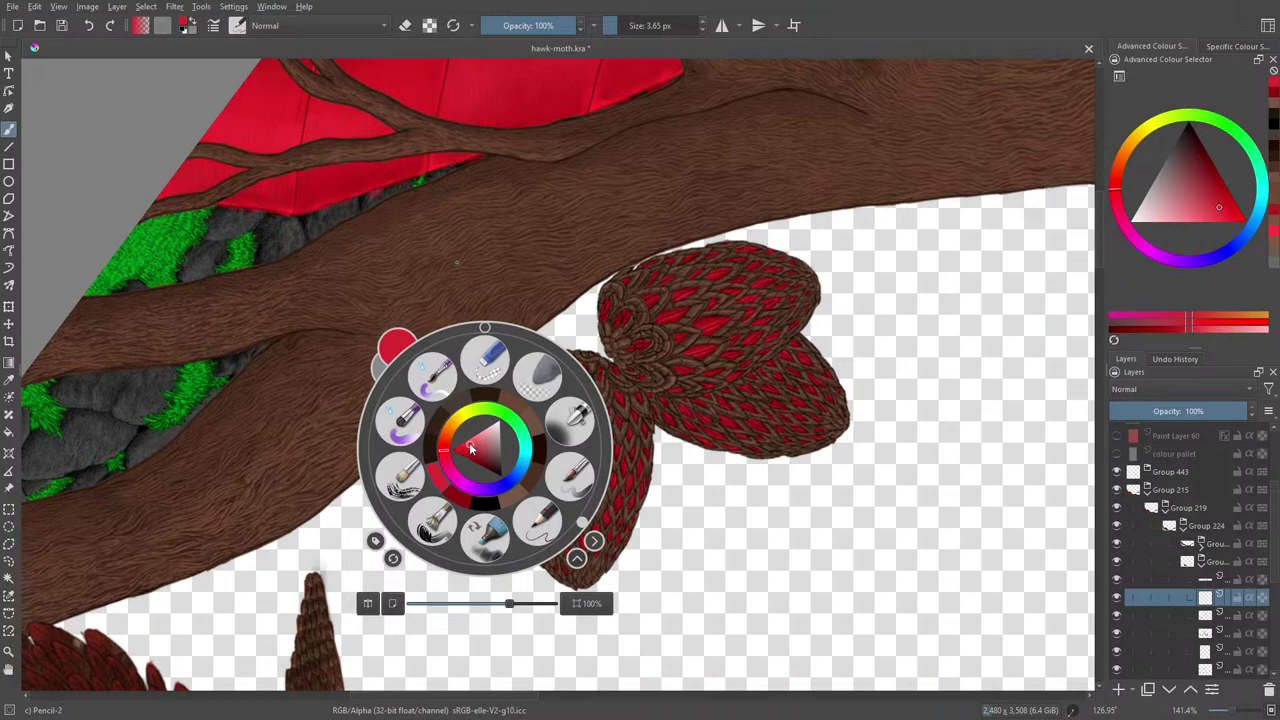
{"action": "left_click_drag", "start_coordinate": [470, 450], "coordinate": [508, 492]}
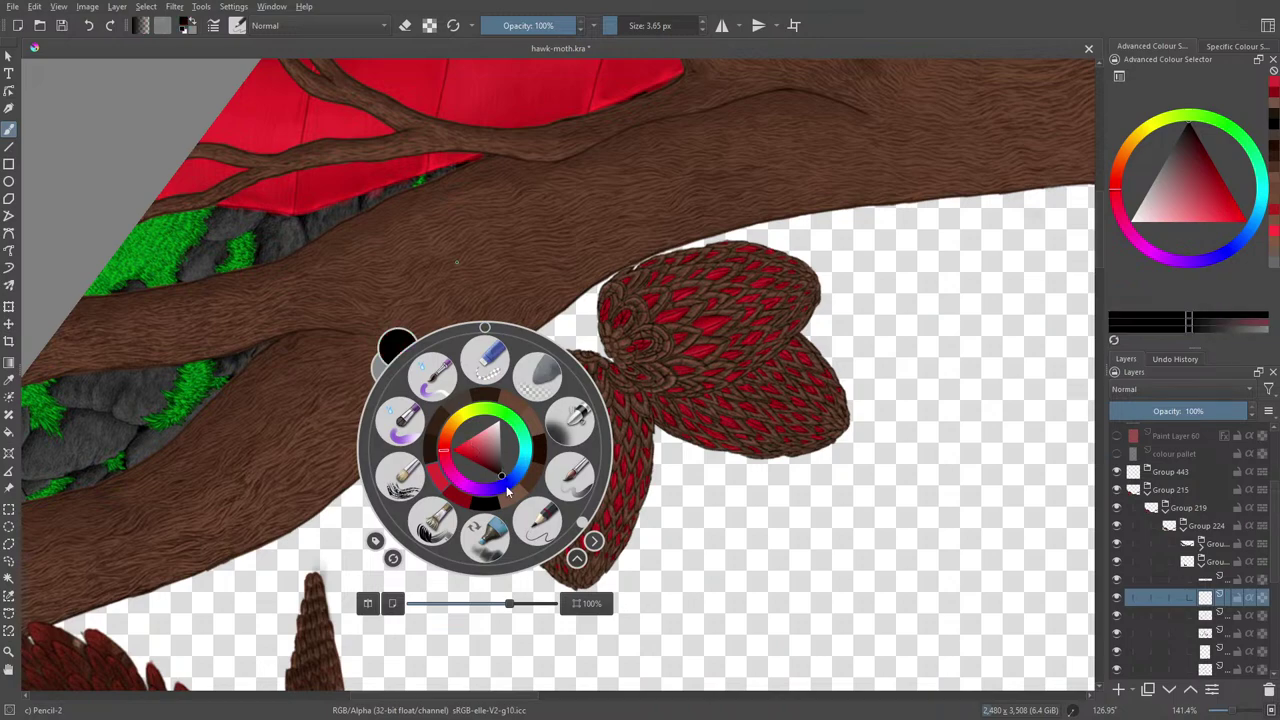
{"action": "left_click", "coordinate": [237, 25]}
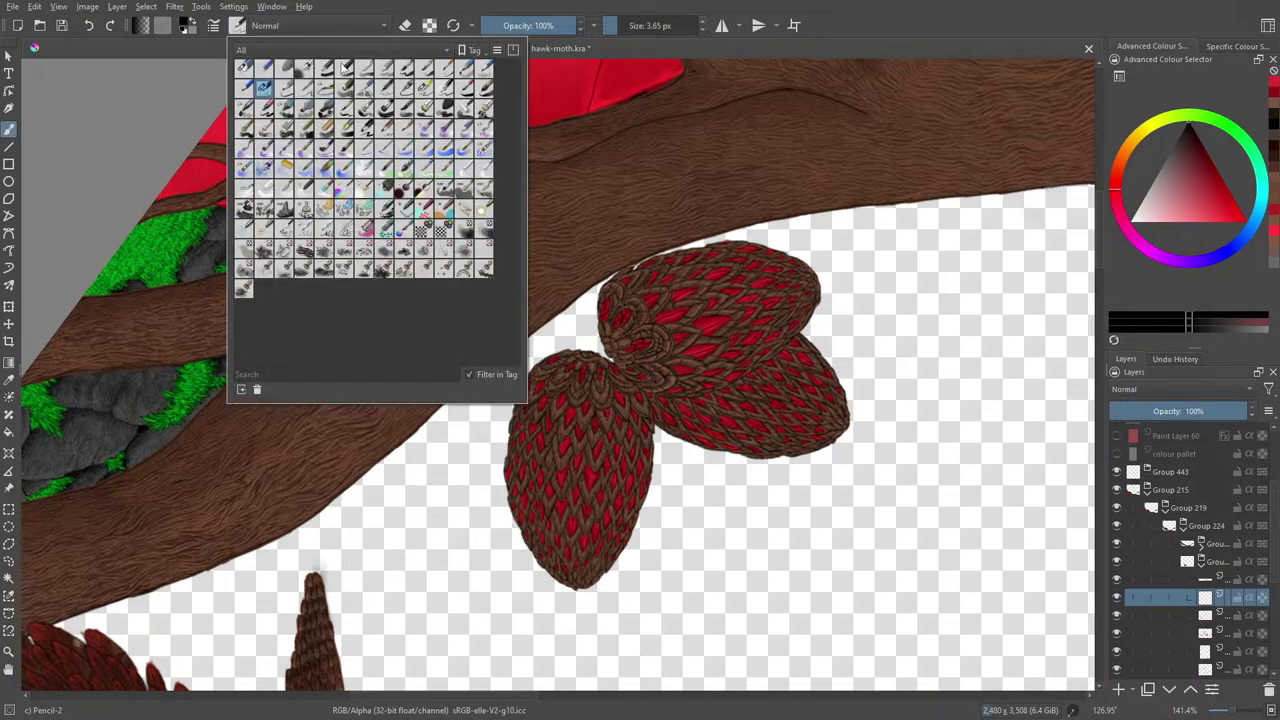
{"action": "left_click", "coordinate": [305, 68]}
{"action": "right_click", "coordinate": [147, 118]}
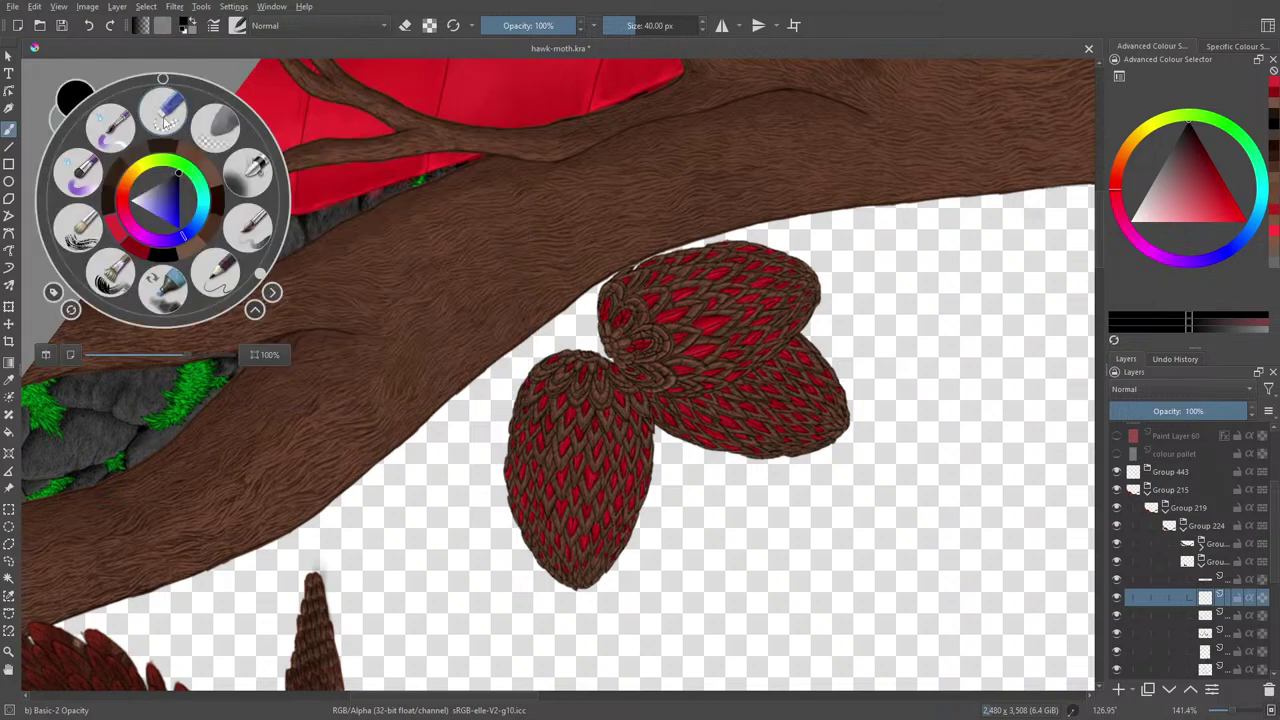
{"action": "left_click", "coordinate": [165, 118]}
{"action": "left_click_drag", "start_coordinate": [560, 25], "coordinate": [551, 27]}
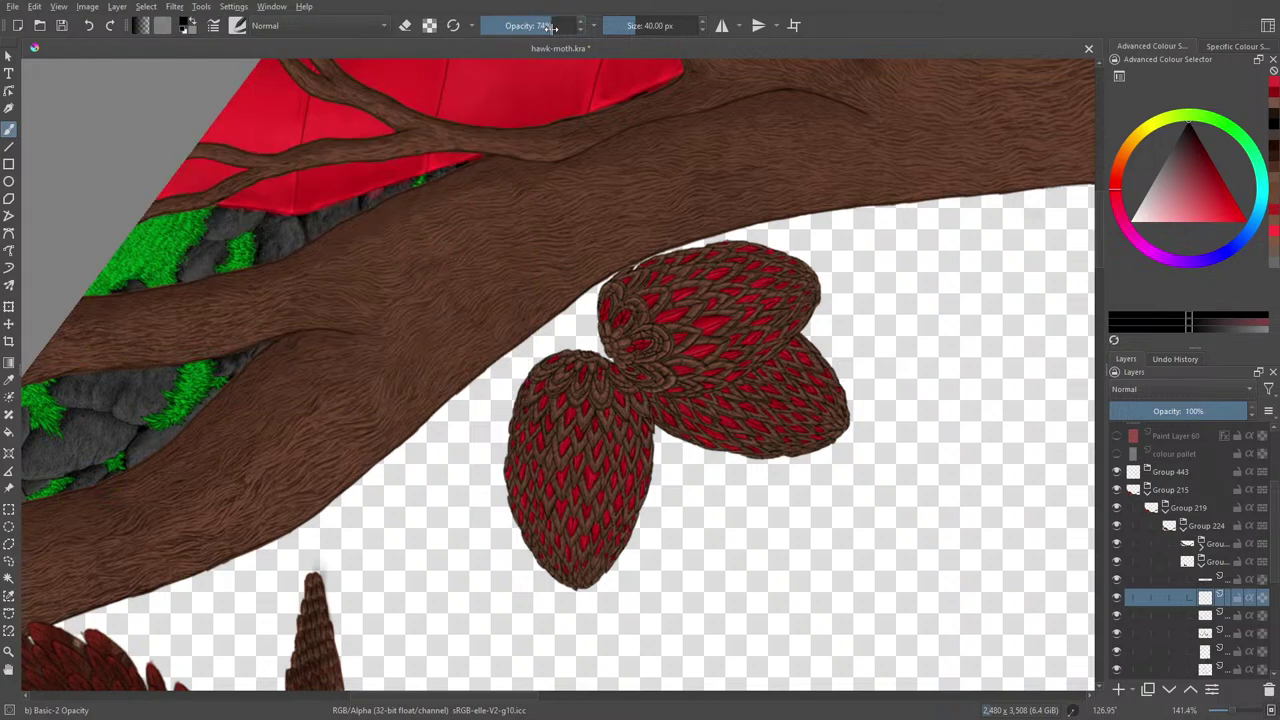
Step: Reset the canvas rotation to 0° and paint soft black shadows along the outer and lower edges of the pods
{"action": "right_click", "coordinate": [511, 437]}
{"action": "left_click", "coordinate": [497, 294]}
{"action": "right_click", "coordinate": [533, 268]}
{"action": "key", "text": "5"}
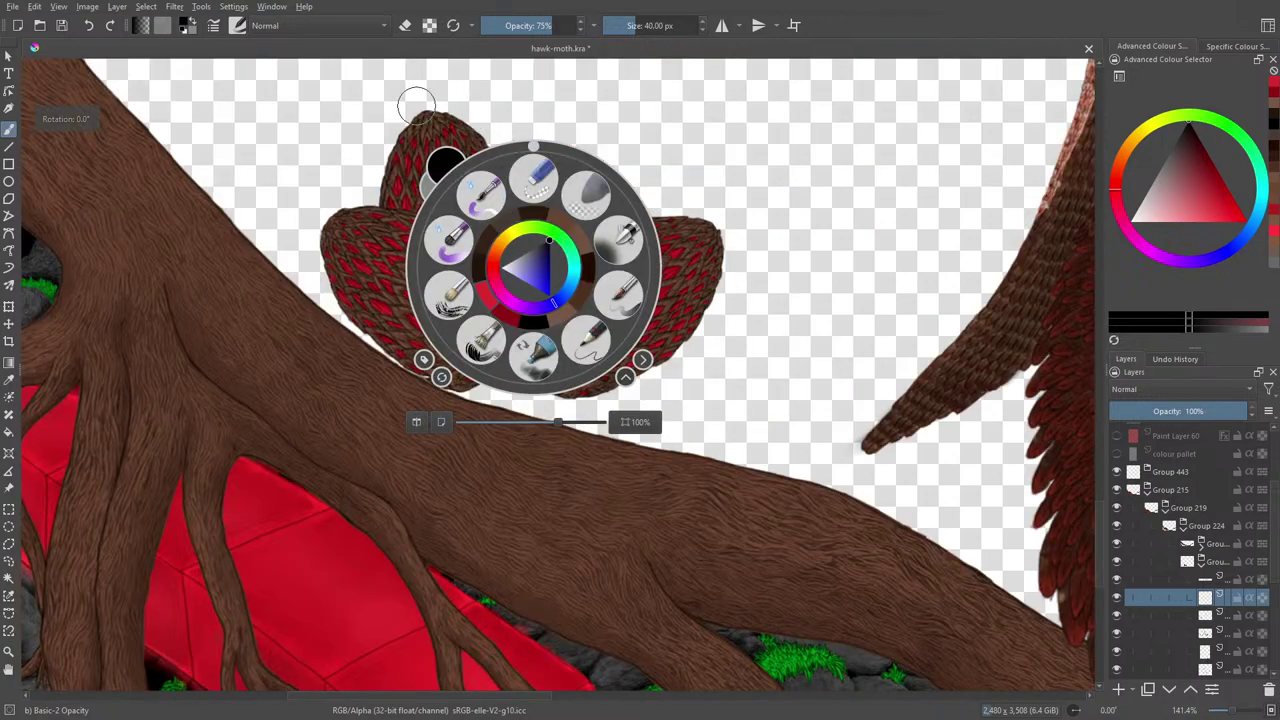
{"action": "left_click", "coordinate": [369, 67]}
{"action": "mouse_move", "coordinate": [666, 314]}
{"action": "left_mouse_down"}
{"action": "mouse_move", "coordinate": [675, 335]}
{"action": "mouse_move", "coordinate": [680, 322]}
{"action": "mouse_move", "coordinate": [612, 376]}
{"action": "mouse_move", "coordinate": [540, 390]}
{"action": "mouse_move", "coordinate": [552, 394]}
{"action": "left_mouse_up"}
{"action": "mouse_move", "coordinate": [676, 336]}
{"action": "left_mouse_down"}
{"action": "mouse_move", "coordinate": [618, 381]}
{"action": "mouse_move", "coordinate": [693, 313]}
{"action": "mouse_move", "coordinate": [580, 370]}
{"action": "mouse_move", "coordinate": [685, 302]}
{"action": "mouse_move", "coordinate": [616, 352]}
{"action": "mouse_move", "coordinate": [549, 372]}
{"action": "mouse_move", "coordinate": [706, 301]}
{"action": "mouse_move", "coordinate": [729, 258]}
{"action": "mouse_move", "coordinate": [672, 353]}
{"action": "mouse_move", "coordinate": [623, 384]}
{"action": "mouse_move", "coordinate": [665, 359]}
{"action": "mouse_move", "coordinate": [541, 396]}
{"action": "mouse_move", "coordinate": [487, 336]}
{"action": "mouse_move", "coordinate": [444, 390]}
{"action": "mouse_move", "coordinate": [410, 376]}
{"action": "mouse_move", "coordinate": [443, 390]}
{"action": "mouse_move", "coordinate": [368, 339]}
{"action": "mouse_move", "coordinate": [328, 284]}
{"action": "mouse_move", "coordinate": [385, 344]}
{"action": "mouse_move", "coordinate": [457, 387]}
{"action": "mouse_move", "coordinate": [421, 374]}
{"action": "mouse_move", "coordinate": [477, 386]}
{"action": "mouse_move", "coordinate": [482, 375]}
{"action": "mouse_move", "coordinate": [435, 375]}
{"action": "mouse_move", "coordinate": [399, 348]}
{"action": "mouse_move", "coordinate": [331, 261]}
{"action": "mouse_move", "coordinate": [376, 321]}
{"action": "mouse_move", "coordinate": [357, 278]}
{"action": "mouse_move", "coordinate": [380, 298]}
{"action": "mouse_move", "coordinate": [355, 265]}
{"action": "mouse_move", "coordinate": [458, 350]}
{"action": "mouse_move", "coordinate": [428, 348]}
{"action": "mouse_move", "coordinate": [461, 357]}
{"action": "mouse_move", "coordinate": [382, 311]}
{"action": "mouse_move", "coordinate": [478, 376]}
{"action": "mouse_move", "coordinate": [358, 263]}
{"action": "mouse_move", "coordinate": [349, 228]}
{"action": "mouse_move", "coordinate": [412, 173]}
{"action": "mouse_move", "coordinate": [393, 191]}
{"action": "mouse_move", "coordinate": [426, 218]}
{"action": "mouse_move", "coordinate": [393, 162]}
{"action": "mouse_move", "coordinate": [392, 195]}
{"action": "mouse_move", "coordinate": [395, 167]}
{"action": "mouse_move", "coordinate": [413, 213]}
{"action": "mouse_move", "coordinate": [392, 205]}
{"action": "mouse_move", "coordinate": [399, 143]}
{"action": "left_mouse_up"}
Step: Undo the last shadow strokes and repaint the rear pod's soft black shadow along its left edge
{"action": "left_click", "coordinate": [87, 25]}
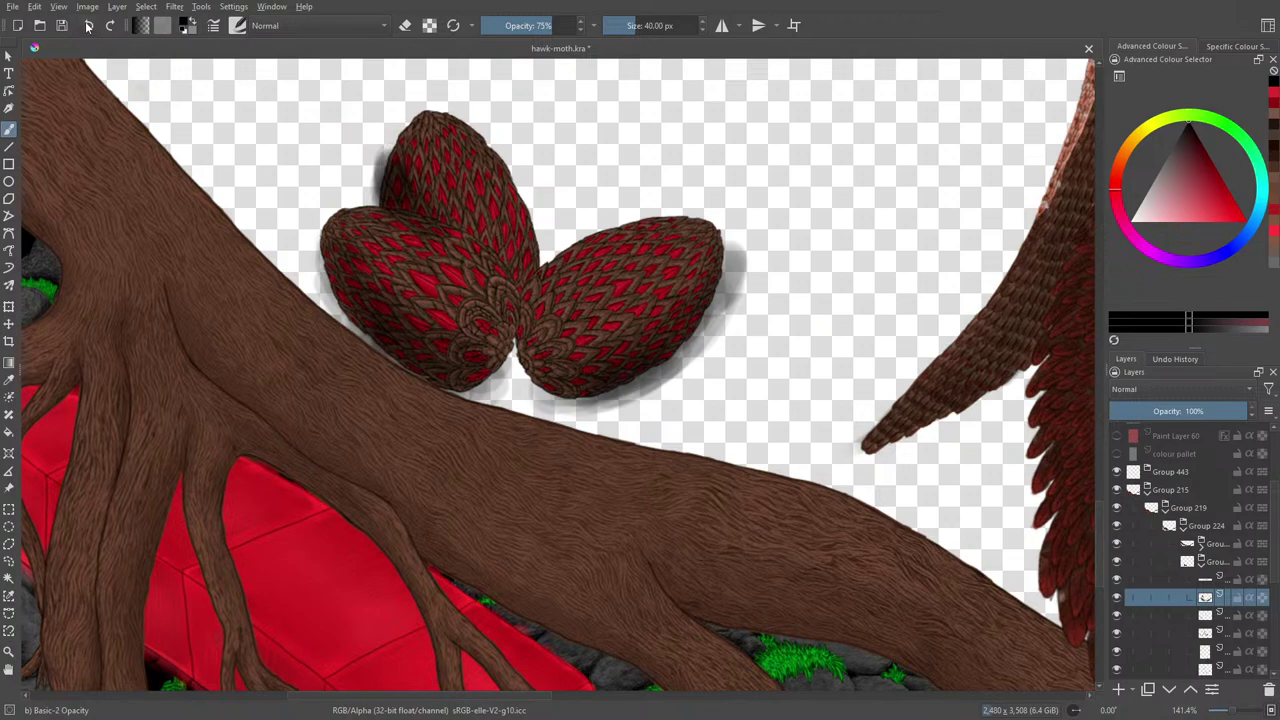
{"action": "left_click", "coordinate": [87, 26]}
{"action": "left_click", "coordinate": [87, 27]}
{"action": "left_click", "coordinate": [87, 27]}
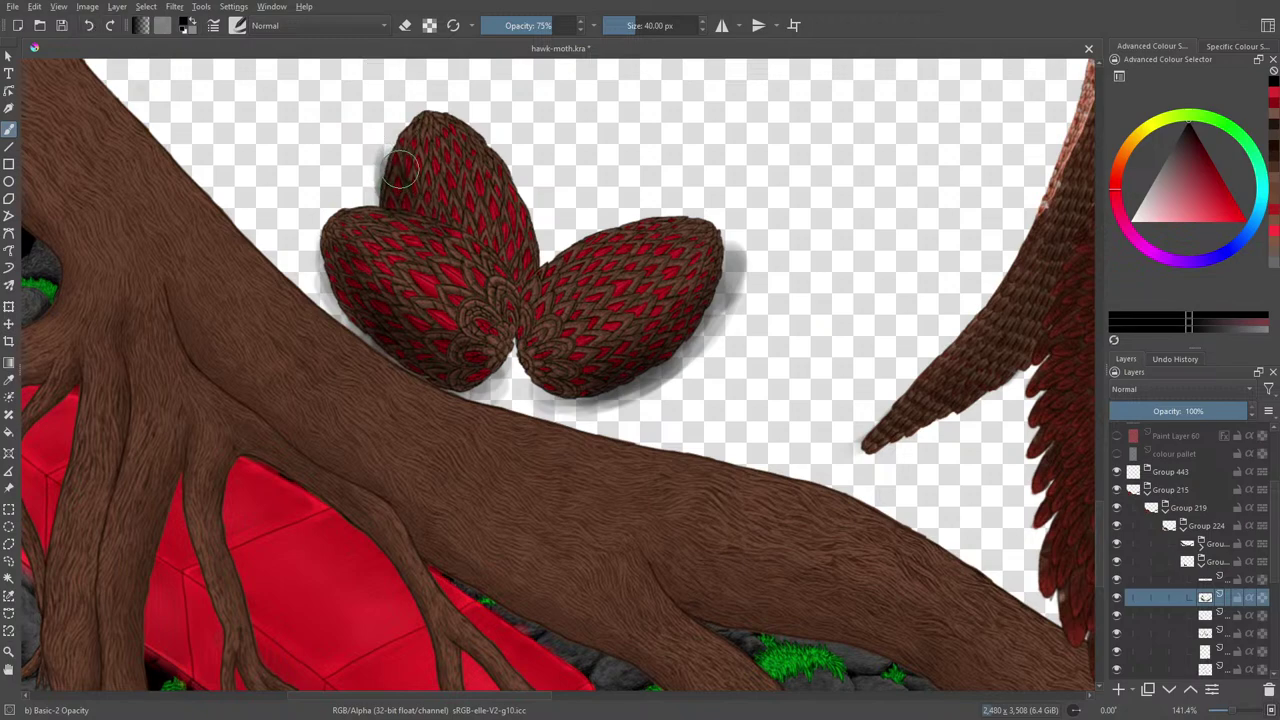
{"action": "left_click_drag", "start_coordinate": [390, 210], "coordinate": [387, 182]}
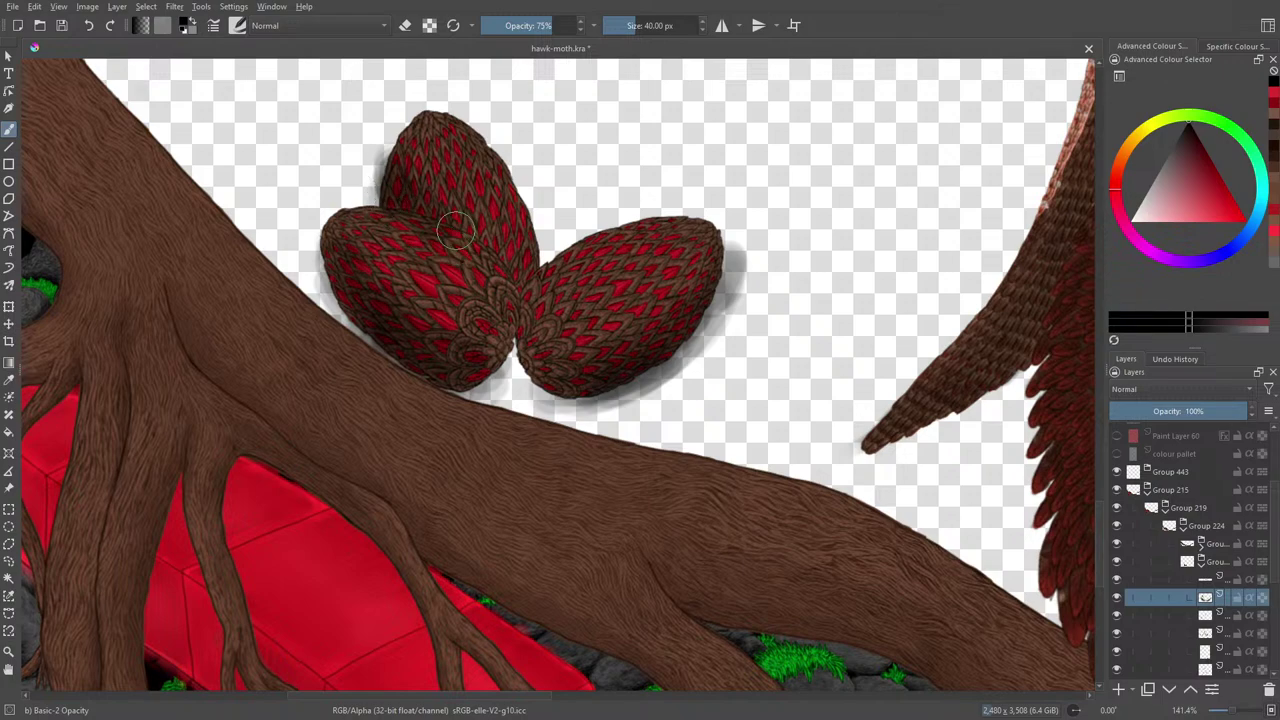
Step: Switch the paint colour to white and try a highlight at 75% opacity near the right-hand pod's tip, then undo it
{"action": "right_click", "coordinate": [378, 203]}
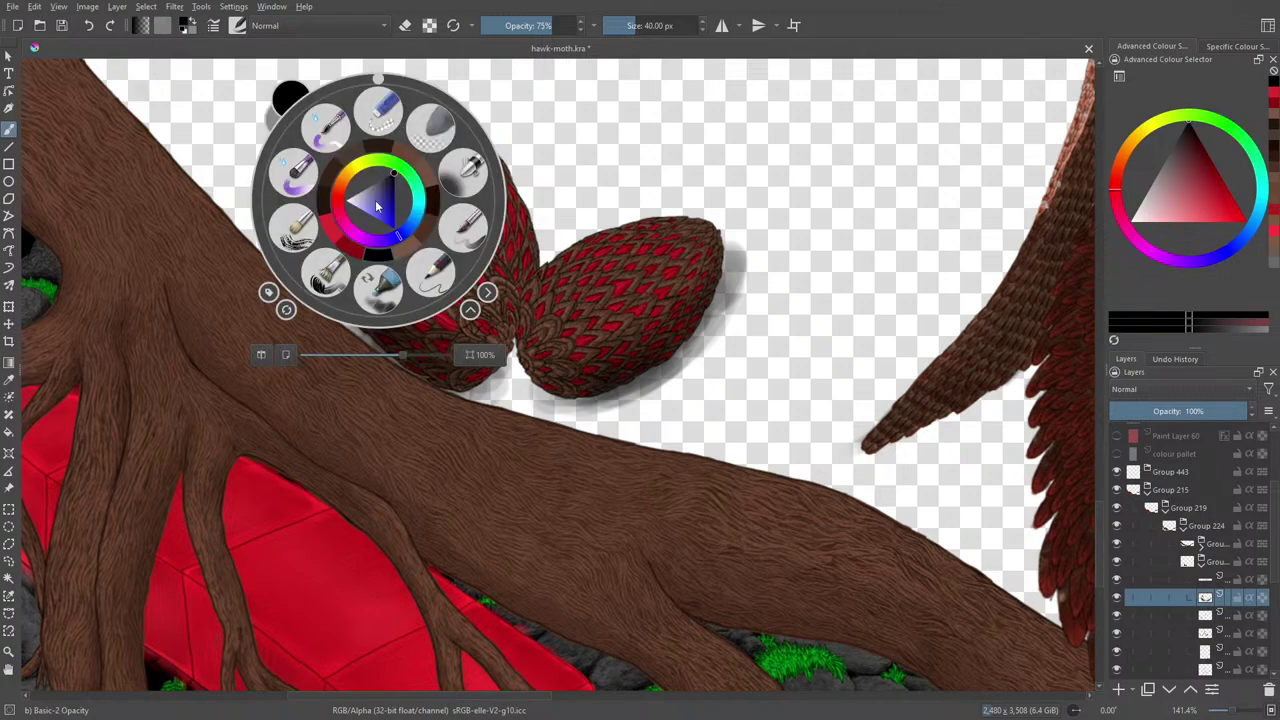
{"action": "left_click", "coordinate": [343, 195]}
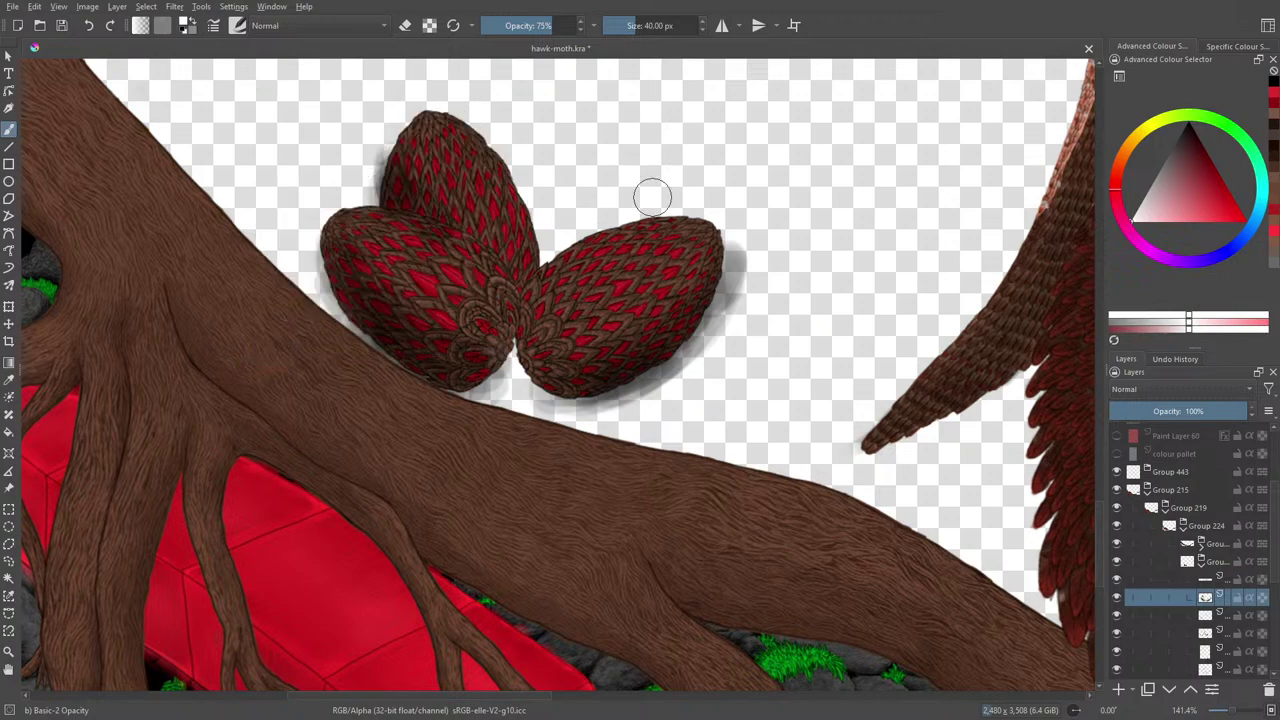
{"action": "mouse_move", "coordinate": [645, 255]}
{"action": "left_mouse_down"}
{"action": "mouse_move", "coordinate": [679, 242]}
{"action": "mouse_move", "coordinate": [660, 262]}
{"action": "mouse_move", "coordinate": [674, 231]}
{"action": "mouse_move", "coordinate": [640, 240]}
{"action": "left_mouse_up"}
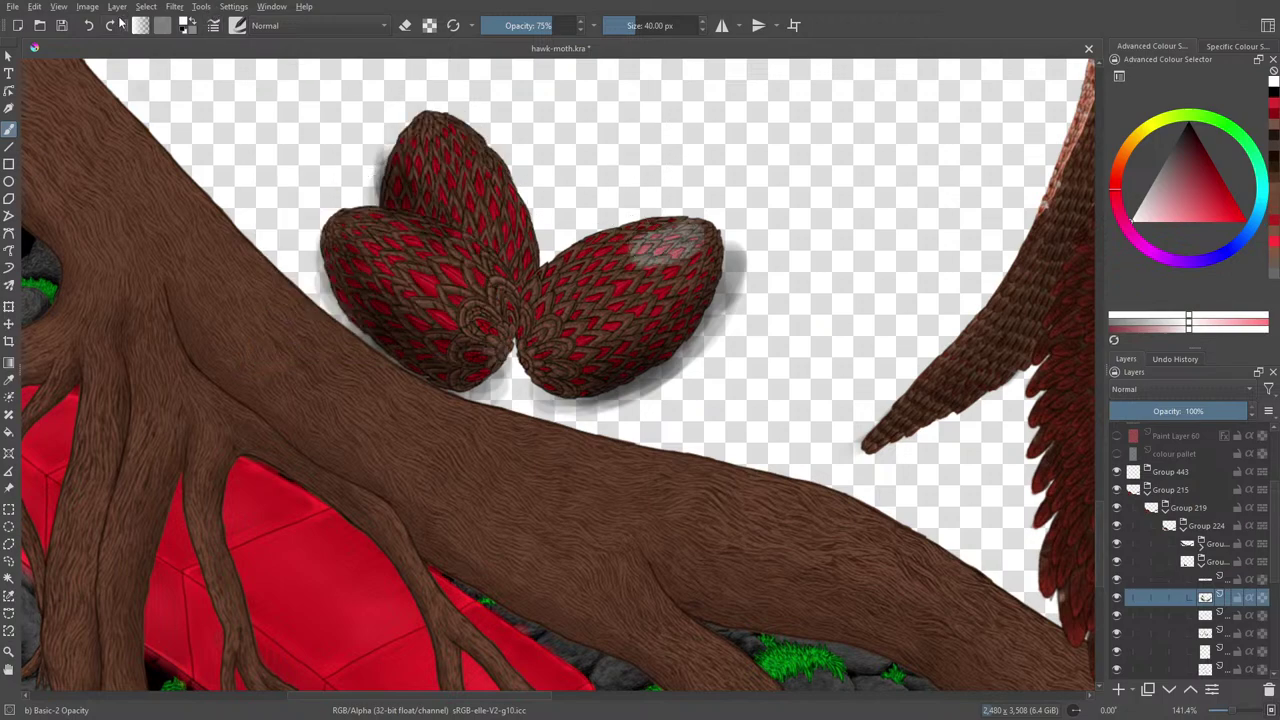
{"action": "left_click", "coordinate": [90, 27]}
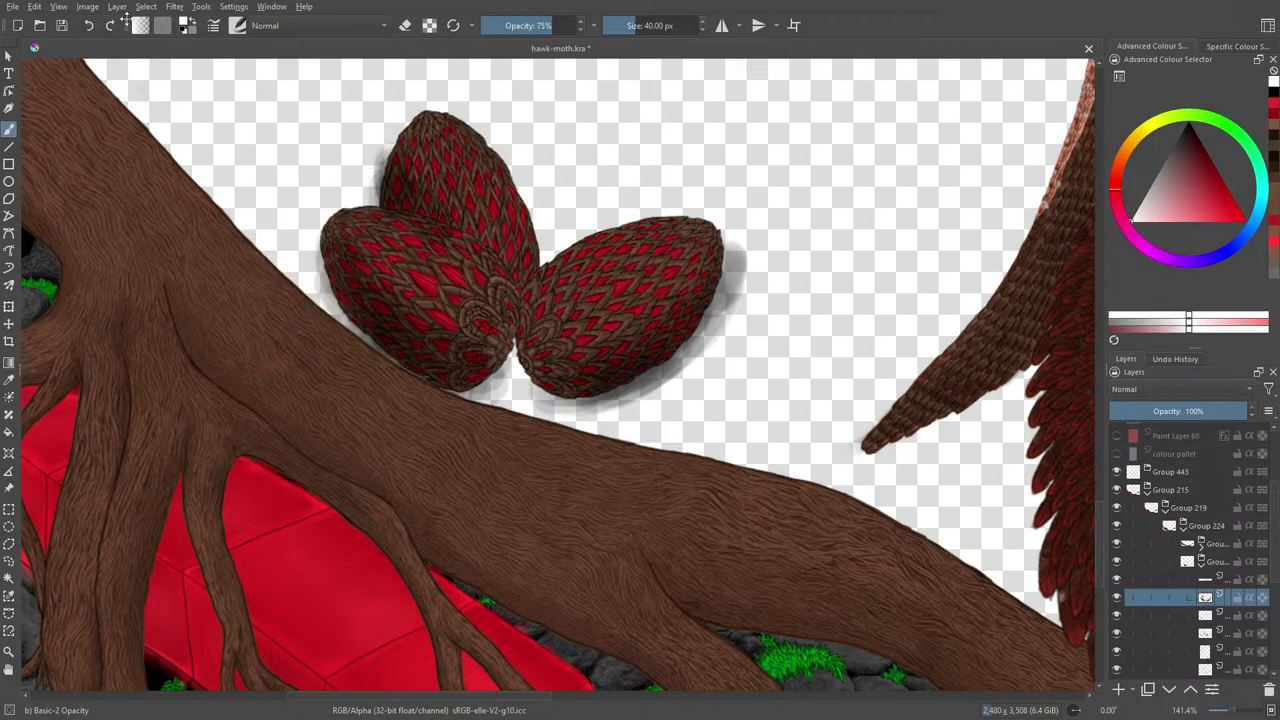
Step: Try a white highlight at 54% brush opacity across the upper side of the right-hand pod and undo it
{"action": "left_click", "coordinate": [532, 25]}
{"action": "left_click_drag", "start_coordinate": [632, 268], "coordinate": [595, 288]}
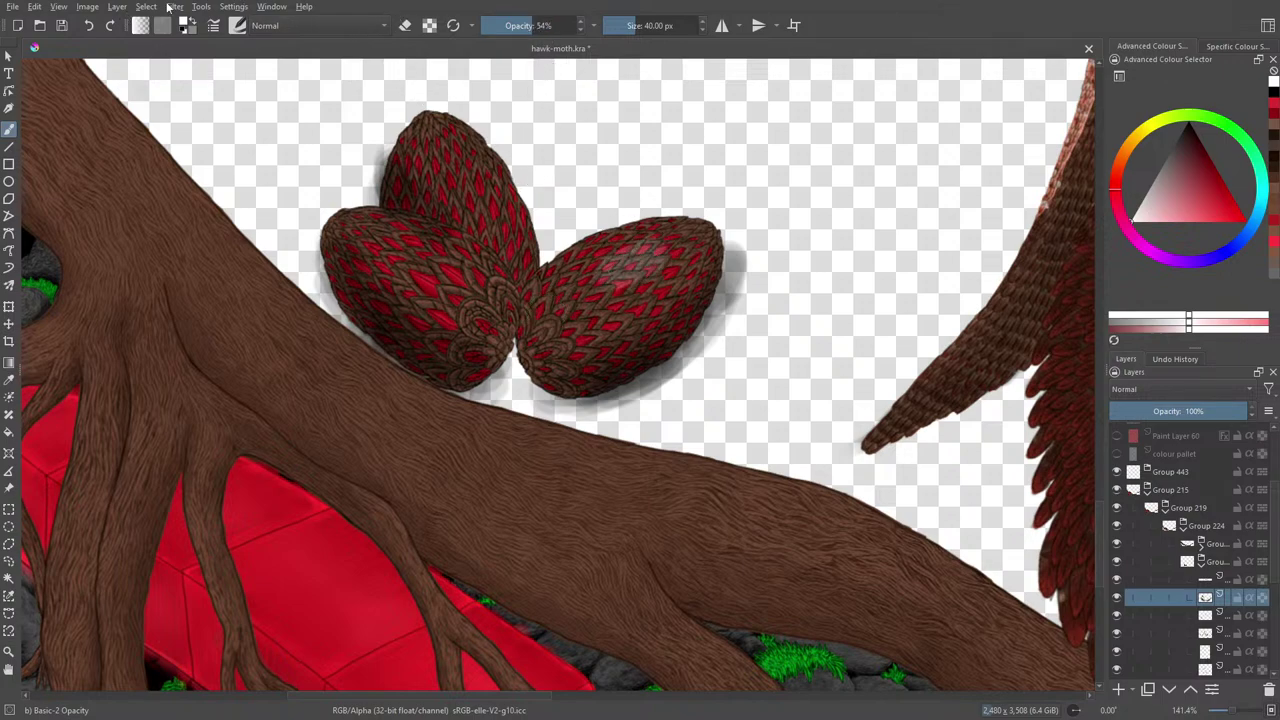
{"action": "left_click", "coordinate": [90, 25]}
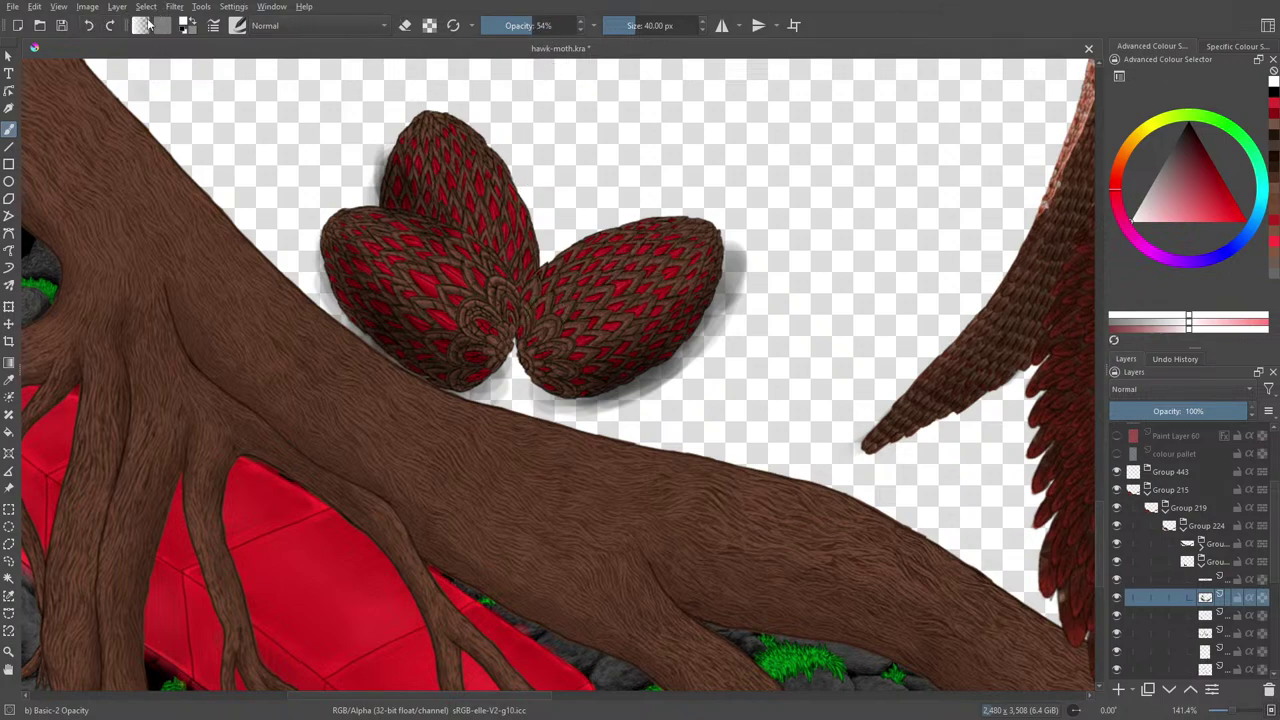
Step: Set the brush opacity to 25% and paint soft white highlights across the upper sides of the pods
{"action": "left_click", "coordinate": [510, 26]}
{"action": "left_click_drag", "start_coordinate": [510, 26], "coordinate": [504, 27]}
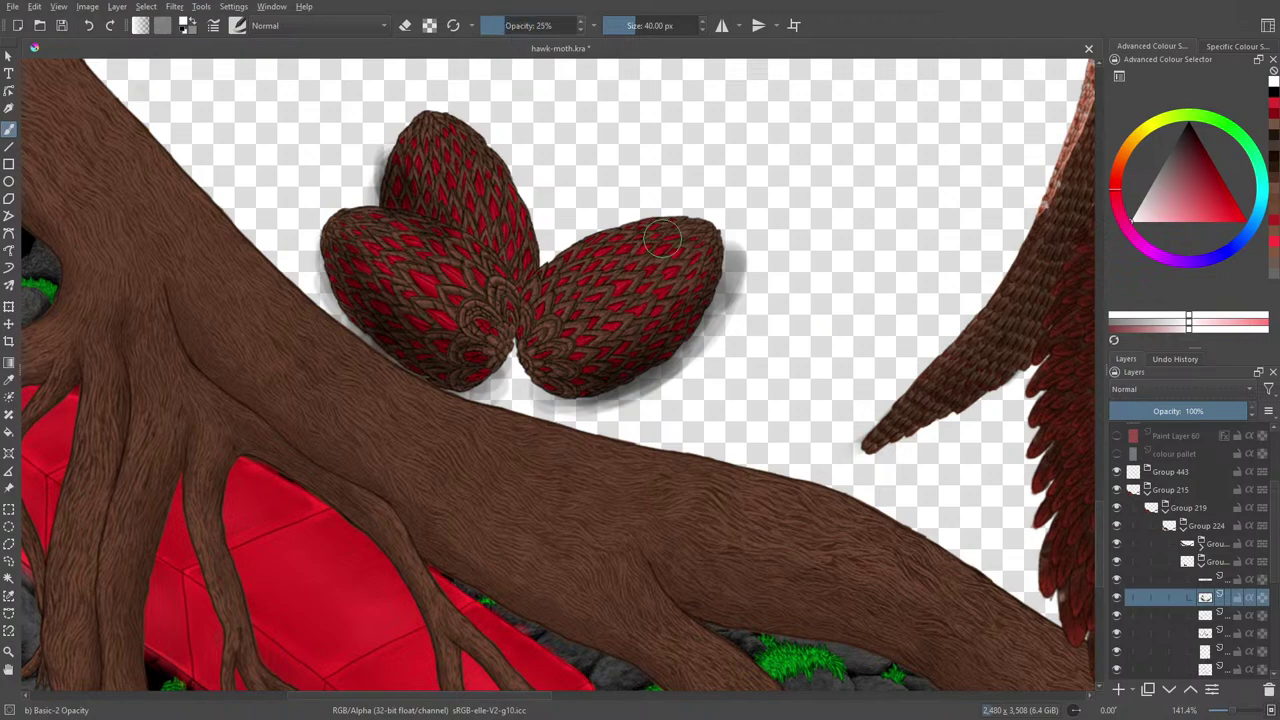
{"action": "left_click_drag", "start_coordinate": [655, 245], "coordinate": [590, 290]}
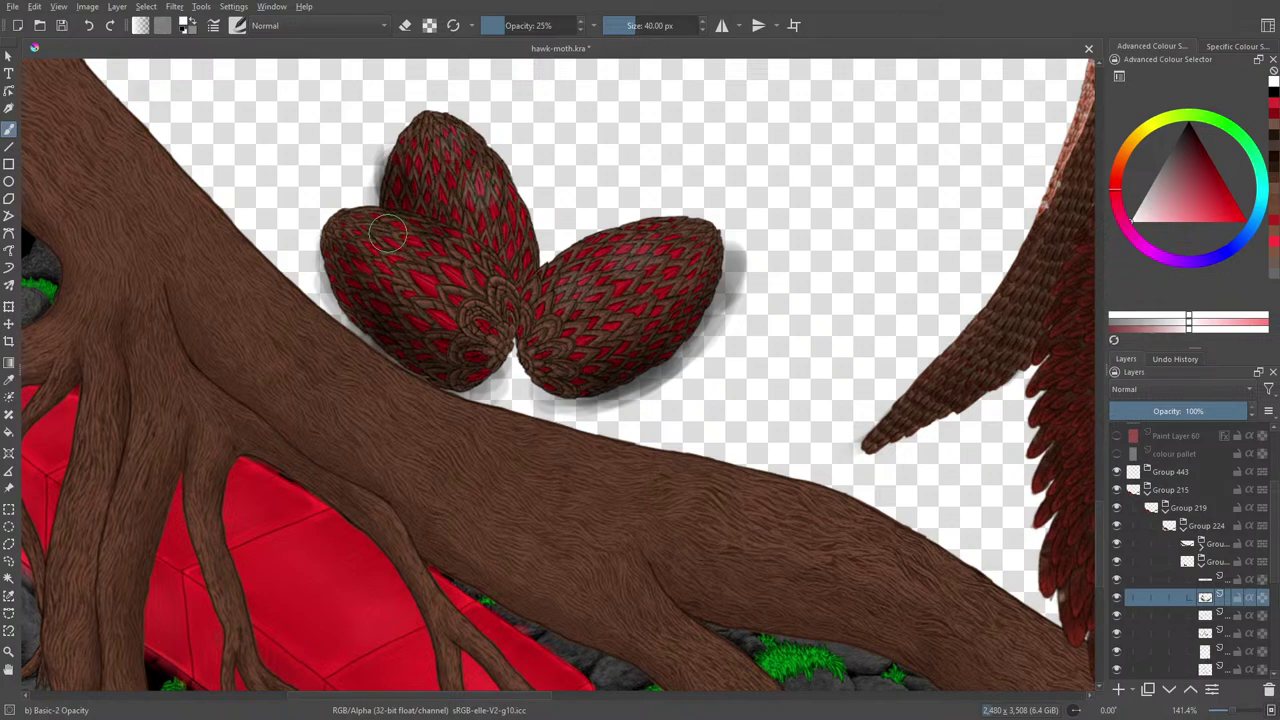
{"action": "left_click_drag", "start_coordinate": [385, 238], "coordinate": [415, 250]}
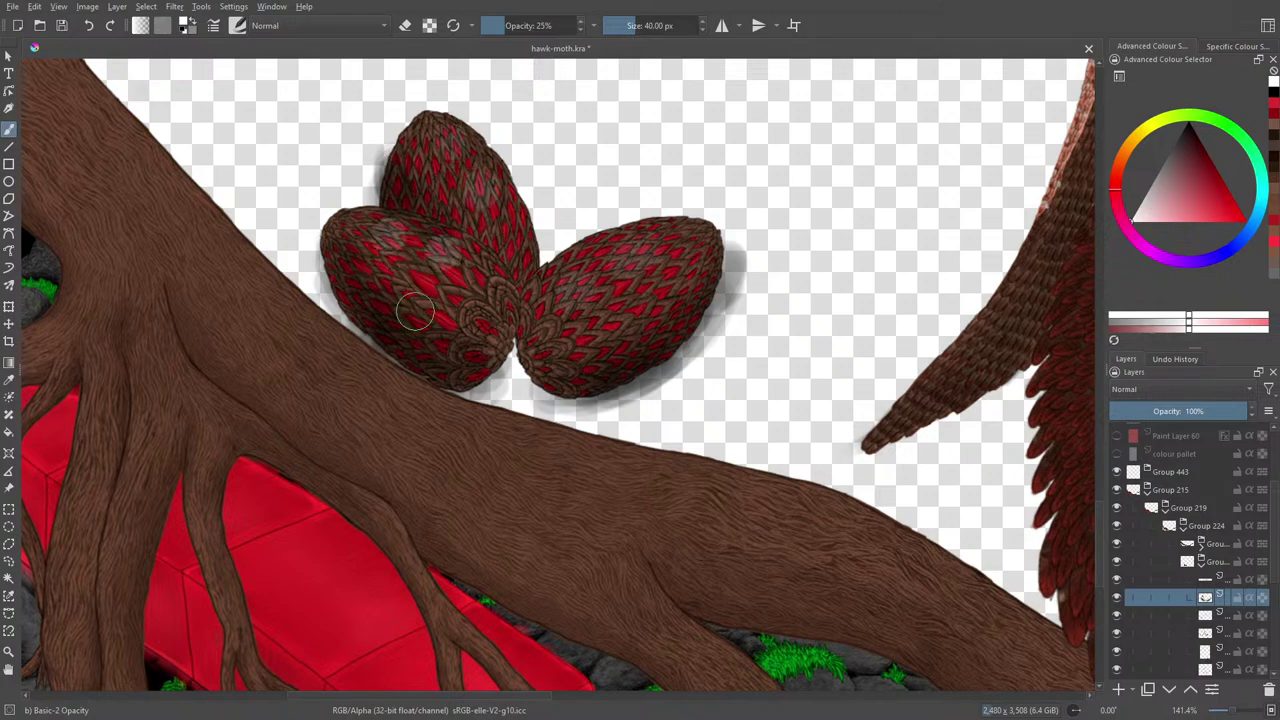
Step: Smooth the pods' white highlights with the Blender Basic brush and test a lower layer opacity before restoring it to 100%
{"action": "left_click", "coordinate": [240, 27]}
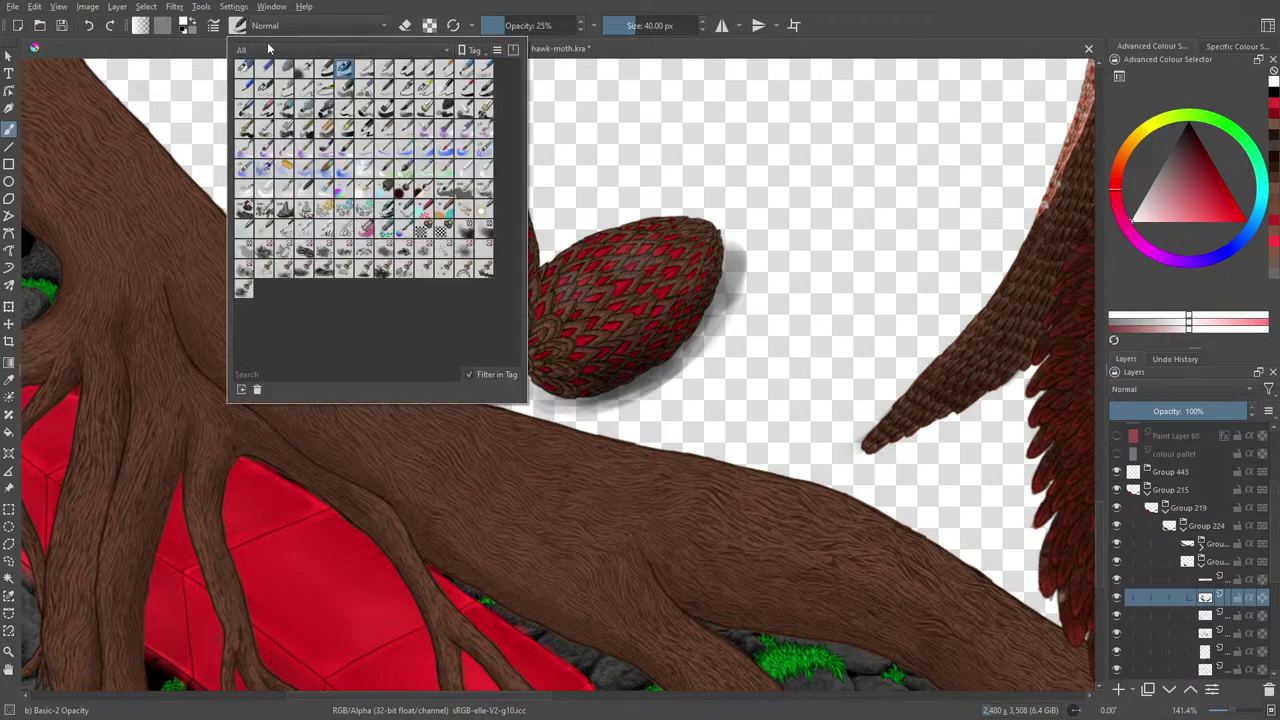
{"action": "left_click", "coordinate": [463, 173]}
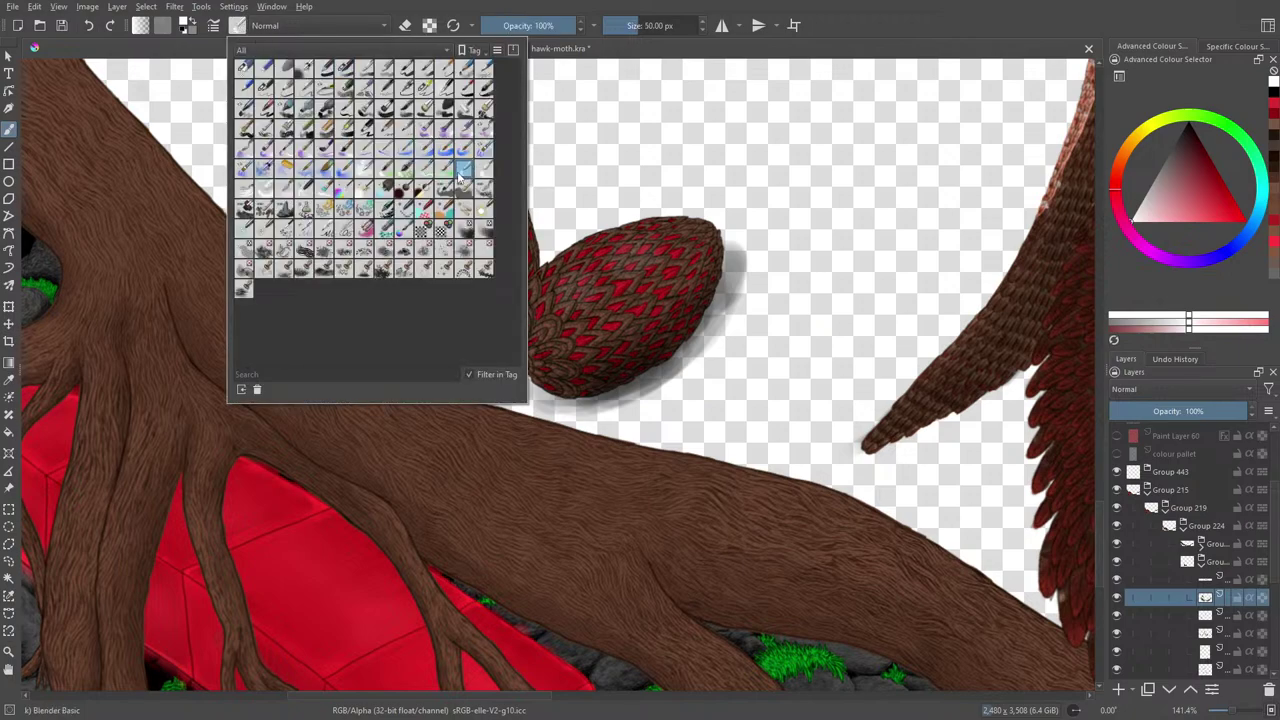
{"action": "right_click", "coordinate": [615, 250]}
{"action": "right_click", "coordinate": [484, 103]}
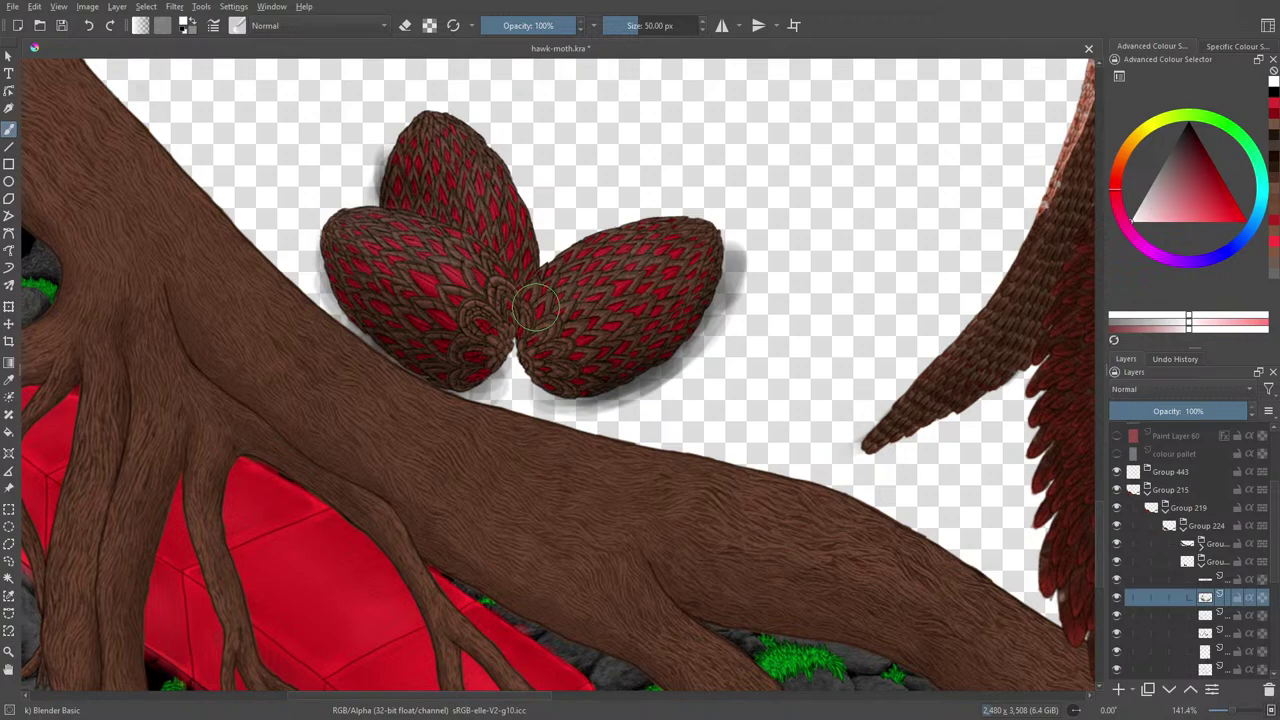
{"action": "left_click", "coordinate": [1208, 410]}
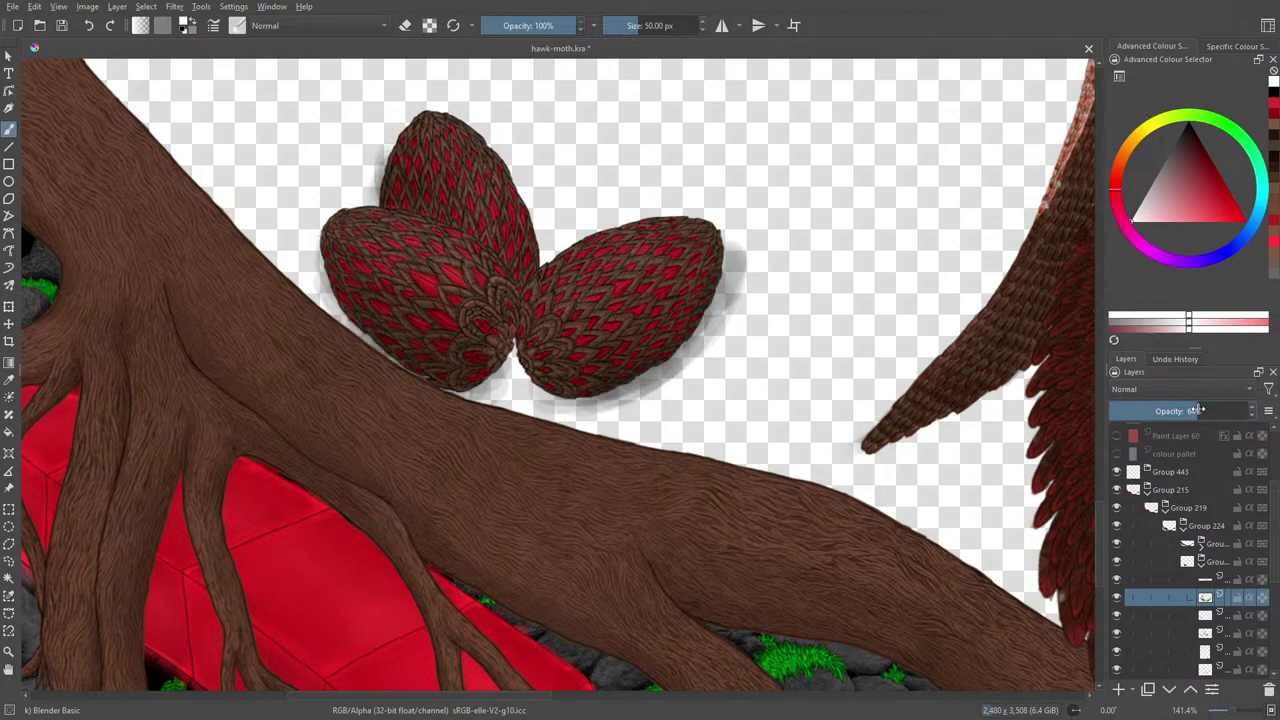
{"action": "left_click_drag", "start_coordinate": [1193, 410], "coordinate": [1250, 410]}
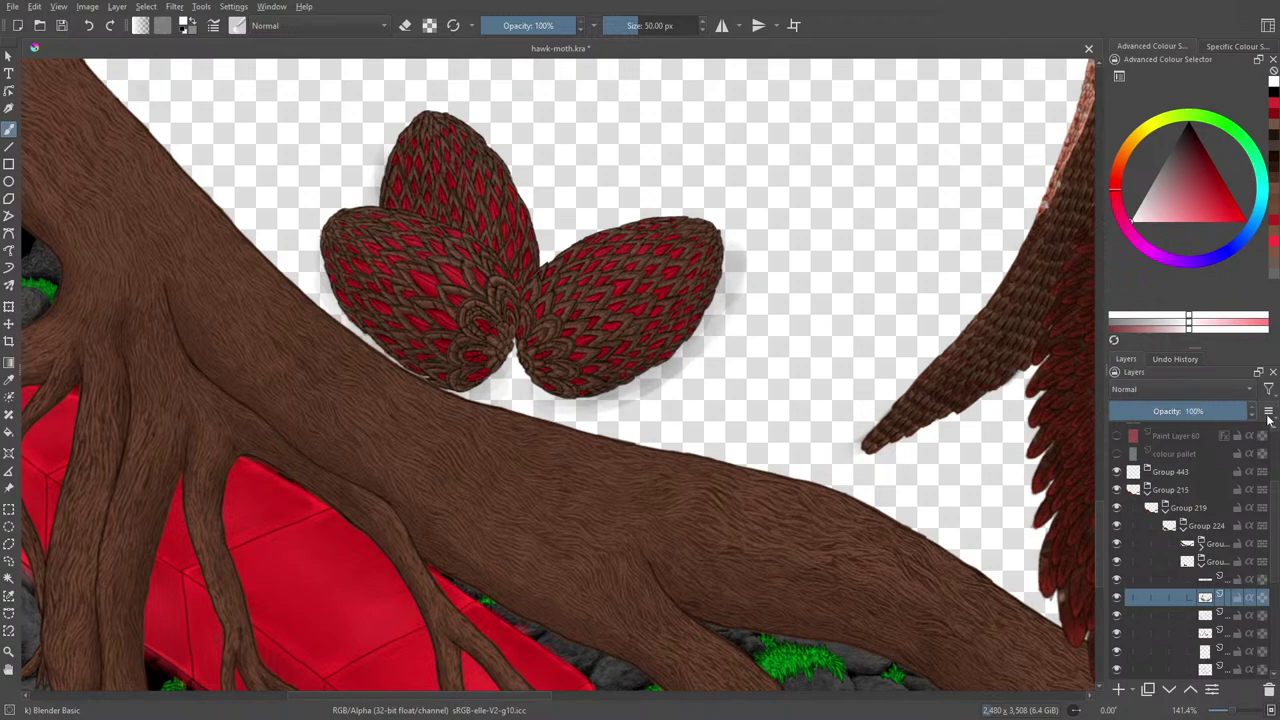
Step: Try red, yellow and salmon paint colours, ending on a fully saturated bright red
{"action": "right_click", "coordinate": [308, 318]}
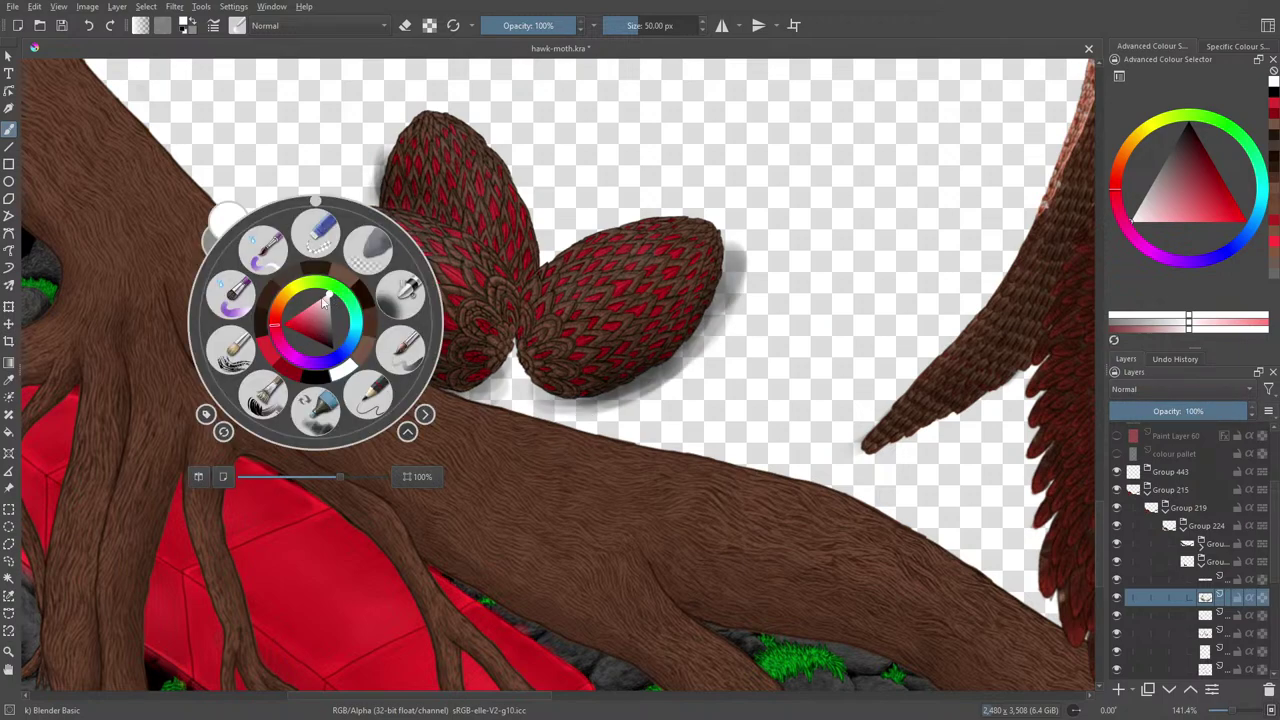
{"action": "mouse_move", "coordinate": [297, 309]}
{"action": "left_mouse_down"}
{"action": "mouse_move", "coordinate": [288, 317]}
{"action": "mouse_move", "coordinate": [314, 319]}
{"action": "left_mouse_up"}
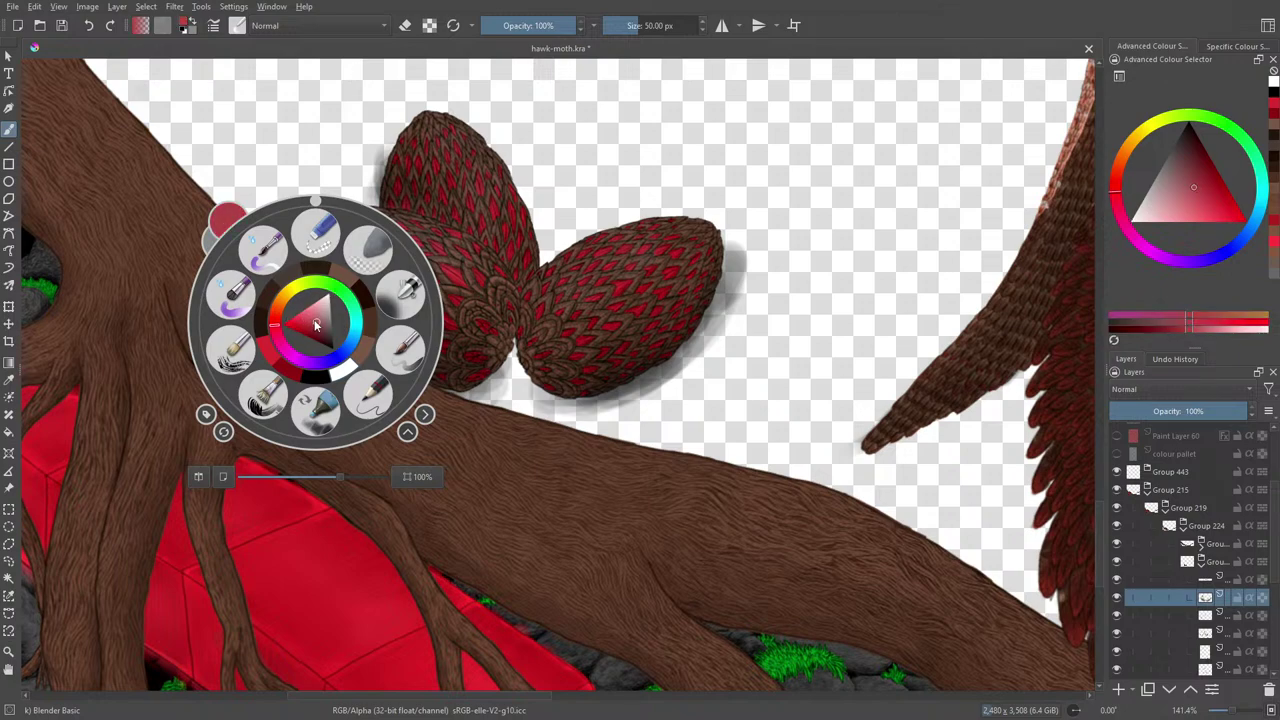
{"action": "left_click", "coordinate": [296, 291]}
{"action": "left_click", "coordinate": [322, 304]}
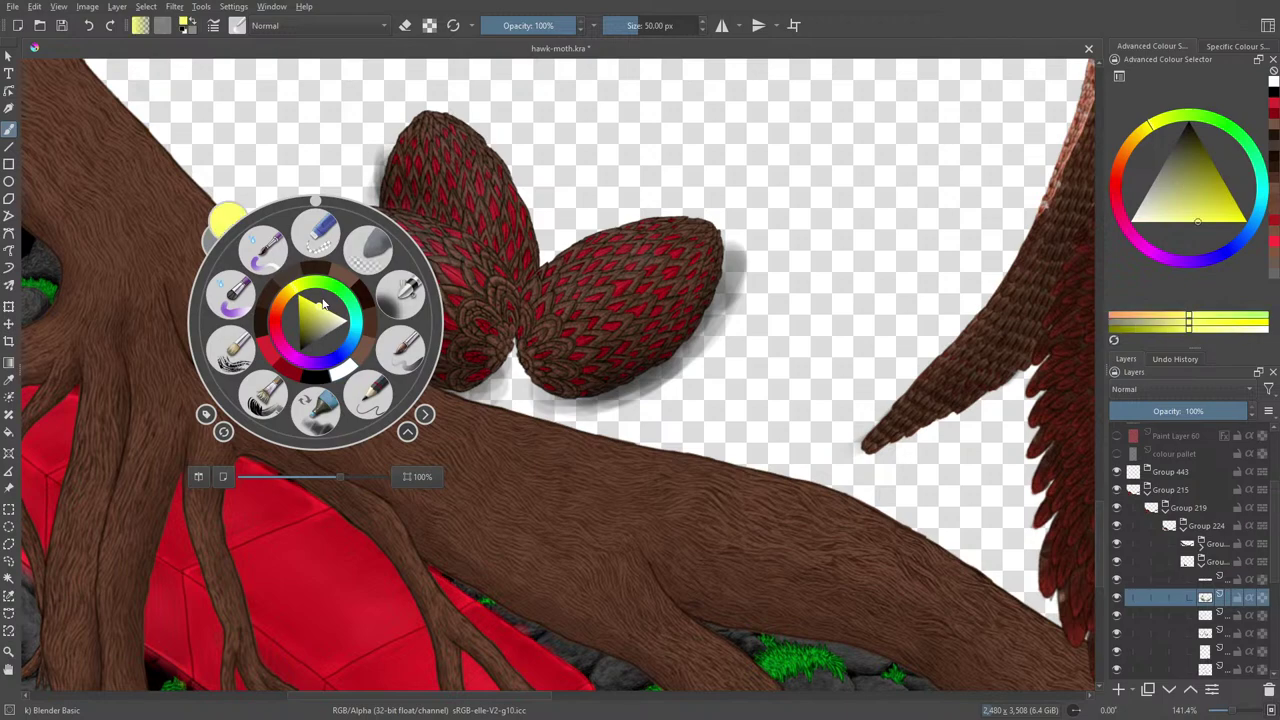
{"action": "left_click", "coordinate": [272, 318]}
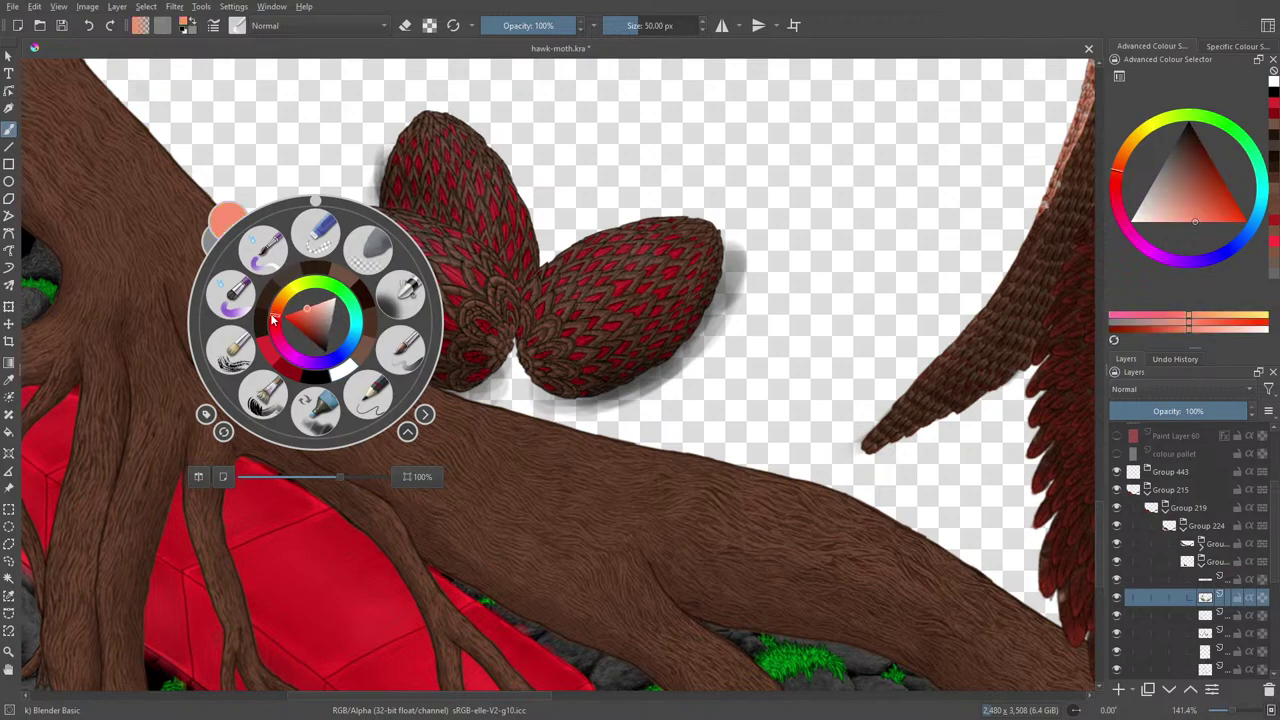
{"action": "left_click", "coordinate": [281, 320]}
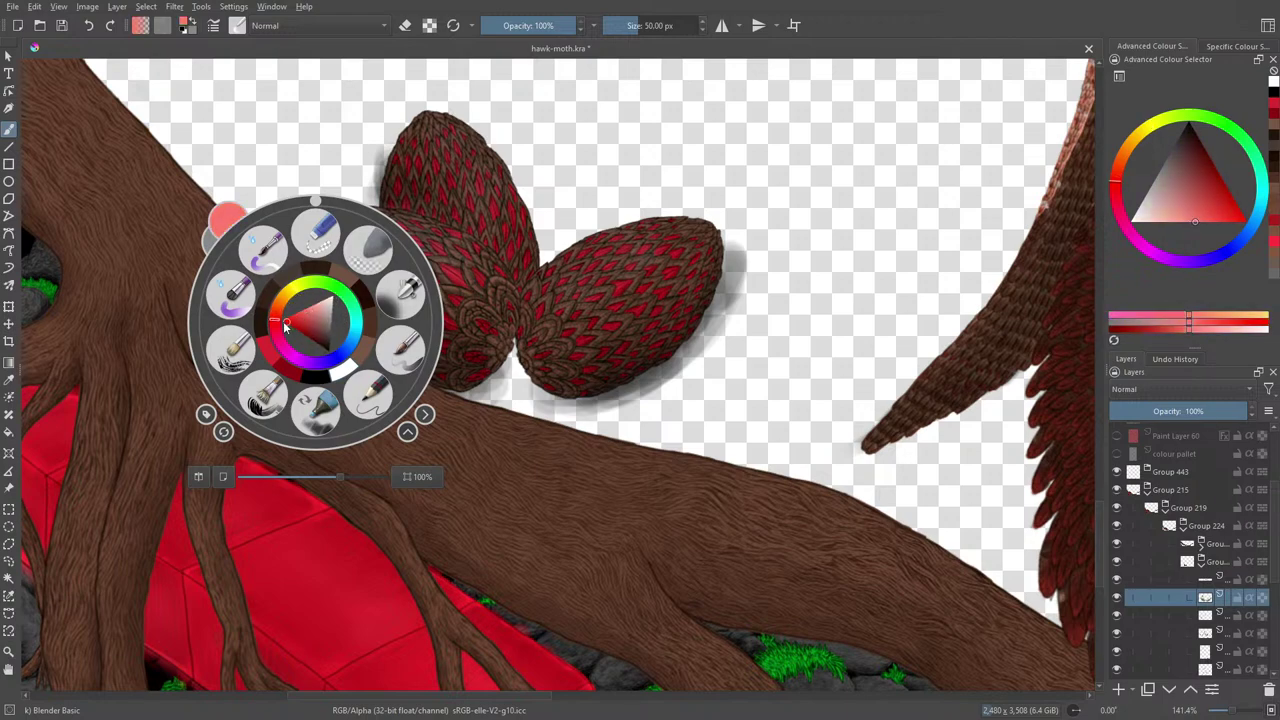
{"action": "left_click", "coordinate": [214, 105]}
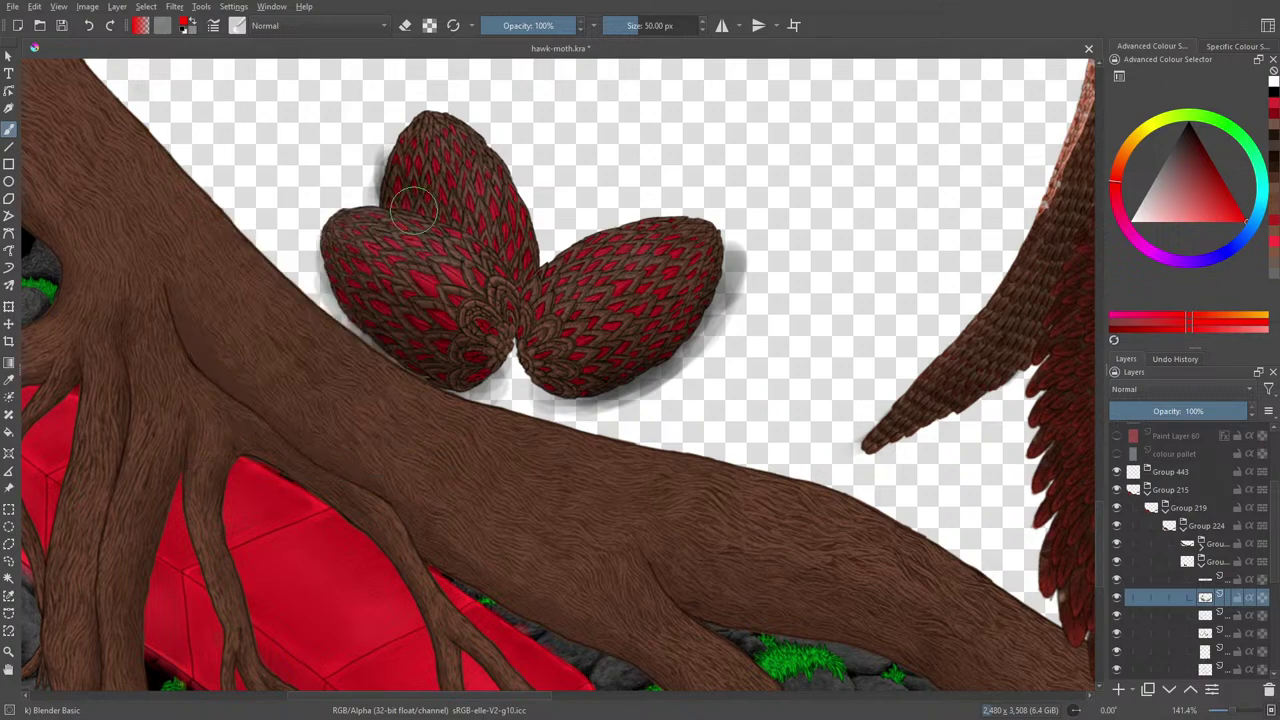
Step: Enable Preserve Alpha and brush red over the left pod's highlights with Basic-2 Opacity at 25% opacity
{"action": "left_click", "coordinate": [429, 25]}
{"action": "left_click", "coordinate": [237, 25]}
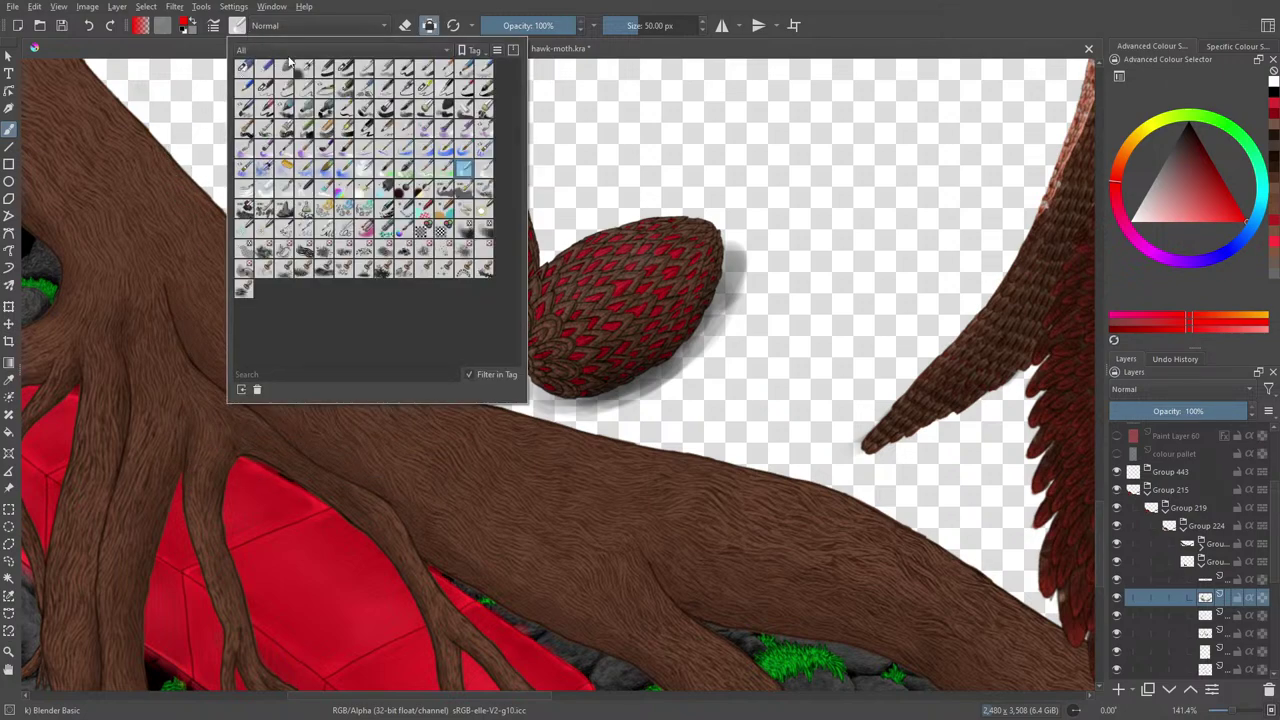
{"action": "left_click", "coordinate": [345, 68]}
{"action": "right_click", "coordinate": [163, 171]}
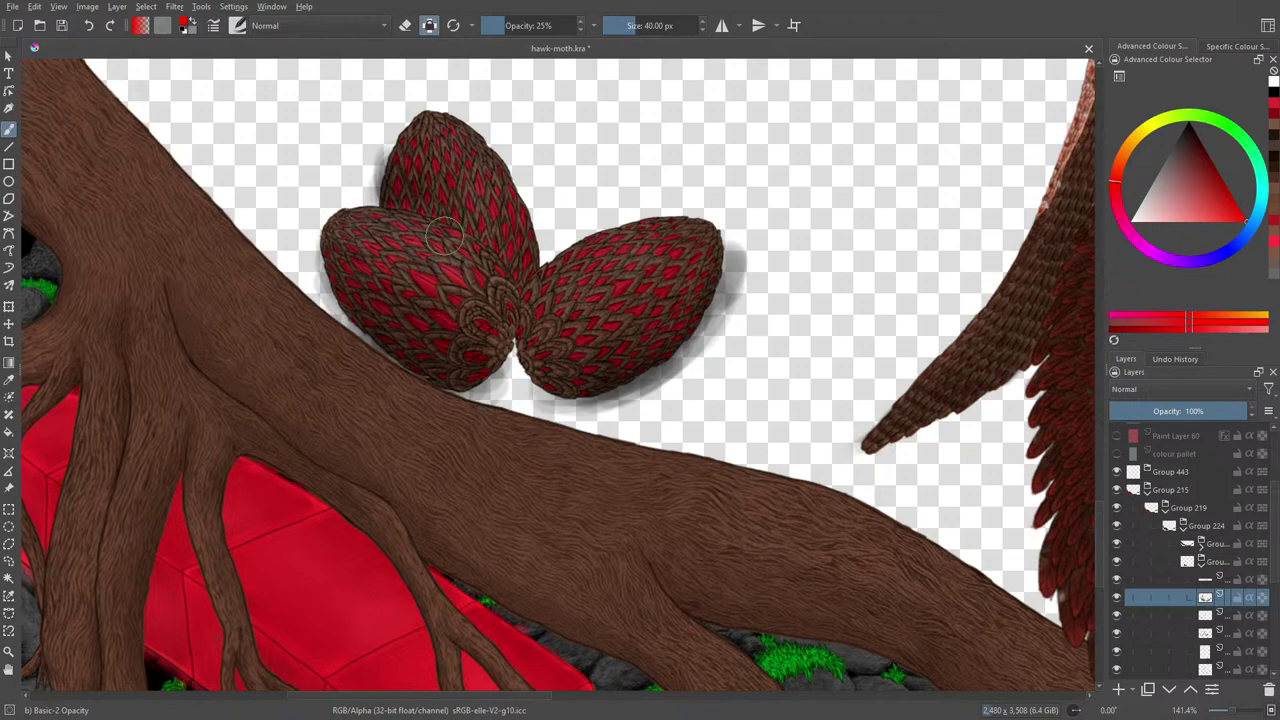
{"action": "left_click_drag", "start_coordinate": [402, 278], "coordinate": [442, 270]}
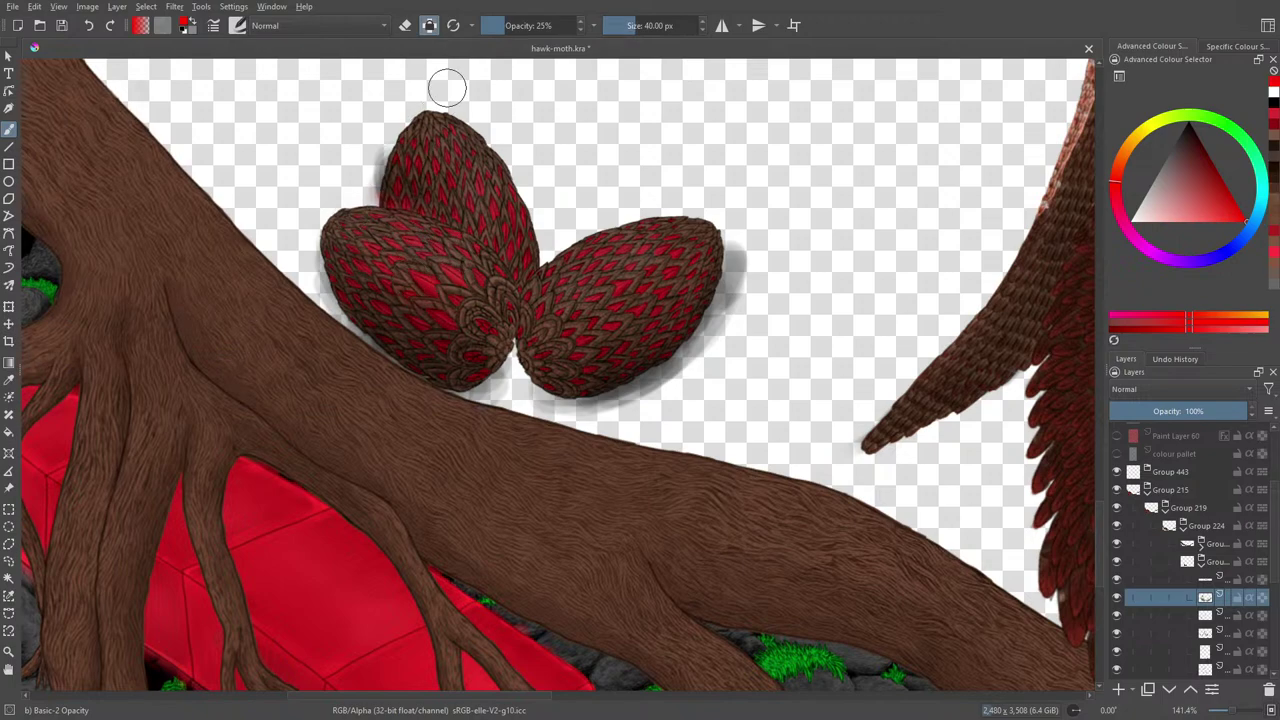
Step: Raise the brush opacity to 100%, try red over the rear pod's left side and shadow, and undo the last stroke
{"action": "left_click", "coordinate": [535, 25]}
{"action": "left_click_drag", "start_coordinate": [535, 25], "coordinate": [585, 27]}
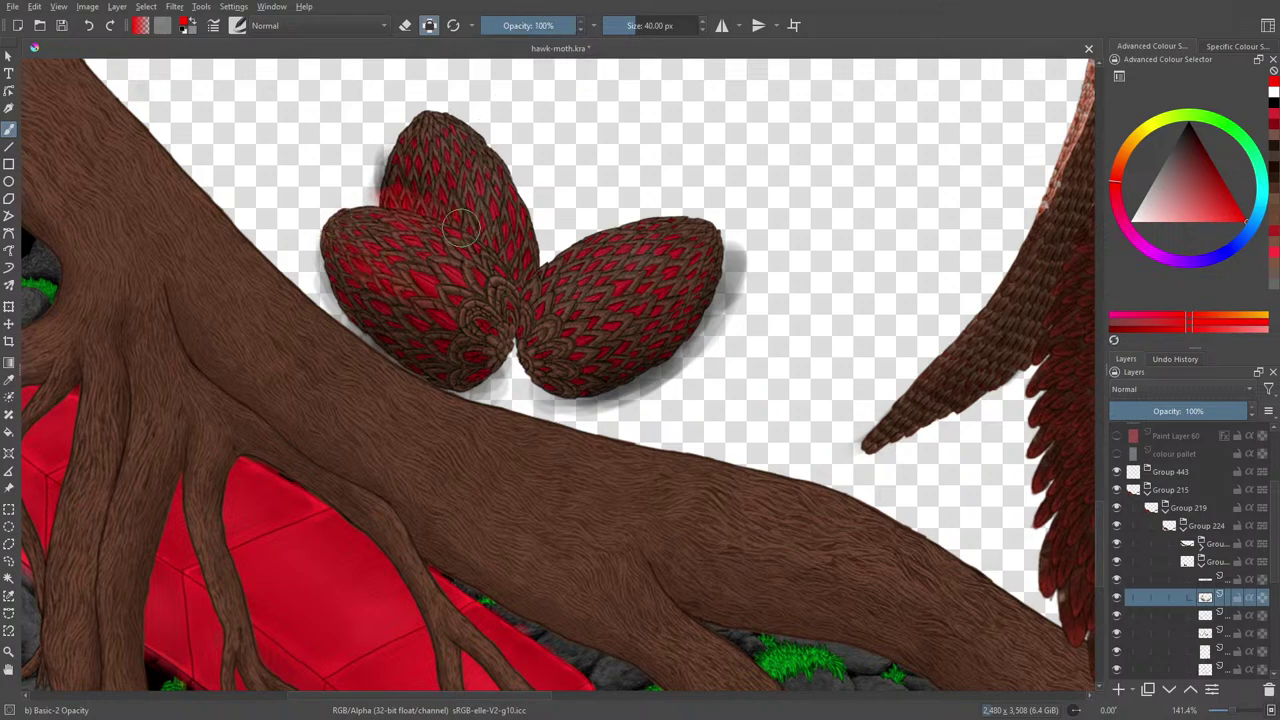
{"action": "left_click_drag", "start_coordinate": [388, 155], "coordinate": [378, 185]}
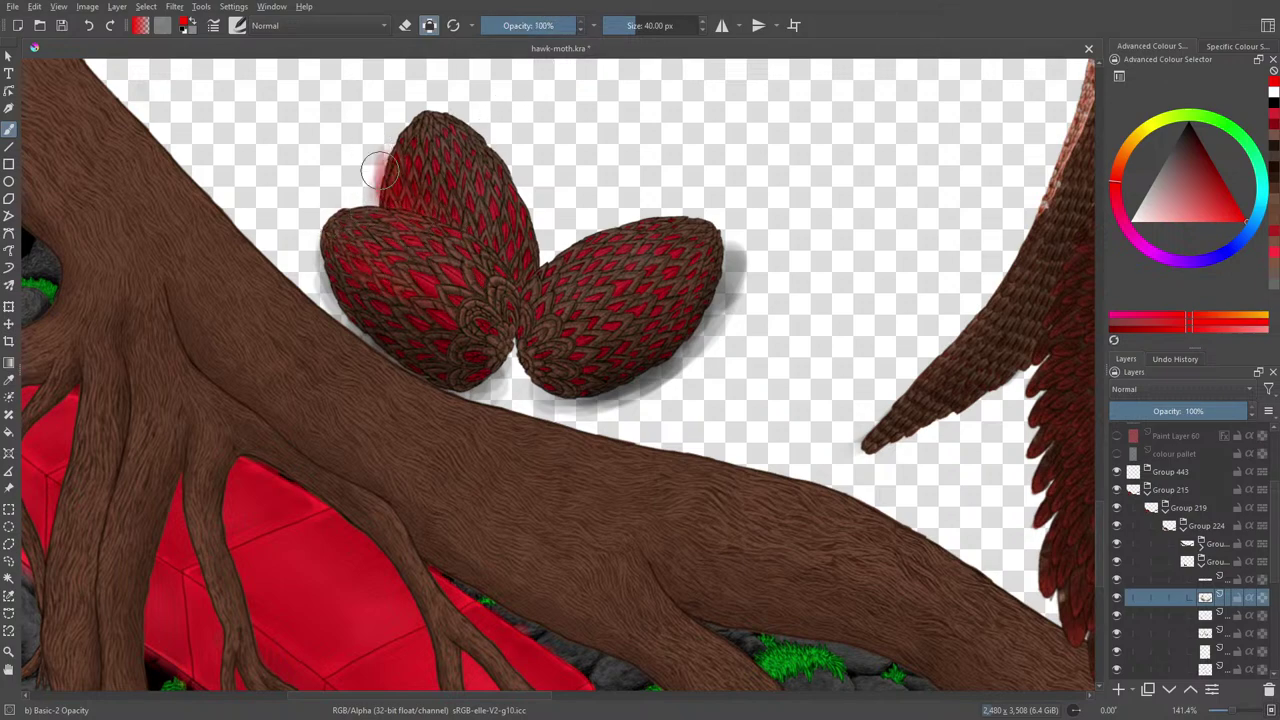
{"action": "left_click", "coordinate": [88, 26]}
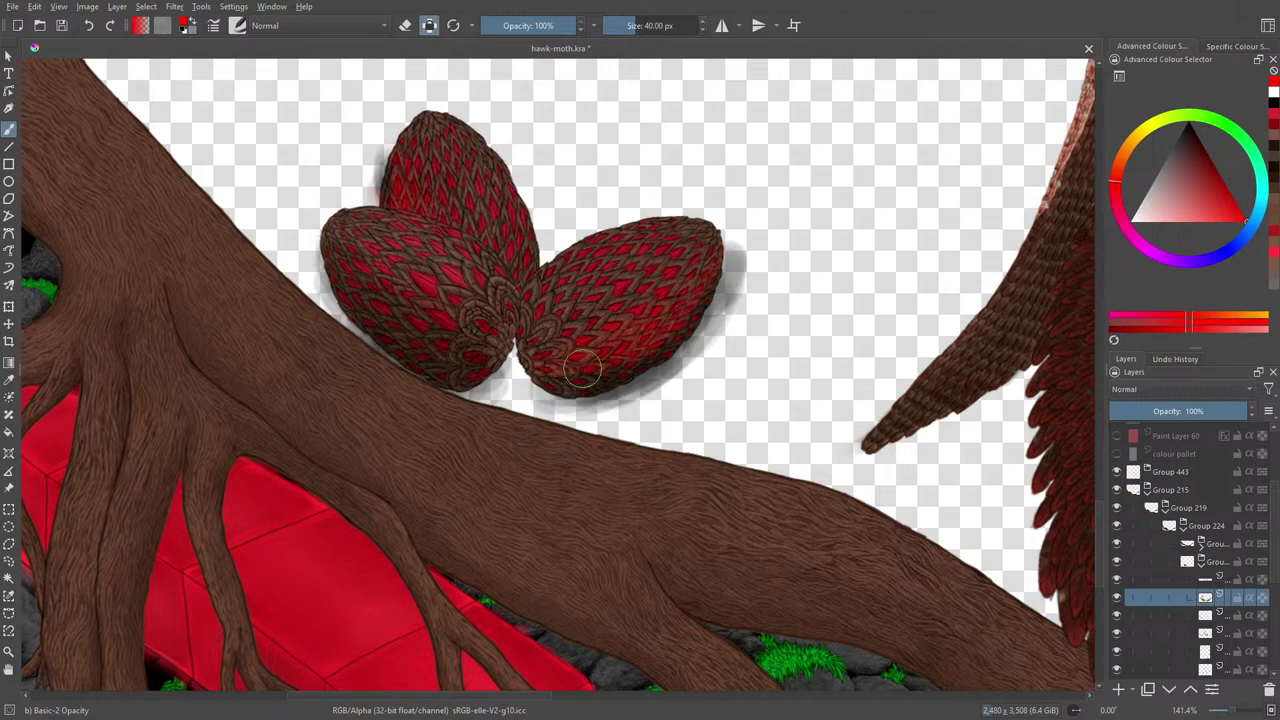
Step: Paint red over the right-hand pod's lower edge and shadow, keeping the Basic-2 Opacity brush
{"action": "mouse_move", "coordinate": [580, 363]}
{"action": "left_mouse_down"}
{"action": "mouse_move", "coordinate": [729, 240]}
{"action": "mouse_move", "coordinate": [571, 386]}
{"action": "mouse_move", "coordinate": [648, 368]}
{"action": "mouse_move", "coordinate": [746, 293]}
{"action": "left_mouse_up"}
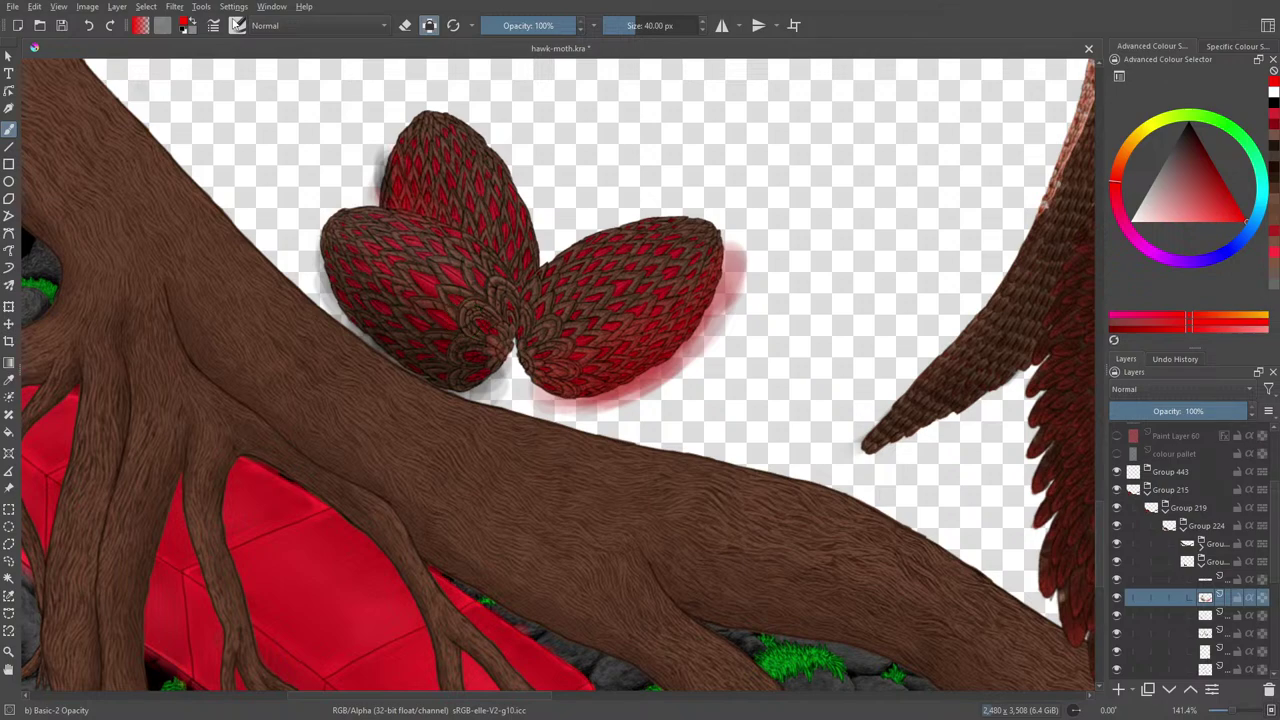
{"action": "left_click", "coordinate": [238, 27]}
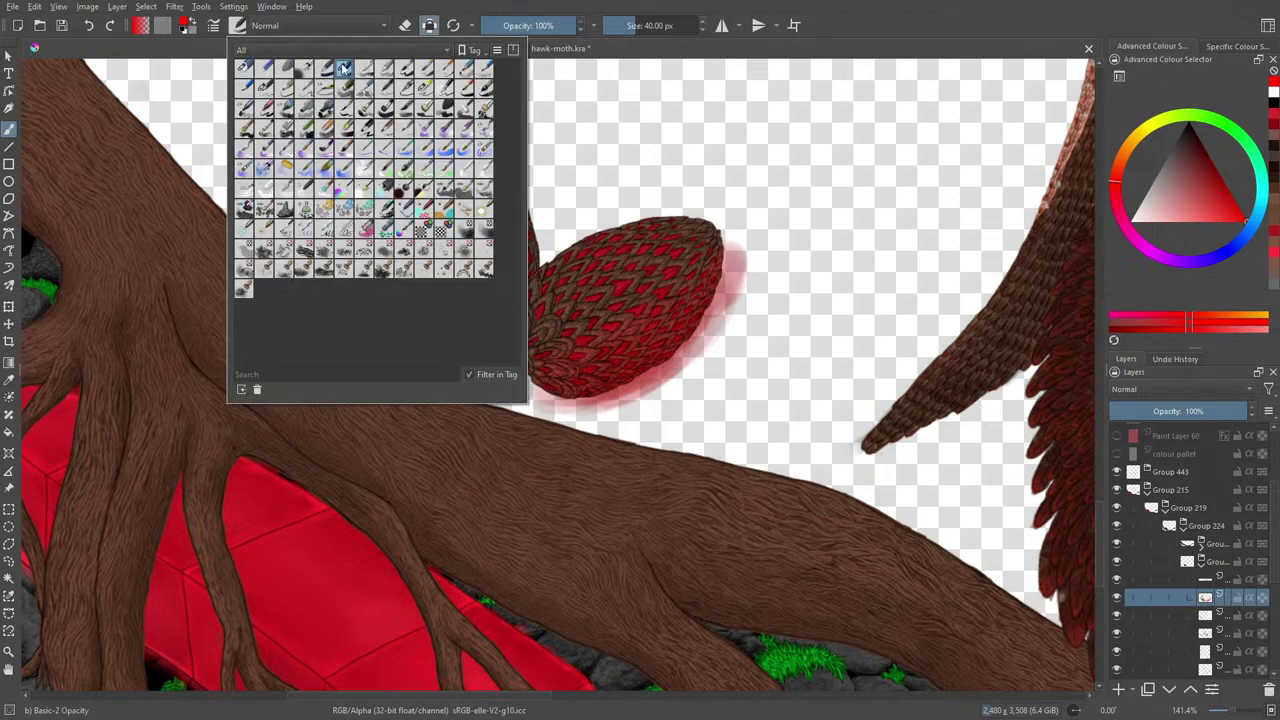
{"action": "right_click", "coordinate": [168, 168]}
{"action": "left_click", "coordinate": [474, 197]}
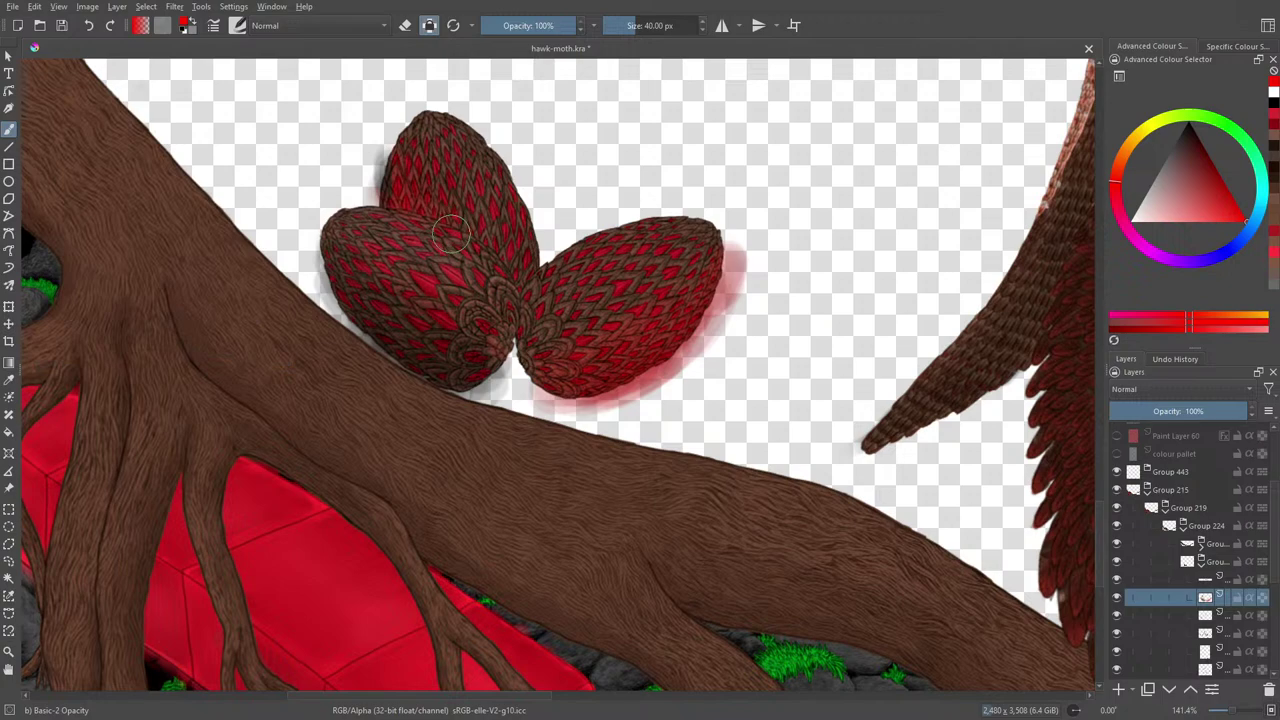
Step: Undo the red strokes, the blending and the white highlights on all three pods
{"action": "left_click", "coordinate": [89, 25]}
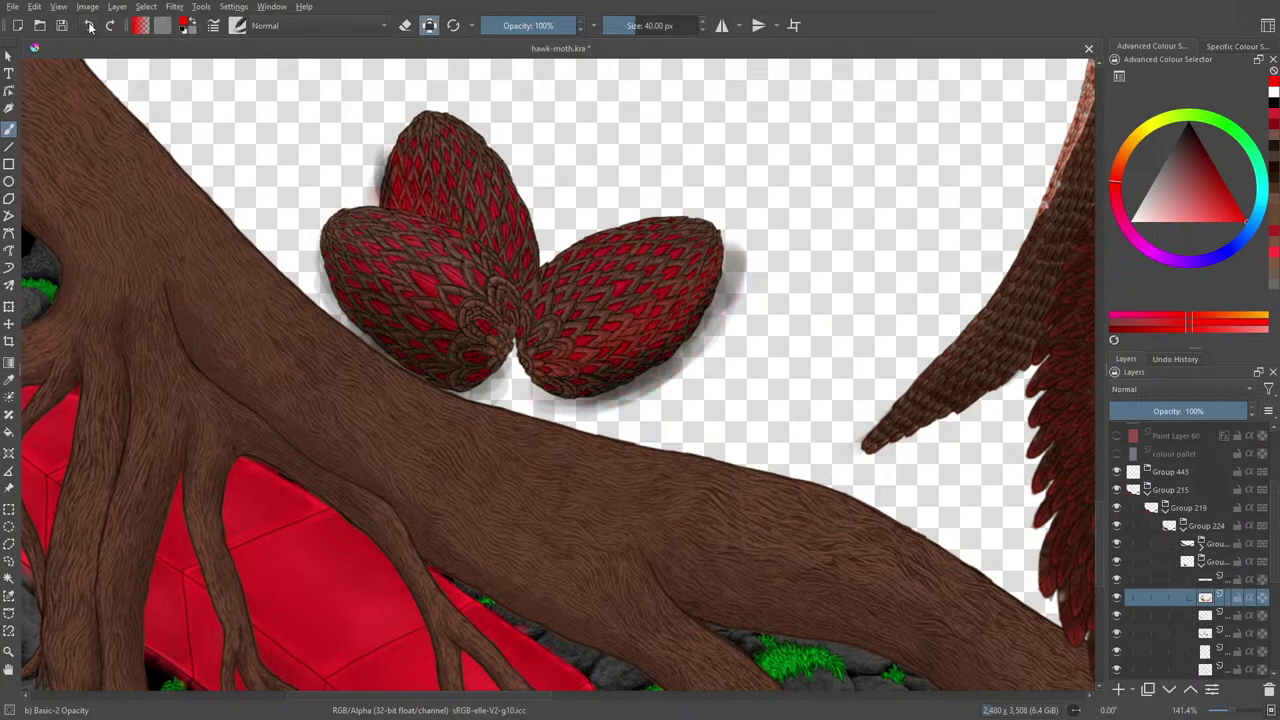
{"action": "left_click", "coordinate": [89, 25]}
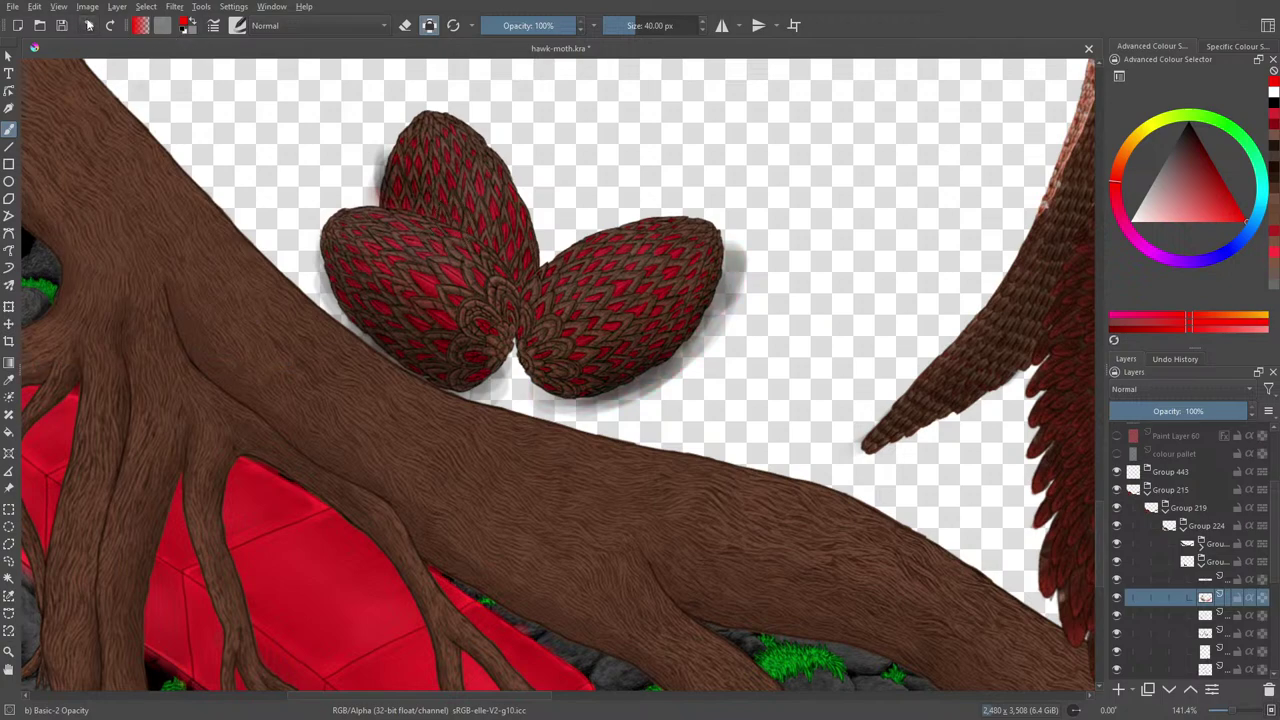
{"action": "left_click", "coordinate": [89, 25]}
{"action": "left_click", "coordinate": [89, 25]}
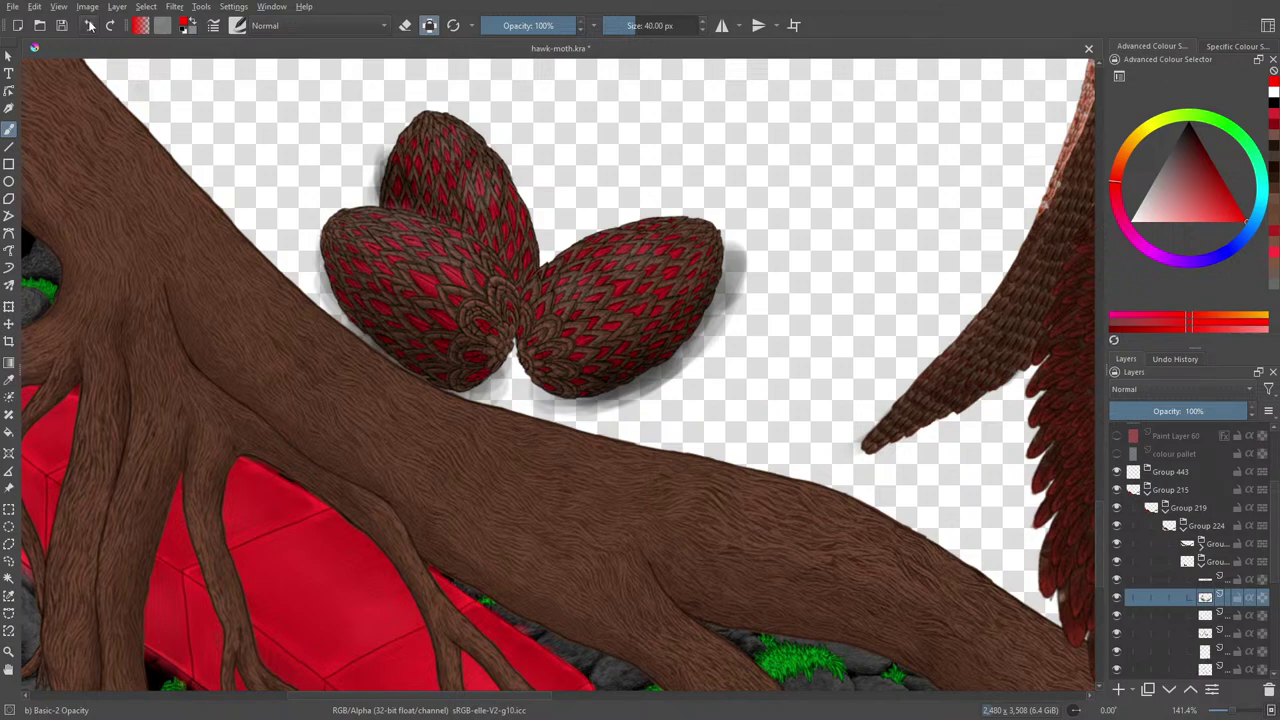
{"action": "left_click", "coordinate": [89, 25]}
{"action": "left_click", "coordinate": [89, 25]}
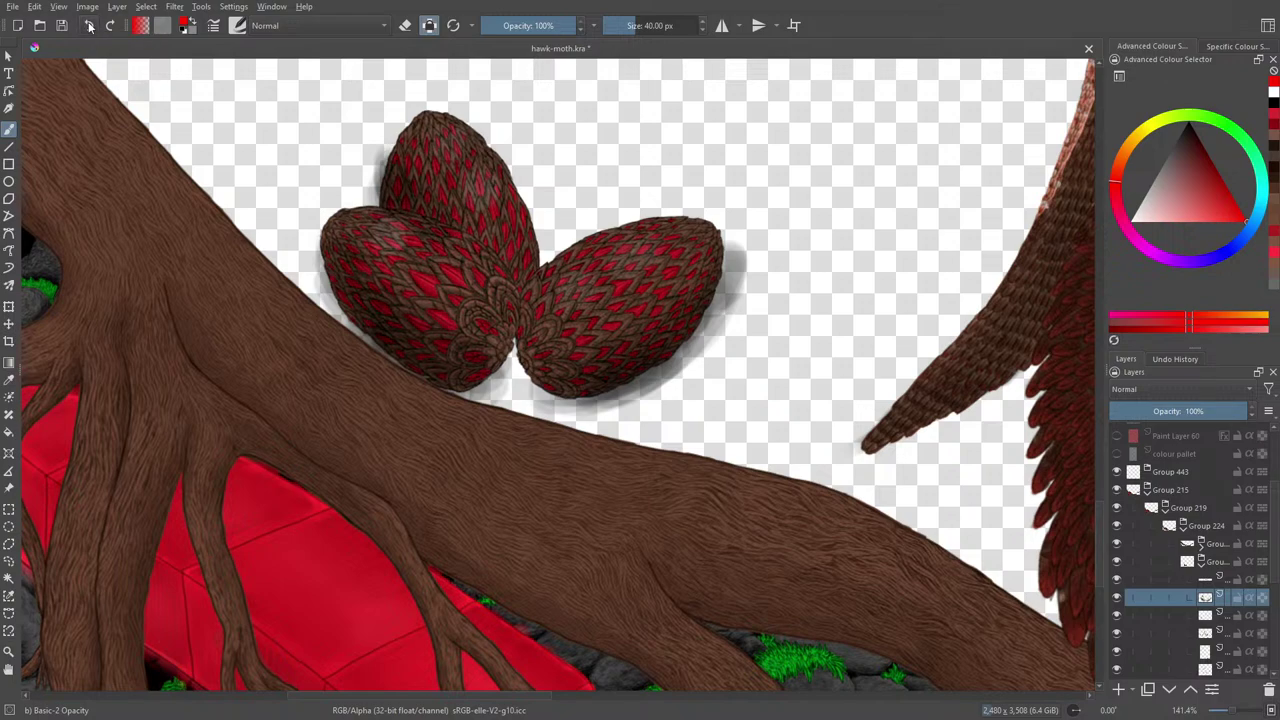
{"action": "left_click", "coordinate": [88, 26]}
{"action": "left_click", "coordinate": [88, 25]}
{"action": "left_click", "coordinate": [88, 25]}
{"action": "left_click", "coordinate": [88, 25]}
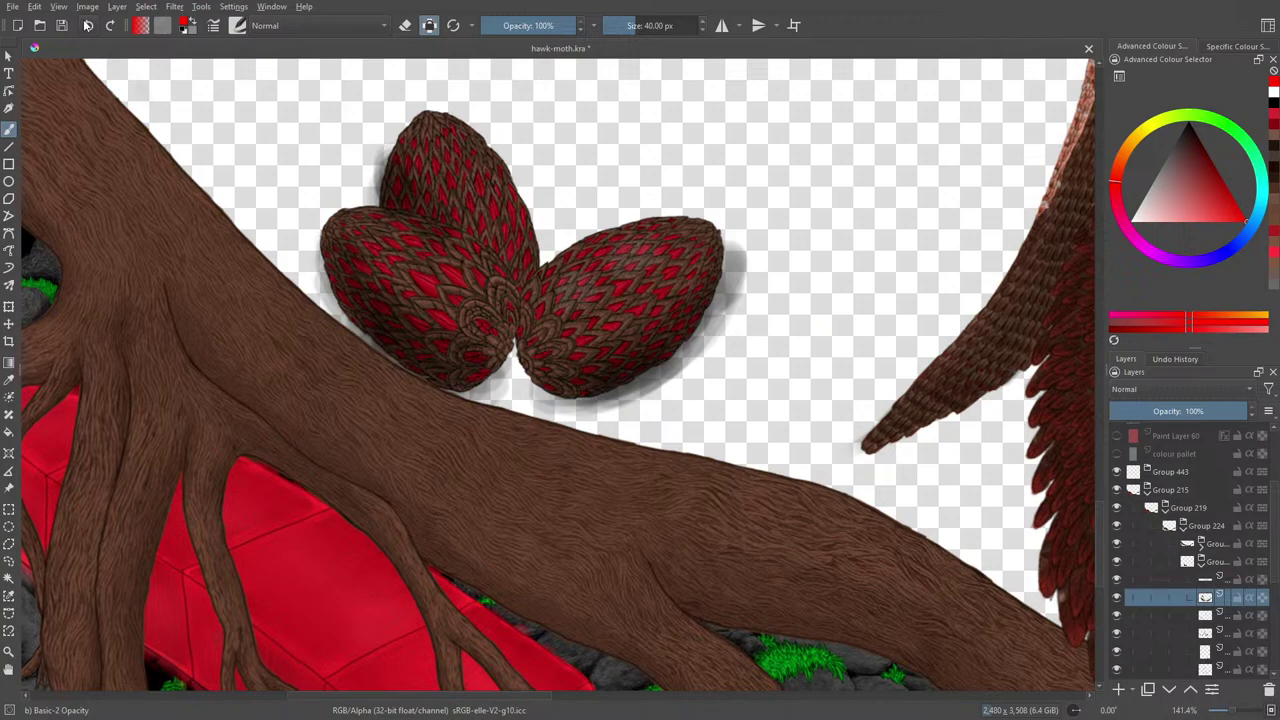
{"action": "left_click", "coordinate": [88, 25]}
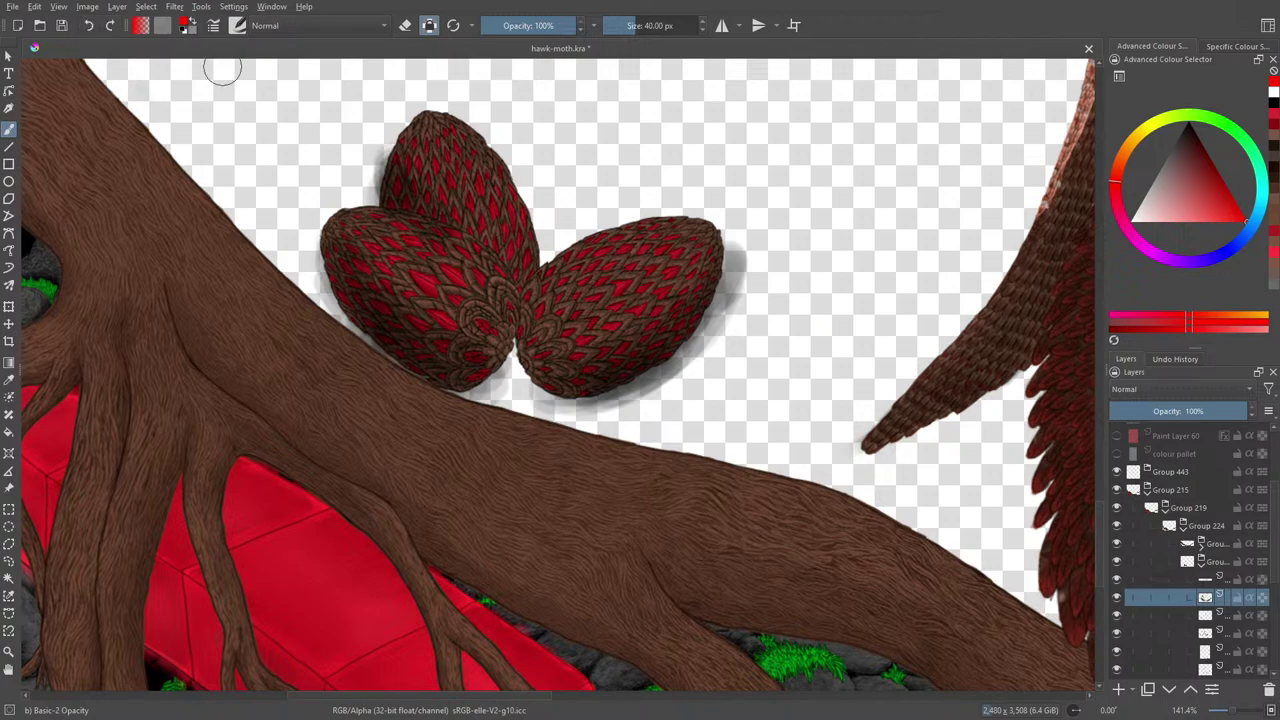
Step: Switch the paint colour to a light golden orange and set the brush opacity to 25%
{"action": "right_click", "coordinate": [282, 183]}
{"action": "left_click_drag", "start_coordinate": [257, 200], "coordinate": [268, 188]}
{"action": "left_click", "coordinate": [286, 196]}
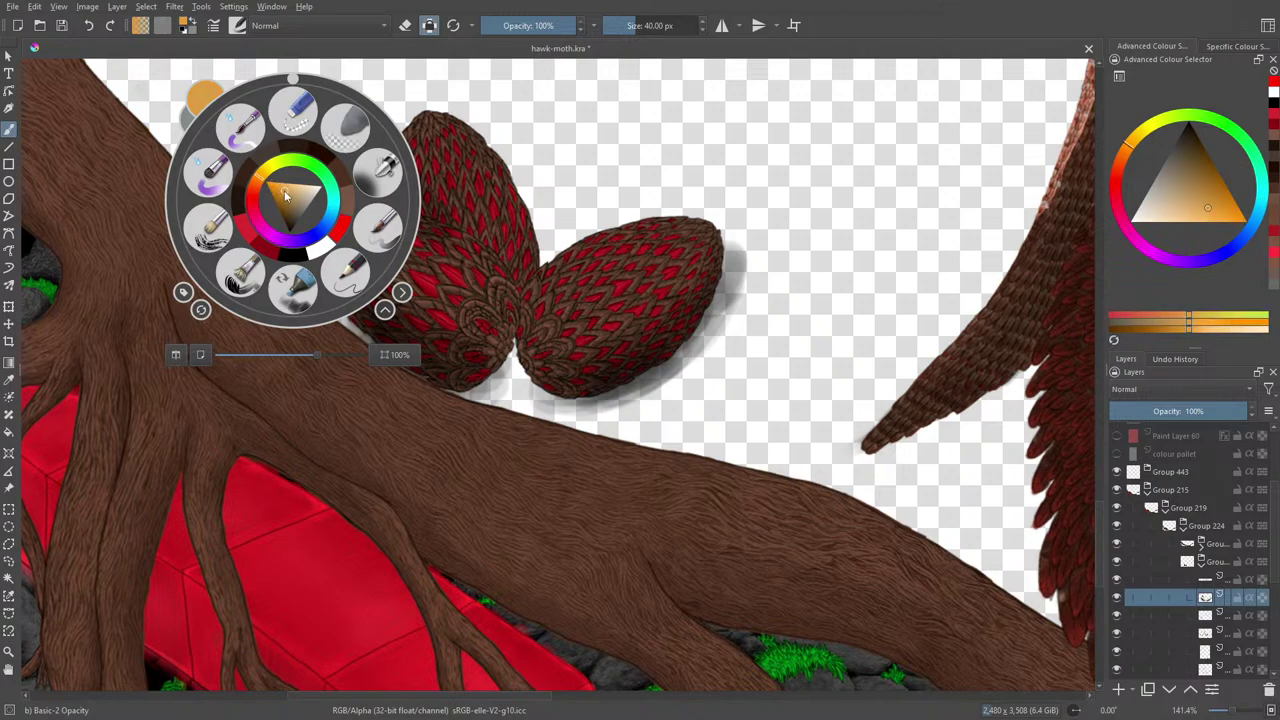
{"action": "left_click", "coordinate": [447, 65]}
{"action": "left_click_drag", "start_coordinate": [545, 26], "coordinate": [502, 33]}
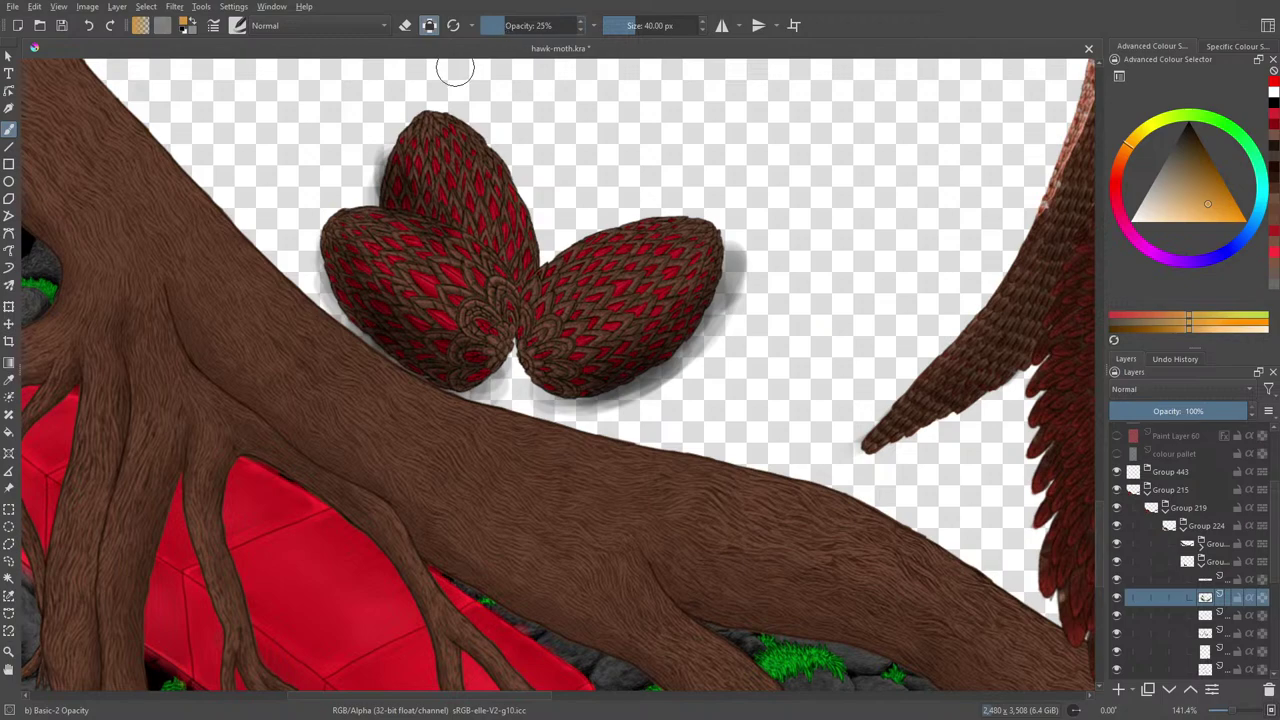
Step: Turn off Preserve Alpha and paint soft orange highlights on the upper sides of the left and right pods
{"action": "left_click_drag", "start_coordinate": [445, 150], "coordinate": [440, 180]}
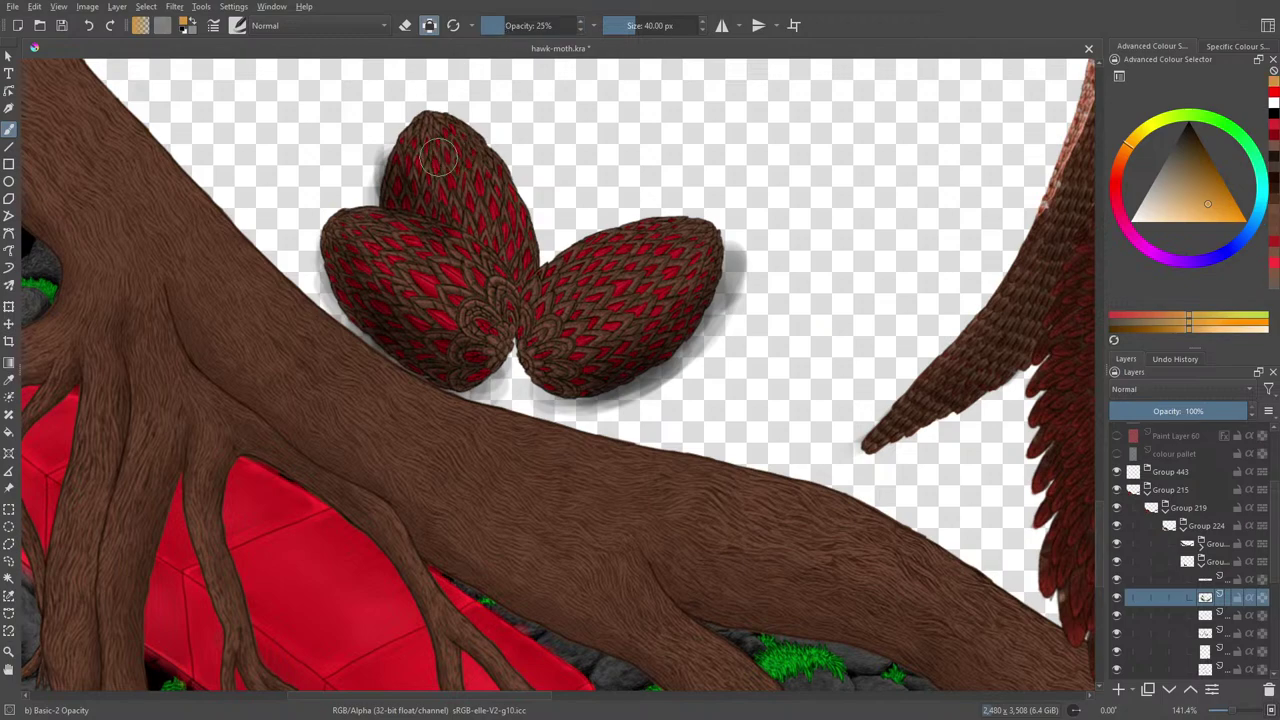
{"action": "left_click", "coordinate": [429, 25]}
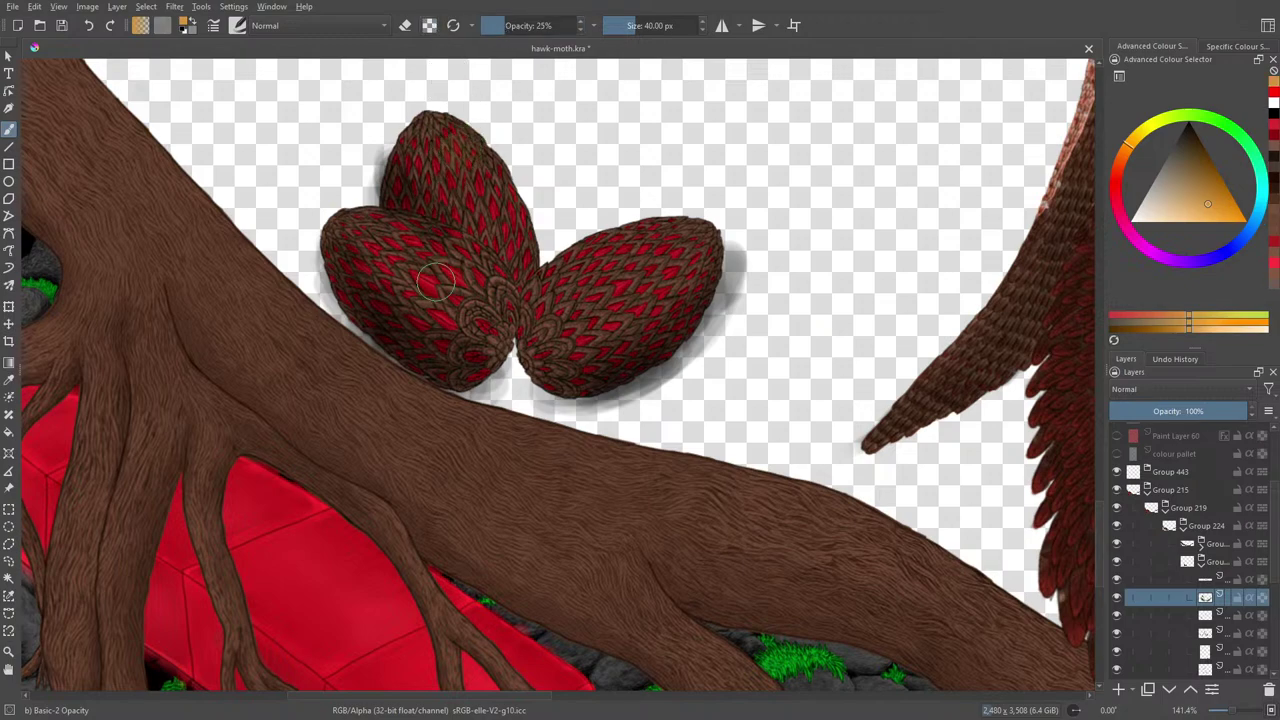
{"action": "mouse_move", "coordinate": [436, 282]}
{"action": "left_mouse_down"}
{"action": "mouse_move", "coordinate": [396, 240]}
{"action": "mouse_move", "coordinate": [398, 270]}
{"action": "mouse_move", "coordinate": [418, 289]}
{"action": "mouse_move", "coordinate": [426, 242]}
{"action": "mouse_move", "coordinate": [418, 282]}
{"action": "left_mouse_up"}
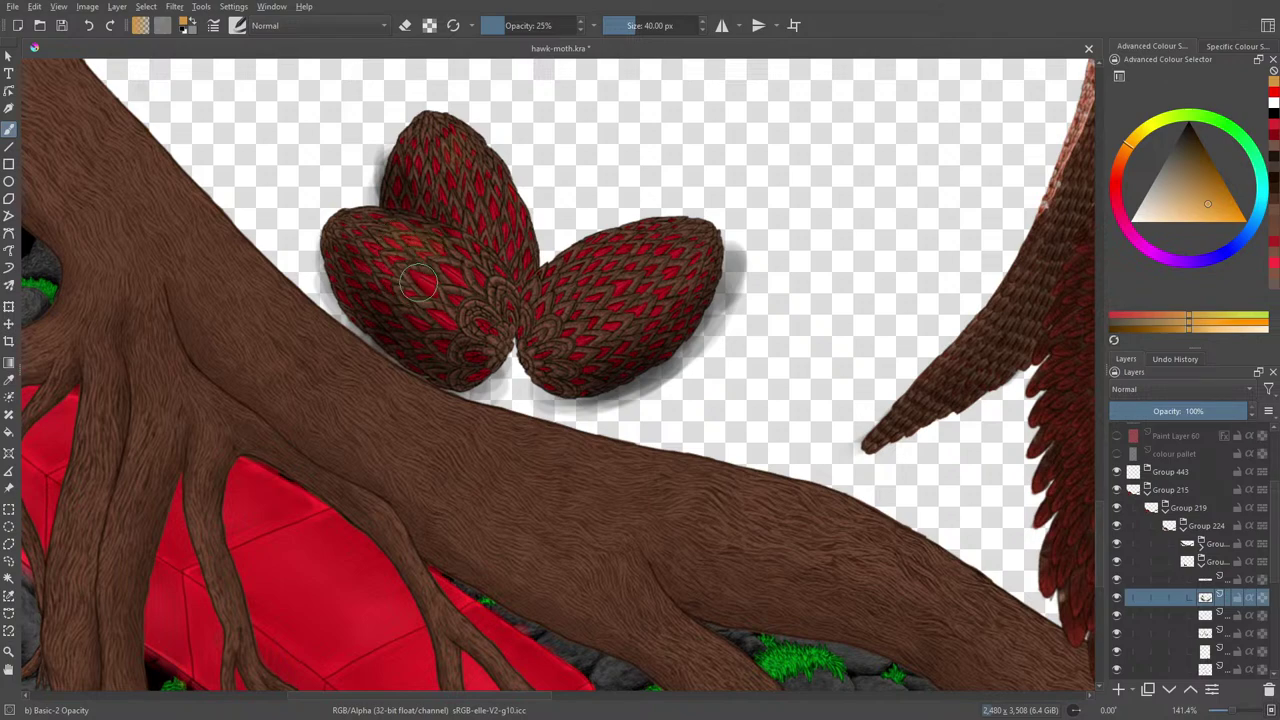
{"action": "left_click_drag", "start_coordinate": [590, 268], "coordinate": [641, 236]}
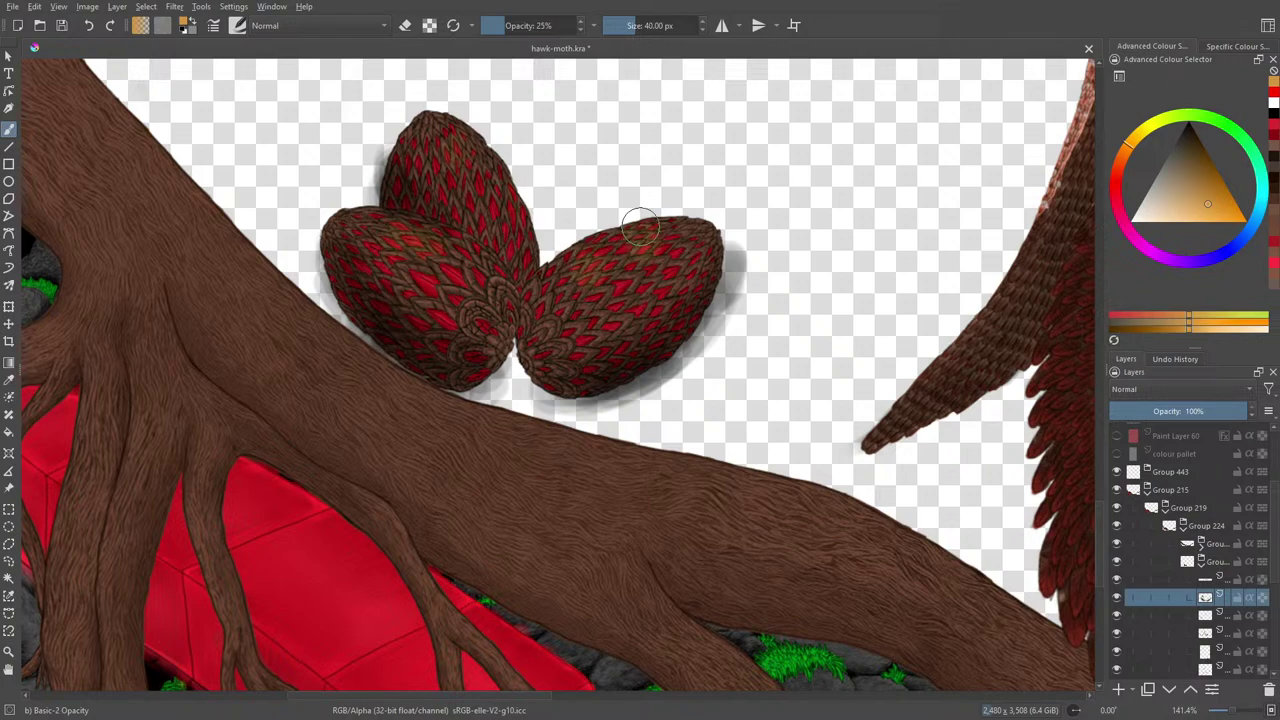
Step: Try blending the left pod's orange highlight with the Blender Basic brush at 50 px and undo the last stroke
{"action": "left_click", "coordinate": [239, 26]}
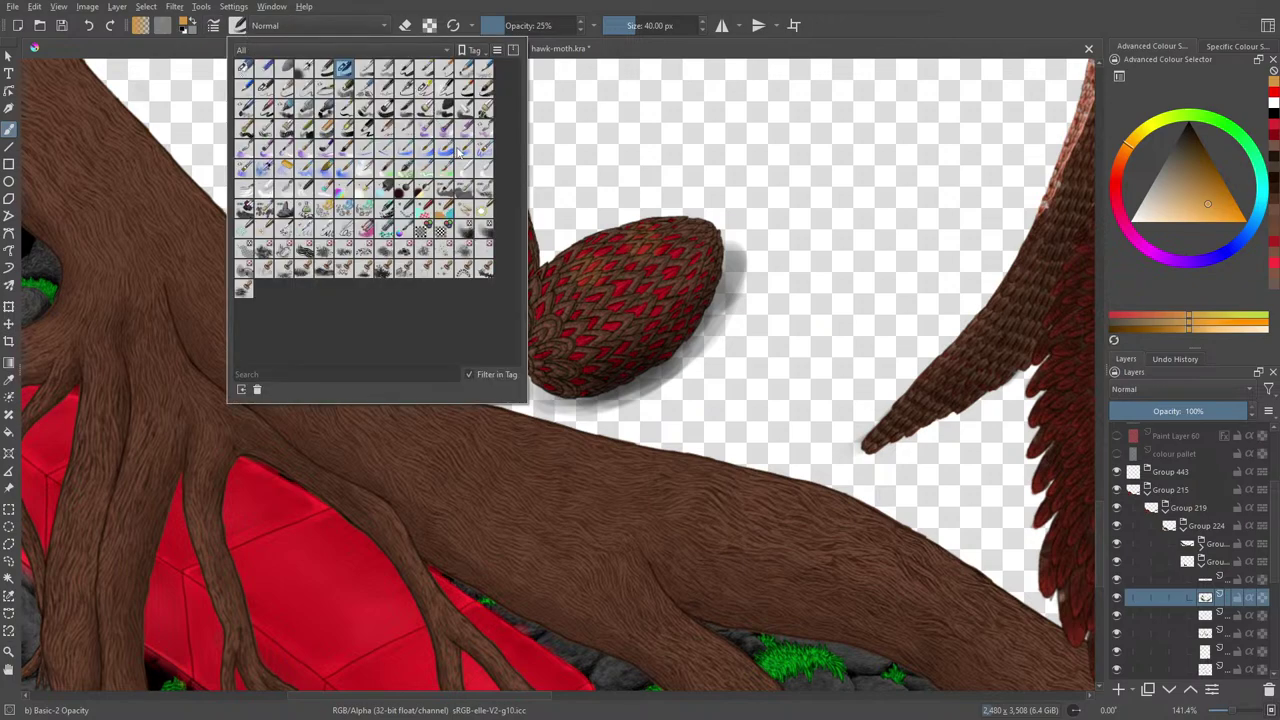
{"action": "left_click", "coordinate": [458, 152]}
{"action": "right_click", "coordinate": [645, 190]}
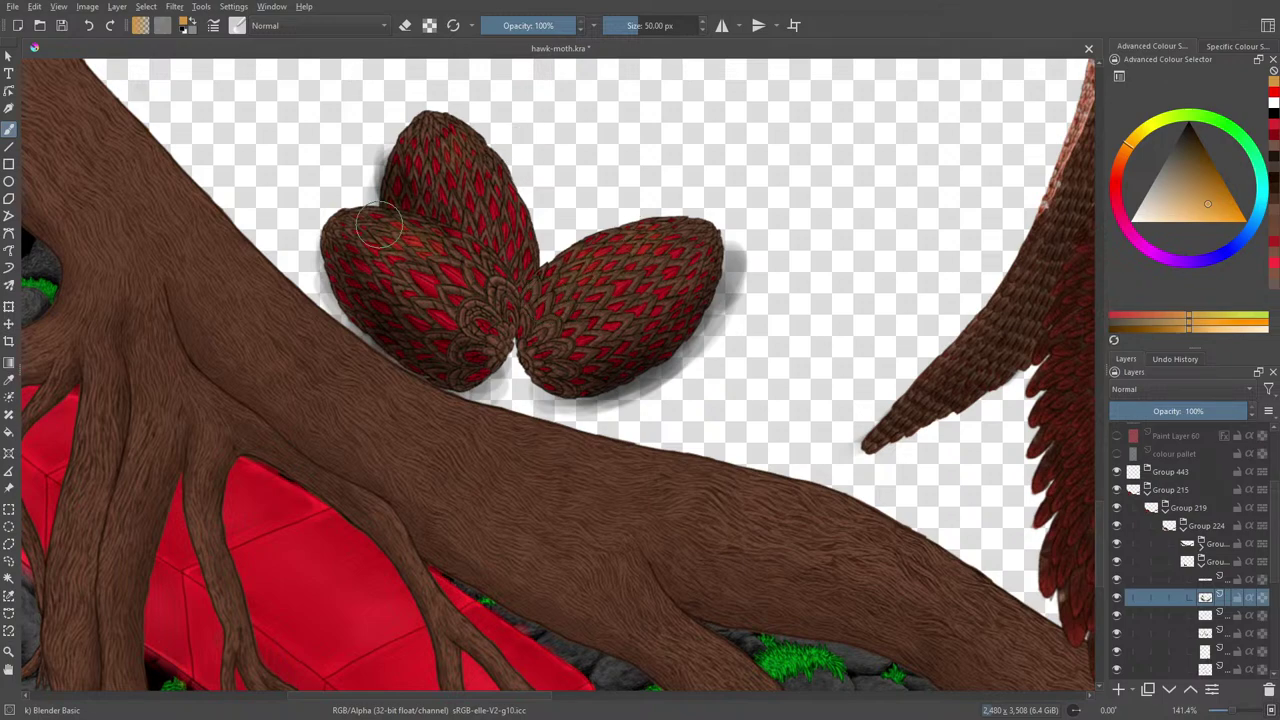
{"action": "mouse_move", "coordinate": [378, 228]}
{"action": "left_mouse_down"}
{"action": "mouse_move", "coordinate": [345, 238]}
{"action": "mouse_move", "coordinate": [370, 240]}
{"action": "left_mouse_up"}
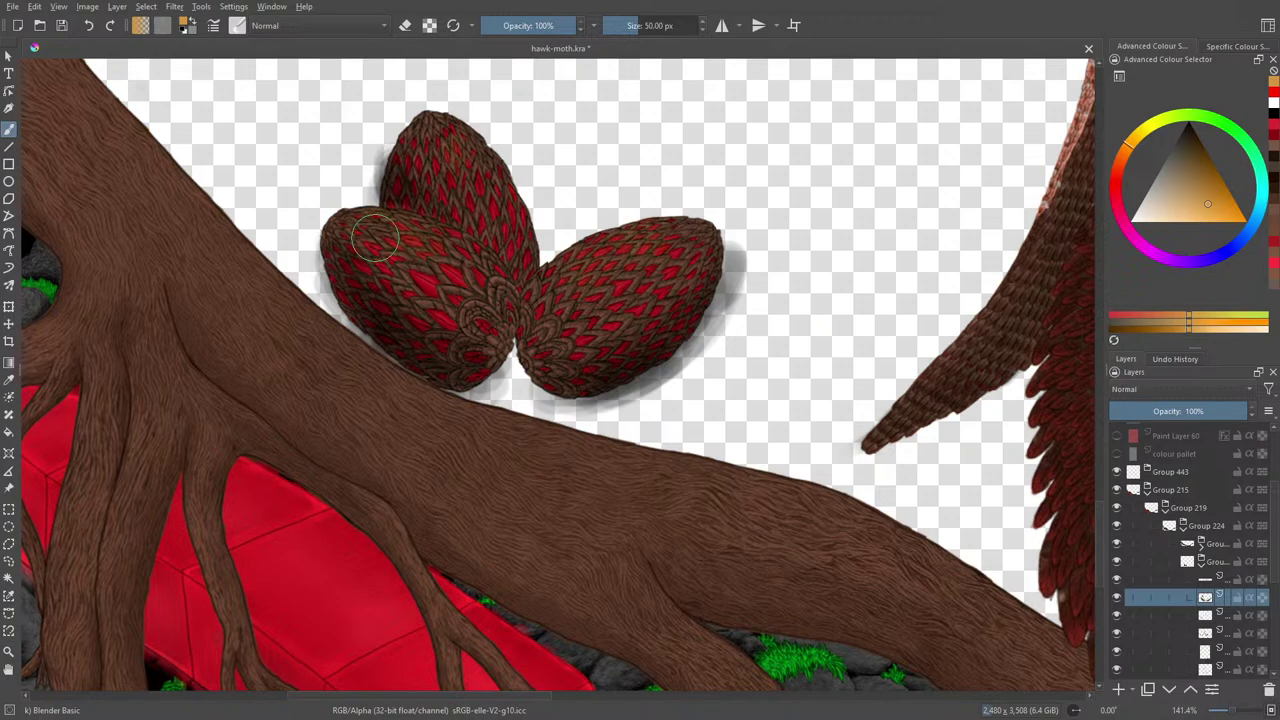
{"action": "left_click", "coordinate": [87, 25]}
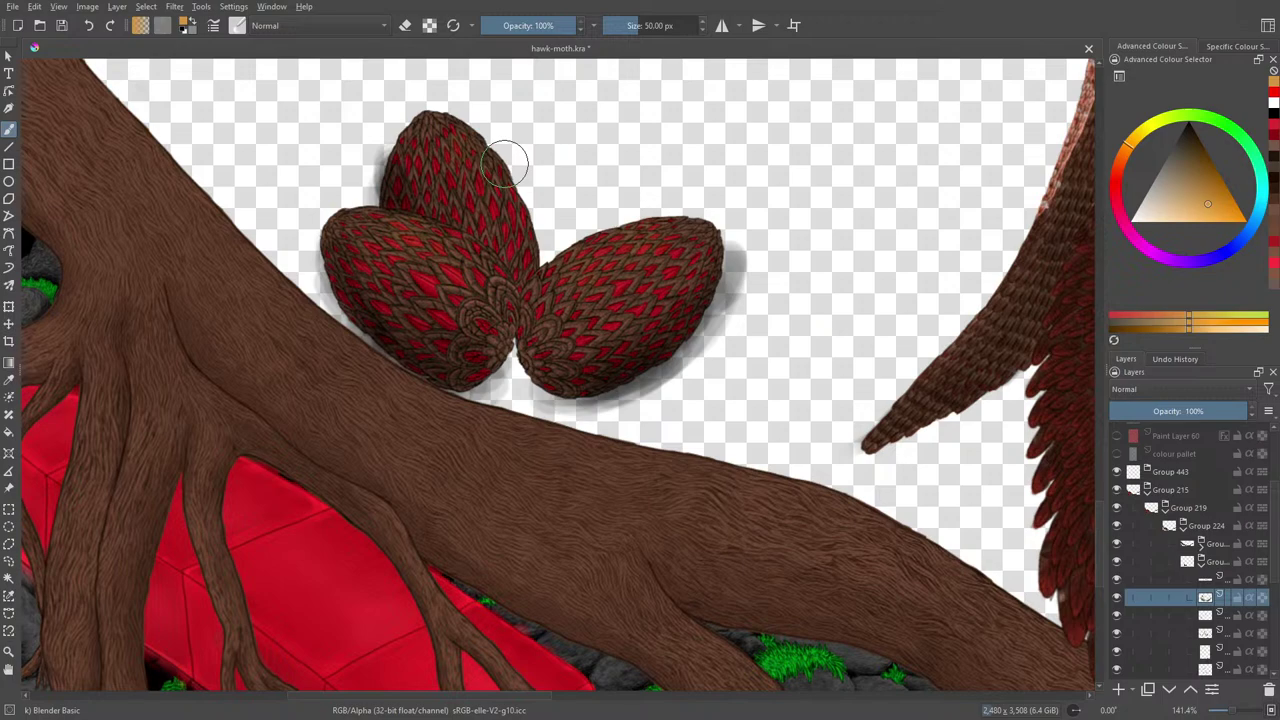
Step: Erase the black shadow spilling outside the edges of all three pods with the Eraser Circle brush at about 16 px
{"action": "key", "text": "e"}
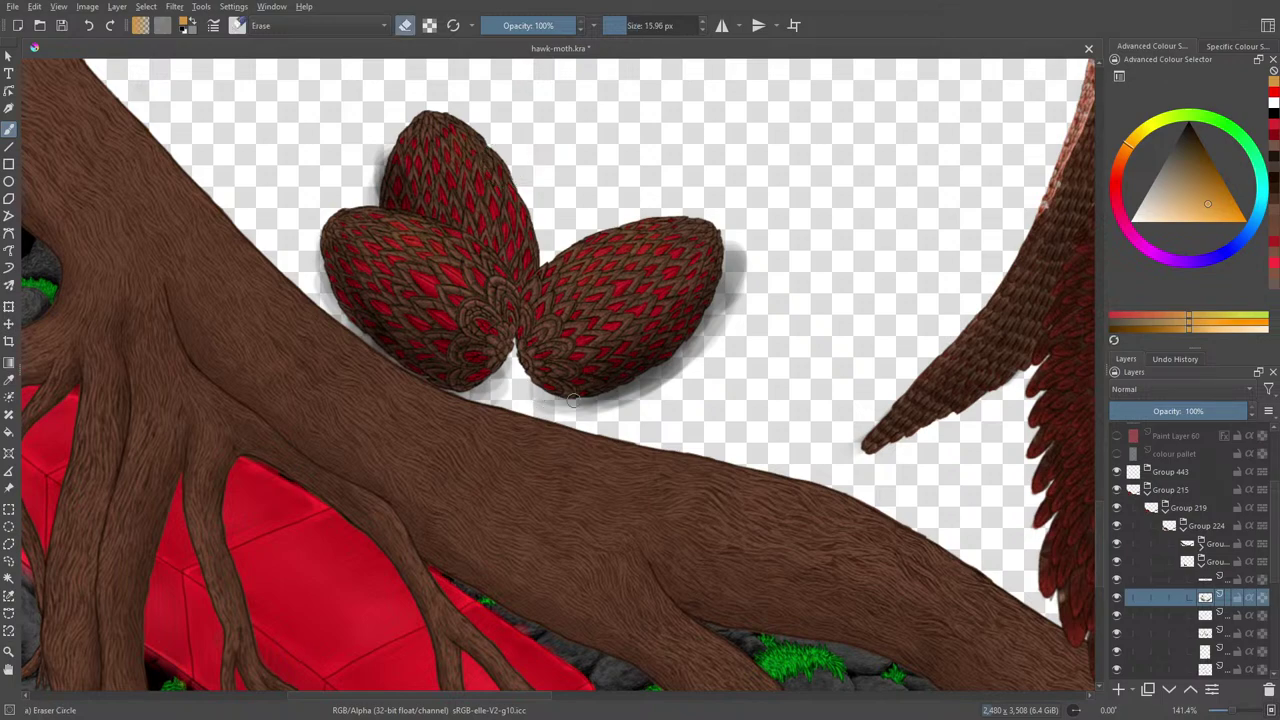
{"action": "mouse_move", "coordinate": [572, 400]}
{"action": "left_mouse_down"}
{"action": "mouse_move", "coordinate": [536, 407]}
{"action": "mouse_move", "coordinate": [580, 407]}
{"action": "mouse_move", "coordinate": [528, 391]}
{"action": "mouse_move", "coordinate": [562, 409]}
{"action": "mouse_move", "coordinate": [625, 395]}
{"action": "mouse_move", "coordinate": [603, 411]}
{"action": "mouse_move", "coordinate": [702, 341]}
{"action": "mouse_move", "coordinate": [693, 358]}
{"action": "mouse_move", "coordinate": [669, 371]}
{"action": "mouse_move", "coordinate": [730, 272]}
{"action": "mouse_move", "coordinate": [723, 289]}
{"action": "mouse_move", "coordinate": [752, 262]}
{"action": "mouse_move", "coordinate": [745, 295]}
{"action": "mouse_move", "coordinate": [726, 324]}
{"action": "mouse_move", "coordinate": [730, 264]}
{"action": "left_mouse_up"}
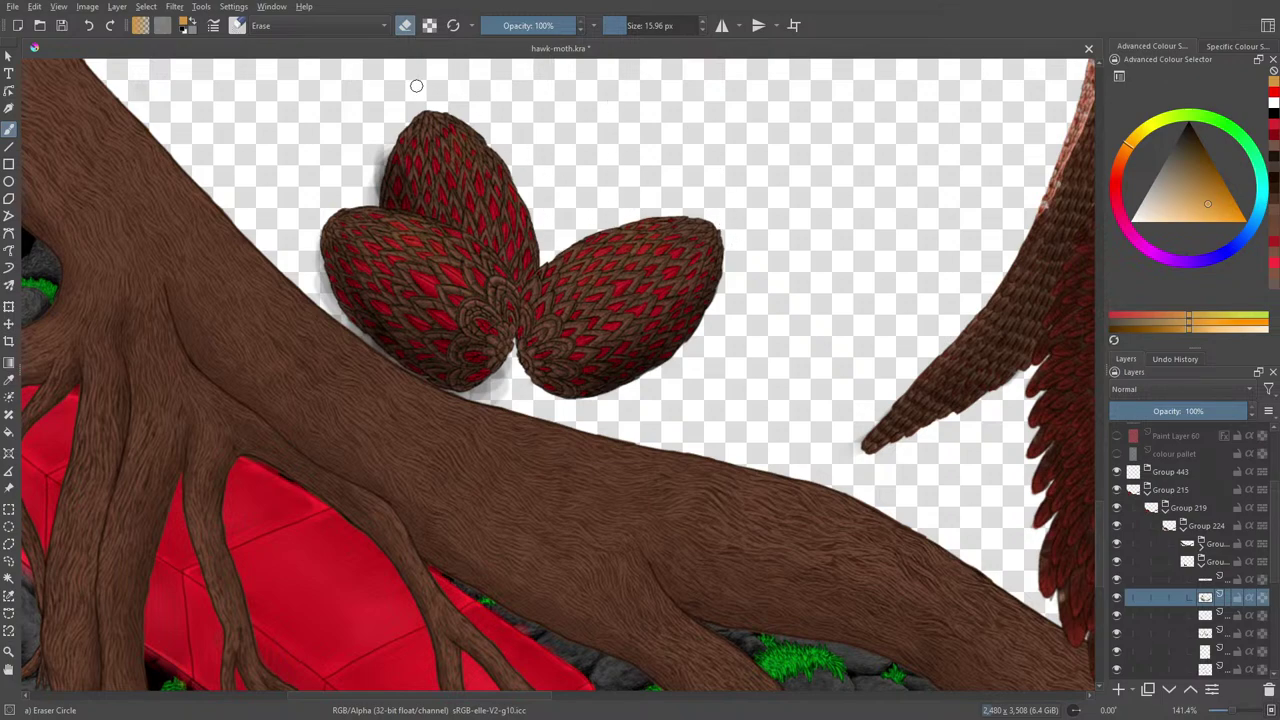
{"action": "left_click_drag", "start_coordinate": [375, 143], "coordinate": [378, 170]}
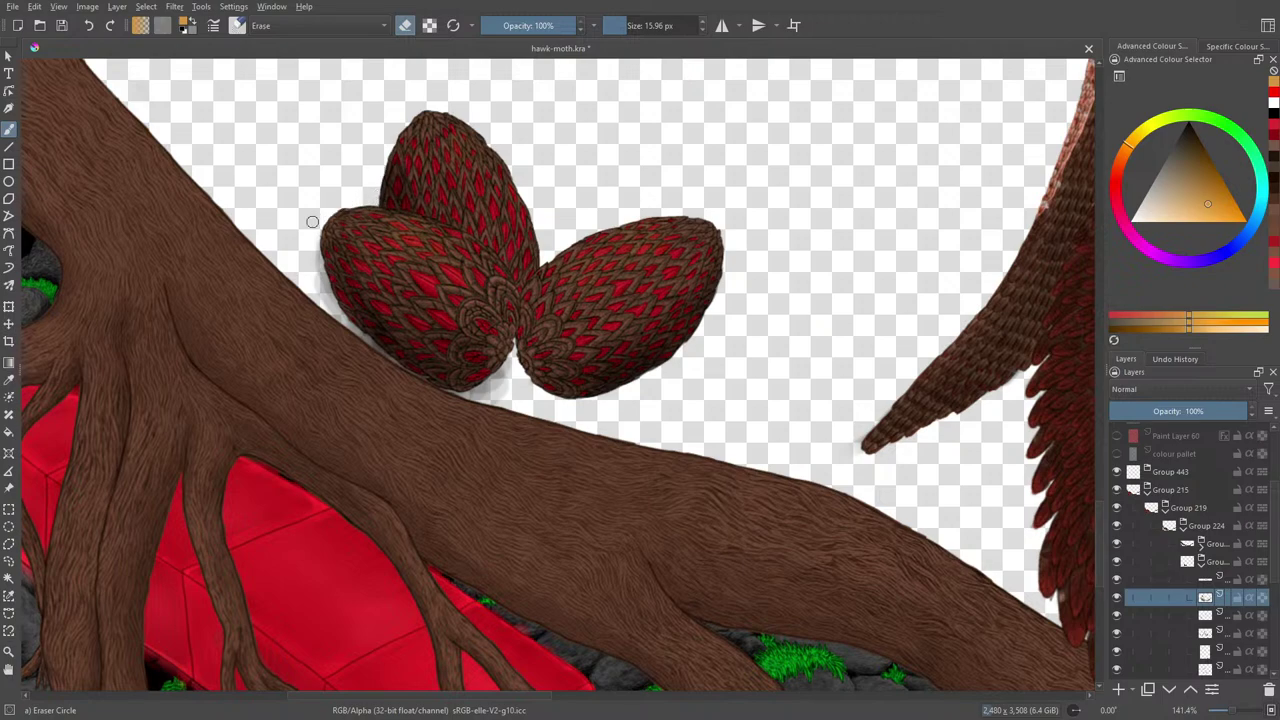
{"action": "mouse_move", "coordinate": [302, 253]}
{"action": "left_mouse_down"}
{"action": "mouse_move", "coordinate": [383, 363]}
{"action": "mouse_move", "coordinate": [329, 306]}
{"action": "mouse_move", "coordinate": [339, 321]}
{"action": "mouse_move", "coordinate": [305, 256]}
{"action": "mouse_move", "coordinate": [368, 352]}
{"action": "mouse_move", "coordinate": [425, 389]}
{"action": "mouse_move", "coordinate": [494, 392]}
{"action": "mouse_move", "coordinate": [471, 378]}
{"action": "mouse_move", "coordinate": [477, 409]}
{"action": "mouse_move", "coordinate": [503, 395]}
{"action": "mouse_move", "coordinate": [469, 409]}
{"action": "mouse_move", "coordinate": [508, 366]}
{"action": "mouse_move", "coordinate": [465, 401]}
{"action": "left_mouse_up"}
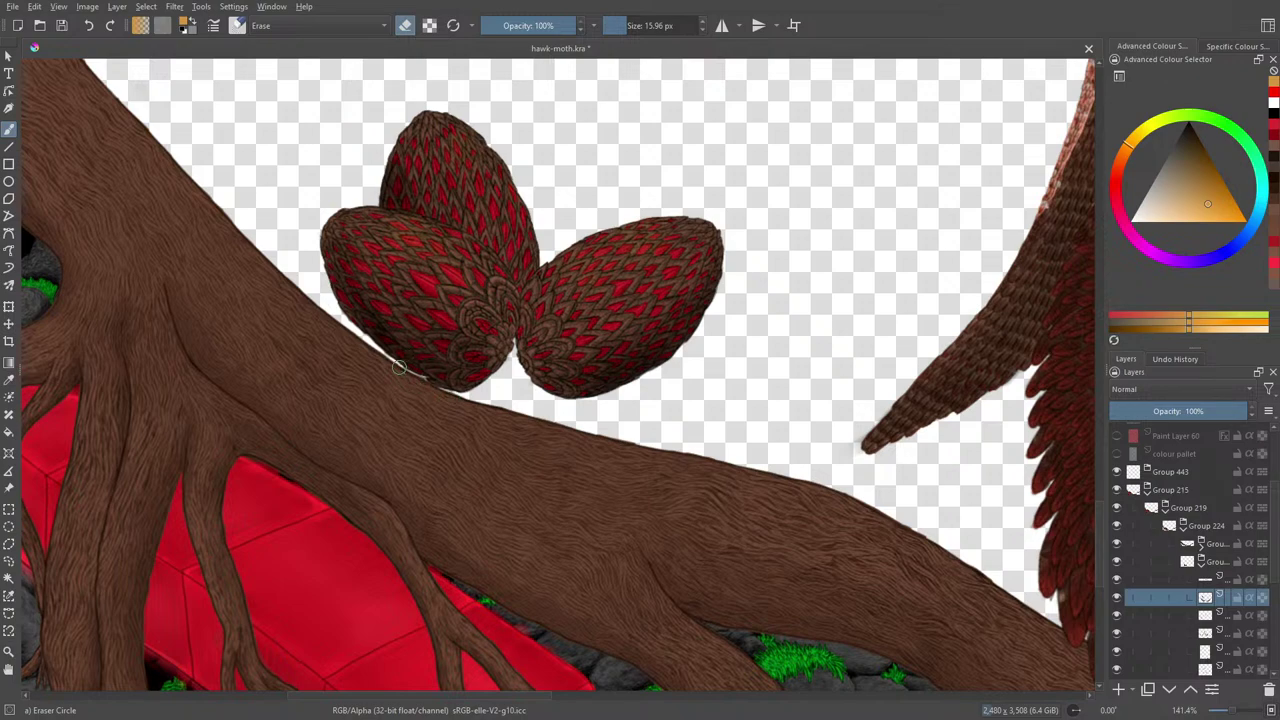
Step: Collapse the pods' layer group and add a filter mask to it
{"action": "left_click", "coordinate": [1221, 714]}
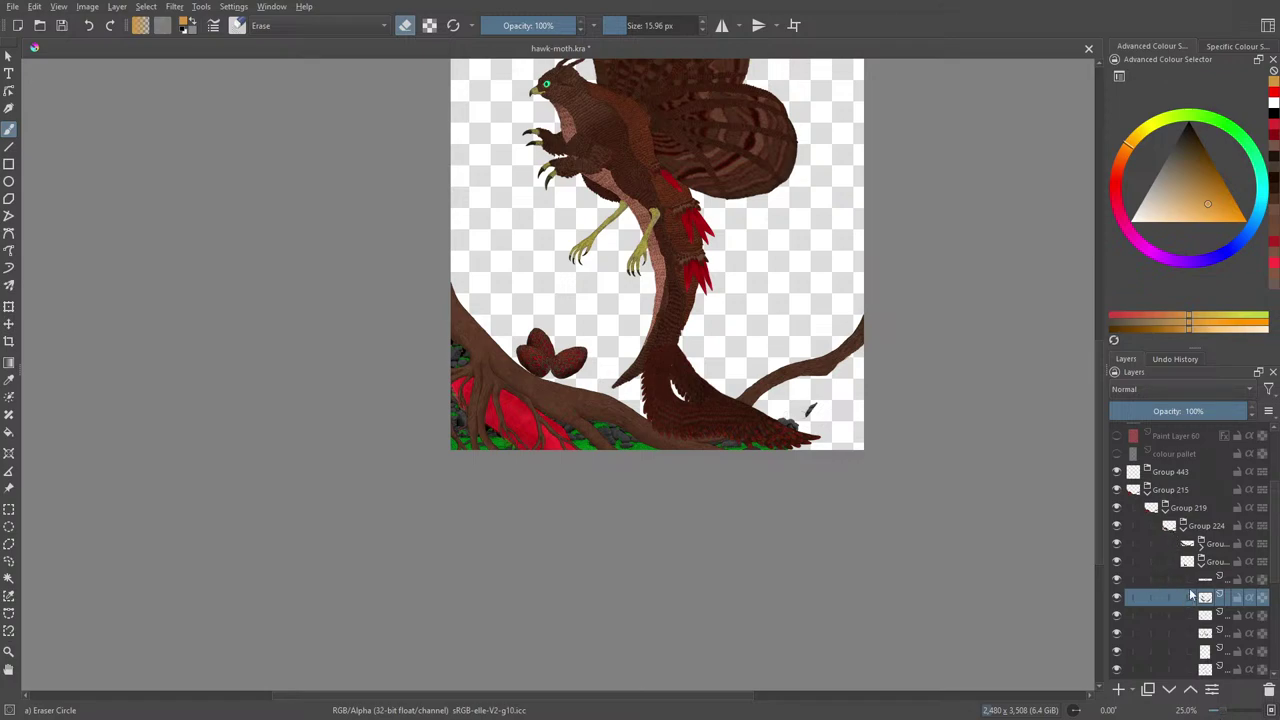
{"action": "right_click", "coordinate": [1215, 563]}
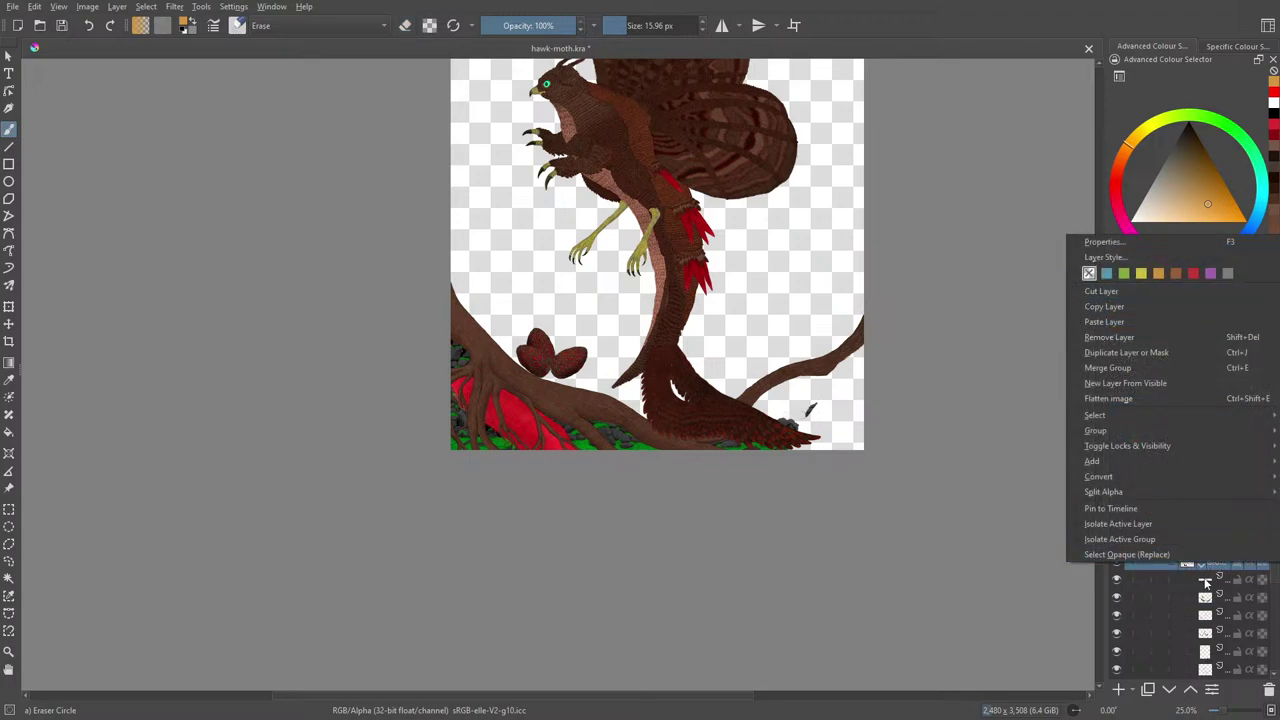
{"action": "left_click", "coordinate": [1190, 582]}
{"action": "left_click", "coordinate": [1201, 563]}
{"action": "left_click", "coordinate": [1201, 563]}
{"action": "left_click", "coordinate": [1201, 563]}
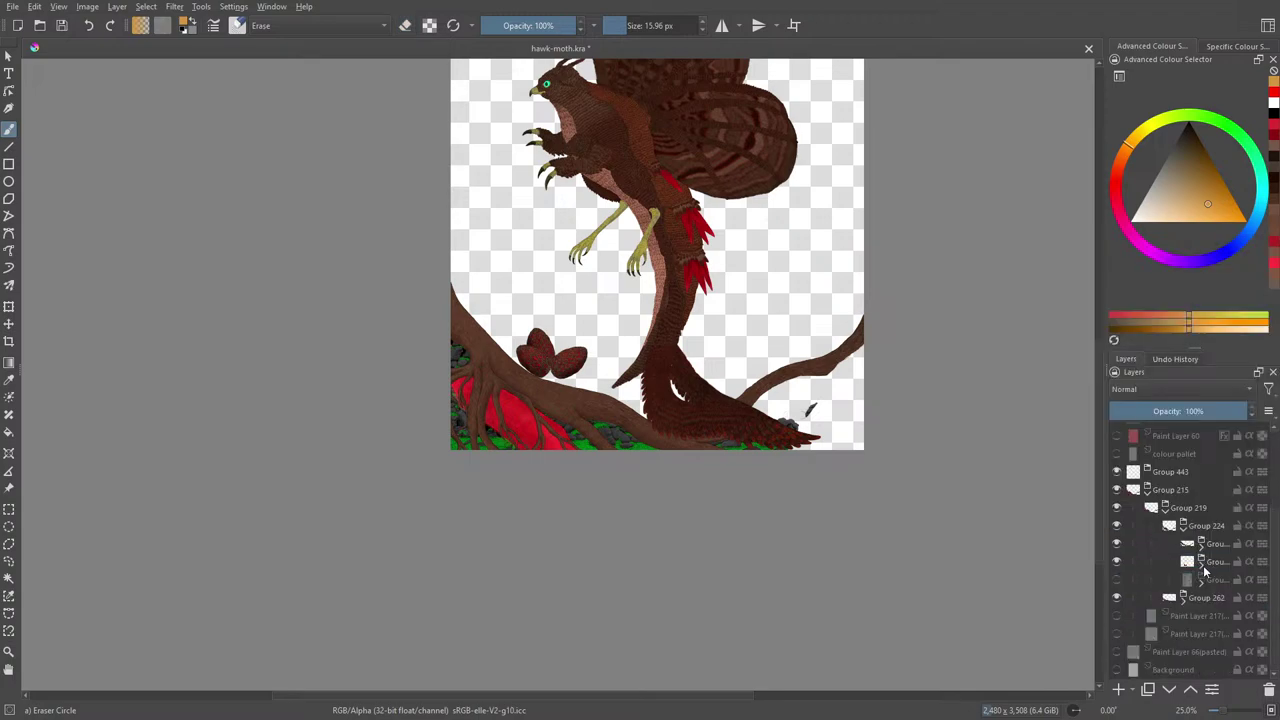
{"action": "left_click", "coordinate": [1215, 565]}
{"action": "right_click", "coordinate": [1215, 565]}
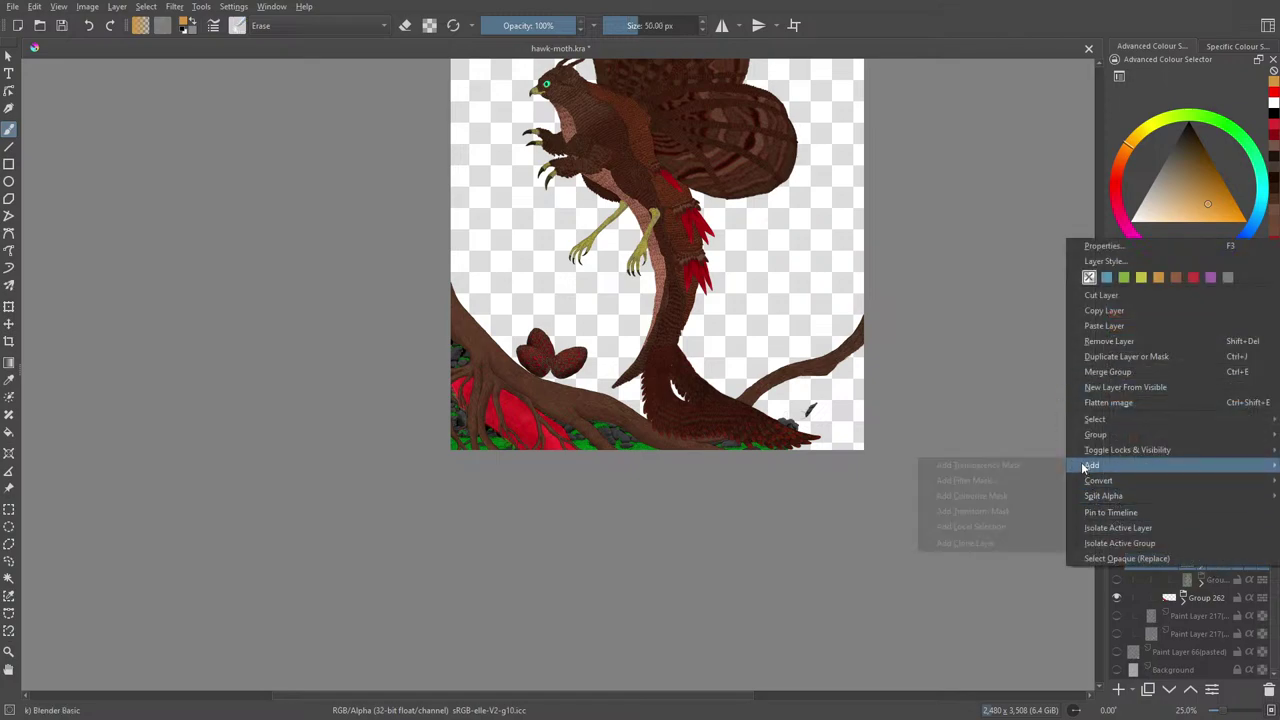
{"action": "mouse_move", "coordinate": [1064, 466]}
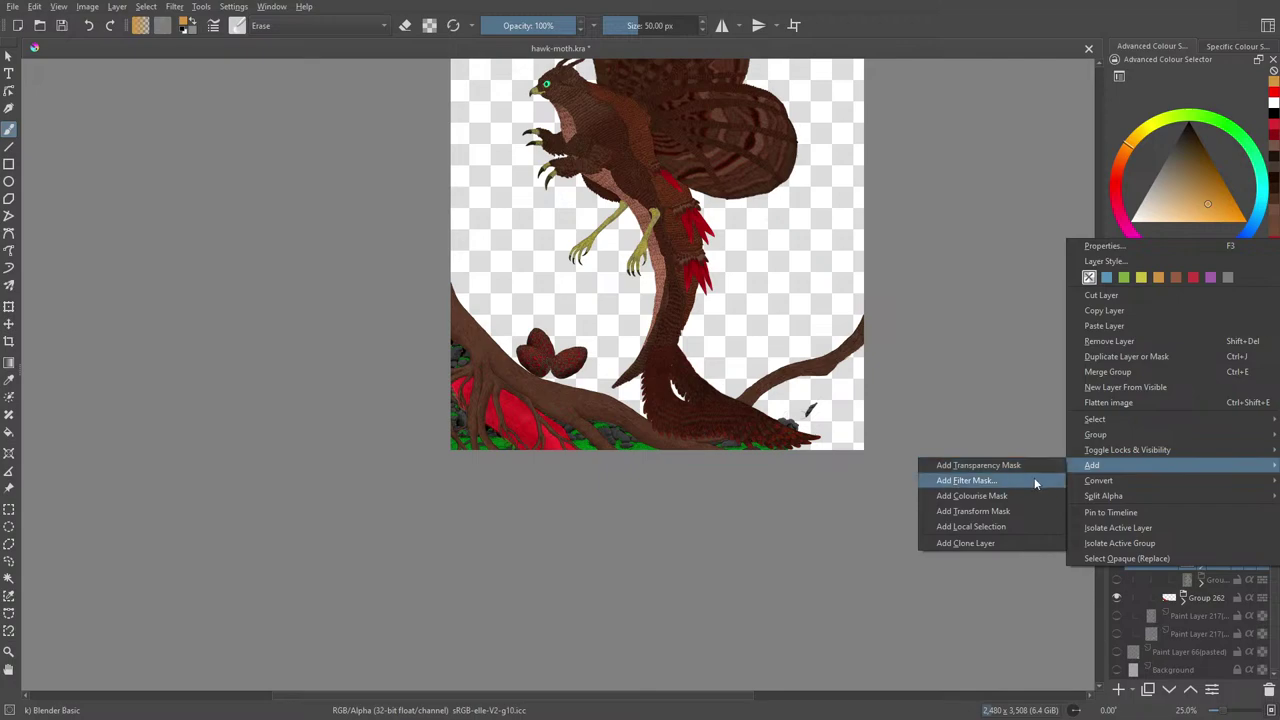
{"action": "left_click", "coordinate": [1036, 479]}
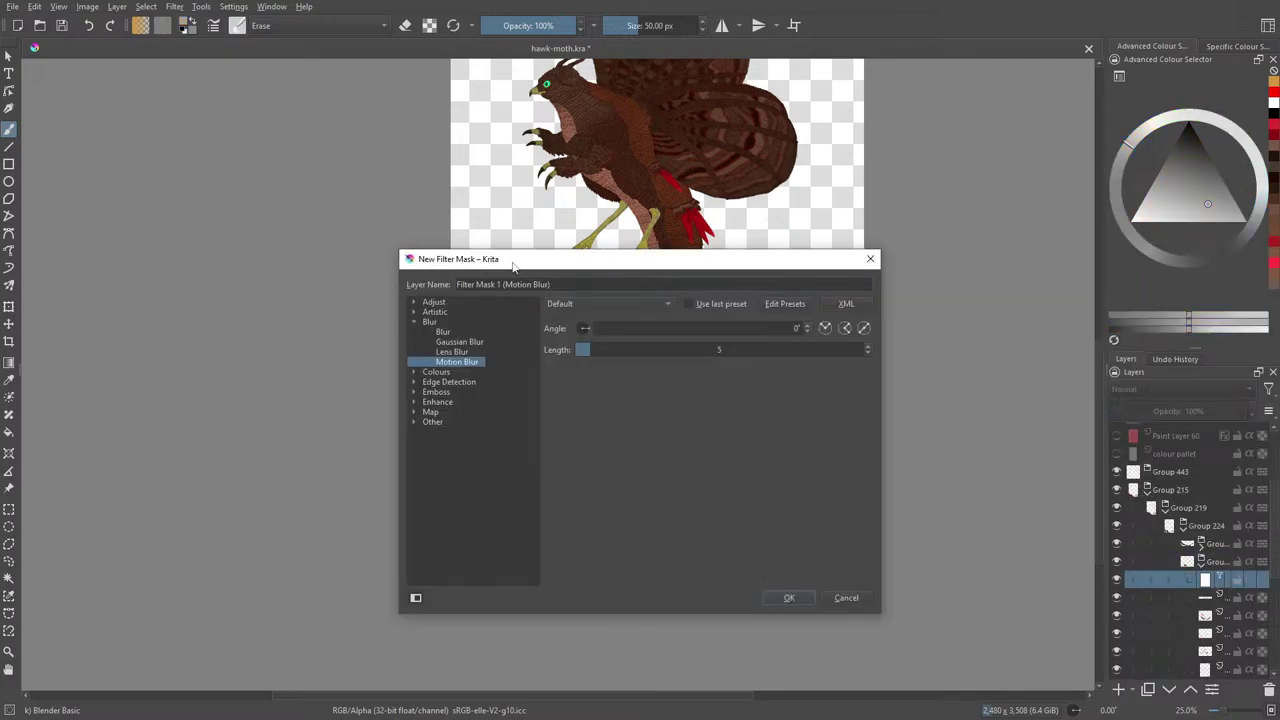
Step: Preview stronger Motion Blur on the pods, then set the length to 5 at 0° and create the filter mask
{"action": "left_click_drag", "start_coordinate": [523, 263], "coordinate": [193, 434]}
{"action": "left_click_drag", "start_coordinate": [316, 432], "coordinate": [189, 346]}
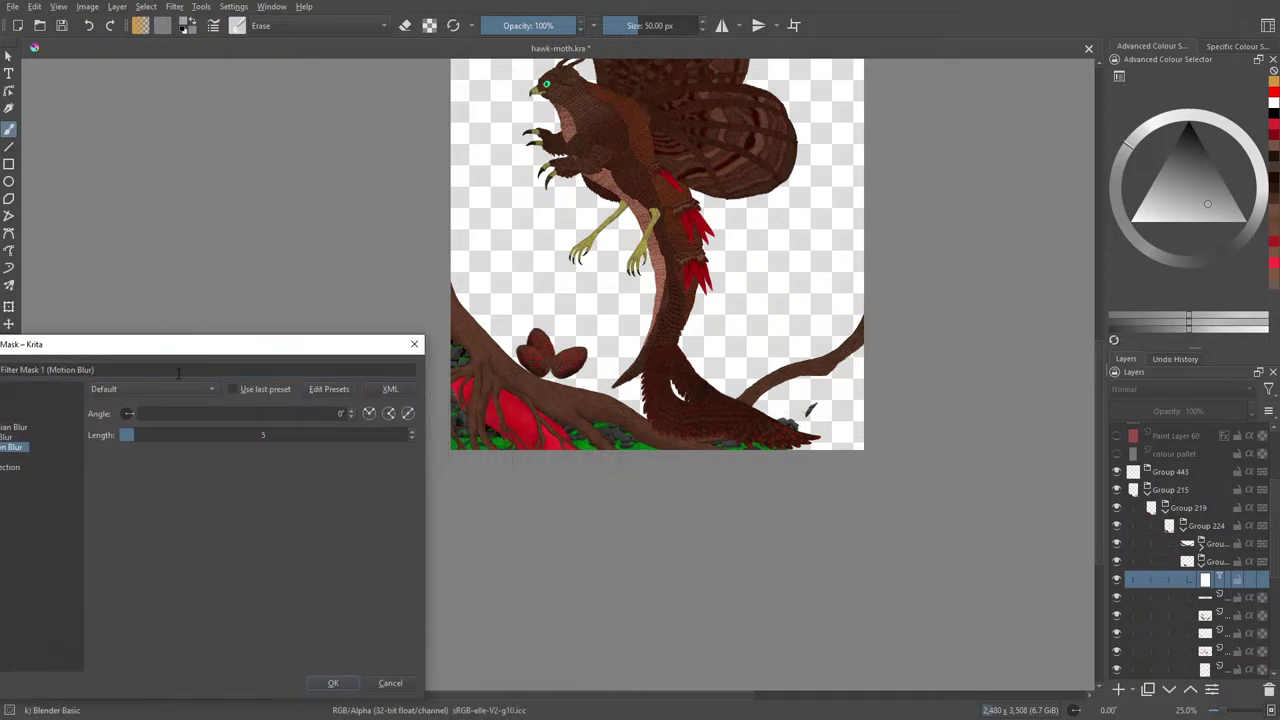
{"action": "left_click", "coordinate": [137, 434]}
{"action": "left_click_drag", "start_coordinate": [166, 443], "coordinate": [250, 438]}
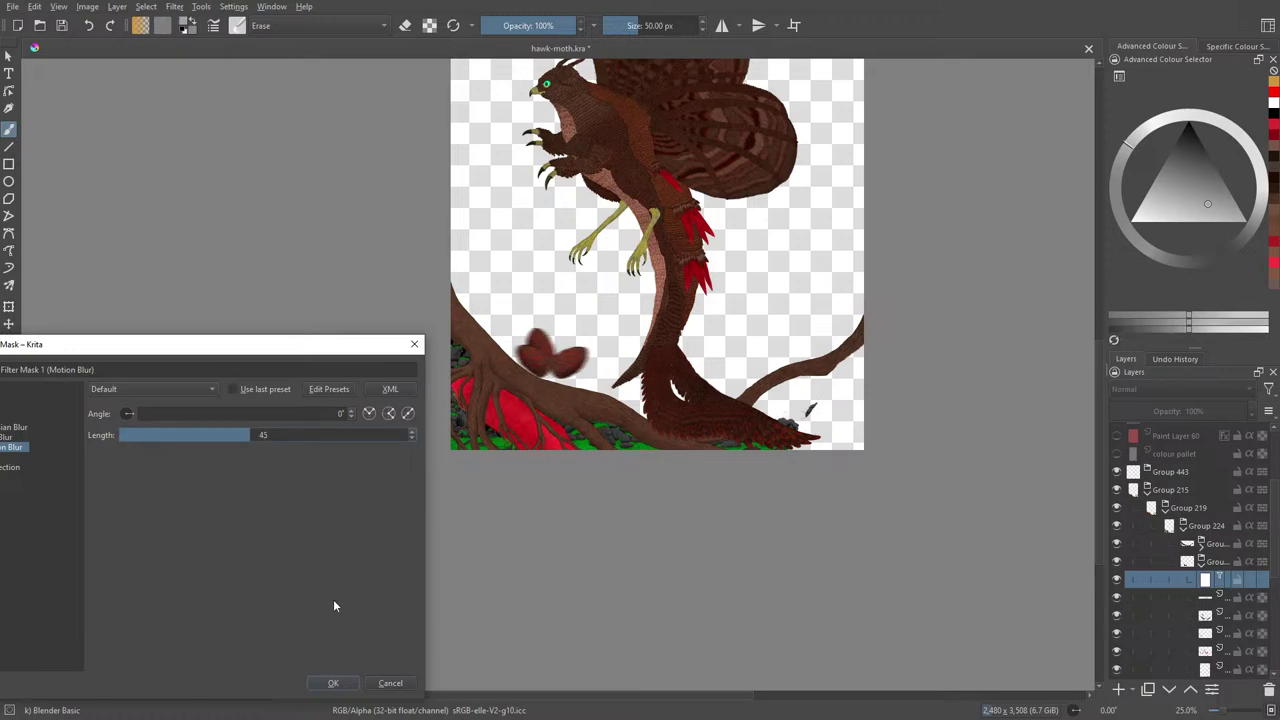
{"action": "left_click", "coordinate": [232, 439]}
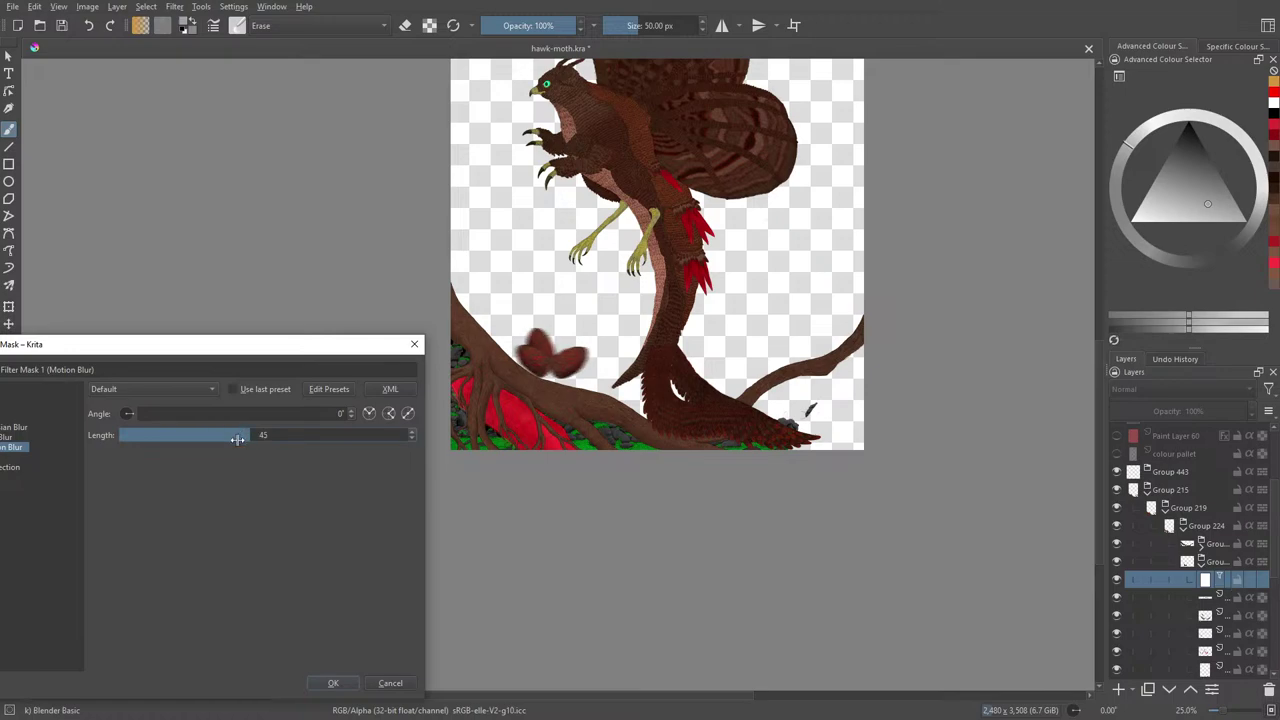
{"action": "left_click", "coordinate": [141, 440]}
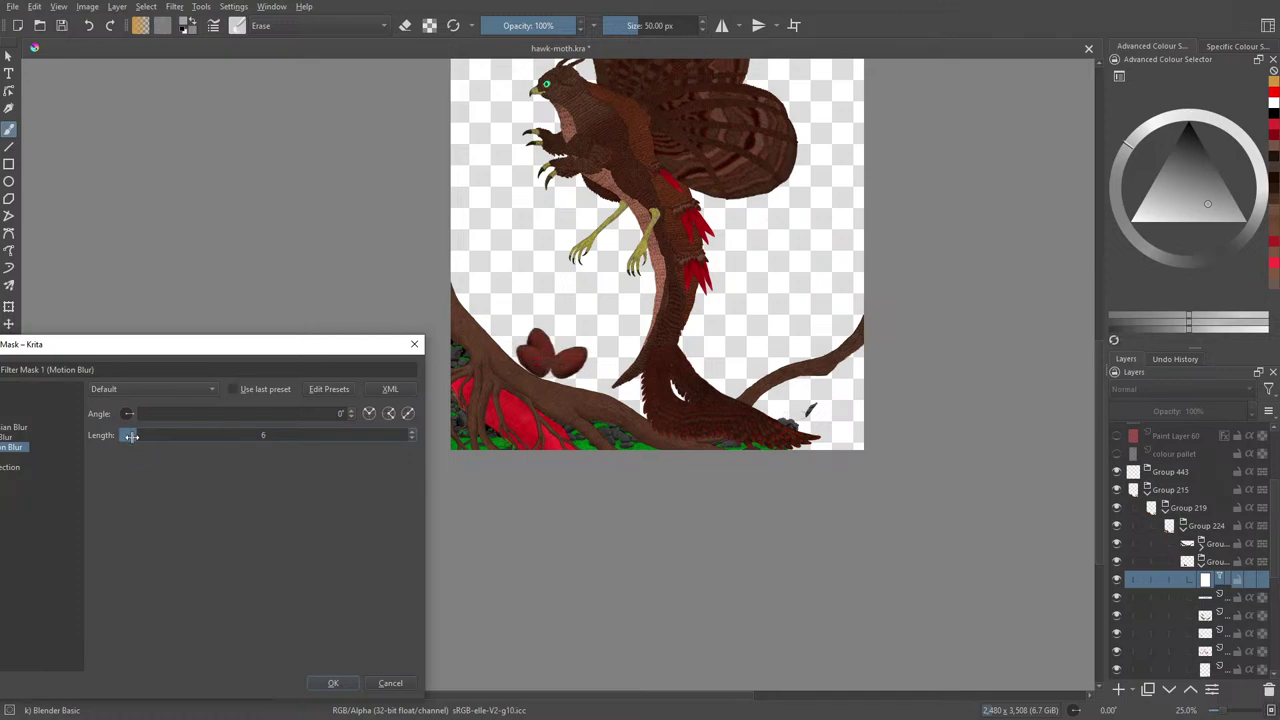
{"action": "left_click", "coordinate": [130, 437]}
{"action": "left_click", "coordinate": [128, 437]}
{"action": "left_click_drag", "start_coordinate": [129, 437], "coordinate": [127, 437]}
{"action": "left_click", "coordinate": [333, 683]}
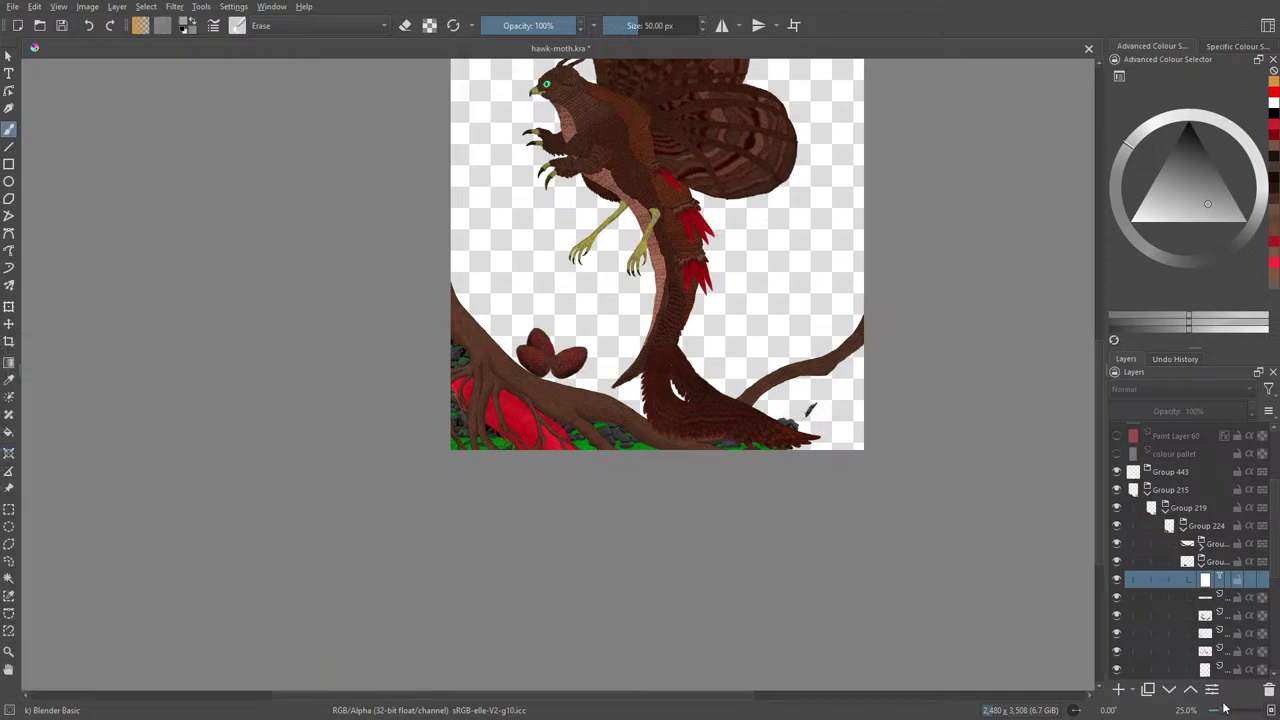
Step: Reopen the properties of the pods' Motion Blur filter mask and set its angle to 270°
{"action": "scroll", "coordinate": [1224, 708], "scroll_direction": "up", "scroll_amount": 4}
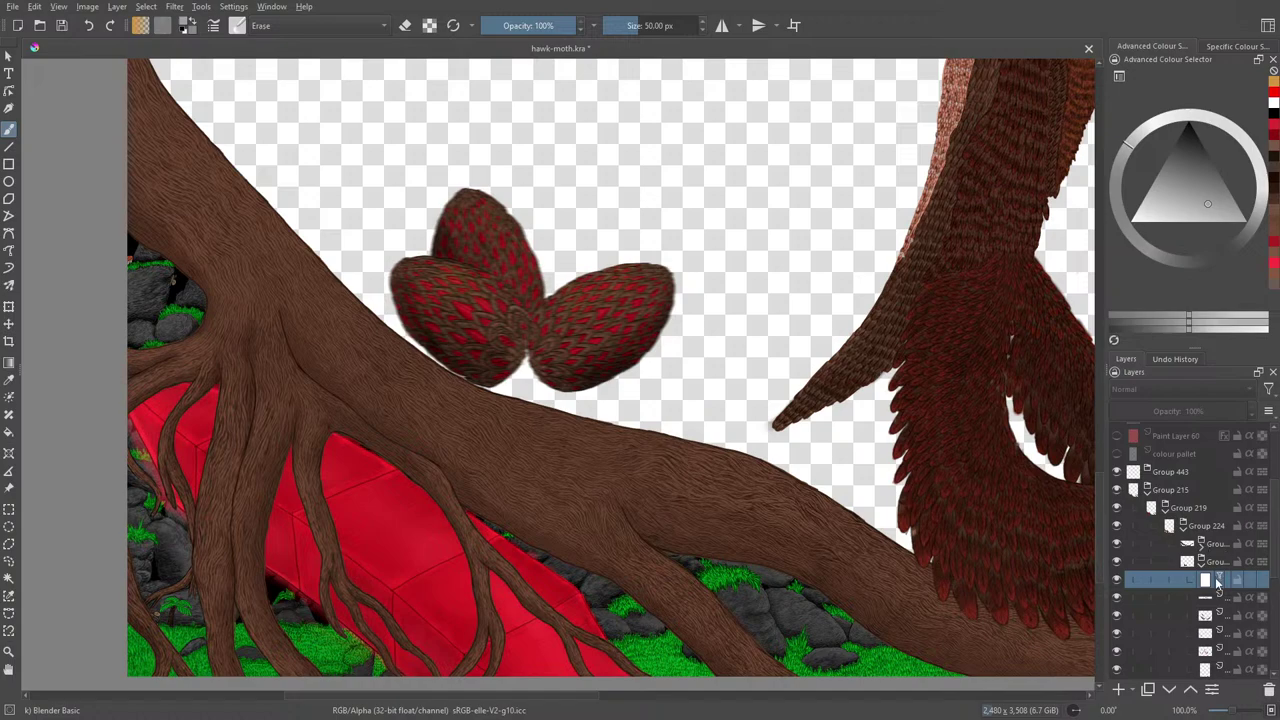
{"action": "right_click", "coordinate": [1217, 585]}
{"action": "left_click", "coordinate": [1188, 594]}
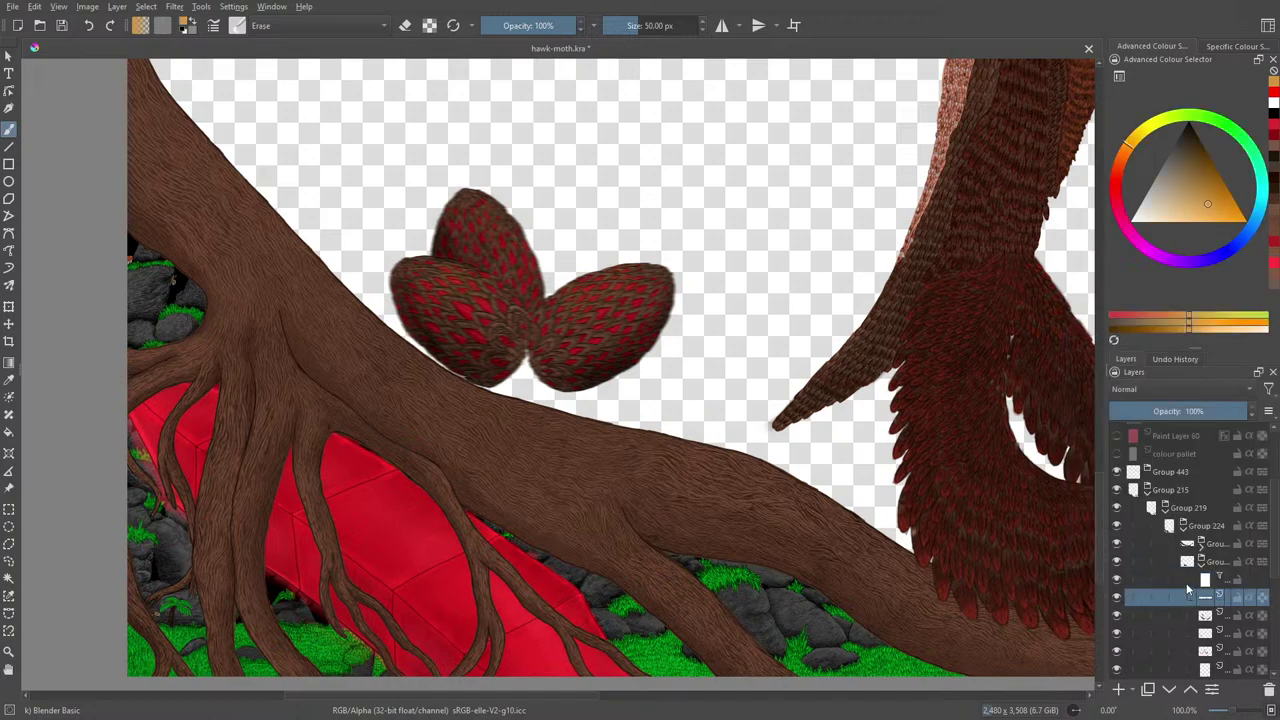
{"action": "left_click", "coordinate": [1186, 585]}
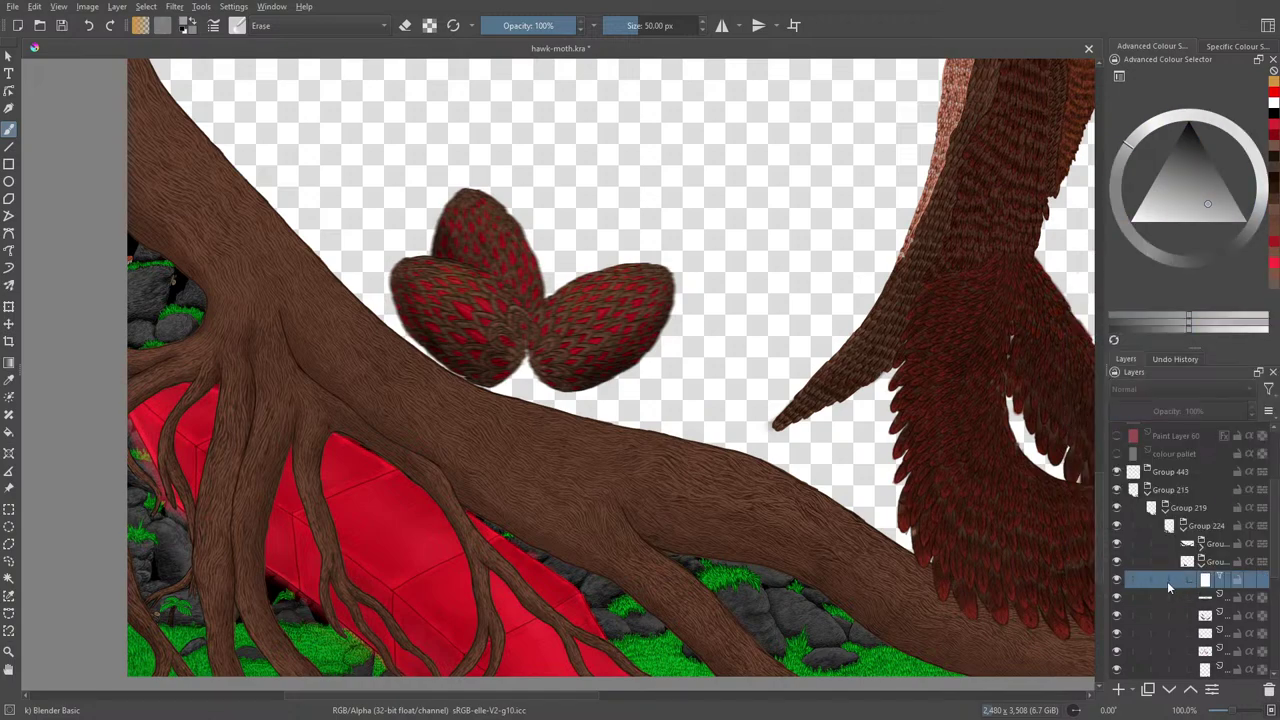
{"action": "right_click", "coordinate": [1187, 581]}
{"action": "left_click", "coordinate": [1092, 257]}
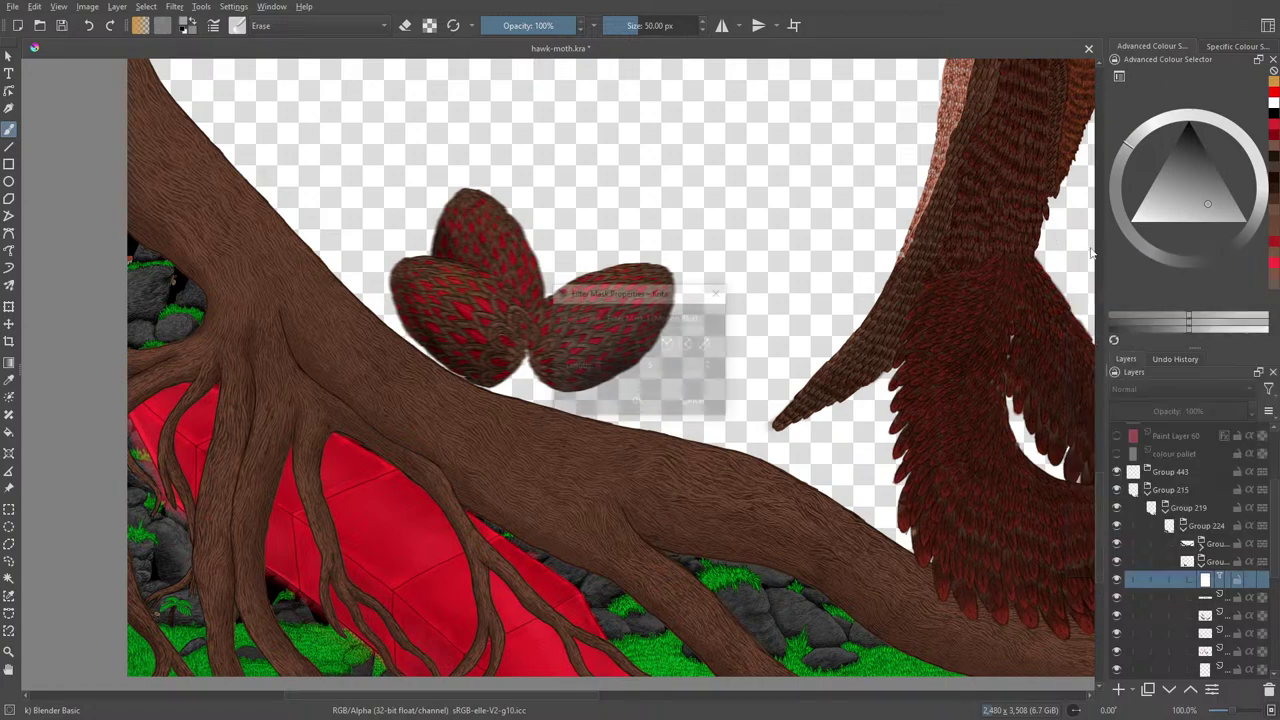
{"action": "left_click_drag", "start_coordinate": [614, 292], "coordinate": [305, 433]}
{"action": "left_click", "coordinate": [292, 490]}
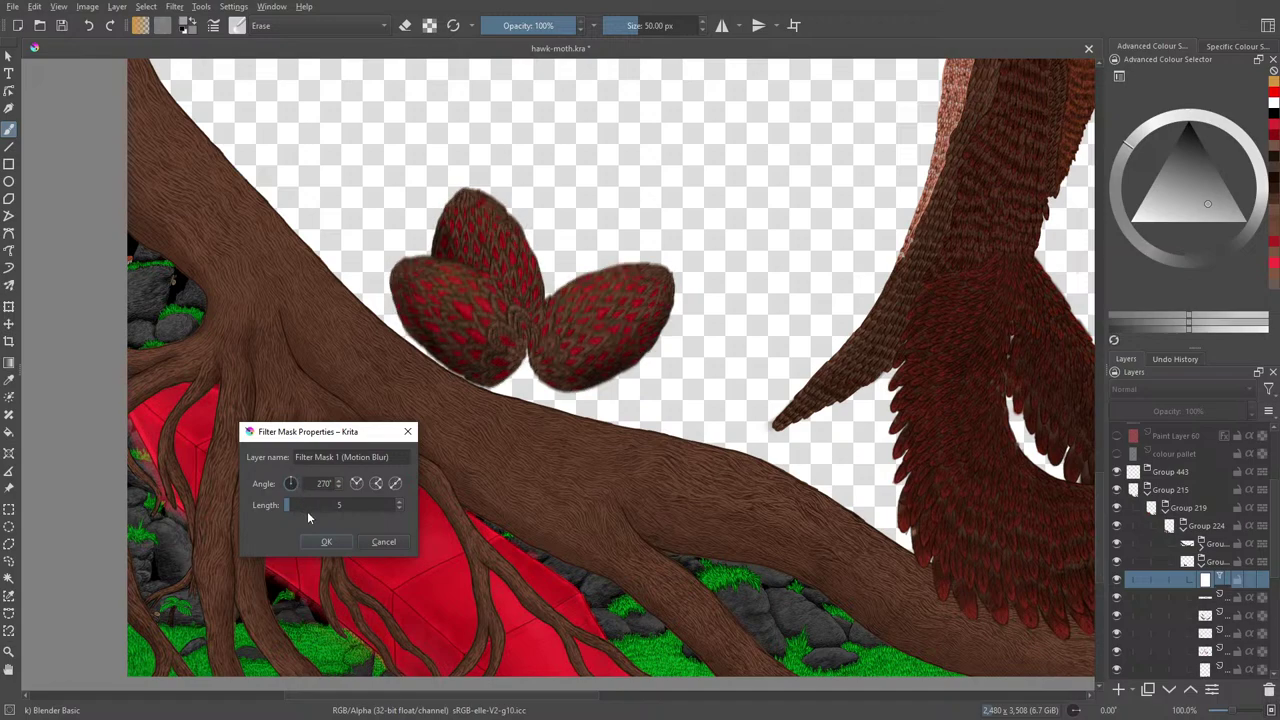
Step: Reduce the Motion Blur mask's length to 2 or less and apply the new properties
{"action": "left_click", "coordinate": [398, 508]}
{"action": "left_click", "coordinate": [401, 509]}
{"action": "left_click", "coordinate": [400, 509]}
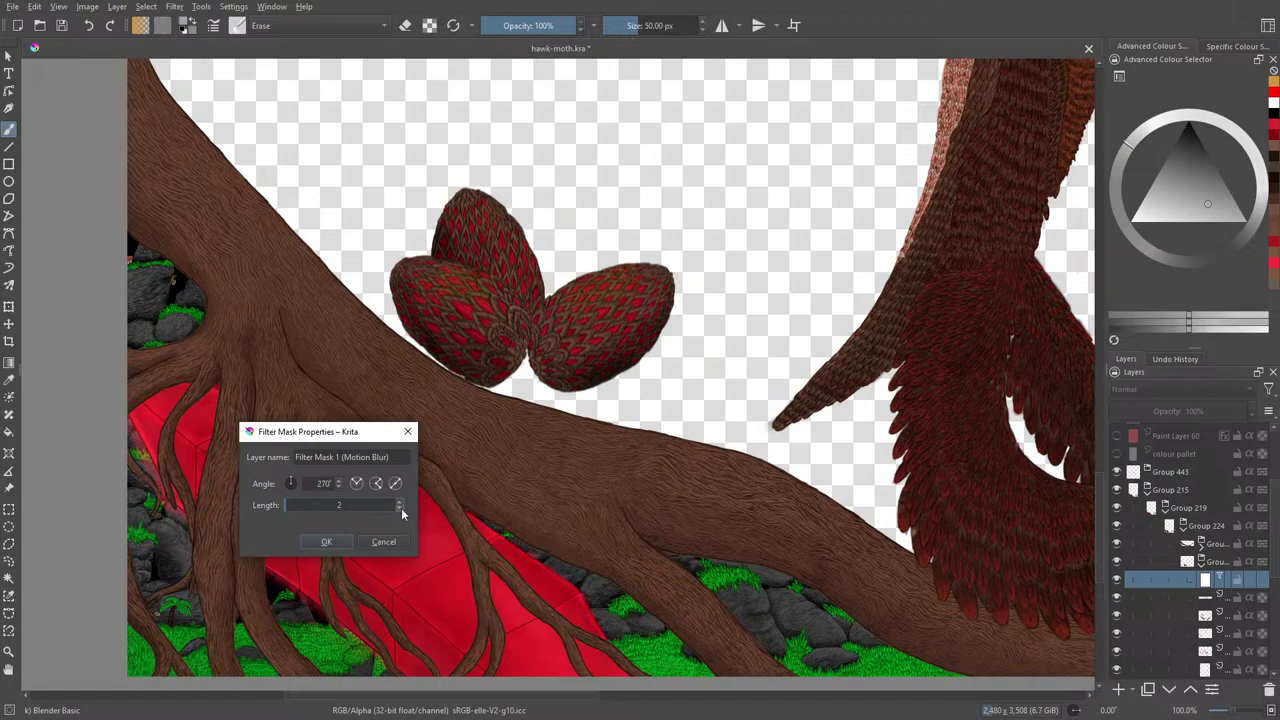
{"action": "left_click", "coordinate": [401, 509]}
{"action": "left_click", "coordinate": [327, 541]}
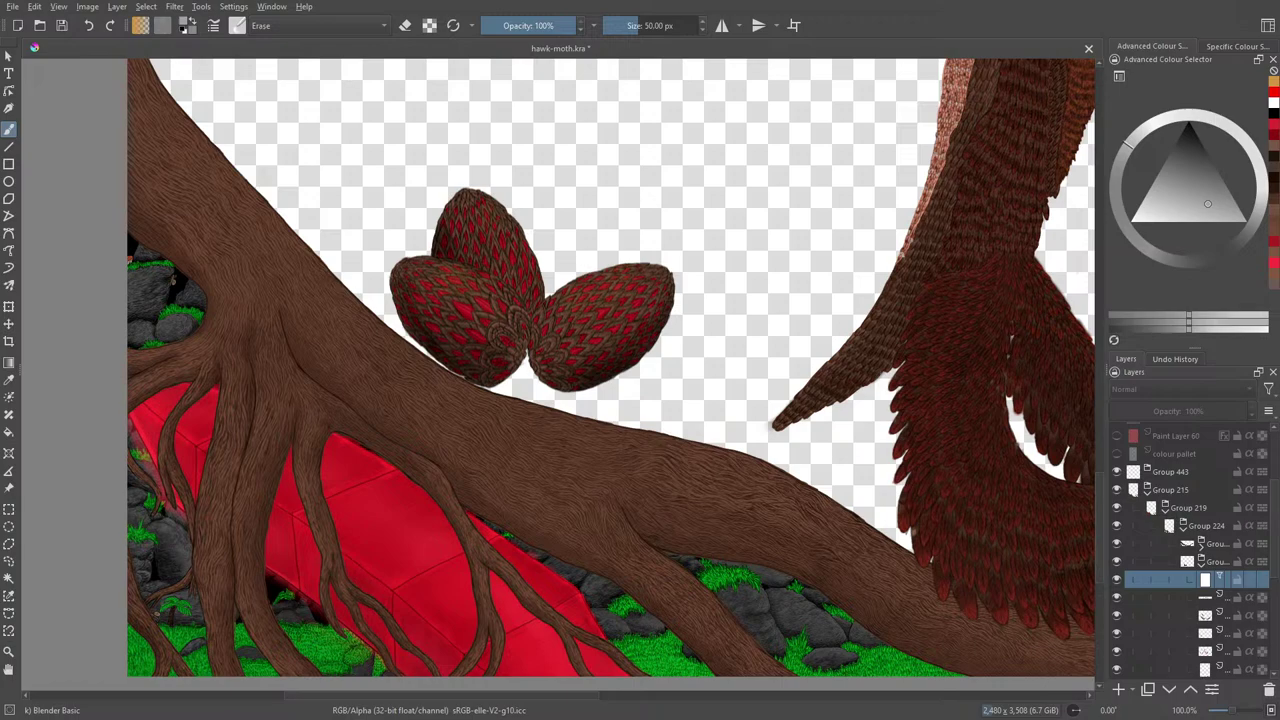
Step: Switch to File Explorer and look through Pictures, Videos and the TOSHIBA EXT (G:) drive, including its uwv folder, for the CV files
{"action": "key", "text": "alt+Tab"}
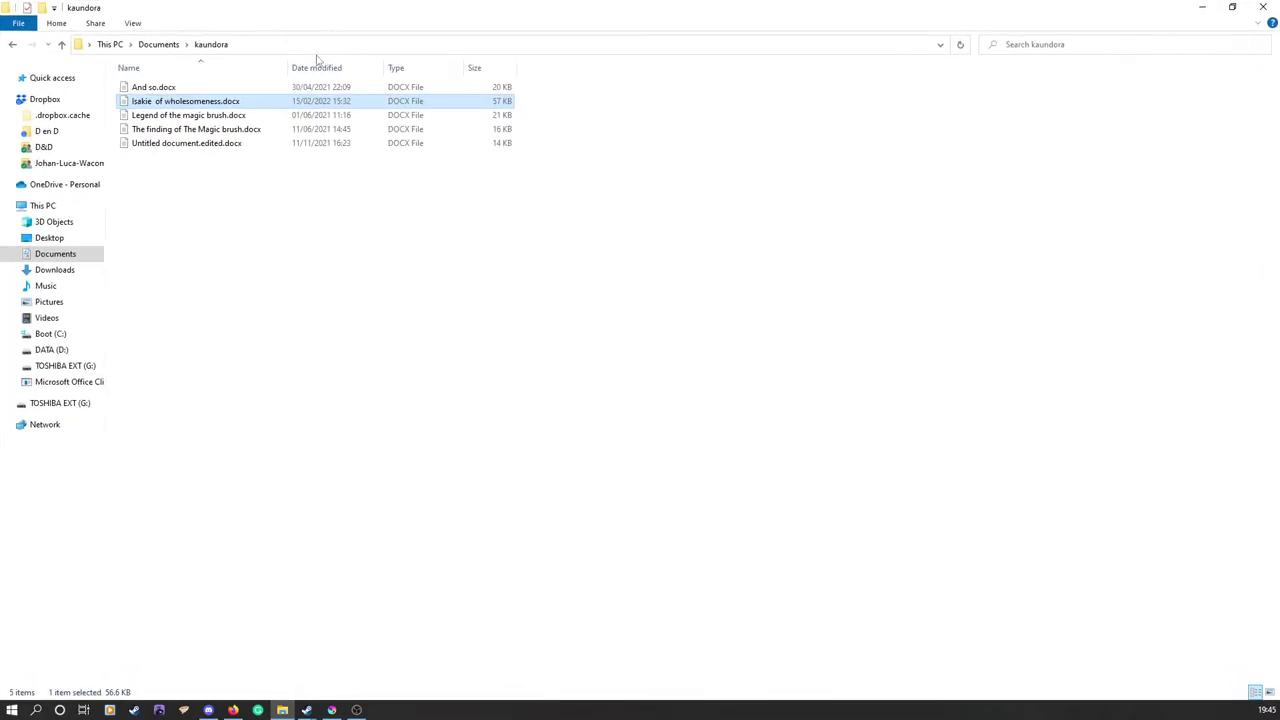
{"action": "left_click", "coordinate": [50, 304]}
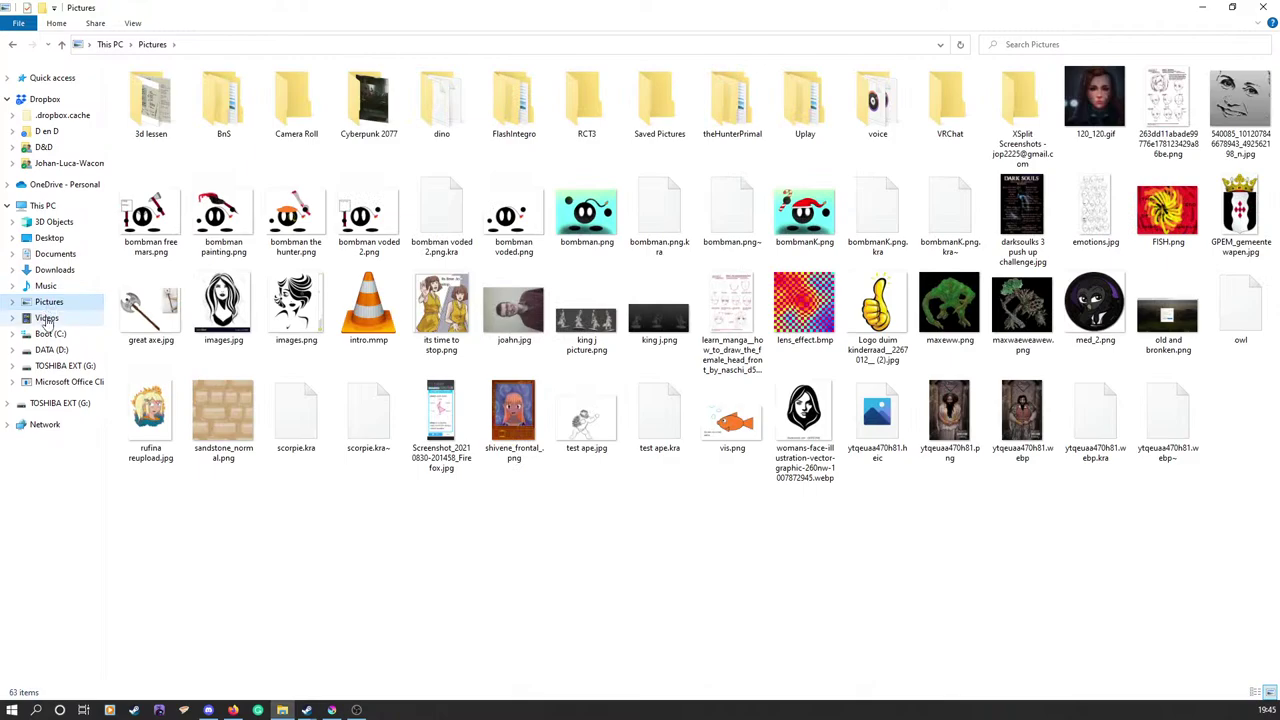
{"action": "left_click", "coordinate": [47, 318]}
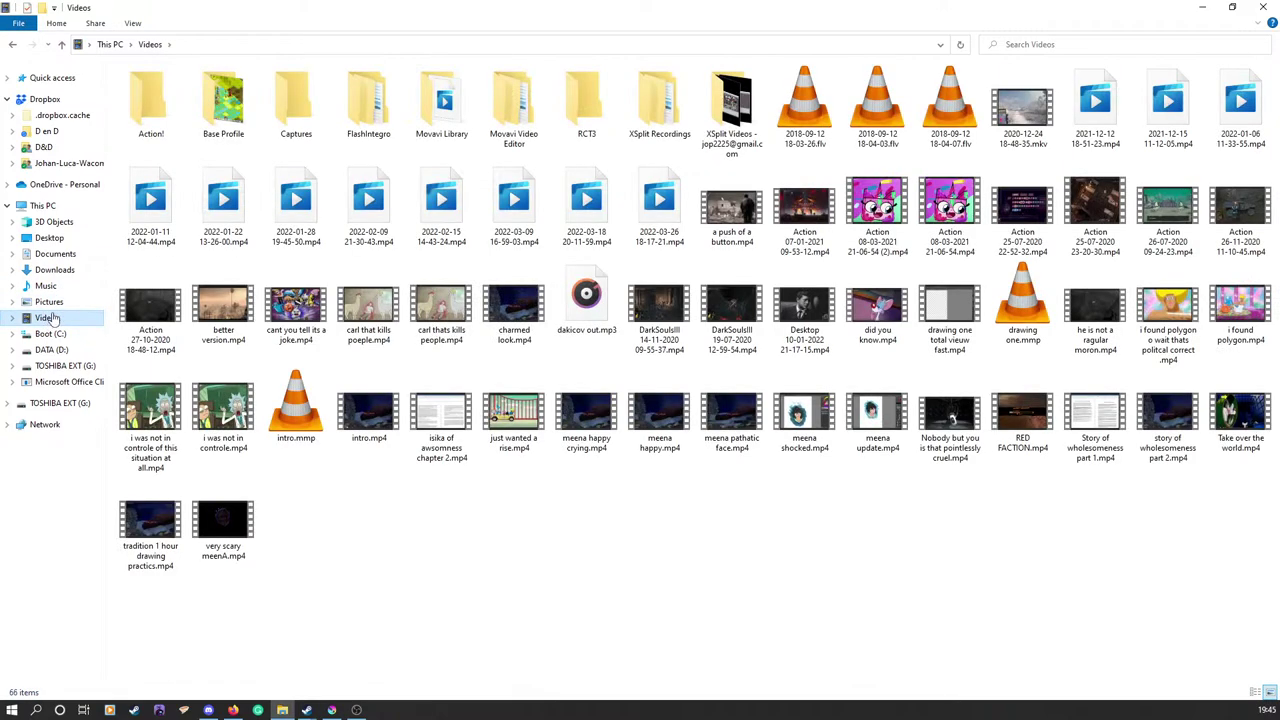
{"action": "left_click", "coordinate": [62, 365]}
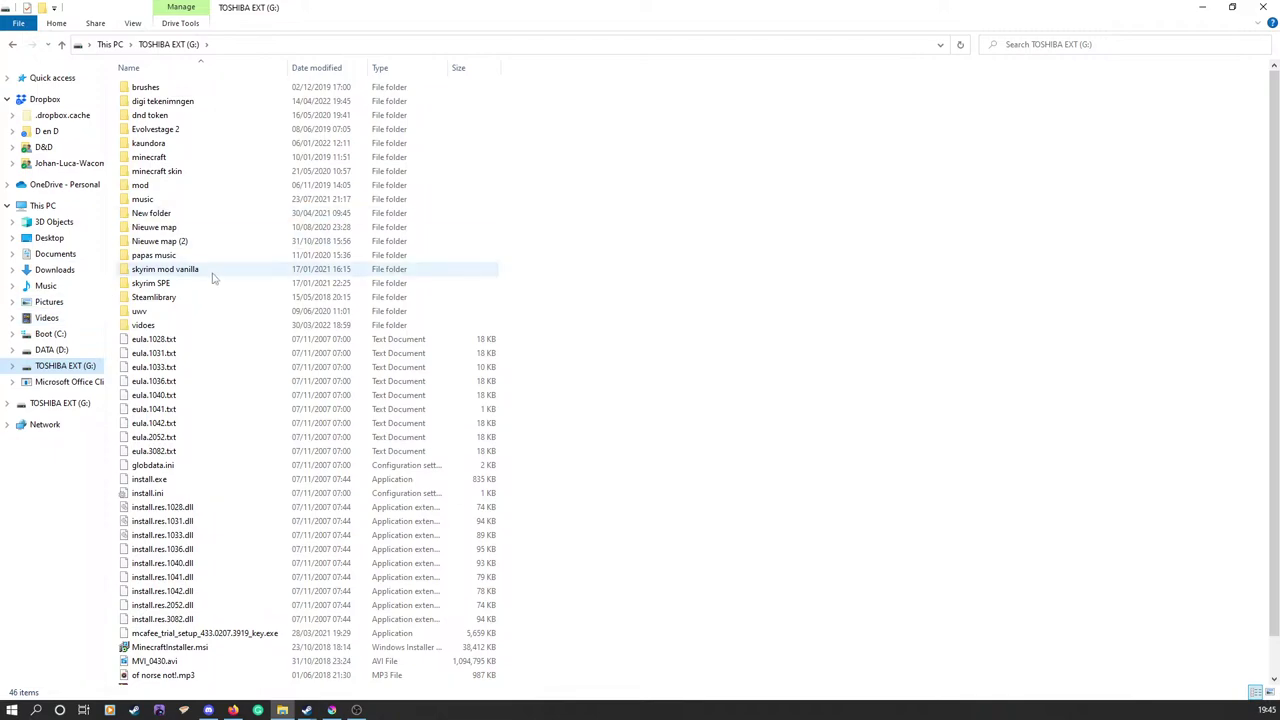
{"action": "double_click", "coordinate": [171, 316]}
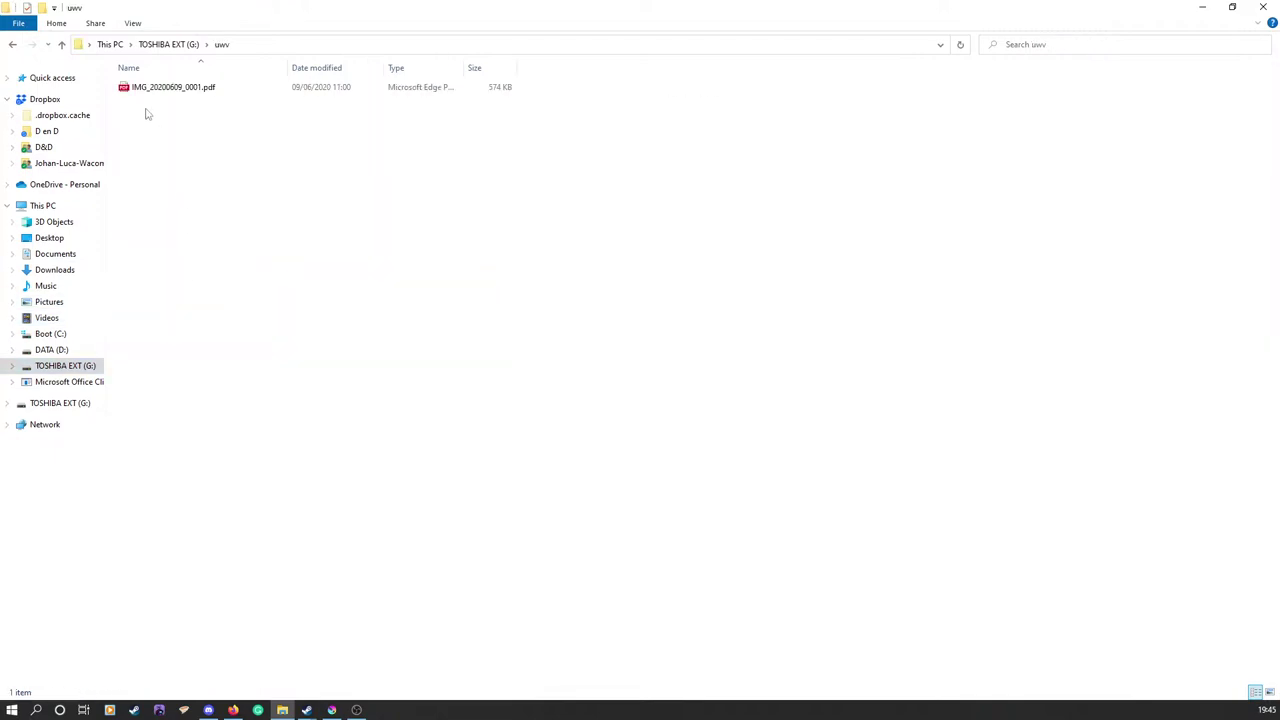
{"action": "left_click", "coordinate": [12, 45]}
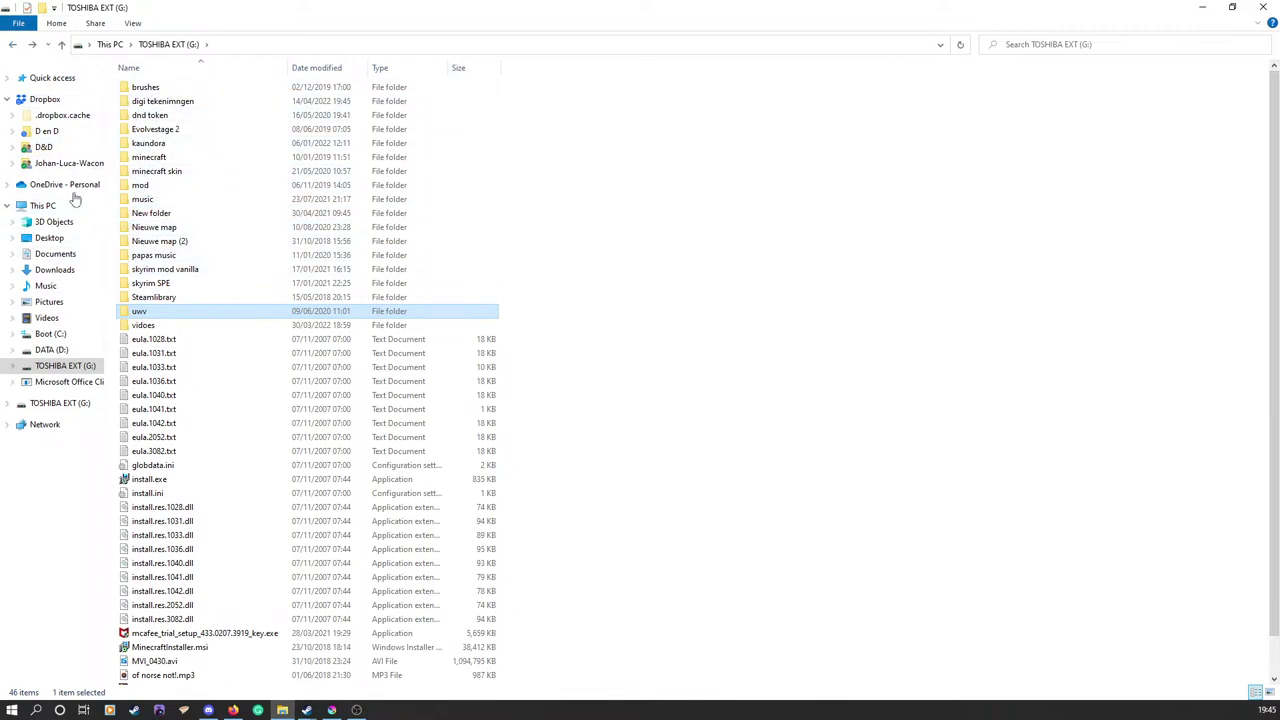
{"action": "scroll", "coordinate": [213, 360], "scroll_direction": "down", "scroll_amount": 1}
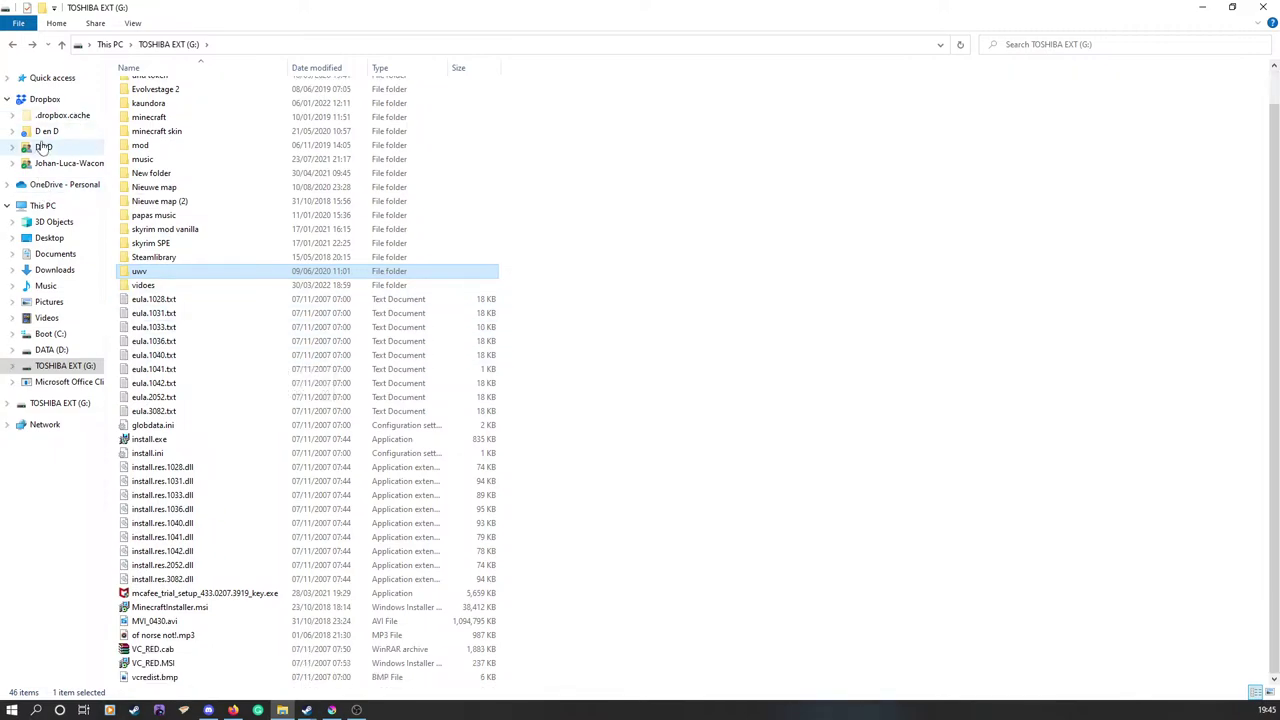
Step: Open the CV document from the cv folder in Documents with Word and bring its window to the front
{"action": "left_click", "coordinate": [52, 254]}
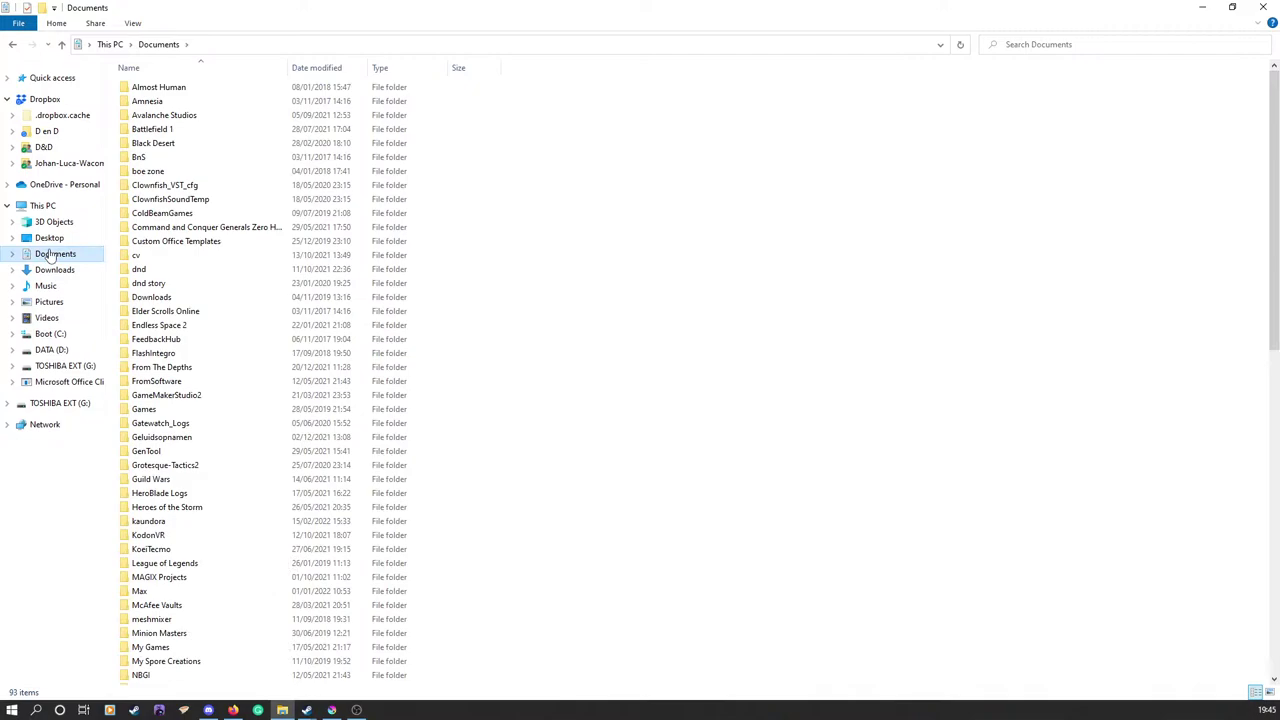
{"action": "double_click", "coordinate": [150, 256]}
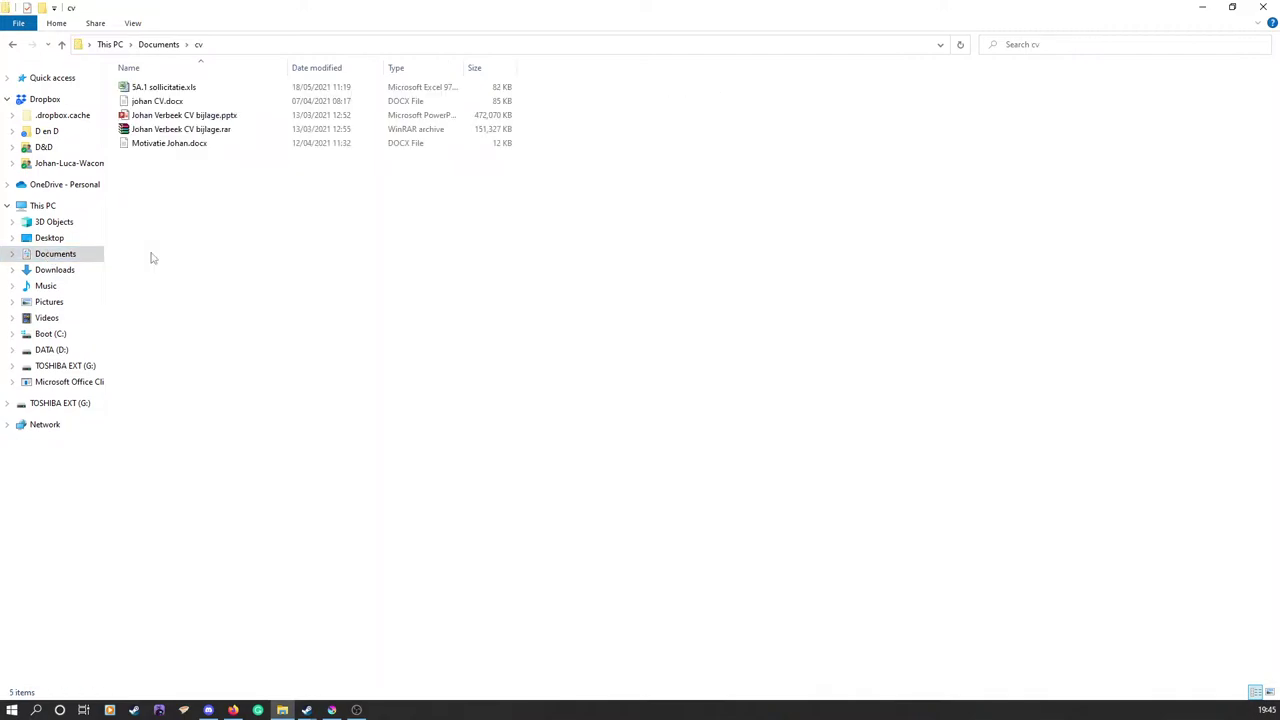
{"action": "right_click", "coordinate": [180, 103]}
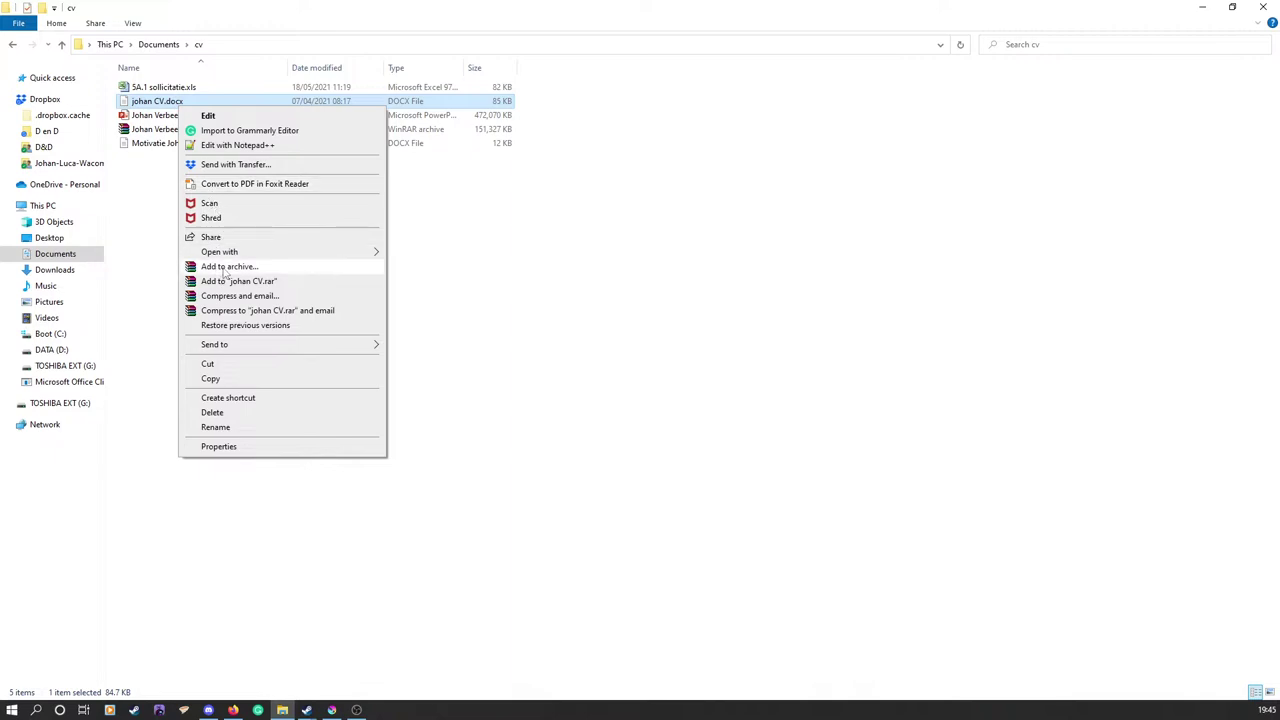
{"action": "mouse_move", "coordinate": [235, 256]}
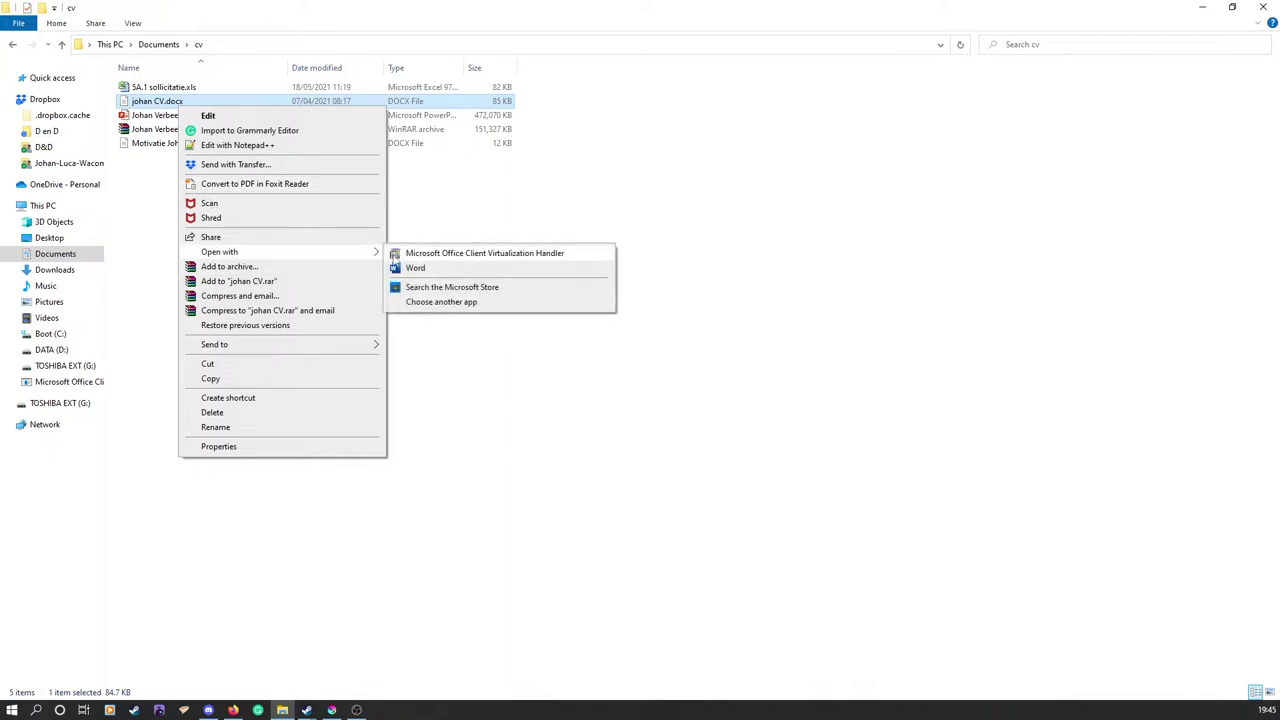
{"action": "left_click", "coordinate": [412, 269]}
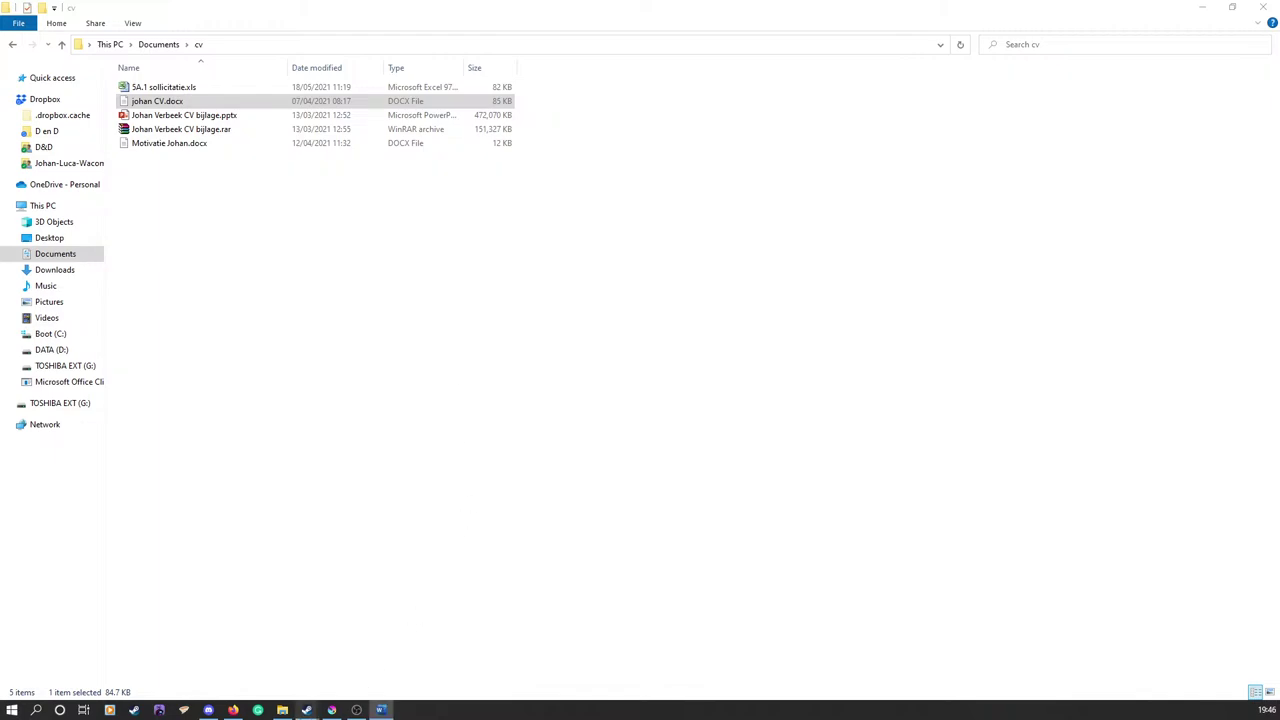
{"action": "left_click", "coordinate": [332, 710]}
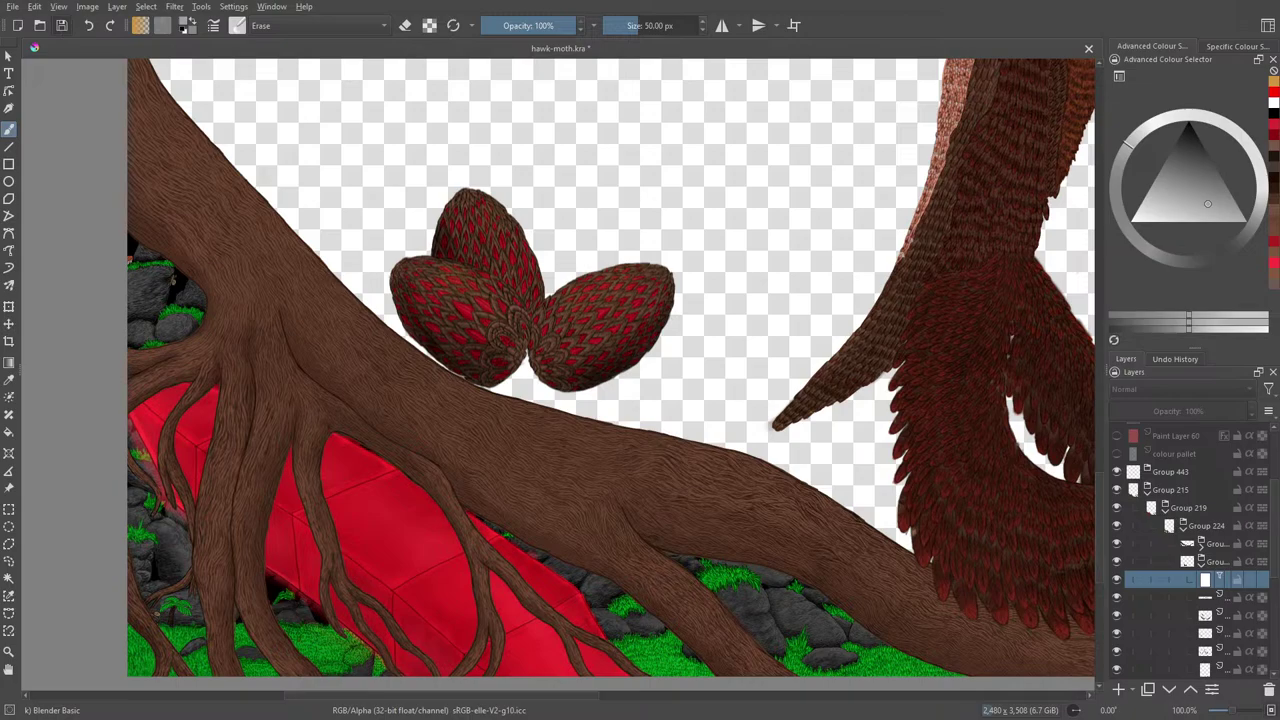
{"action": "left_click", "coordinate": [380, 710]}
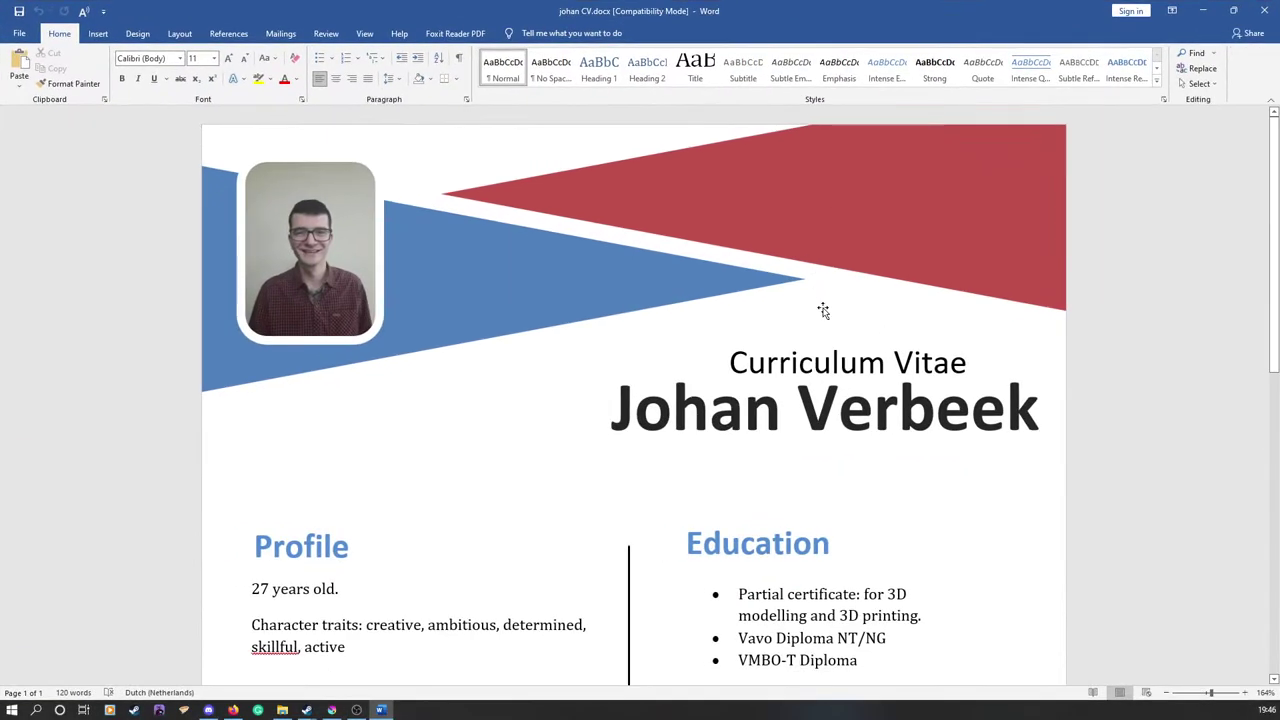
Step: Read through the CV, examining the Profile, Contact, Hobbies, Education, Experience and Achievements sections
{"action": "scroll", "coordinate": [815, 330], "scroll_direction": "down", "scroll_amount": 3}
{"action": "scroll", "coordinate": [812, 340], "scroll_direction": "up", "scroll_amount": 2}
{"action": "scroll", "coordinate": [812, 345], "scroll_direction": "down", "scroll_amount": 1}
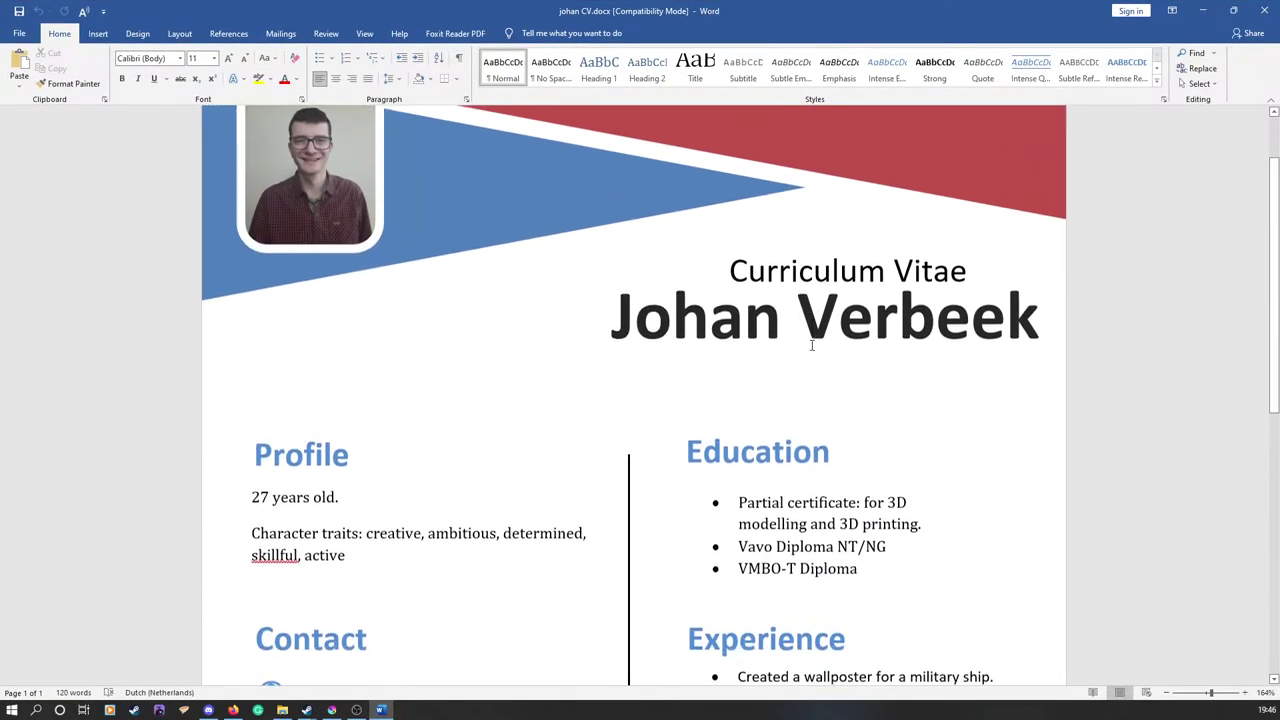
{"action": "scroll", "coordinate": [812, 345], "scroll_direction": "down", "scroll_amount": 5}
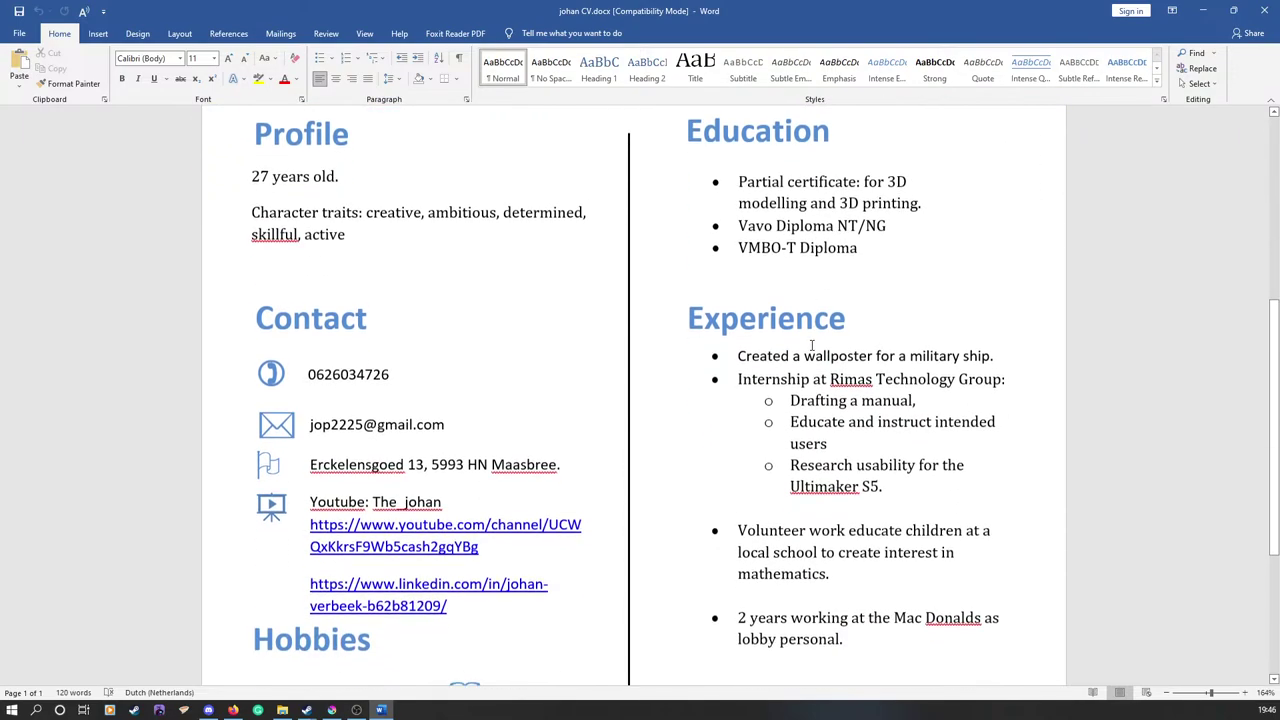
{"action": "scroll", "coordinate": [812, 345], "scroll_direction": "down", "scroll_amount": 1}
{"action": "scroll", "coordinate": [659, 377], "scroll_direction": "down", "scroll_amount": 1}
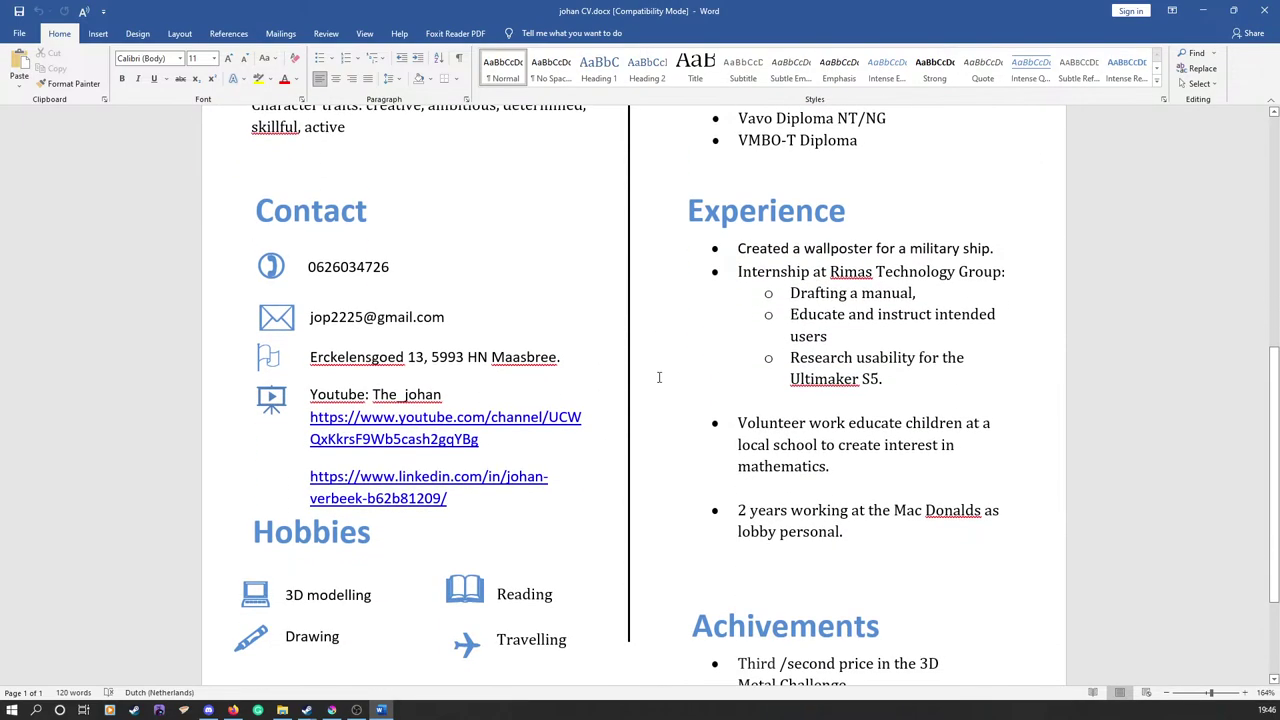
{"action": "scroll", "coordinate": [620, 330], "scroll_direction": "down", "scroll_amount": 1}
{"action": "scroll", "coordinate": [489, 343], "scroll_direction": "down", "scroll_amount": 1}
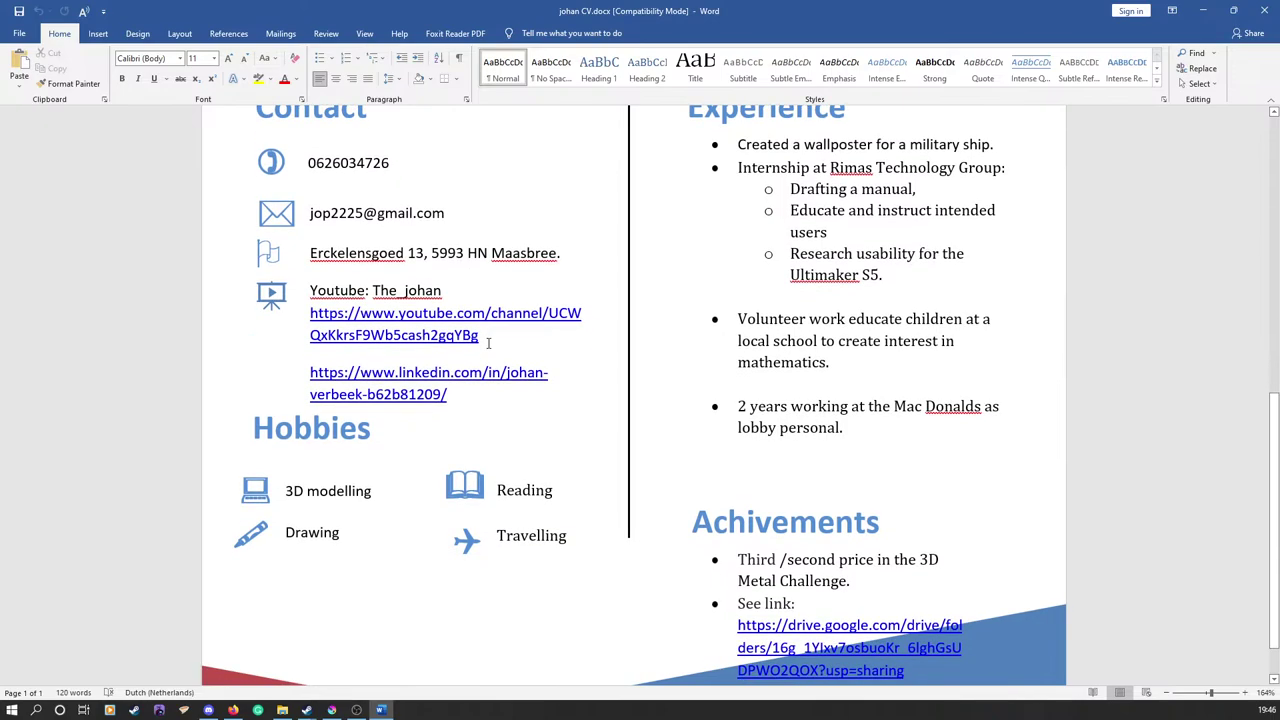
{"action": "scroll", "coordinate": [489, 343], "scroll_direction": "down", "scroll_amount": 1}
{"action": "scroll", "coordinate": [455, 397], "scroll_direction": "up", "scroll_amount": 1}
{"action": "scroll", "coordinate": [410, 430], "scroll_direction": "down", "scroll_amount": 1}
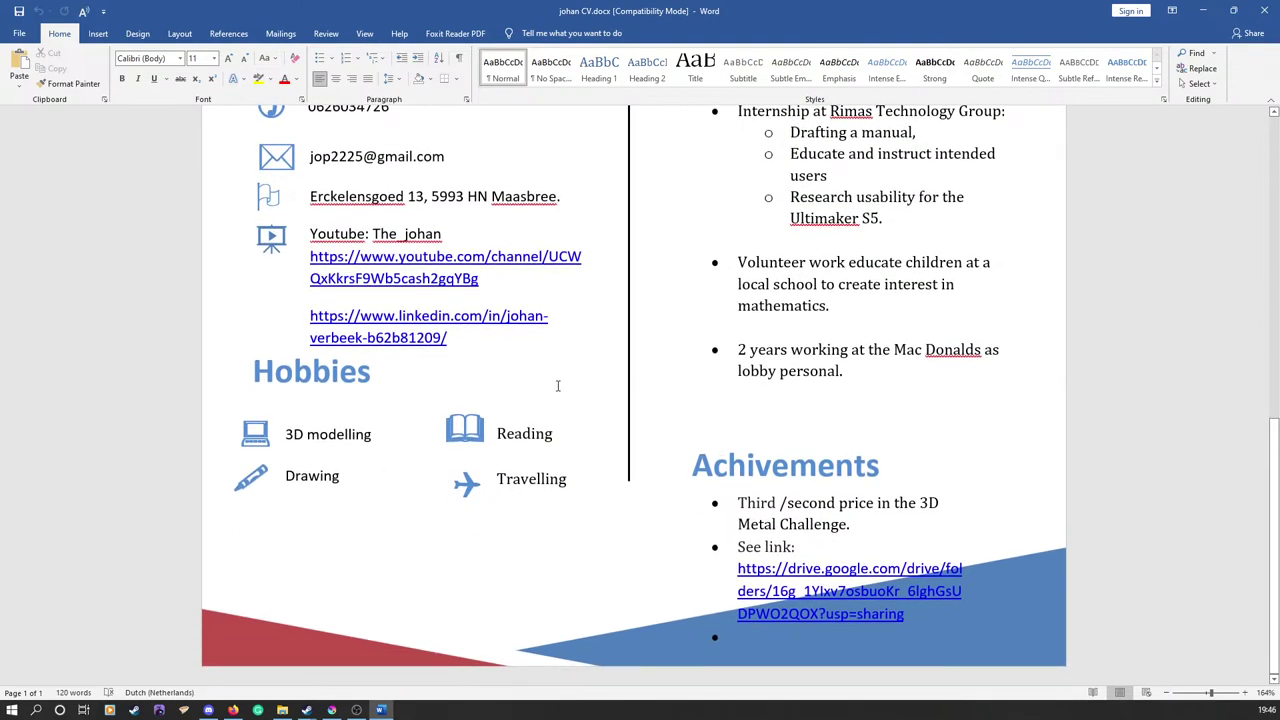
{"action": "scroll", "coordinate": [559, 386], "scroll_direction": "up", "scroll_amount": 2}
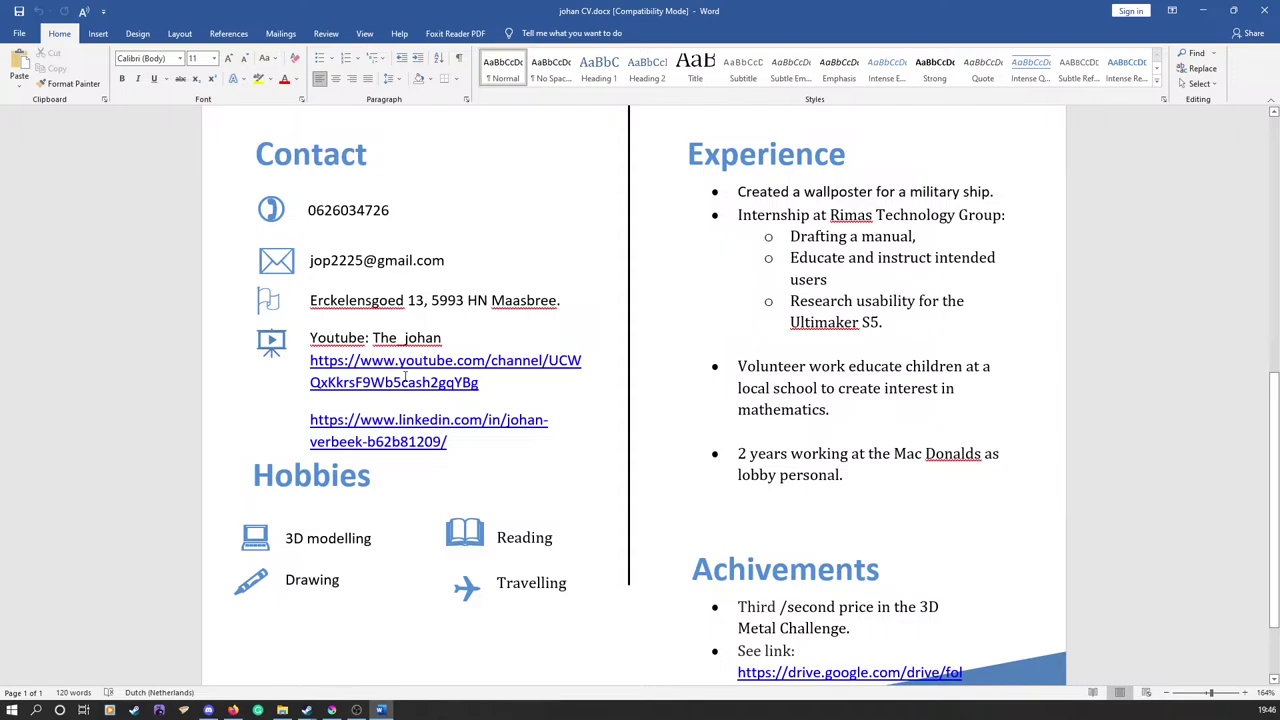
{"action": "scroll", "coordinate": [694, 434], "scroll_direction": "down", "scroll_amount": 2}
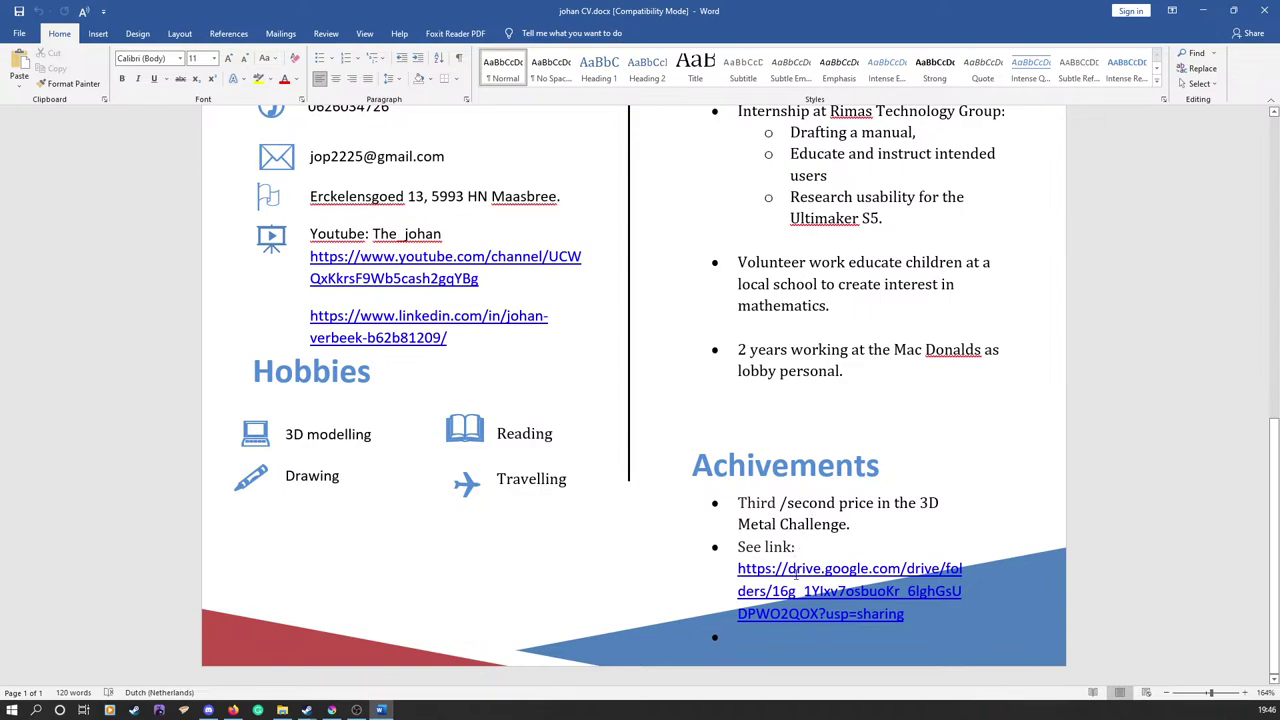
{"action": "scroll", "coordinate": [793, 395], "scroll_direction": "up", "scroll_amount": 4}
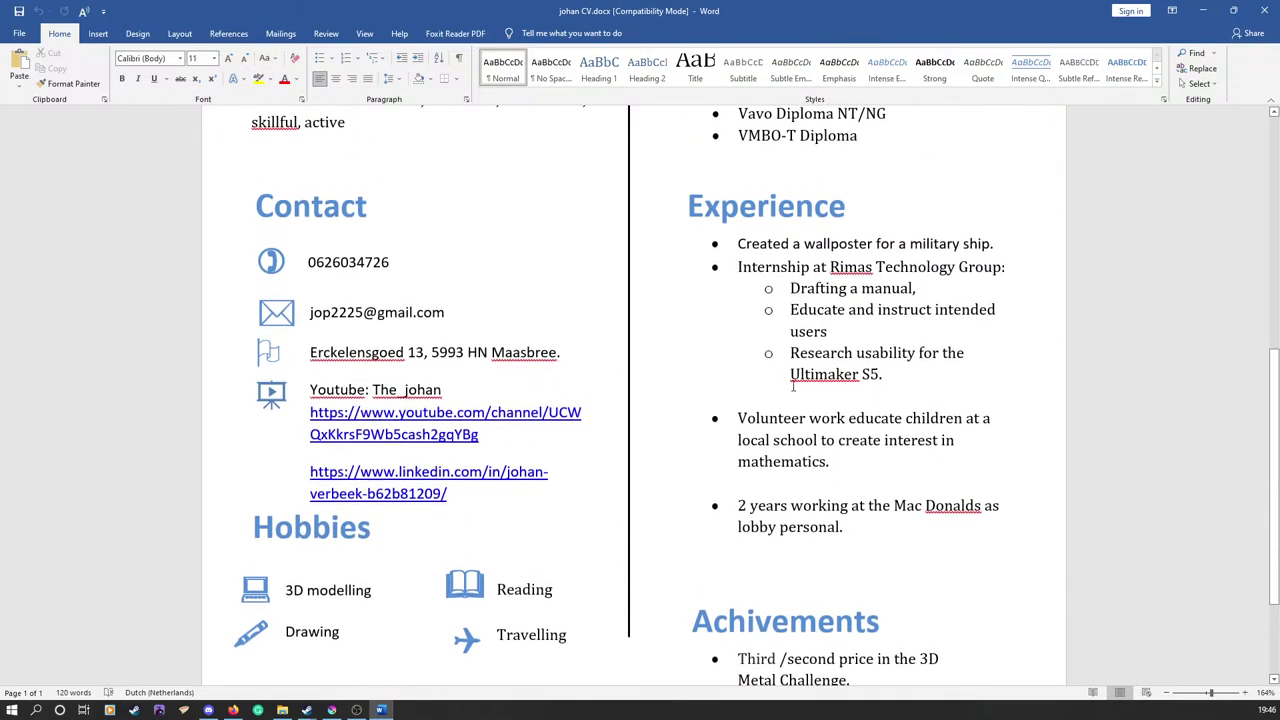
{"action": "scroll", "coordinate": [795, 398], "scroll_direction": "up", "scroll_amount": 3}
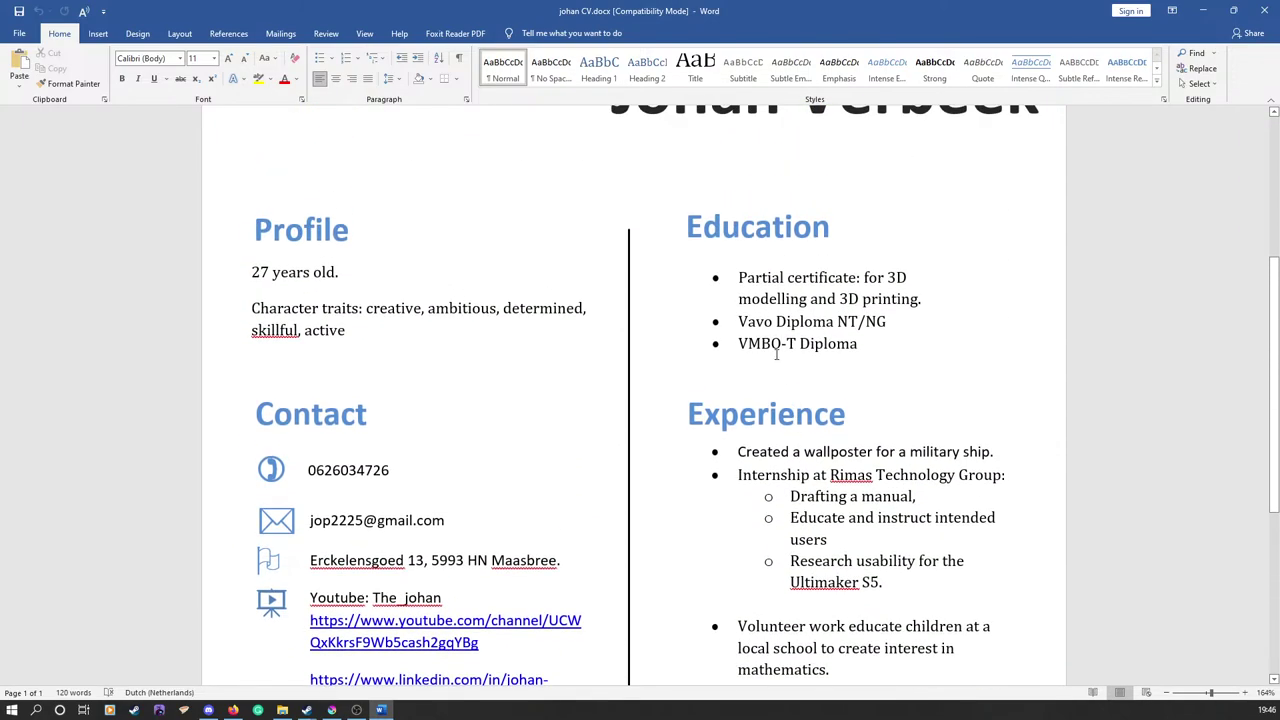
{"action": "scroll", "coordinate": [706, 447], "scroll_direction": "down", "scroll_amount": 4}
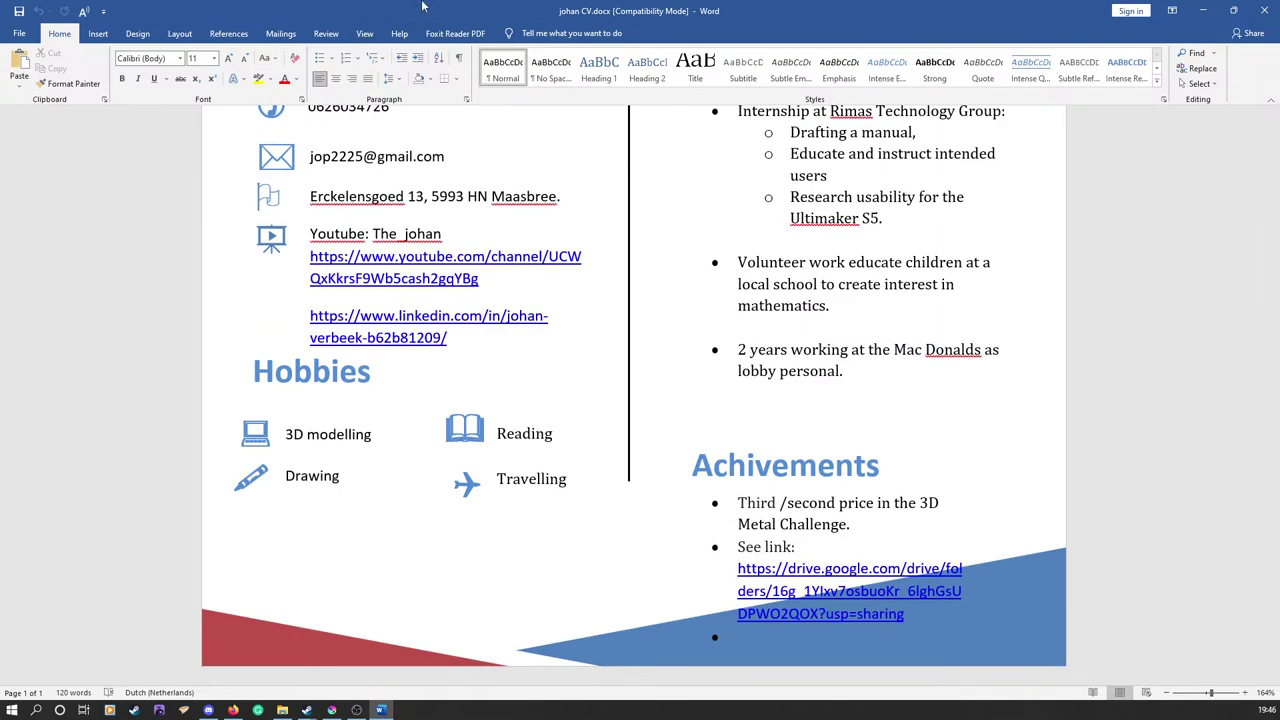
Step: Put the CV document away and save the hawk-moth.kra drawing in Krita
{"action": "left_click_drag", "start_coordinate": [424, 7], "coordinate": [395, 47]}
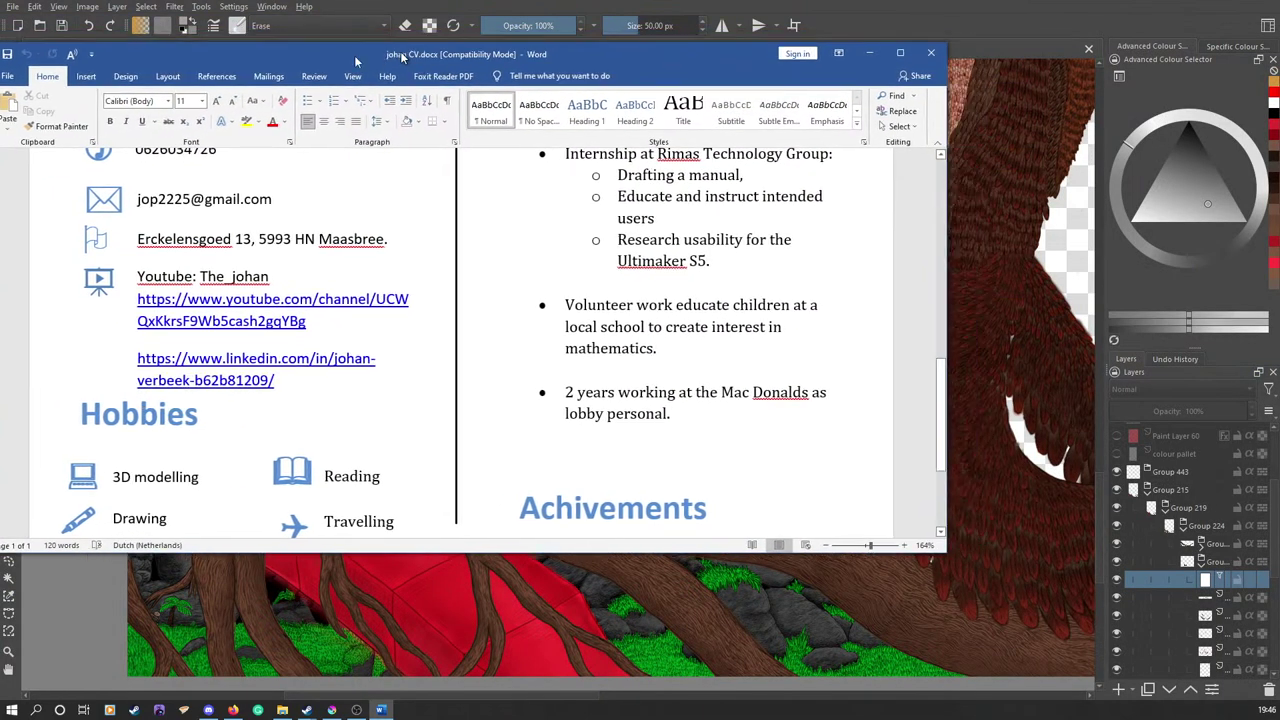
{"action": "key", "text": "super+Down"}
{"action": "key", "text": "ctrl+s"}
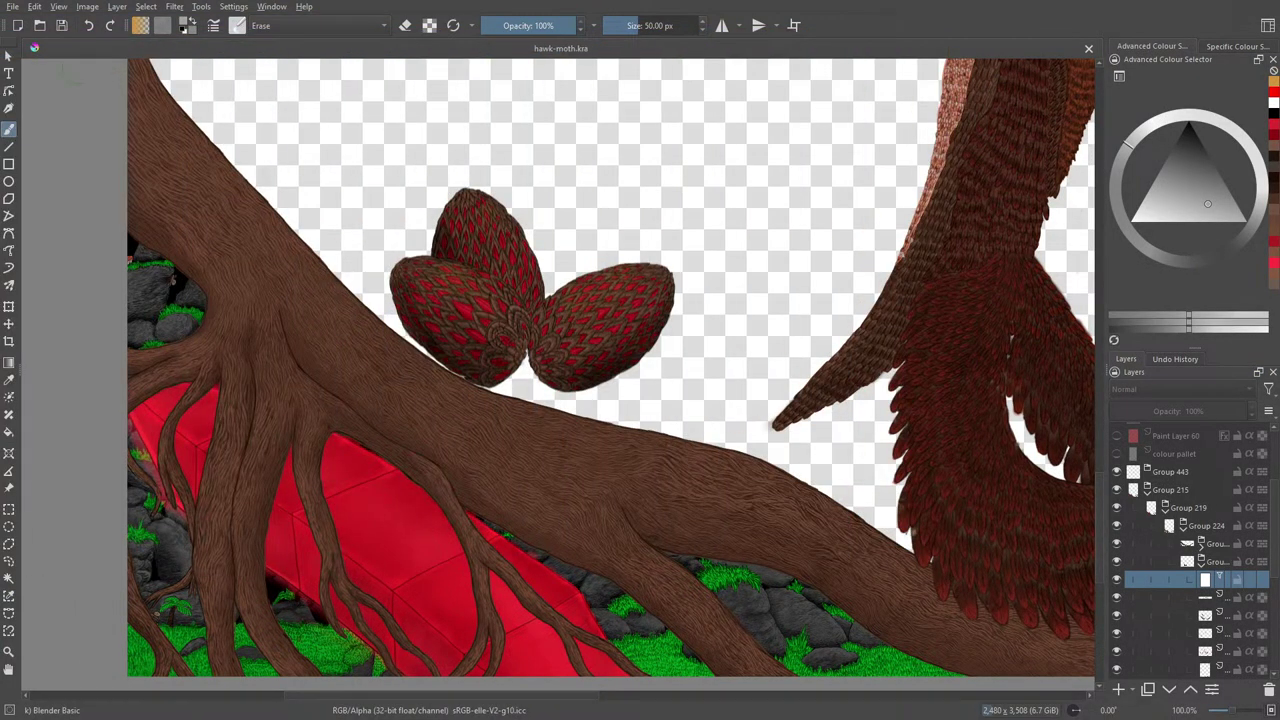
Step: Return to the cv folder in File Explorer and open the CV attachment presentation (bijlage.pptx) in PowerPoint
{"action": "key", "text": "alt+Tab"}
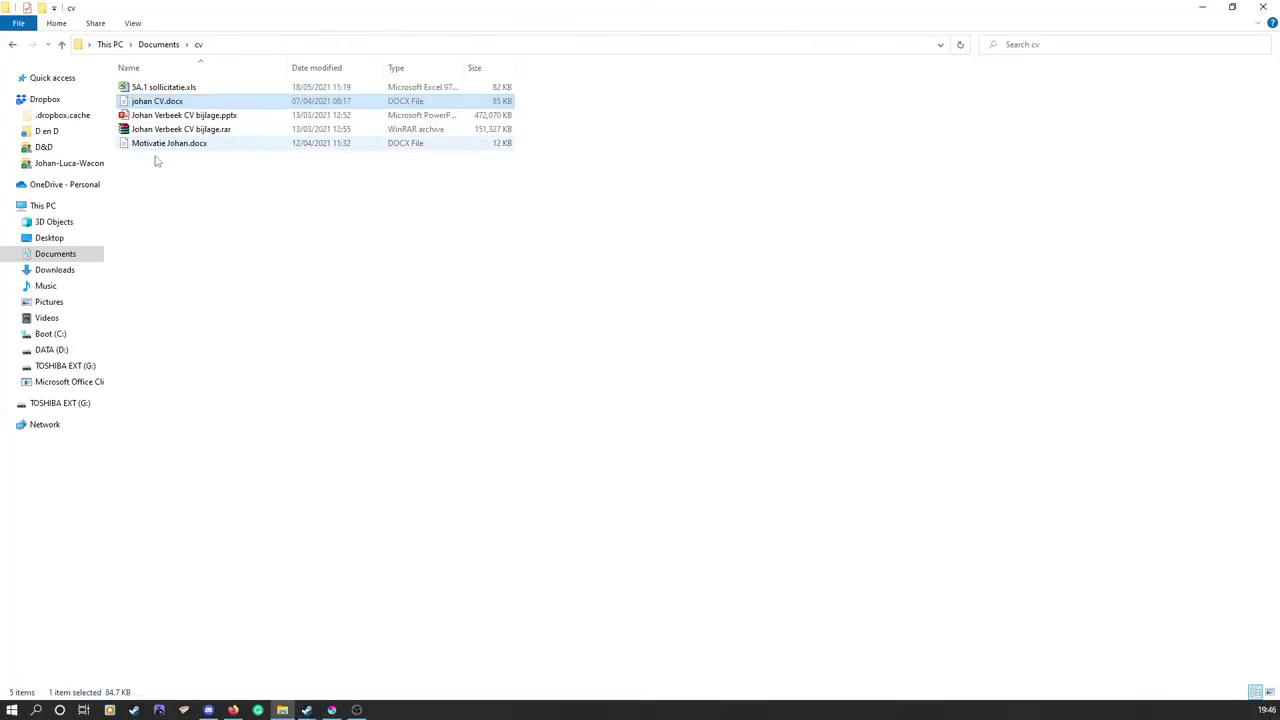
{"action": "left_click", "coordinate": [150, 90]}
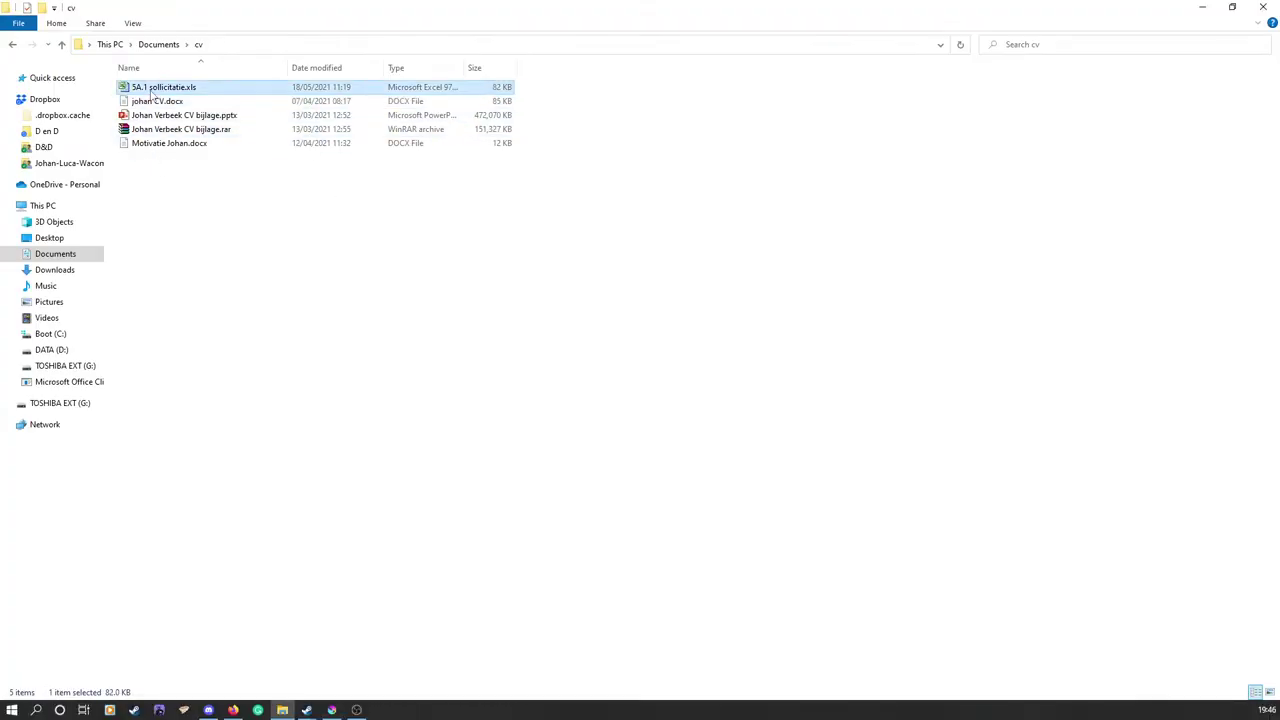
{"action": "left_click", "coordinate": [156, 116]}
{"action": "double_click", "coordinate": [156, 122]}
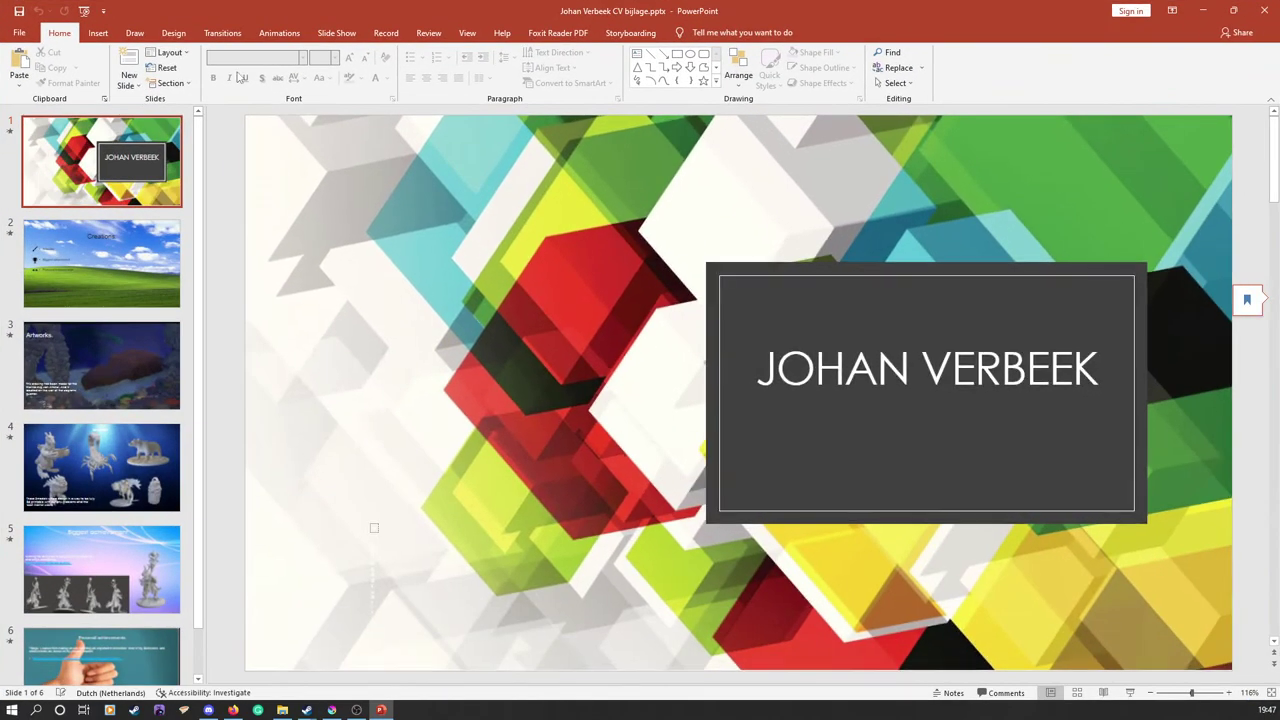
Step: Go through the presentation from the title slide to the 3D Models slide, examining the artworks and the displayed models
{"action": "scroll", "coordinate": [380, 390], "scroll_direction": "down", "scroll_amount": 3}
{"action": "scroll", "coordinate": [398, 413], "scroll_direction": "up", "scroll_amount": 4}
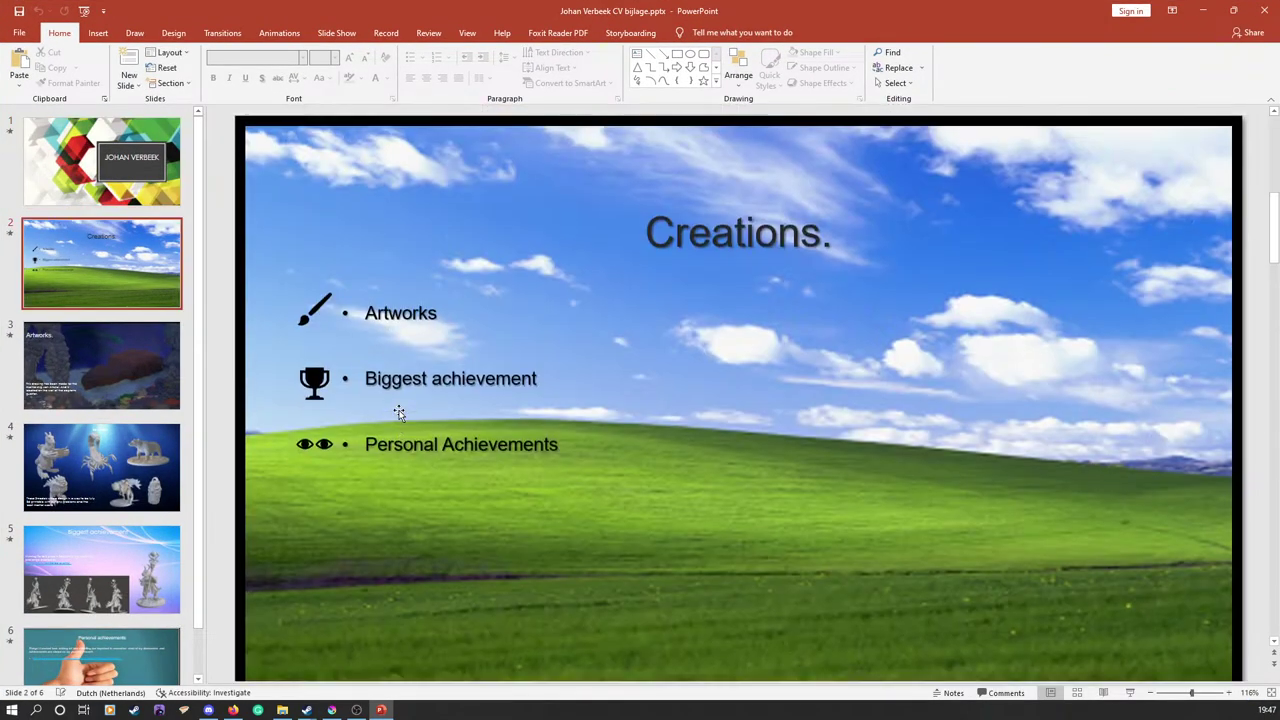
{"action": "scroll", "coordinate": [398, 413], "scroll_direction": "down", "scroll_amount": 3}
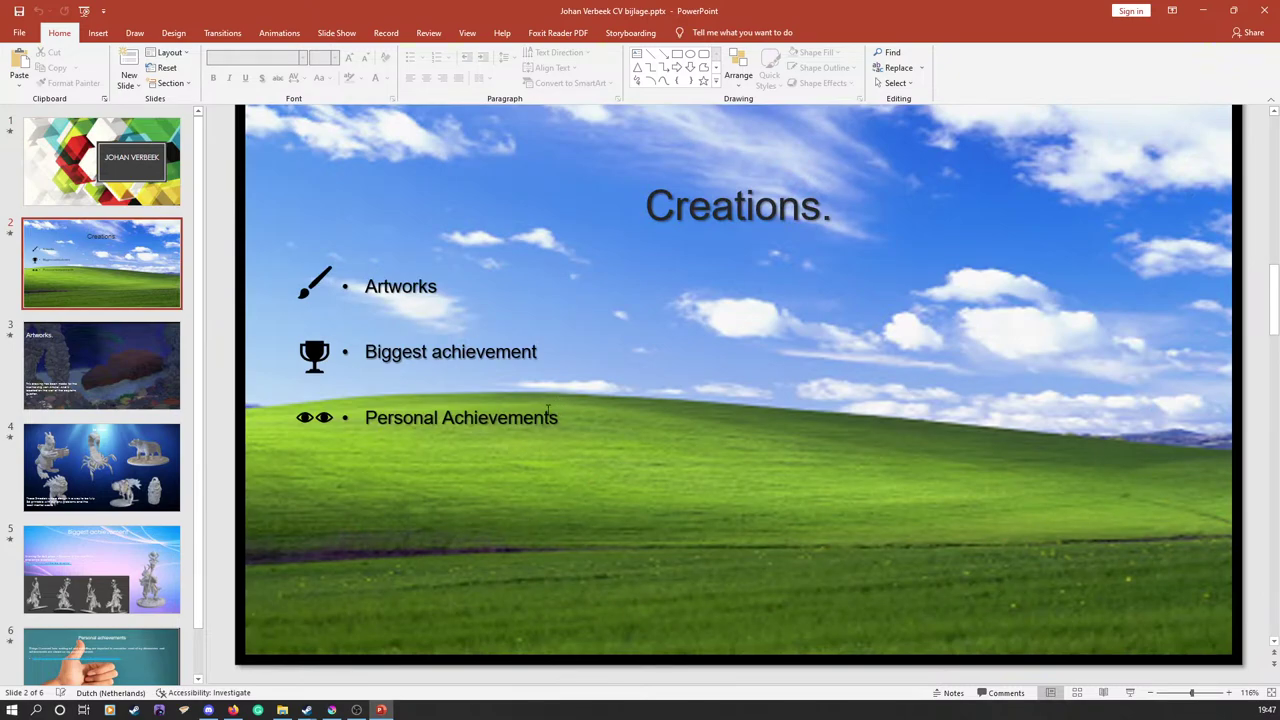
{"action": "scroll", "coordinate": [560, 420], "scroll_direction": "down", "scroll_amount": 3}
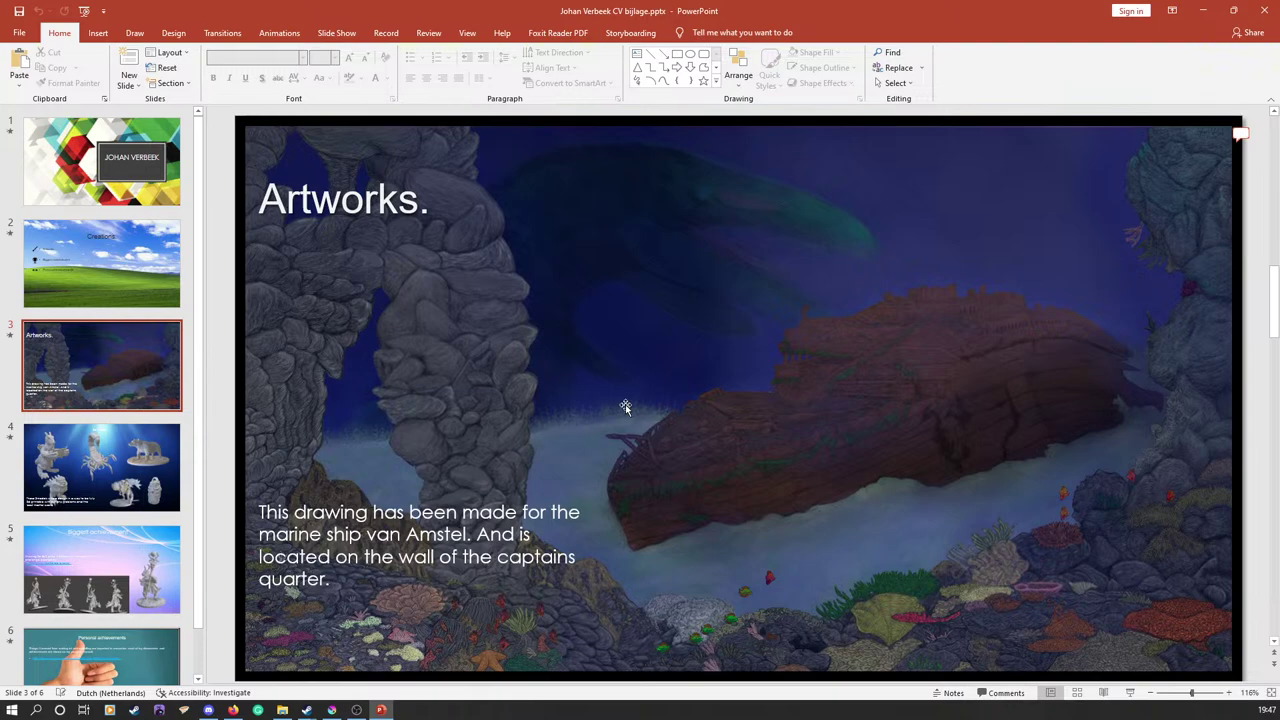
{"action": "scroll", "coordinate": [625, 407], "scroll_direction": "down", "scroll_amount": 1}
{"action": "scroll", "coordinate": [625, 407], "scroll_direction": "down", "scroll_amount": 2}
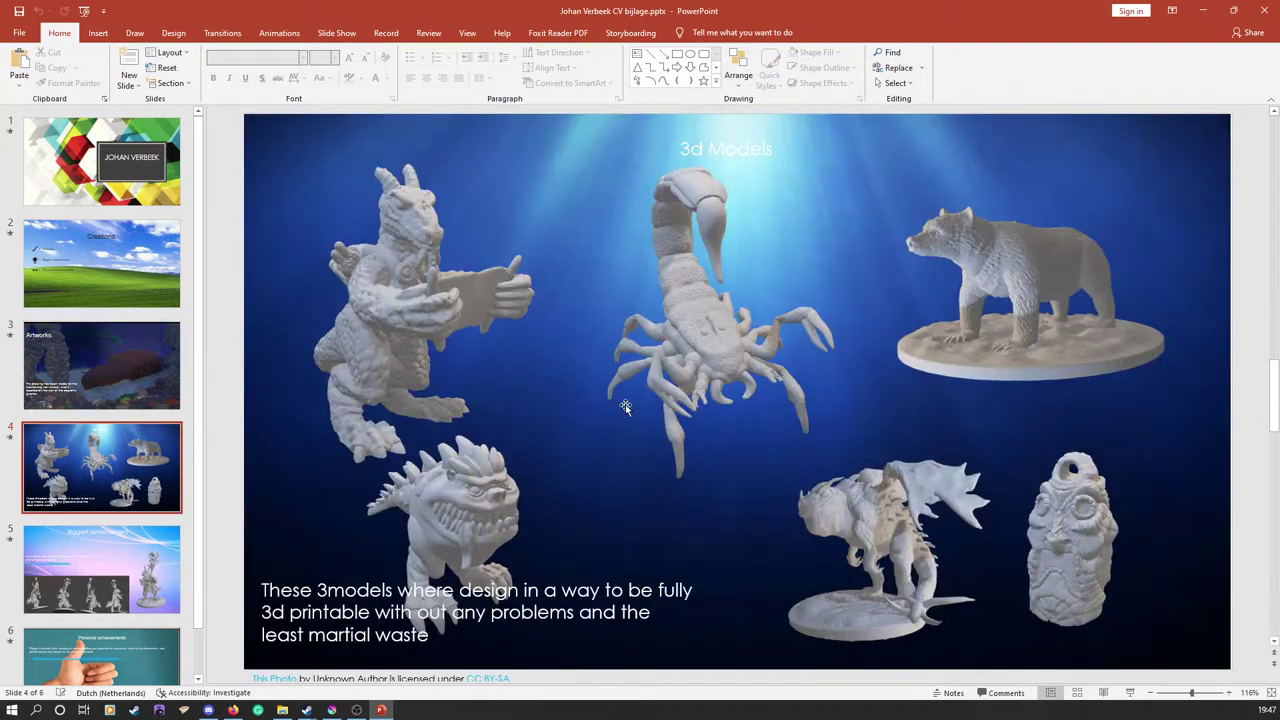
{"action": "left_click", "coordinate": [425, 307]}
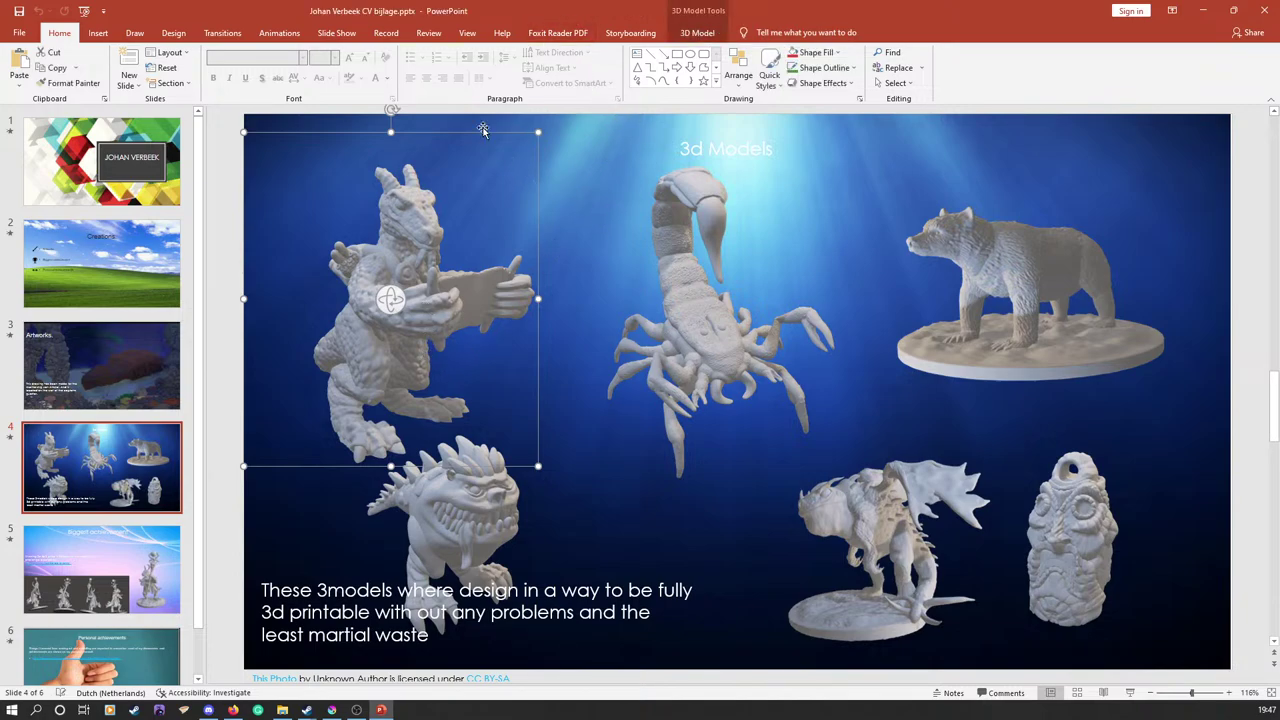
{"action": "left_click", "coordinate": [730, 413]}
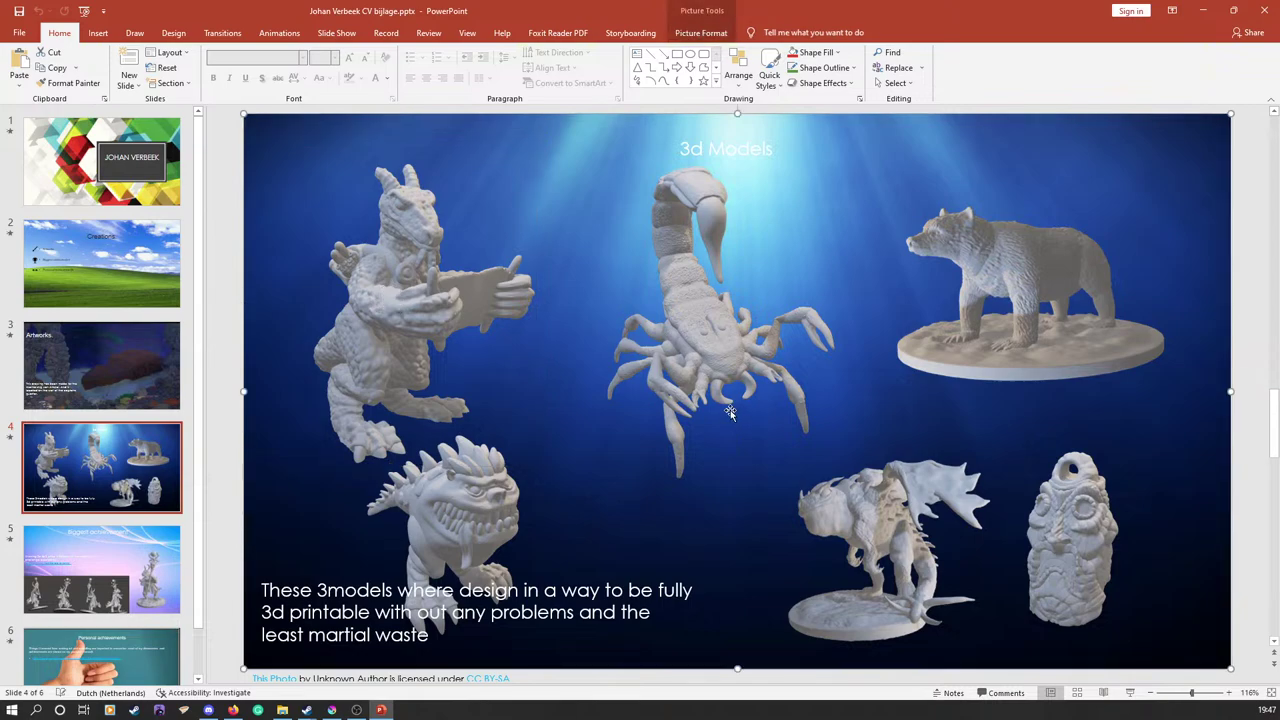
Step: Select the scorpion, bear, toothed monster, winged creature and totem on the 3D Models slide one after another to examine each model
{"action": "left_click", "coordinate": [702, 358]}
{"action": "left_click", "coordinate": [1006, 295]}
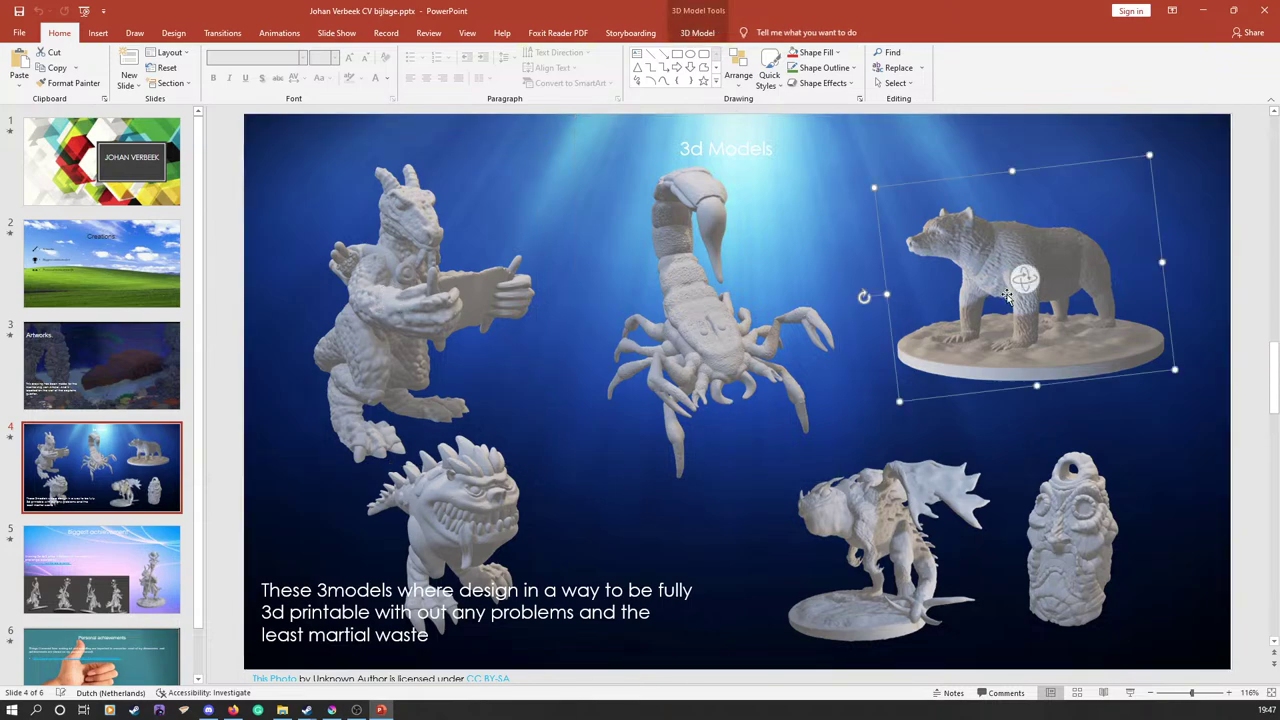
{"action": "left_click", "coordinate": [436, 530]}
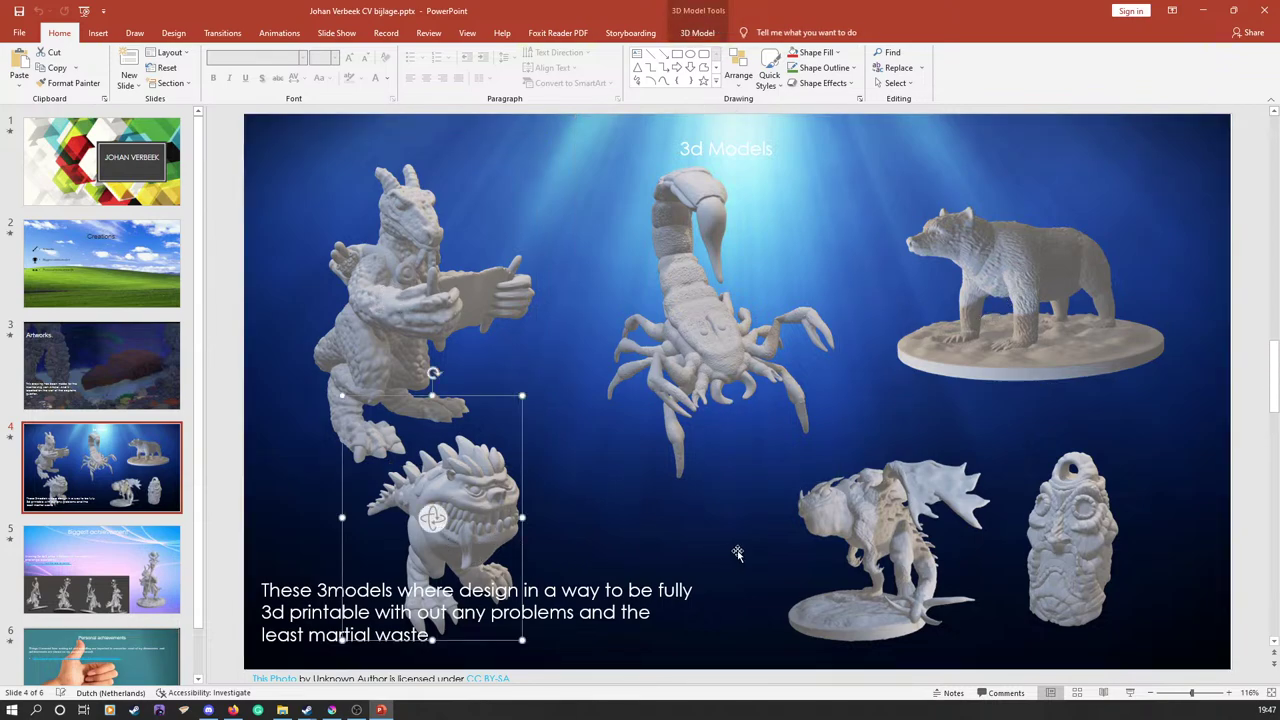
{"action": "left_click", "coordinate": [823, 558]}
{"action": "left_click", "coordinate": [1065, 556]}
Step: Go through the Biggest achievement and Personal achievements slides, examining the figure renders, descriptions and links
{"action": "scroll", "coordinate": [708, 452], "scroll_direction": "down", "scroll_amount": 1}
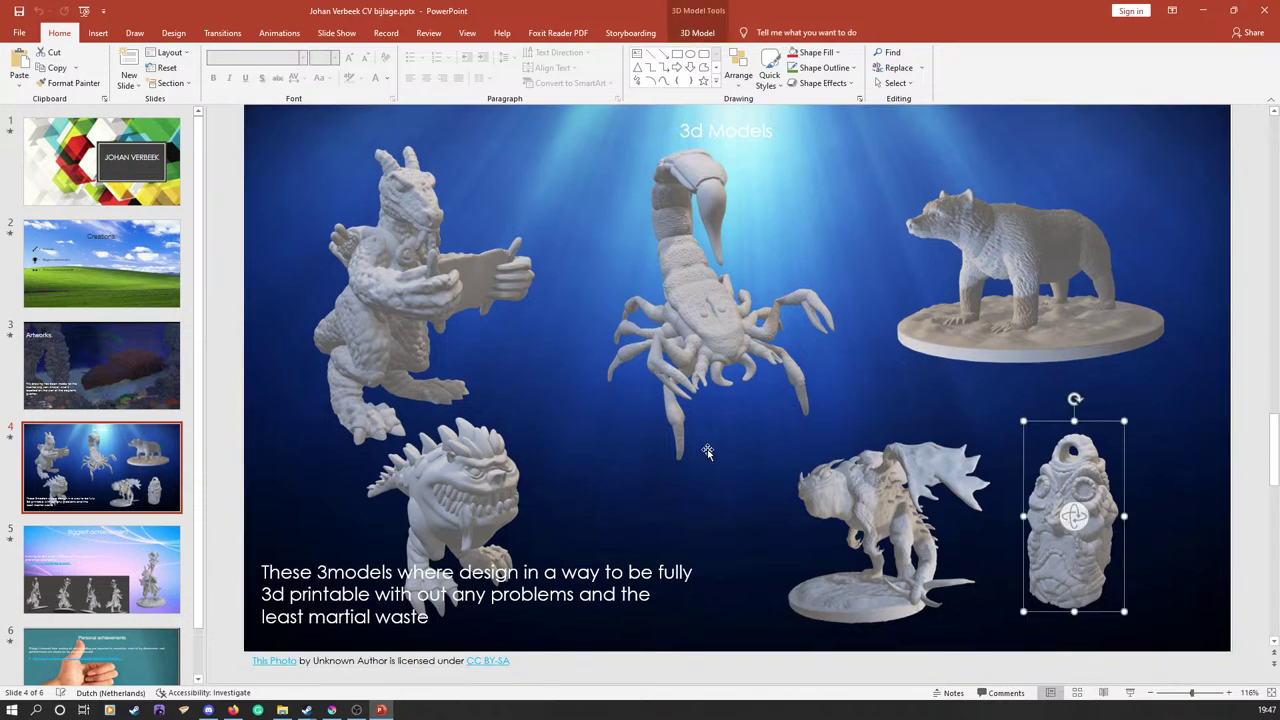
{"action": "scroll", "coordinate": [707, 452], "scroll_direction": "down", "scroll_amount": 2}
{"action": "scroll", "coordinate": [712, 495], "scroll_direction": "down", "scroll_amount": 3}
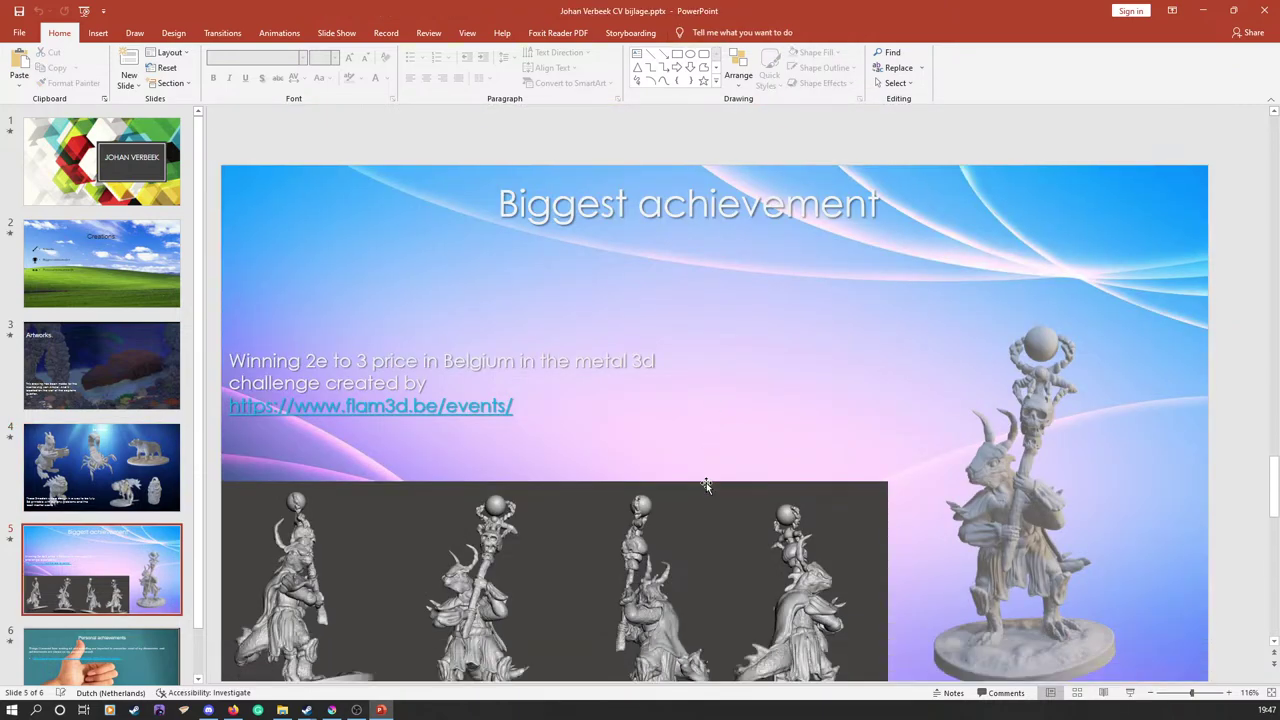
{"action": "scroll", "coordinate": [706, 484], "scroll_direction": "down", "scroll_amount": 2}
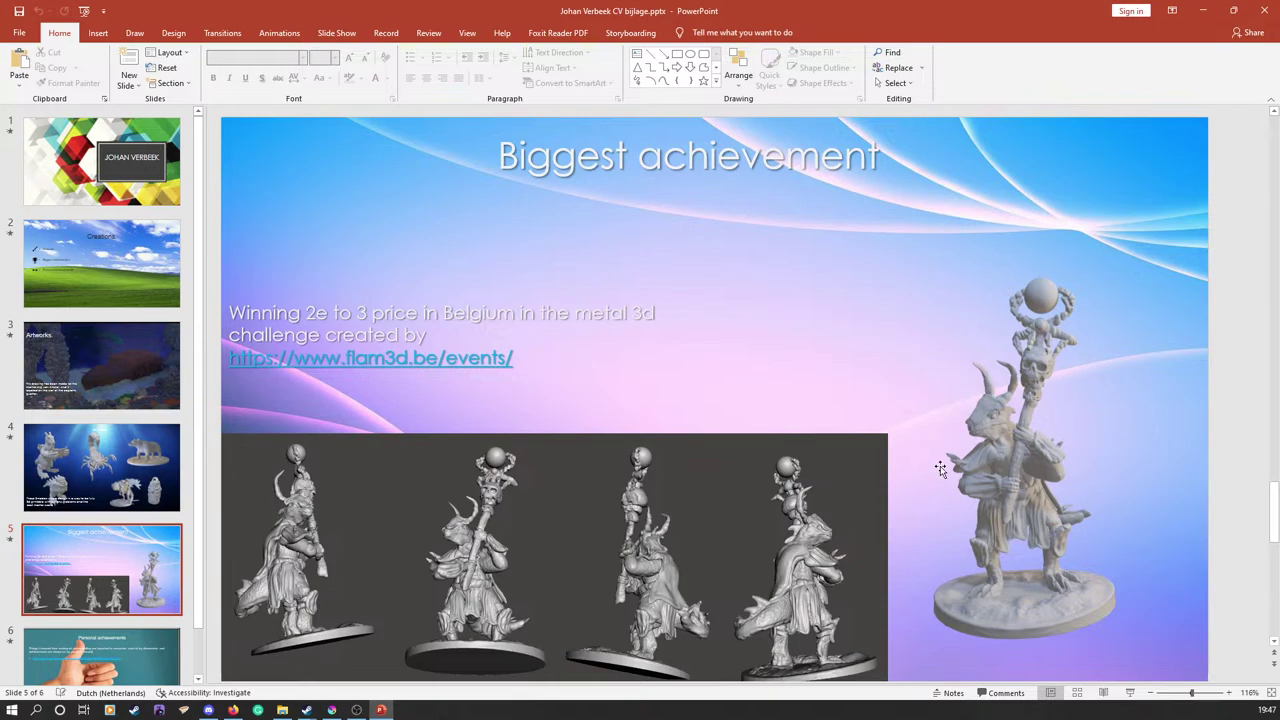
{"action": "scroll", "coordinate": [530, 395], "scroll_direction": "down", "scroll_amount": 1}
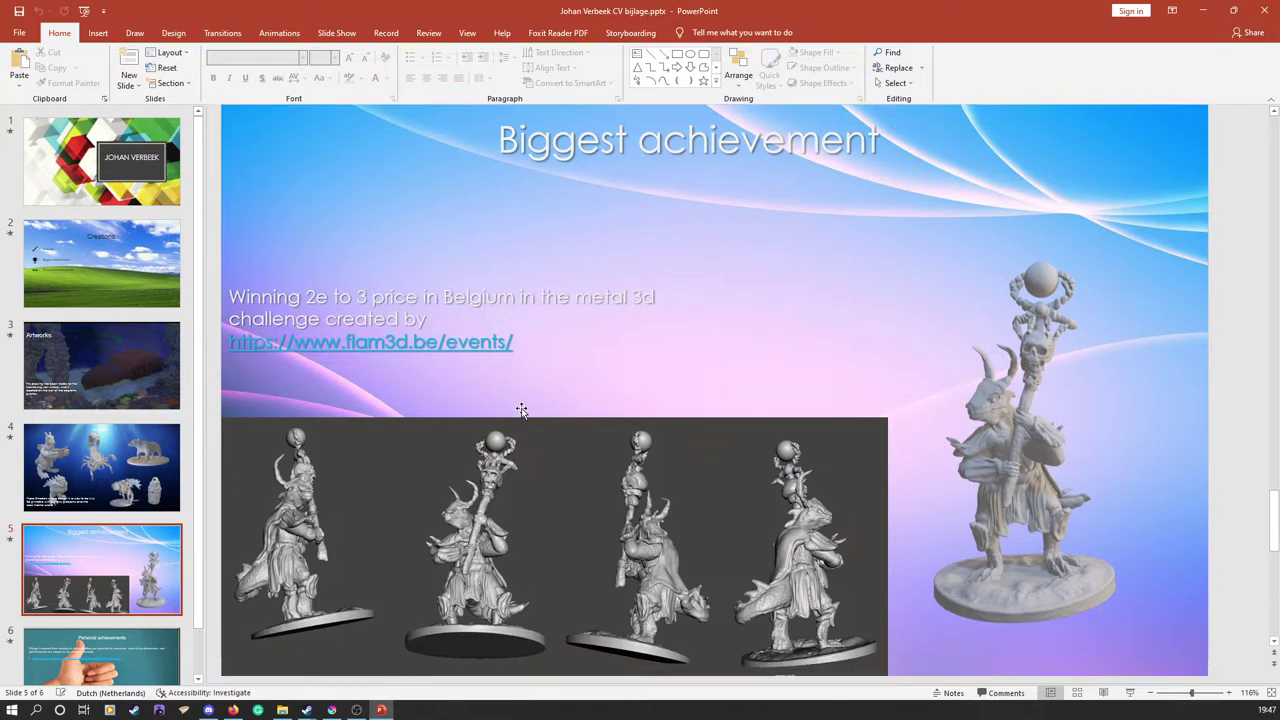
{"action": "scroll", "coordinate": [520, 444], "scroll_direction": "down", "scroll_amount": 4}
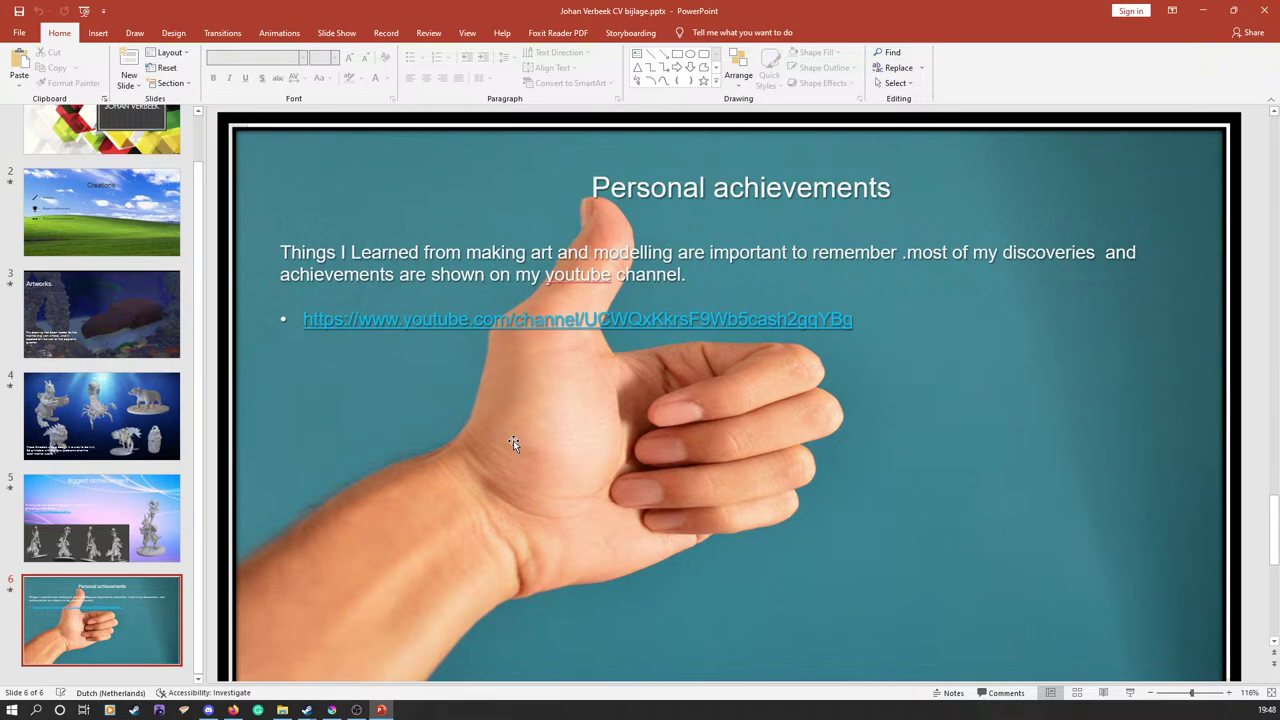
Step: Return to the 3D Models slide, then close the CV attachment presentation
{"action": "left_click", "coordinate": [86, 418]}
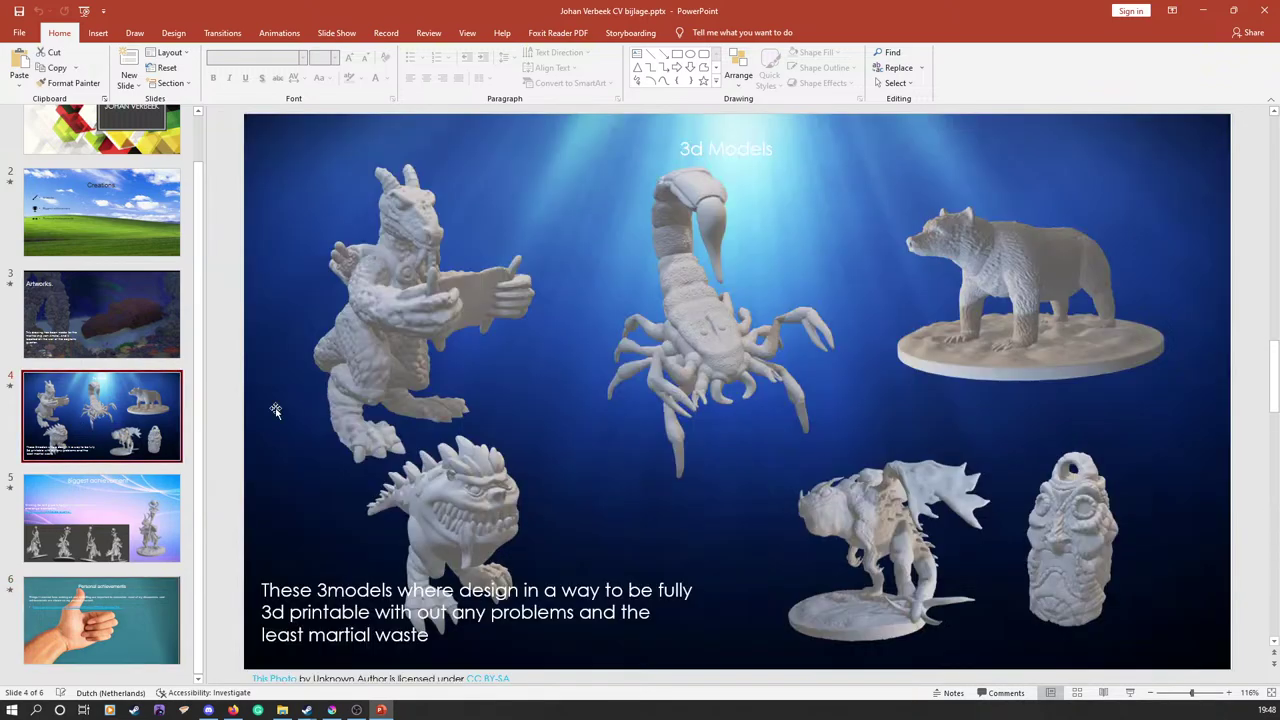
{"action": "double_click", "coordinate": [551, 14]}
{"action": "left_click_drag", "start_coordinate": [551, 14], "coordinate": [40, 712]}
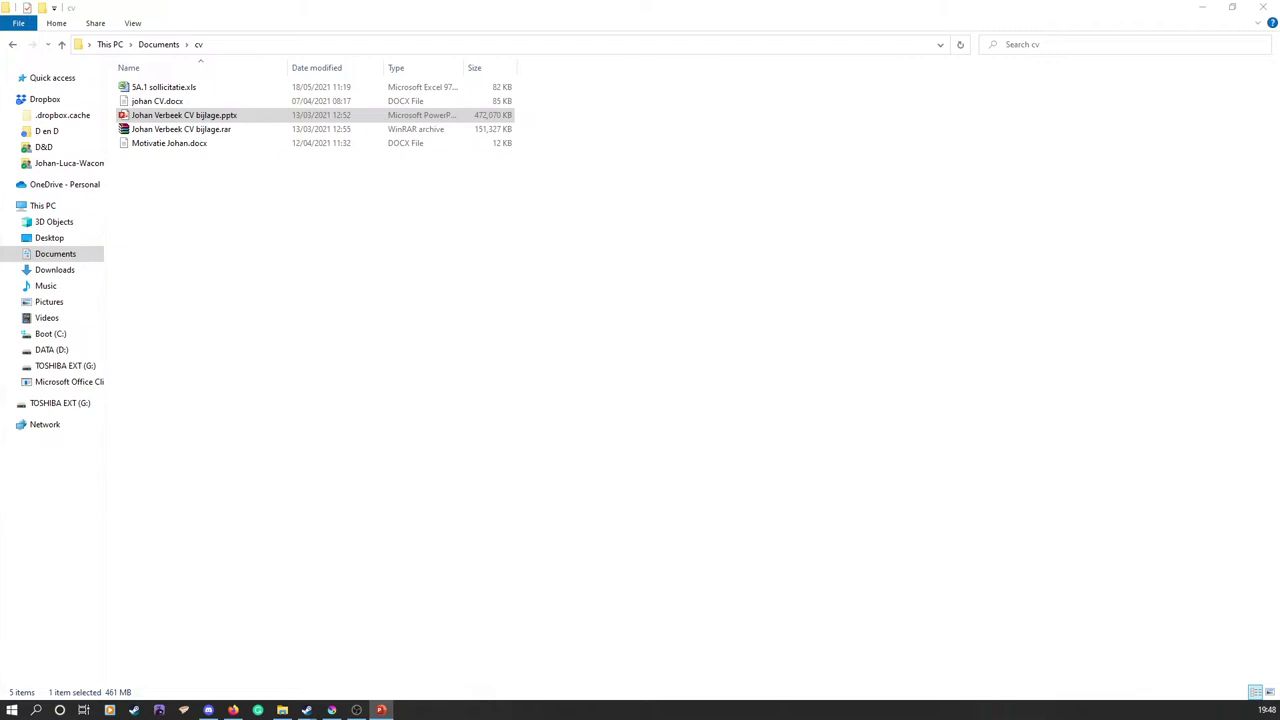
{"action": "key", "text": "alt+F4"}
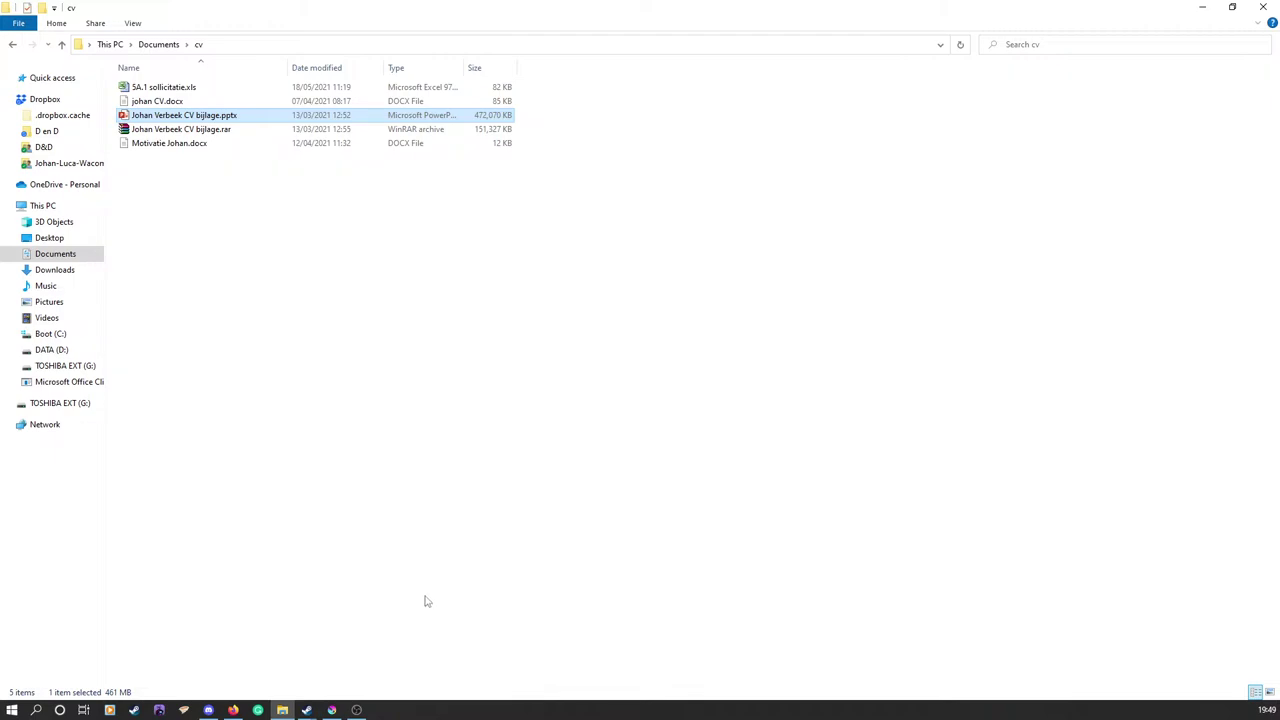
Step: Switch to Krita and compare the whole drawing with the colour pallet layer shown and hidden, leaving that layer hidden
{"action": "left_click", "coordinate": [334, 710]}
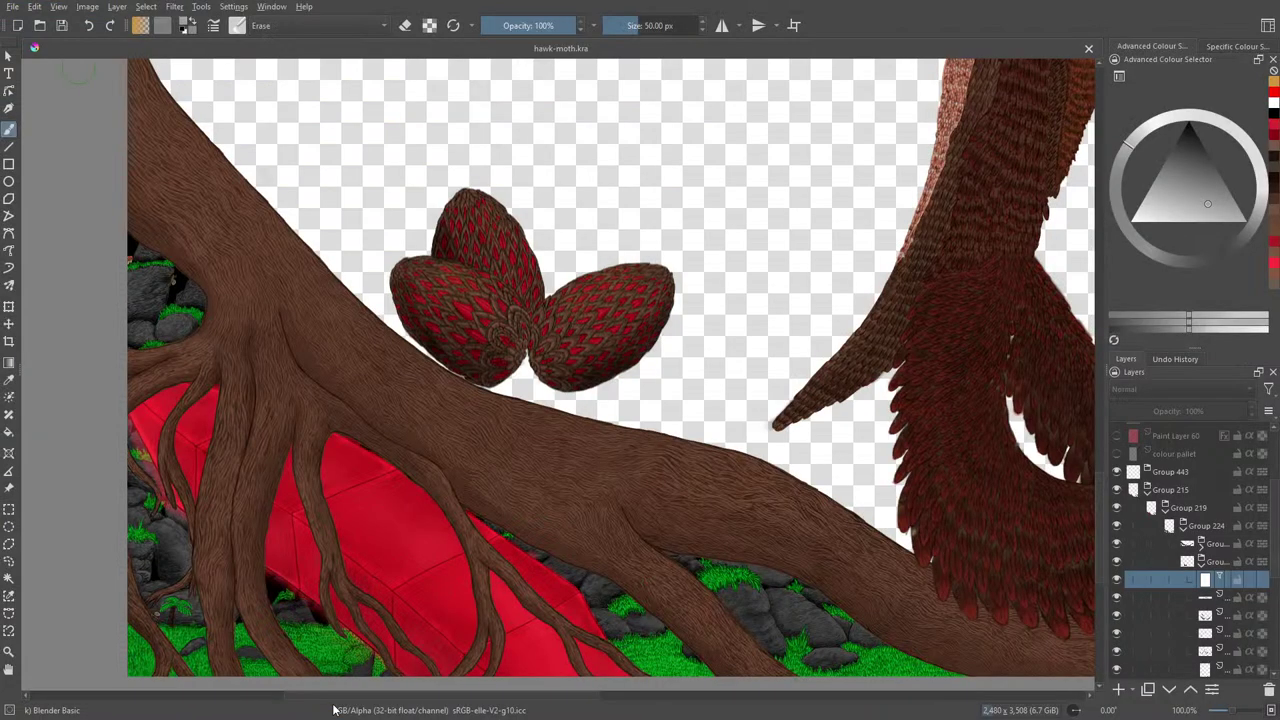
{"action": "scroll", "coordinate": [513, 565], "scroll_direction": "down", "scroll_amount": 5}
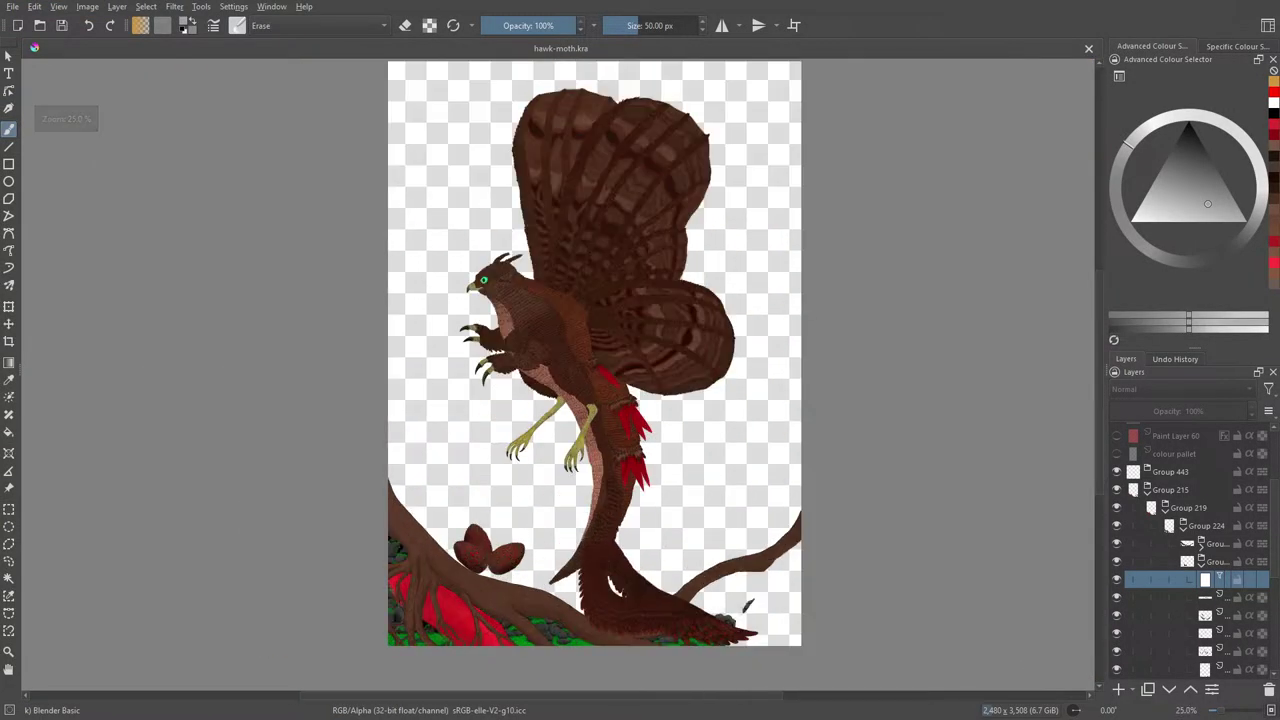
{"action": "scroll", "coordinate": [1162, 458], "scroll_direction": "up", "scroll_amount": 3}
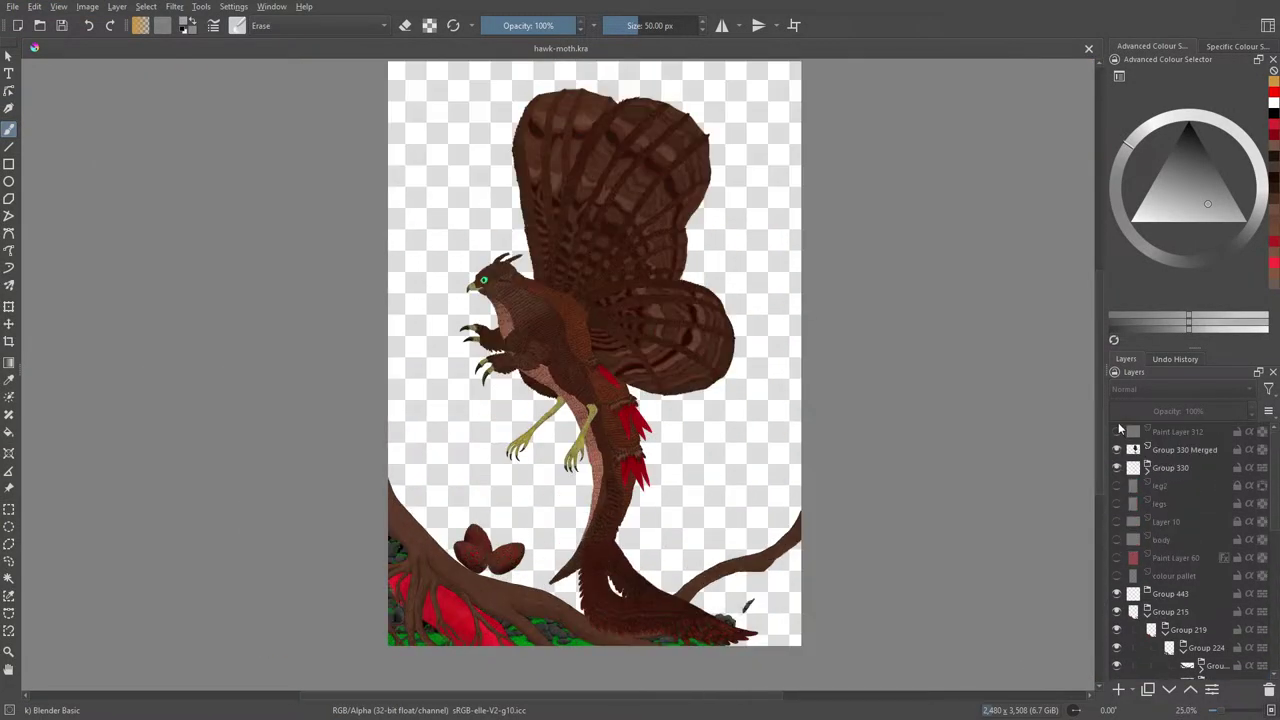
{"action": "left_click", "coordinate": [1117, 486]}
{"action": "left_click", "coordinate": [1117, 486]}
{"action": "left_click", "coordinate": [1116, 576]}
{"action": "left_click", "coordinate": [1116, 576]}
{"action": "left_click", "coordinate": [1116, 576]}
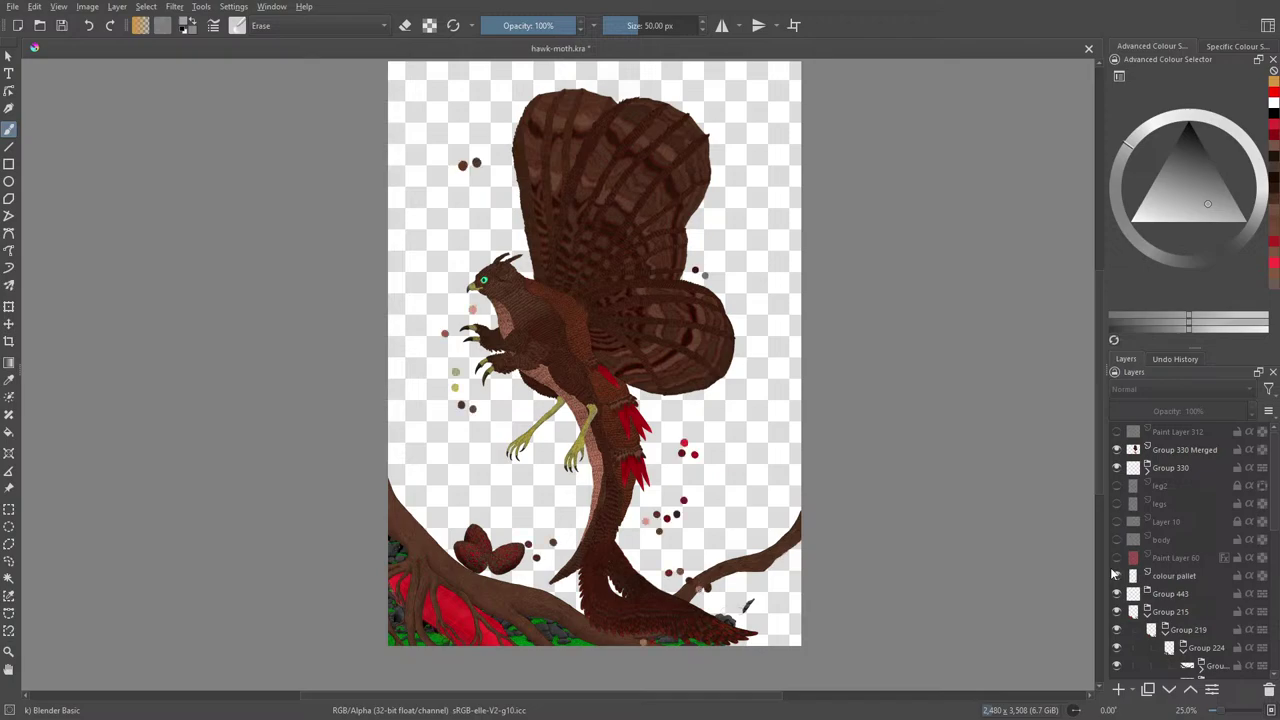
{"action": "left_click", "coordinate": [1116, 576]}
{"action": "left_click", "coordinate": [1116, 576]}
{"action": "left_click", "coordinate": [1116, 576]}
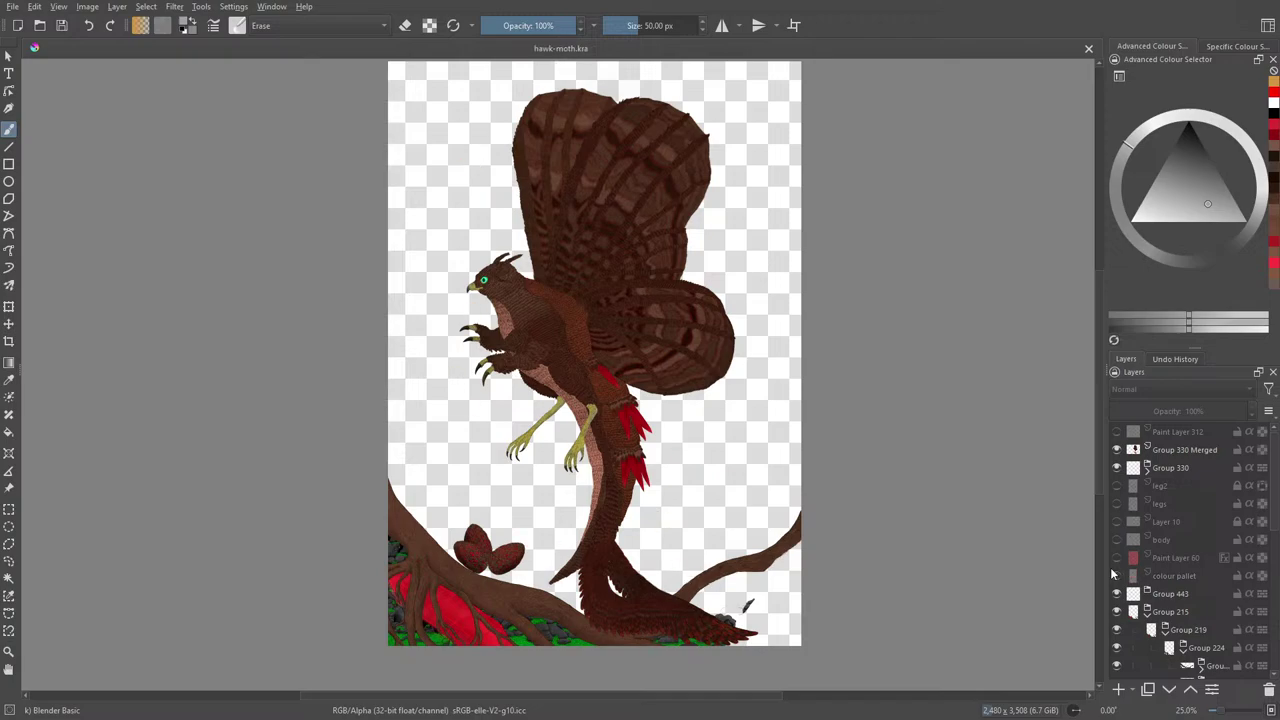
Step: Show the hidden forest background group just above Group 262 and inspect the pods against the trees and roots
{"action": "scroll", "coordinate": [1122, 606], "scroll_direction": "down", "scroll_amount": 5}
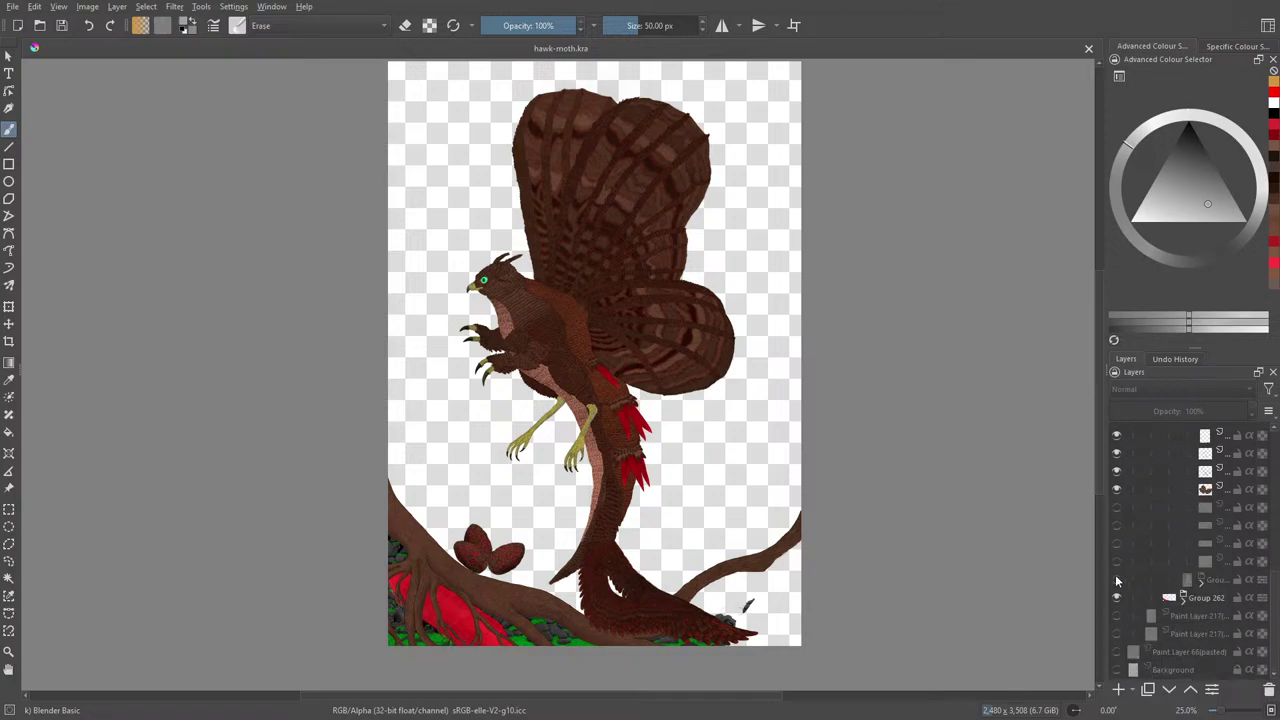
{"action": "left_click", "coordinate": [1116, 580]}
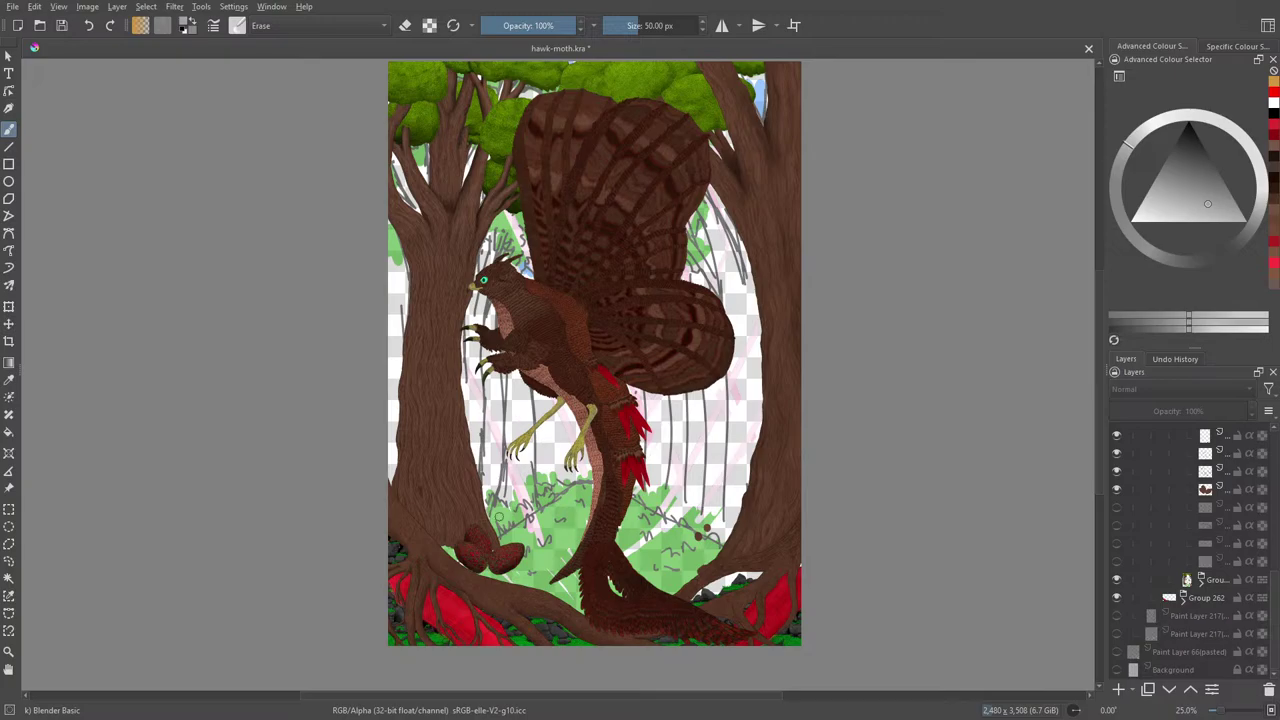
{"action": "scroll", "coordinate": [497, 548], "scroll_direction": "up", "scroll_amount": 4}
{"action": "scroll", "coordinate": [486, 556], "scroll_direction": "down", "scroll_amount": 3}
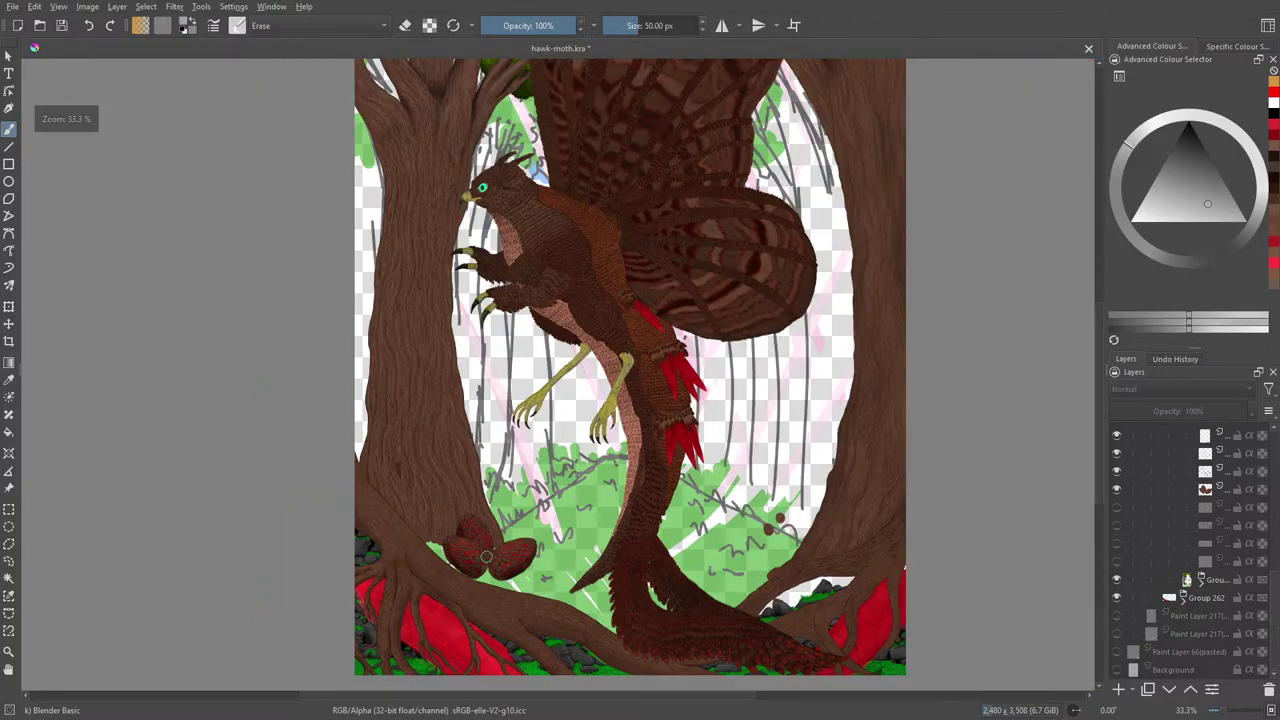
{"action": "scroll", "coordinate": [486, 556], "scroll_direction": "up", "scroll_amount": 4}
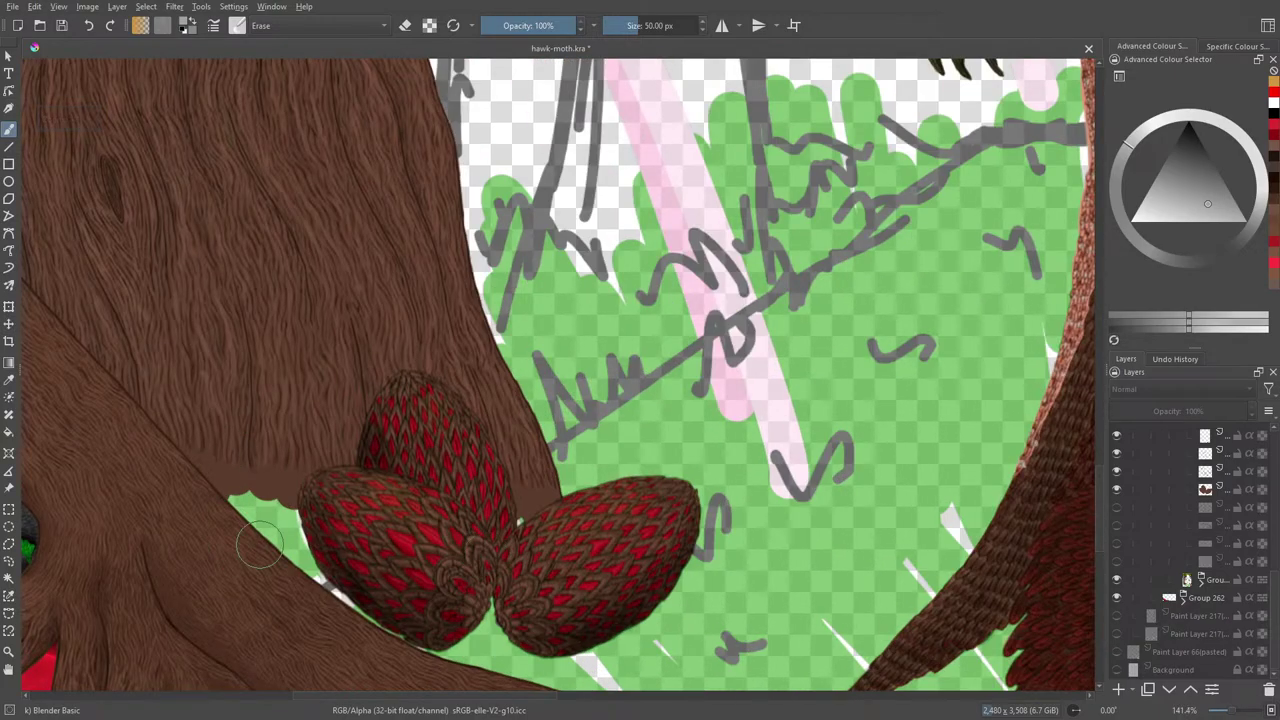
{"action": "scroll", "coordinate": [394, 504], "scroll_direction": "down", "scroll_amount": 5}
{"action": "scroll", "coordinate": [394, 504], "scroll_direction": "up", "scroll_amount": 1}
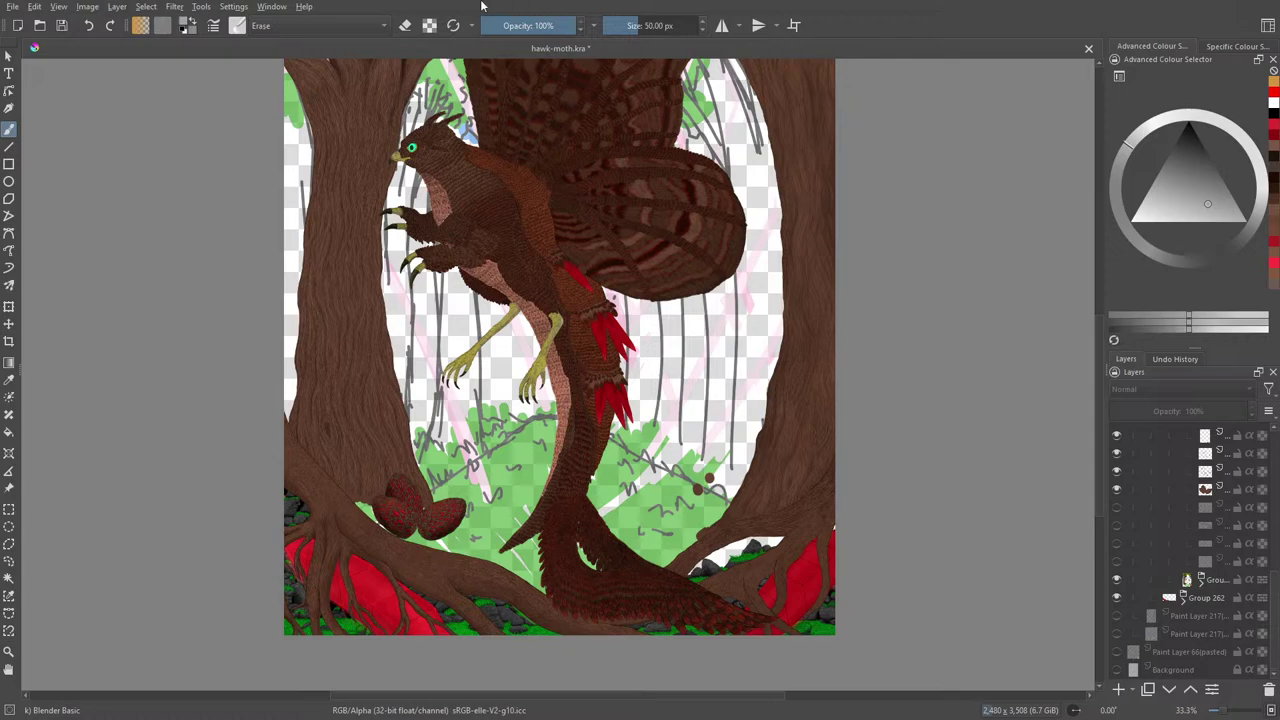
Step: Save the hawk-moth.kra drawing with its visible forest background and quit Krita
{"action": "left_click", "coordinate": [60, 27]}
{"action": "left_click", "coordinate": [13, 7]}
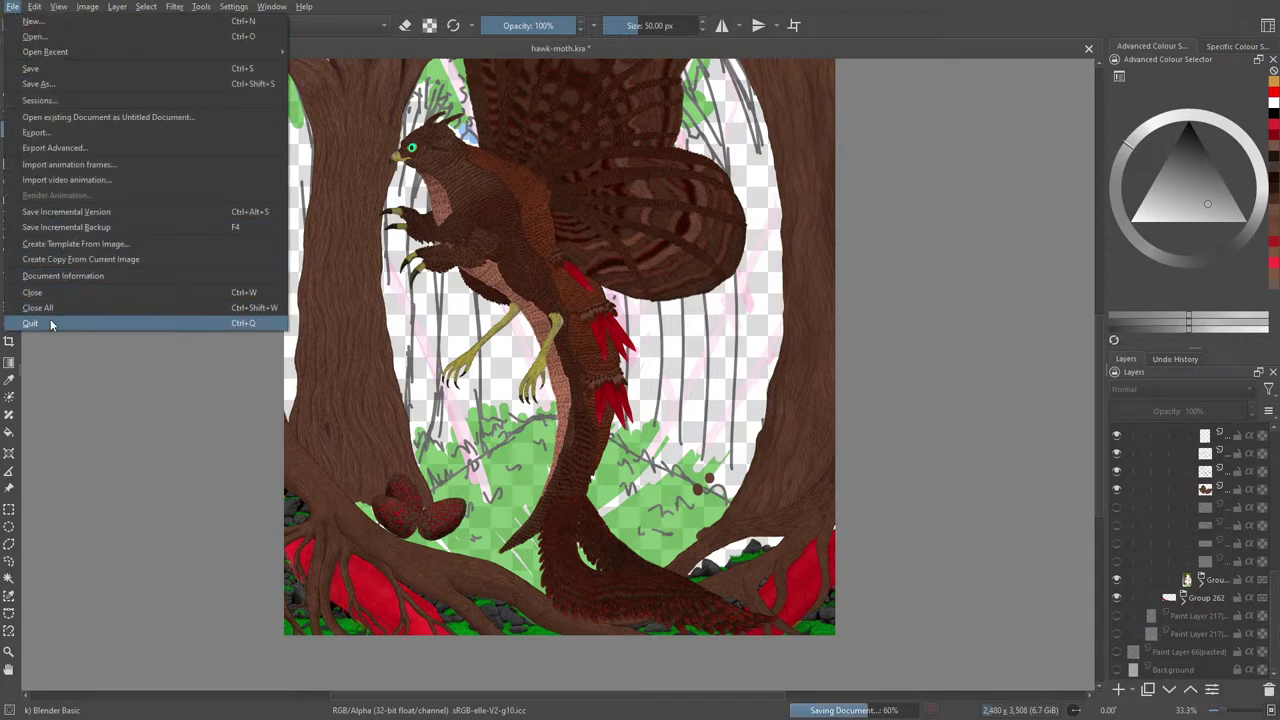